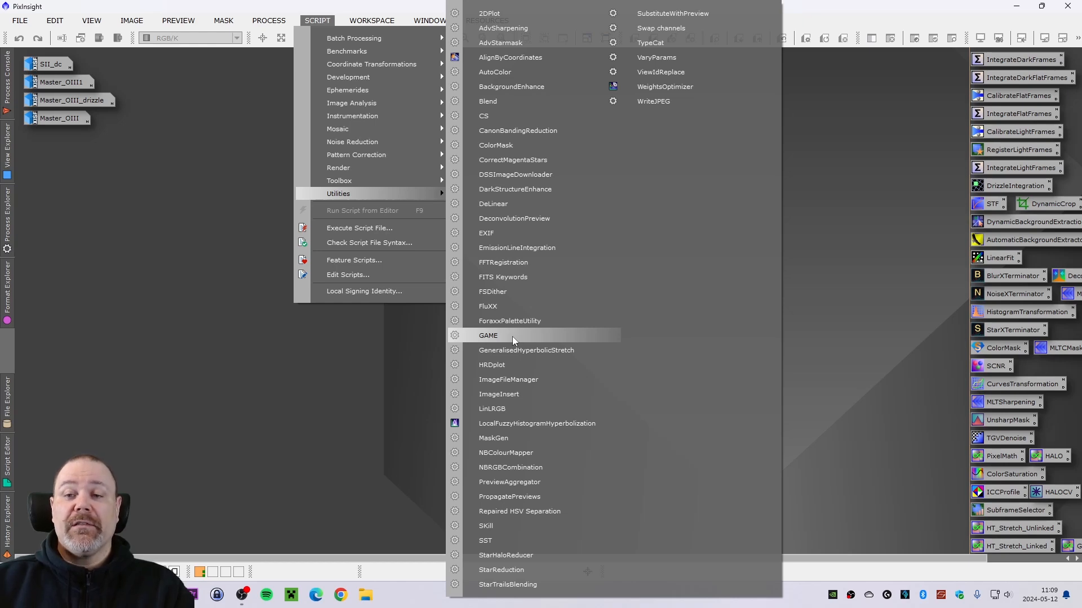
- Open the Manage Update Repositories dialog, enlarge it, and review the list of installed repository URLs
{"action": "left_click", "coordinate": [173, 256]}
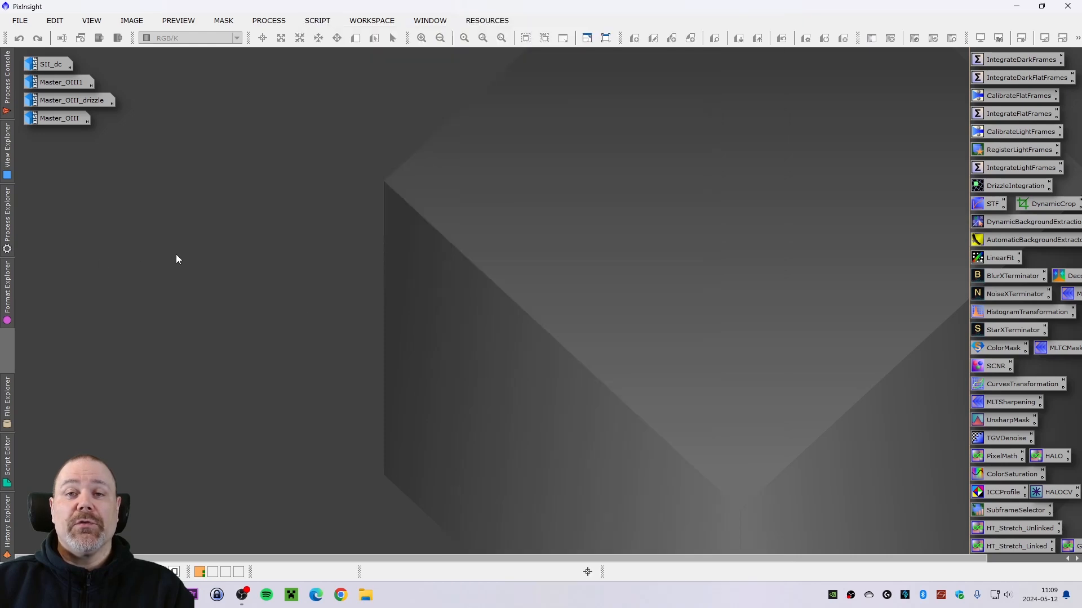
{"action": "left_click", "coordinate": [488, 22]}
{"action": "mouse_move", "coordinate": [509, 93]}
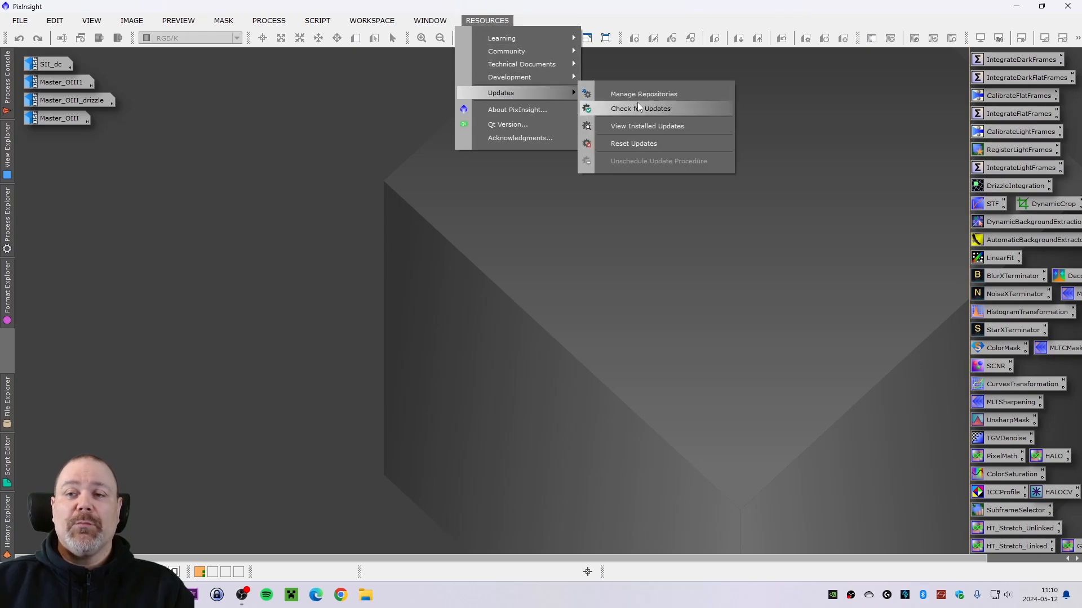
{"action": "left_click", "coordinate": [640, 94]}
{"action": "left_click_drag", "start_coordinate": [562, 214], "coordinate": [505, 149]}
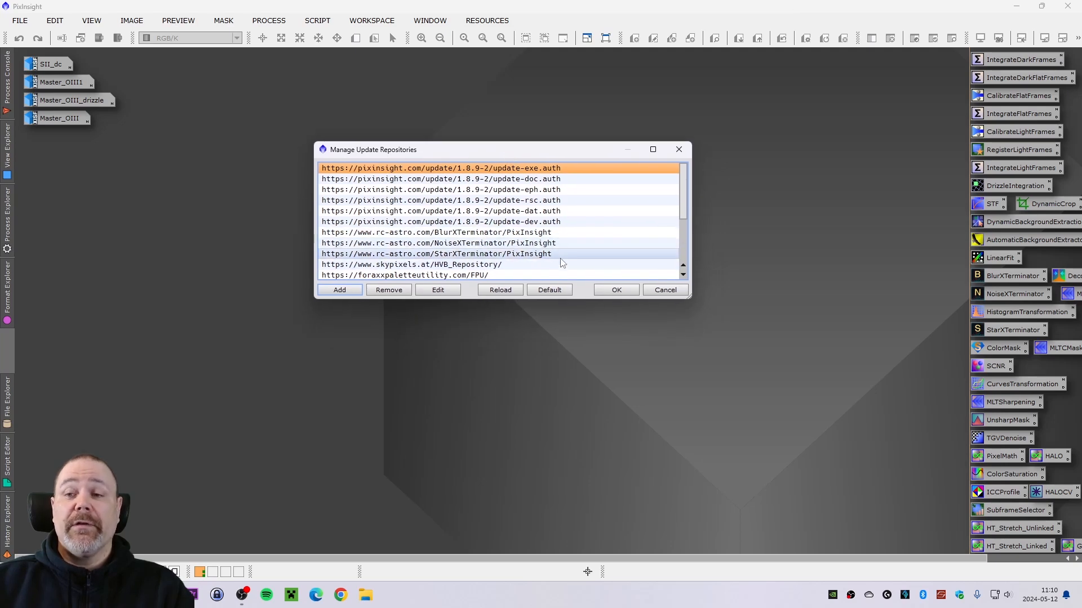
{"action": "left_click_drag", "start_coordinate": [691, 298], "coordinate": [704, 421]}
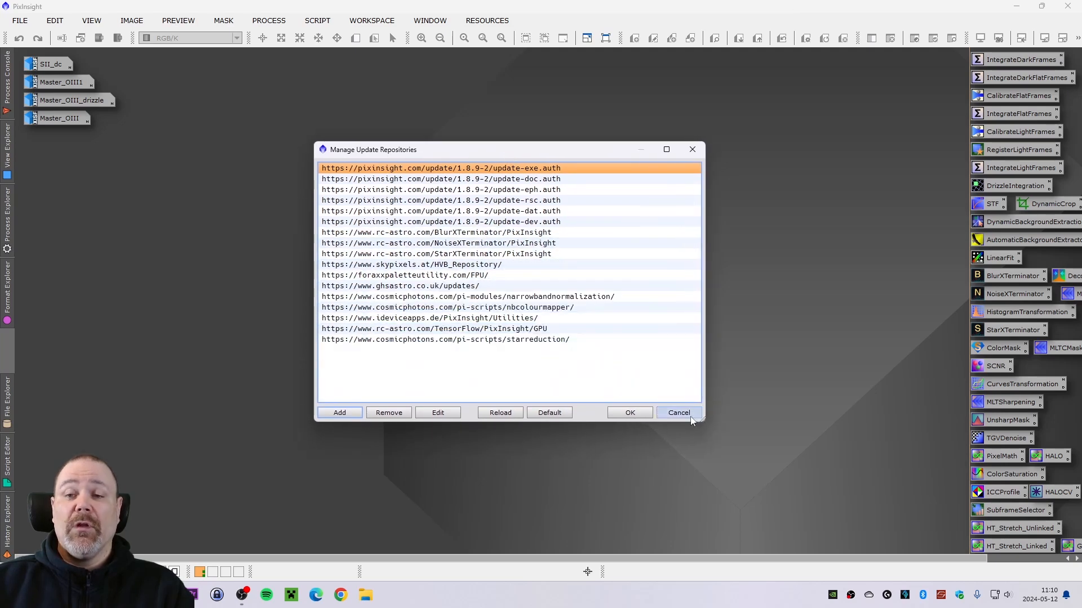
{"action": "left_click", "coordinate": [366, 265]}
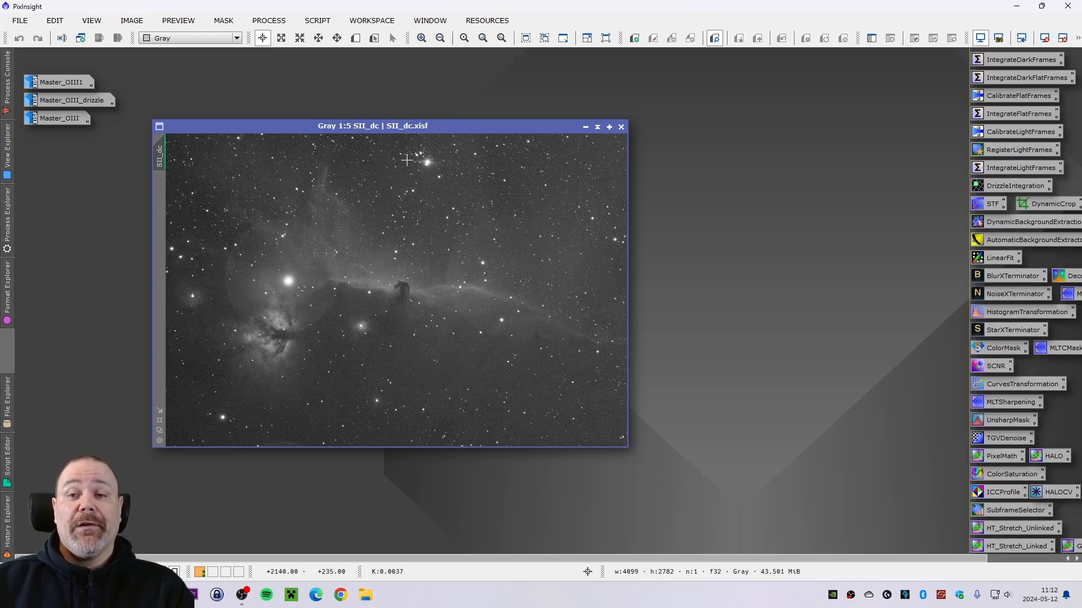
- Inspect the SII_dc image window and iconify it again
{"action": "left_click_drag", "start_coordinate": [407, 129], "coordinate": [417, 104]}
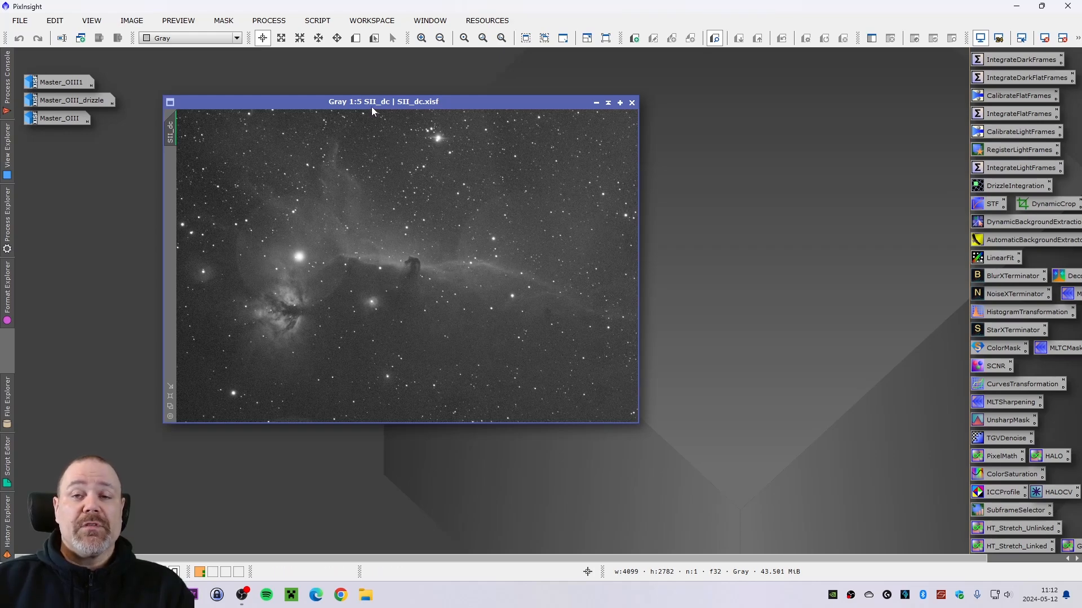
{"action": "left_click_drag", "start_coordinate": [372, 111], "coordinate": [377, 111]}
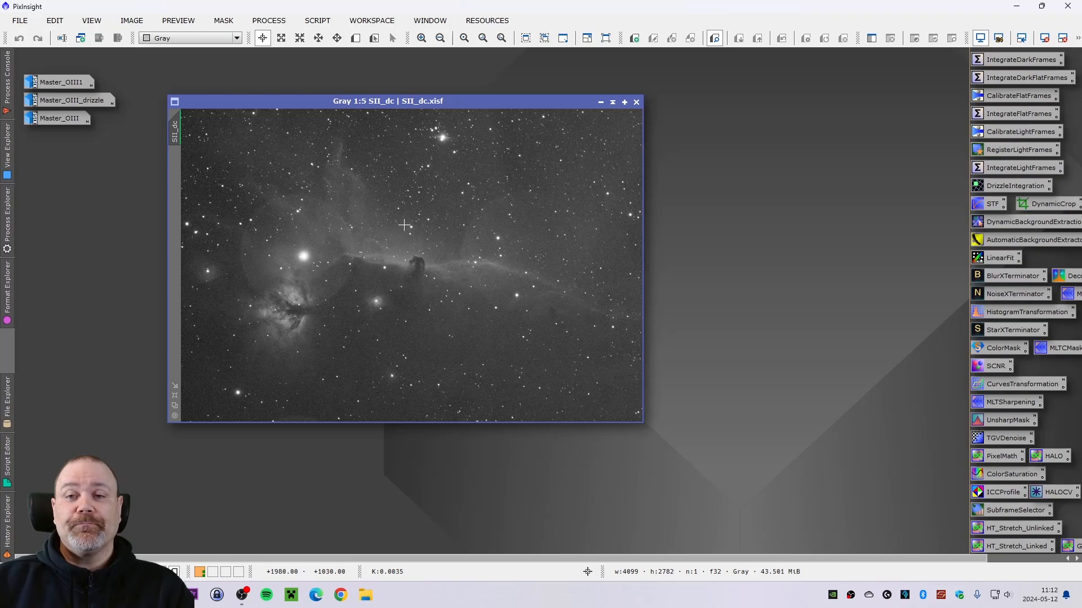
{"action": "left_click", "coordinate": [601, 102]}
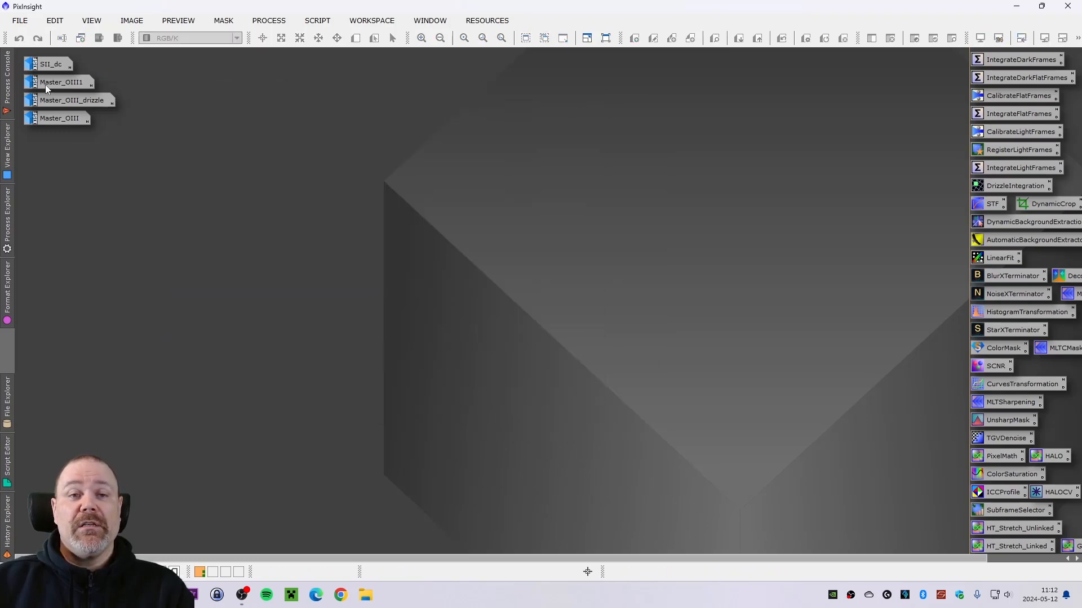
- Open the Master_OIII1 image, examine it at several zoom levels, and iconify it
{"action": "double_click", "coordinate": [45, 83]}
{"action": "left_click_drag", "start_coordinate": [477, 127], "coordinate": [356, 106]}
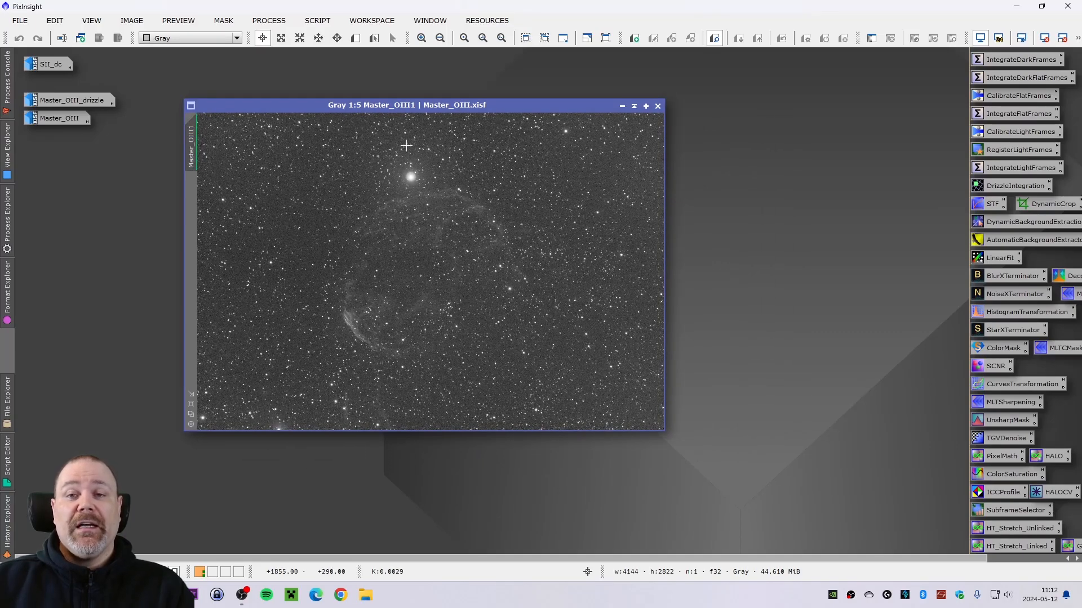
{"action": "scroll", "coordinate": [445, 181], "scroll_direction": "up", "scroll_amount": 5}
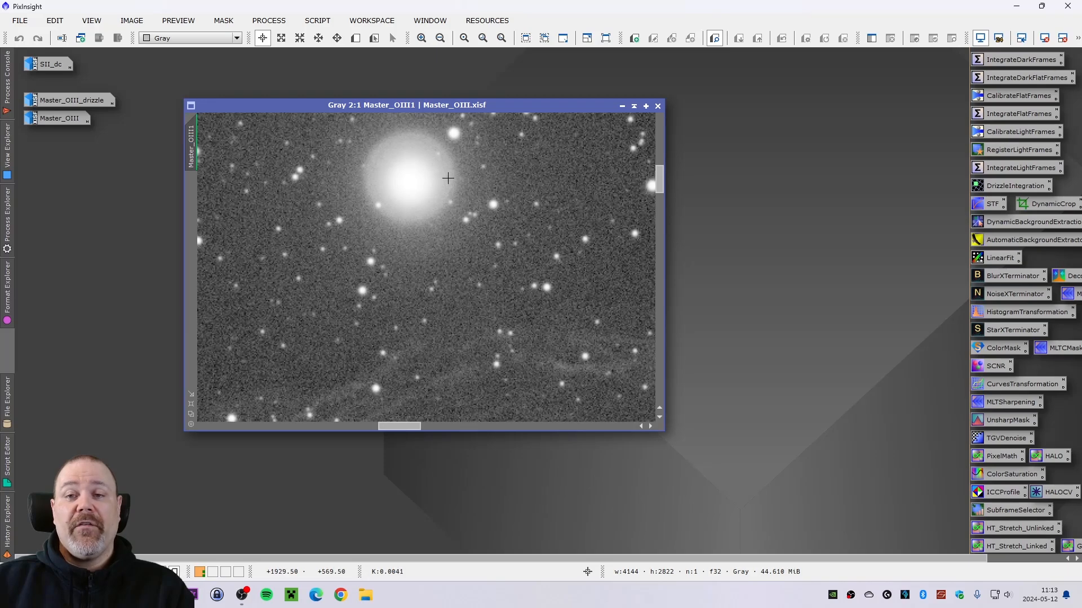
{"action": "scroll", "coordinate": [421, 219], "scroll_direction": "down", "scroll_amount": 1}
{"action": "scroll", "coordinate": [421, 219], "scroll_direction": "down", "scroll_amount": 2}
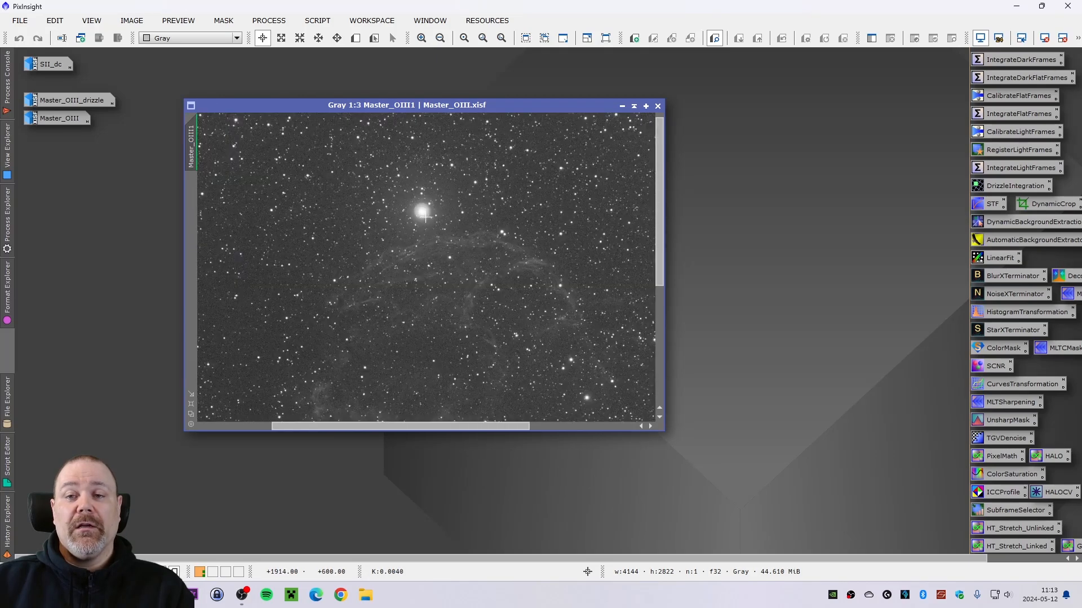
{"action": "scroll", "coordinate": [414, 211], "scroll_direction": "down", "scroll_amount": 2}
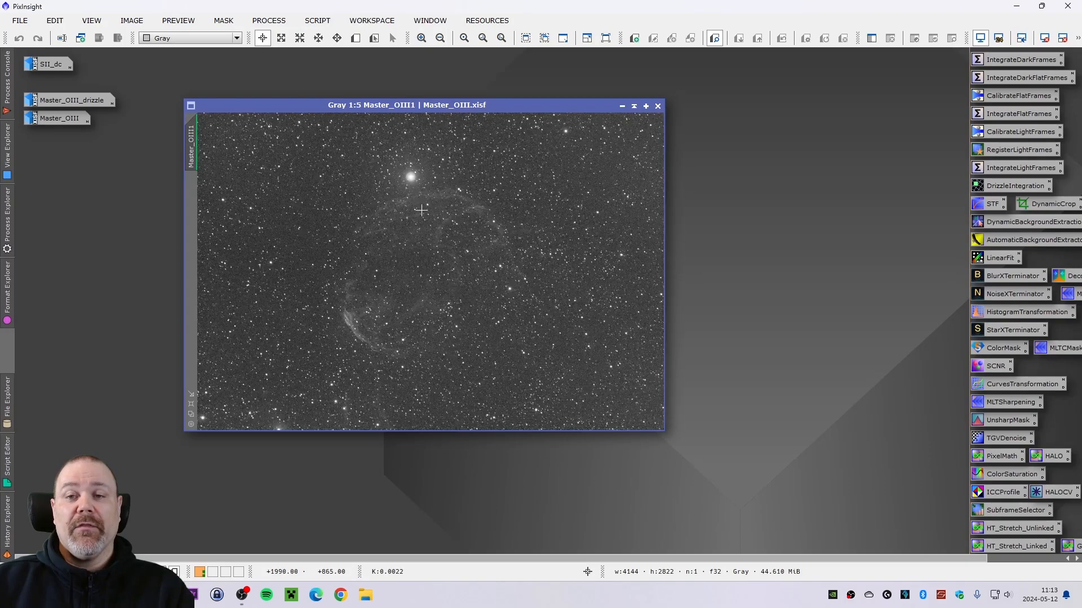
{"action": "left_click", "coordinate": [620, 111]}
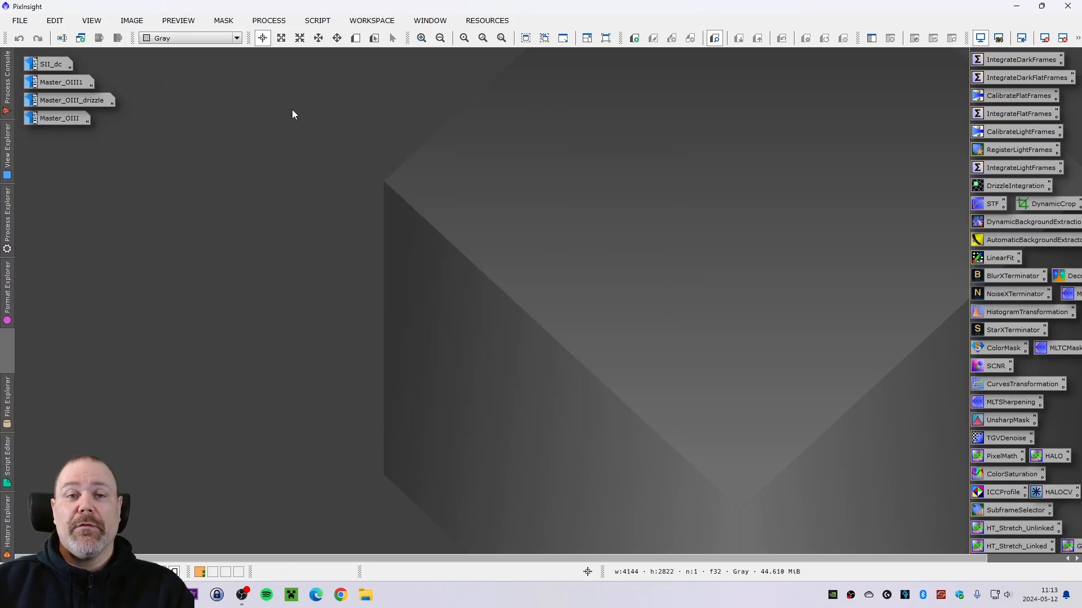
- Open the Master_OIII_drizzle image and examine it at several zoom levels
{"action": "double_click", "coordinate": [84, 99]}
{"action": "left_click_drag", "start_coordinate": [382, 123], "coordinate": [380, 98]}
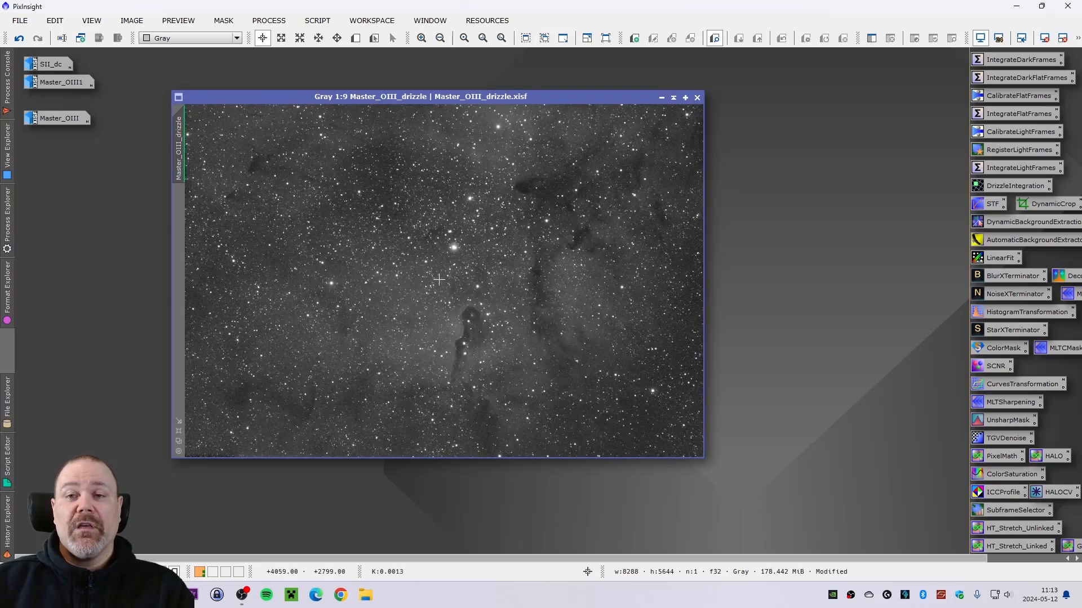
{"action": "scroll", "coordinate": [436, 241], "scroll_direction": "up", "scroll_amount": 4}
{"action": "scroll", "coordinate": [436, 241], "scroll_direction": "up", "scroll_amount": 5}
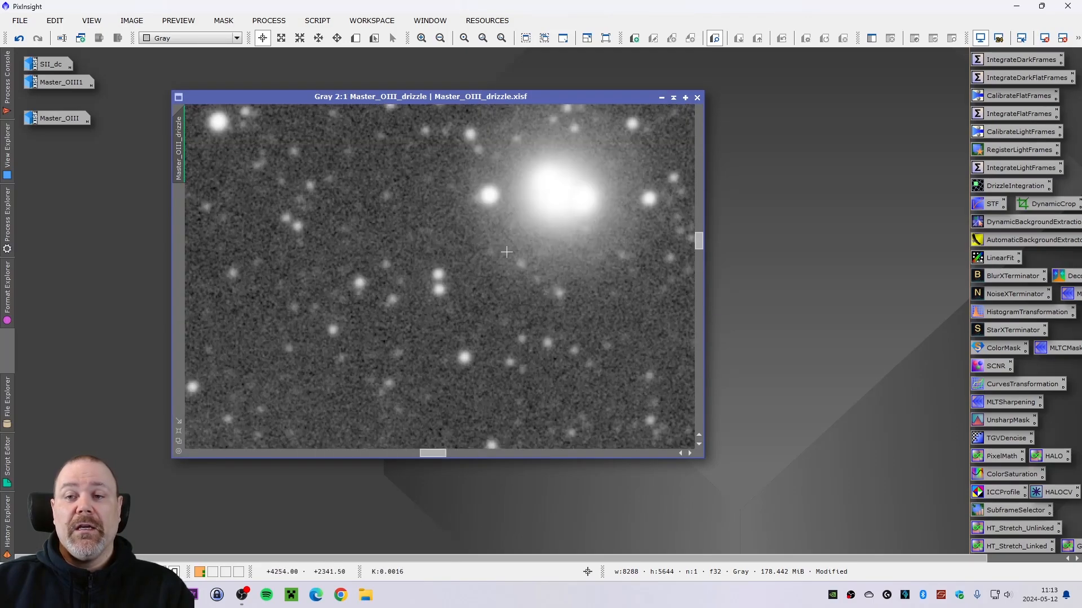
{"action": "scroll", "coordinate": [643, 179], "scroll_direction": "down", "scroll_amount": 1}
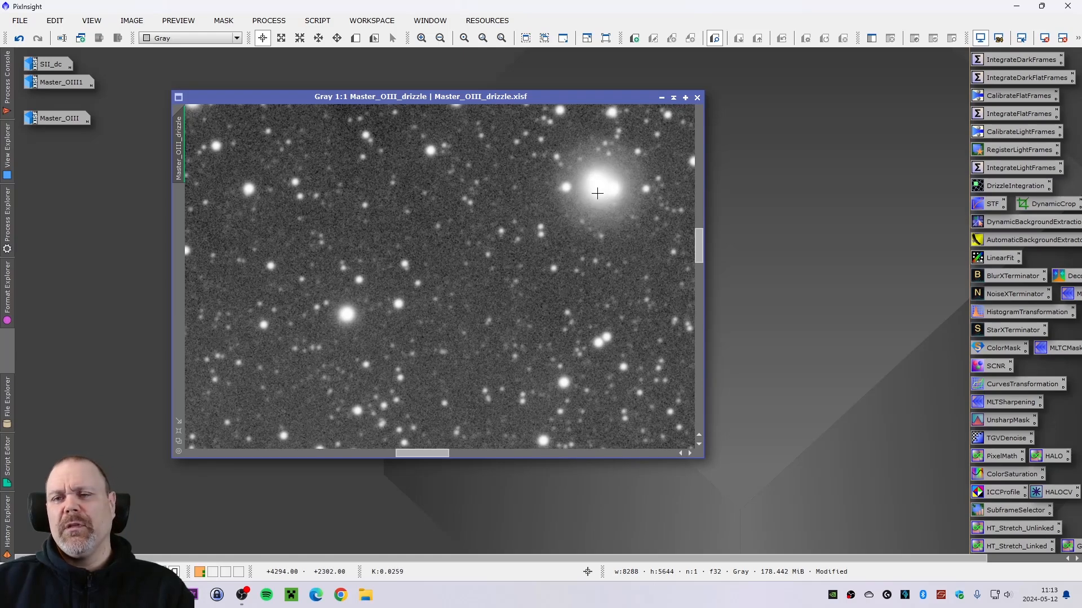
{"action": "scroll", "coordinate": [601, 187], "scroll_direction": "down", "scroll_amount": 3}
{"action": "scroll", "coordinate": [602, 185], "scroll_direction": "down", "scroll_amount": 5}
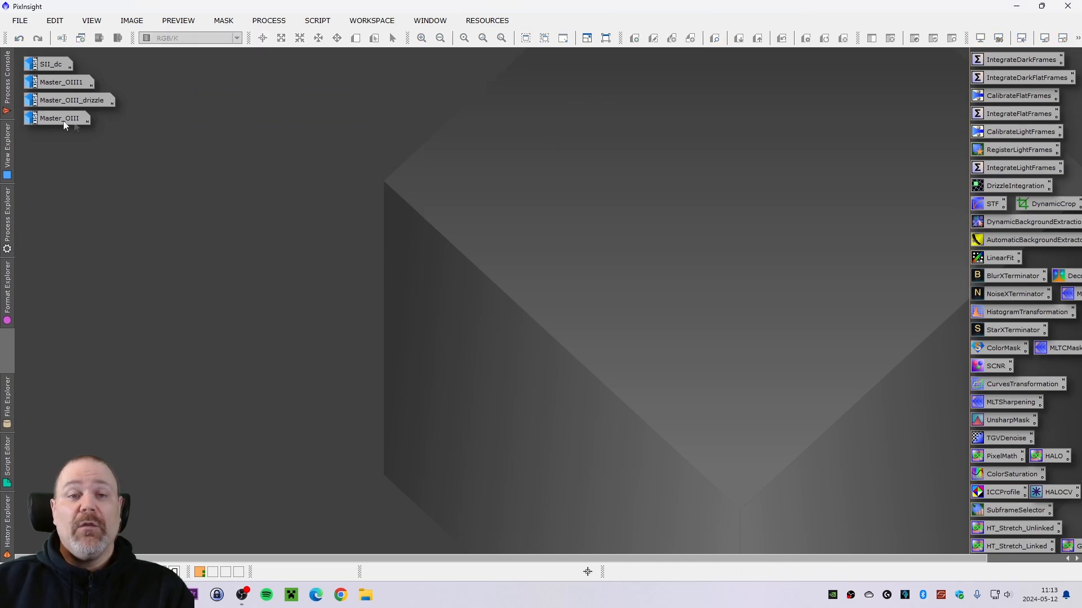
- Open the Master_OIII image, examine it at several zoom levels, and iconify it
{"action": "double_click", "coordinate": [63, 122]}
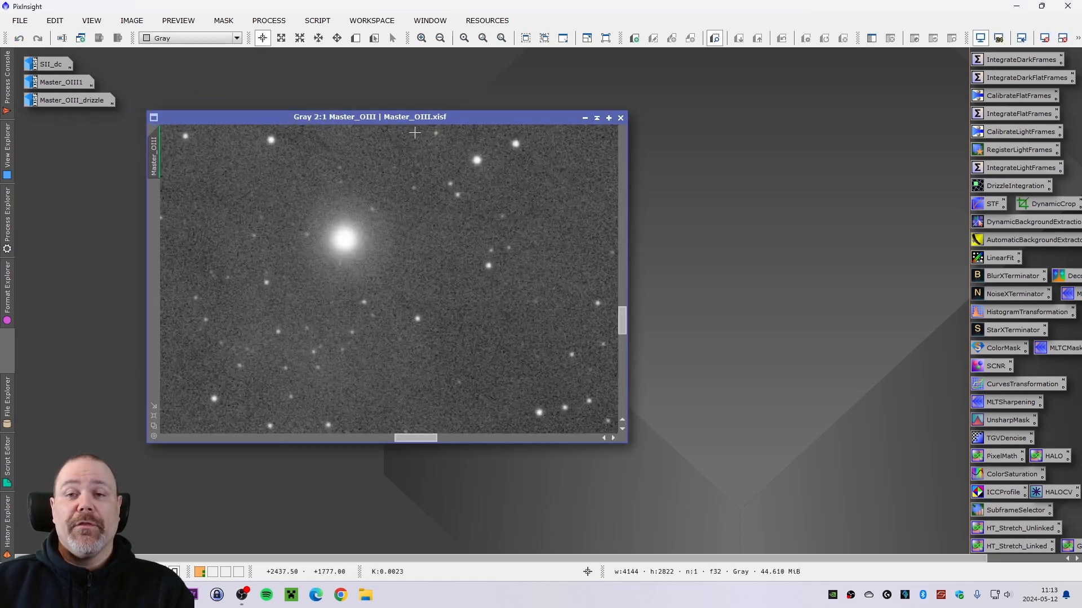
{"action": "left_click_drag", "start_coordinate": [395, 119], "coordinate": [453, 114]}
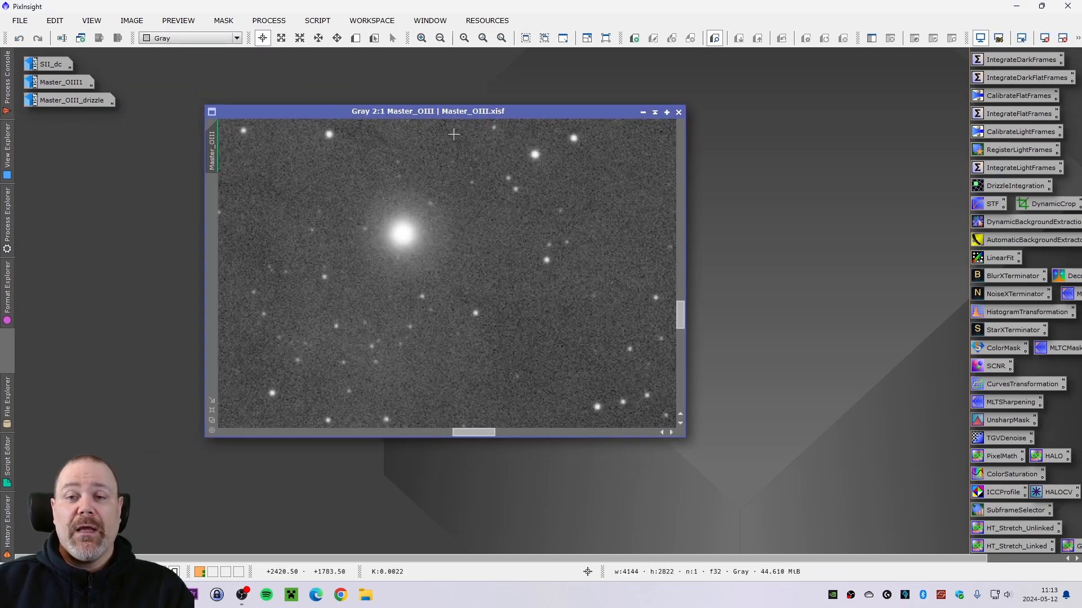
{"action": "scroll", "coordinate": [466, 275], "scroll_direction": "down", "scroll_amount": 5}
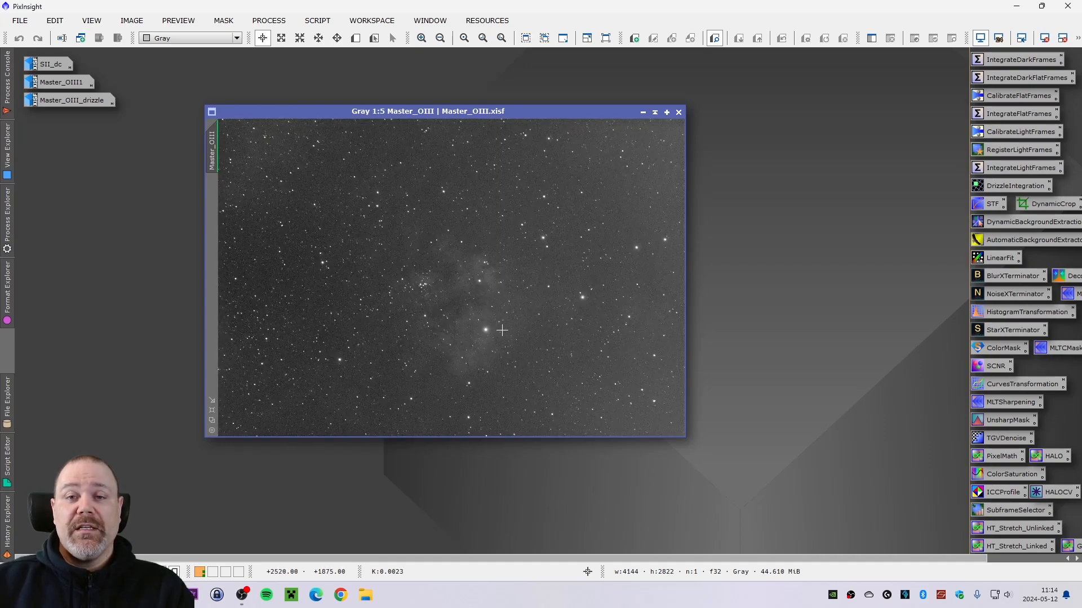
{"action": "scroll", "coordinate": [503, 345], "scroll_direction": "up", "scroll_amount": 4}
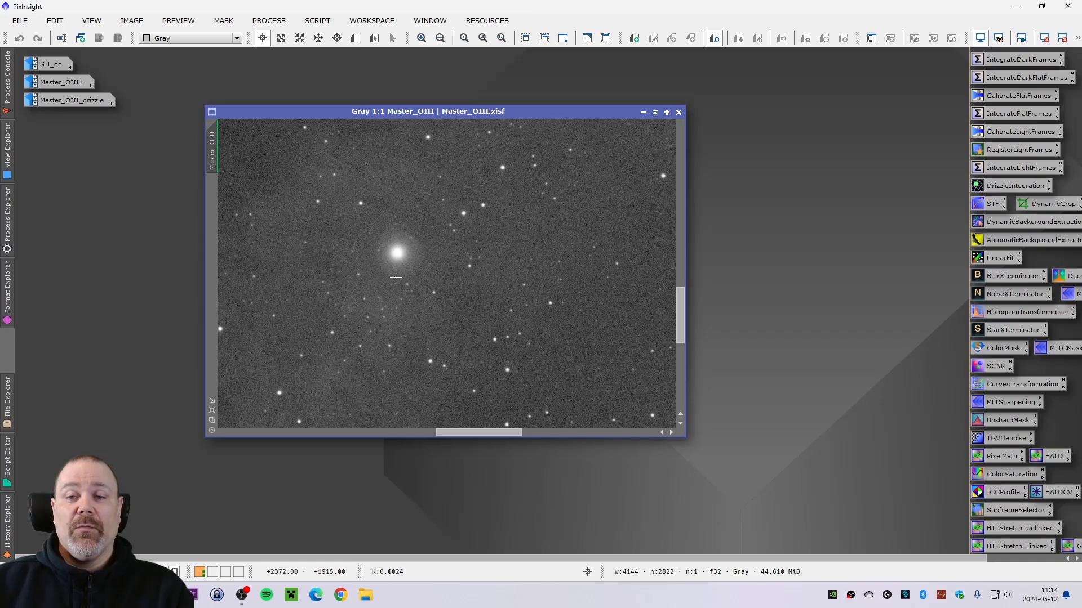
{"action": "scroll", "coordinate": [429, 237], "scroll_direction": "down", "scroll_amount": 4}
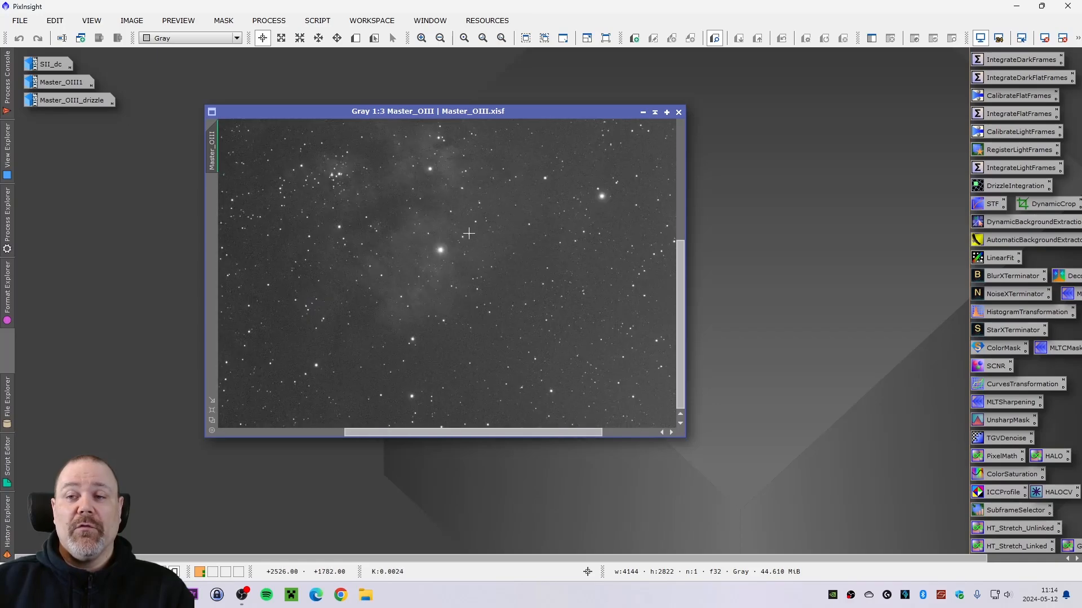
{"action": "left_click", "coordinate": [643, 112]}
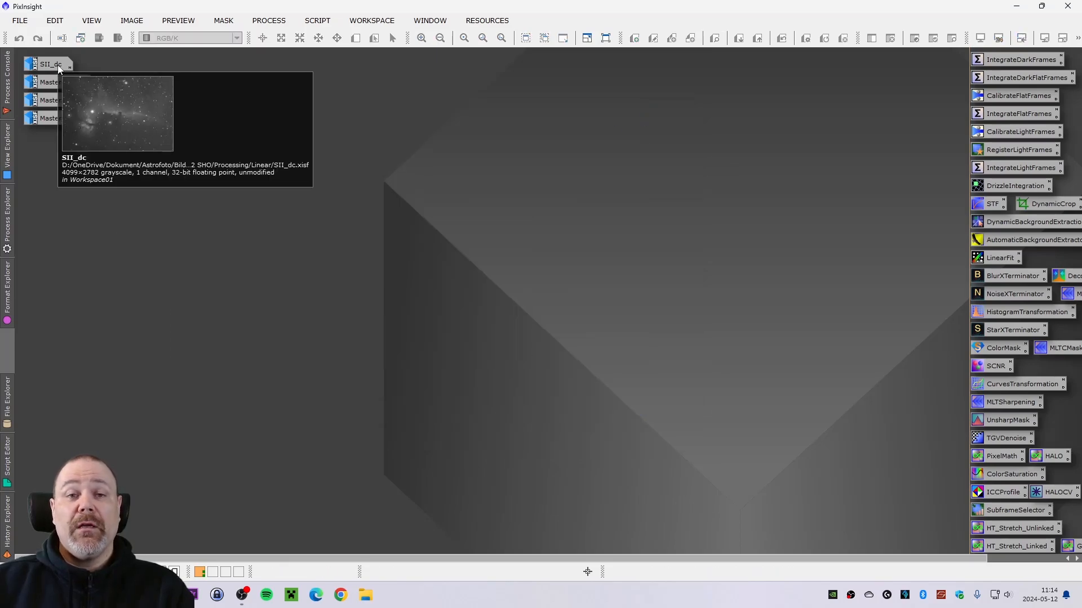
- Reopen Master_OIII, create a clone of it, and iconify the original image
{"action": "mouse_move", "coordinate": [59, 99]}
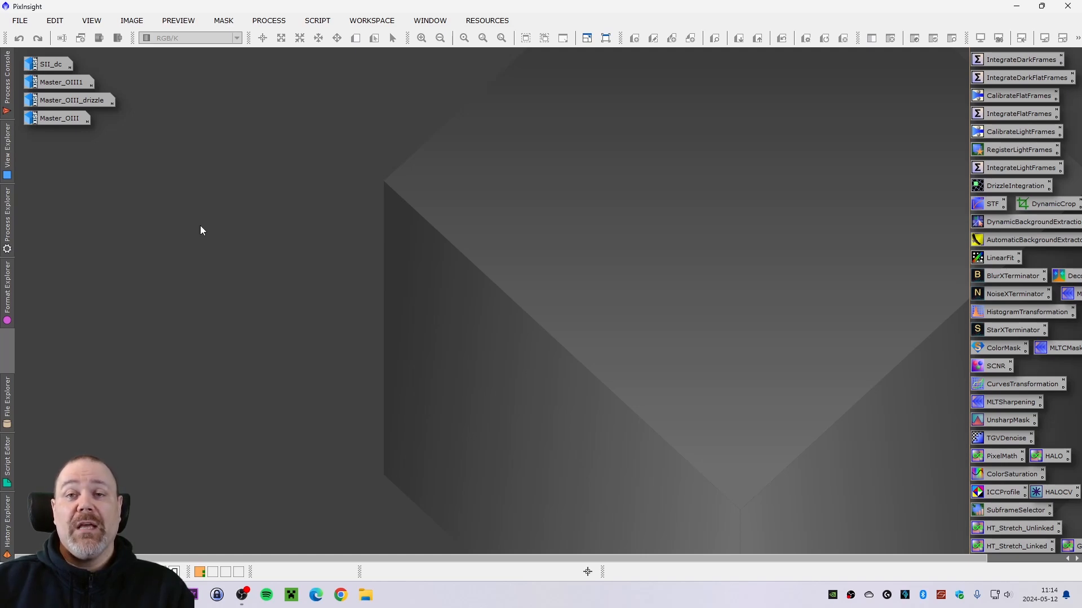
{"action": "double_click", "coordinate": [50, 119]}
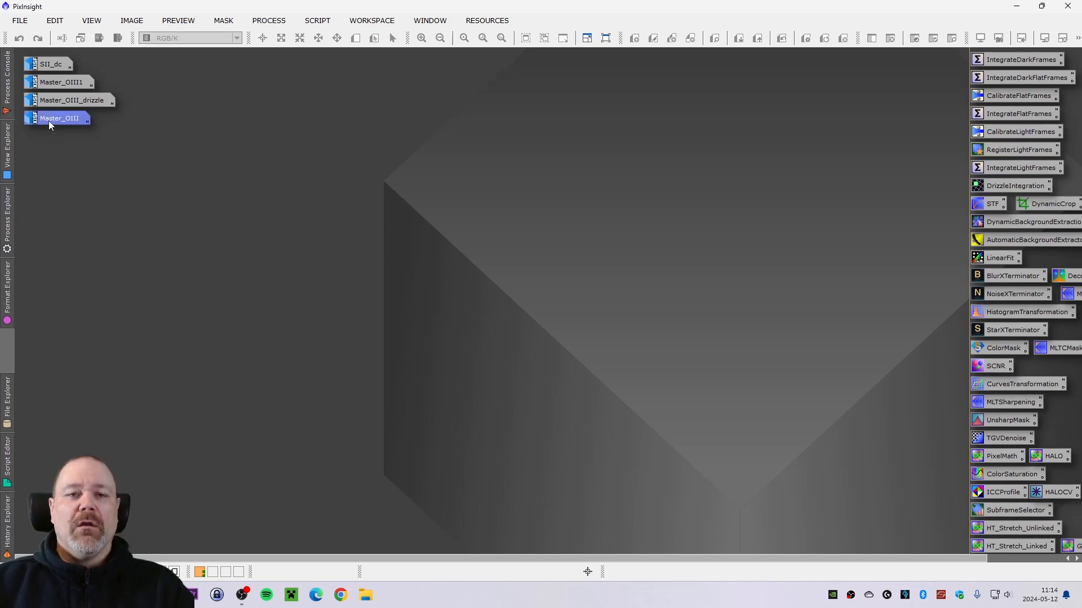
{"action": "left_click_drag", "start_coordinate": [303, 116], "coordinate": [167, 151]}
{"action": "left_click_drag", "start_coordinate": [77, 196], "coordinate": [607, 289]}
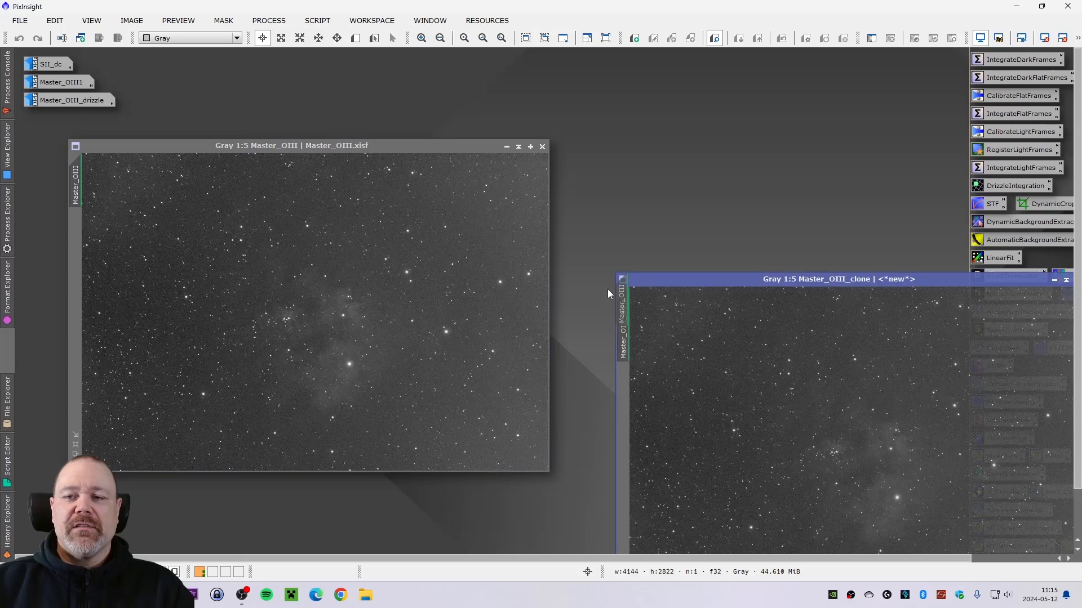
{"action": "left_click", "coordinate": [506, 147]}
{"action": "left_click_drag", "start_coordinate": [700, 280], "coordinate": [117, 152]}
- Launch the GAME utility script on the Master_OIII_clone image
{"action": "left_click", "coordinate": [317, 20]}
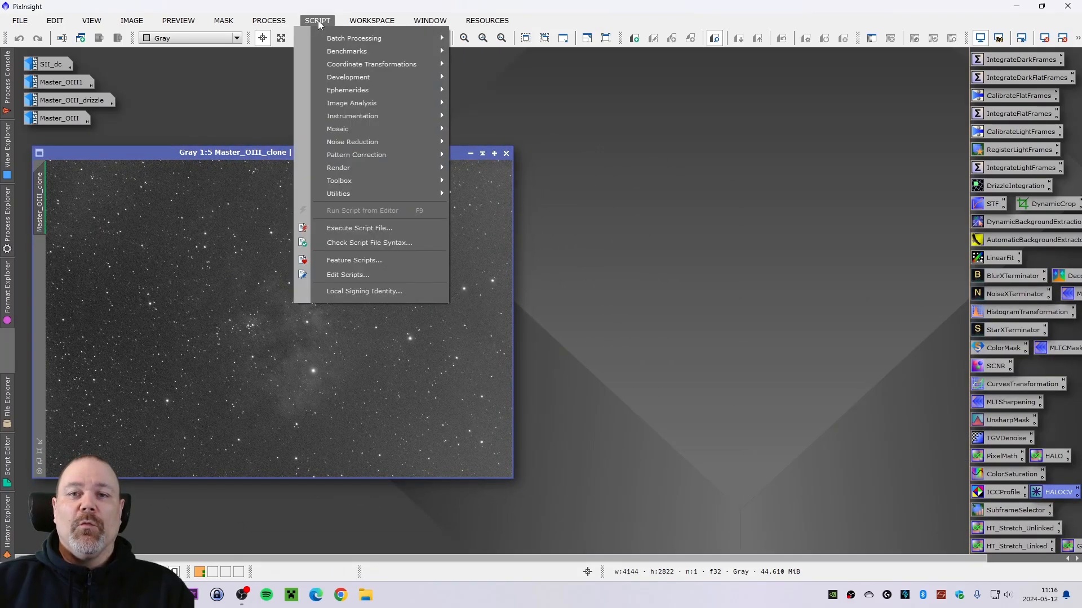
{"action": "mouse_move", "coordinate": [394, 194]}
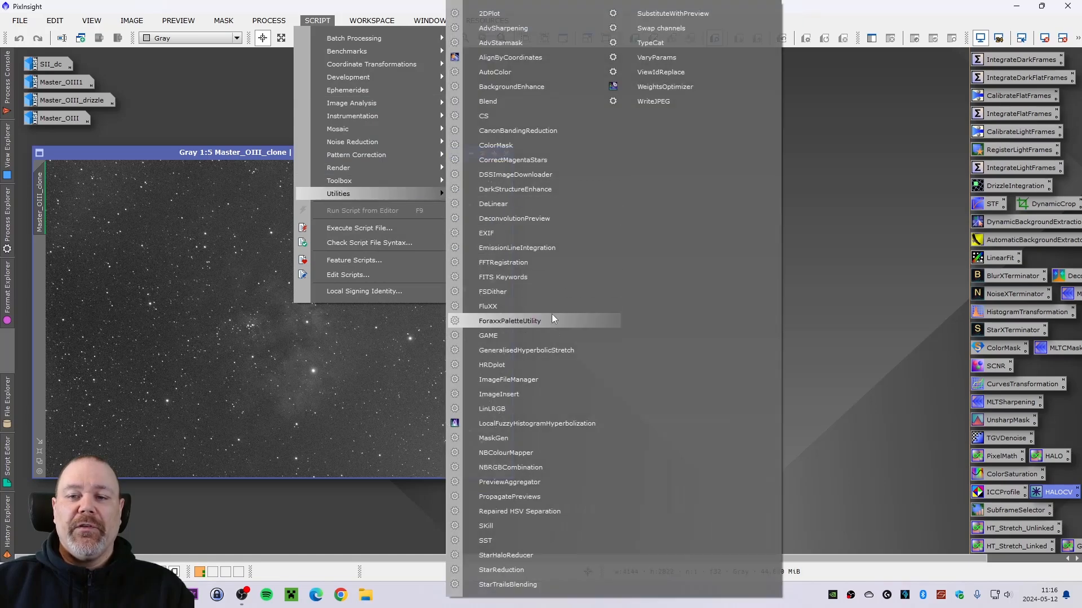
{"action": "left_click", "coordinate": [548, 338]}
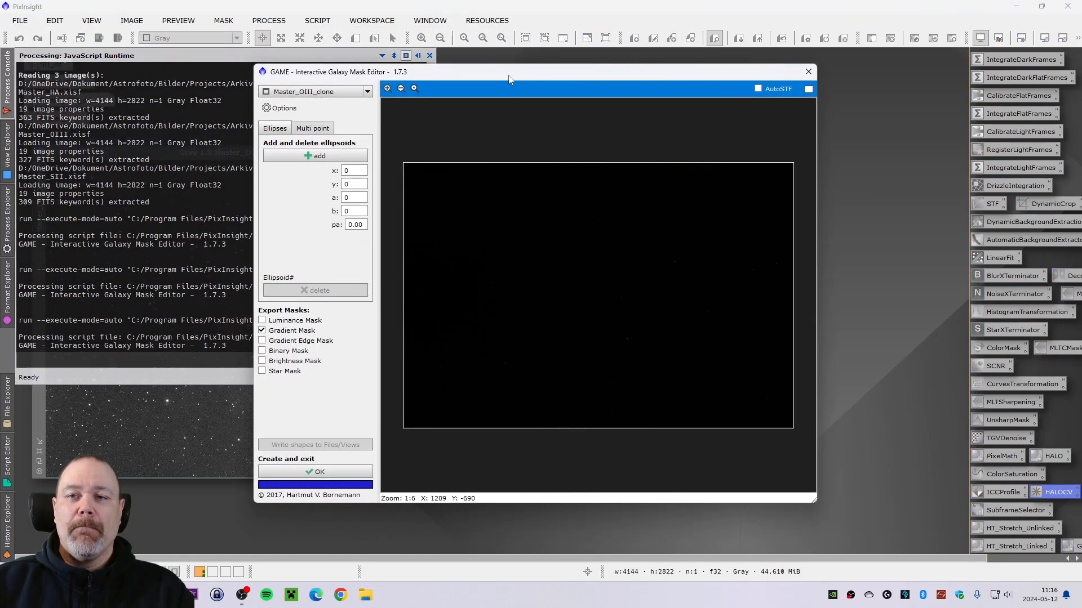
{"action": "left_click_drag", "start_coordinate": [533, 88], "coordinate": [551, 89]}
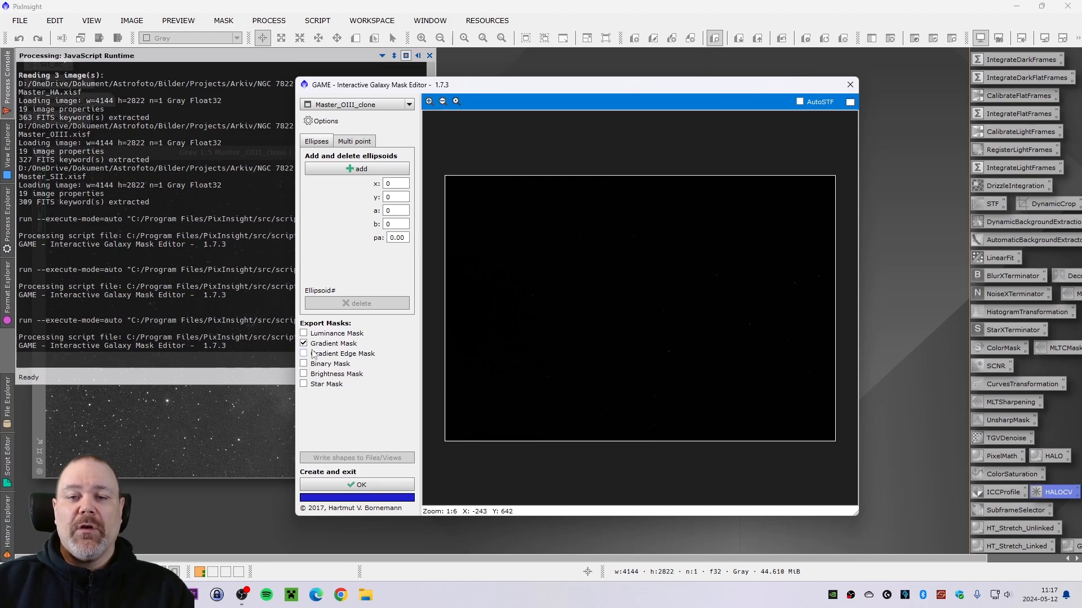
- Set the exported mask to Binary Mask instead of Gradient Mask and enable the AutoSTF preview
{"action": "left_click", "coordinate": [305, 345]}
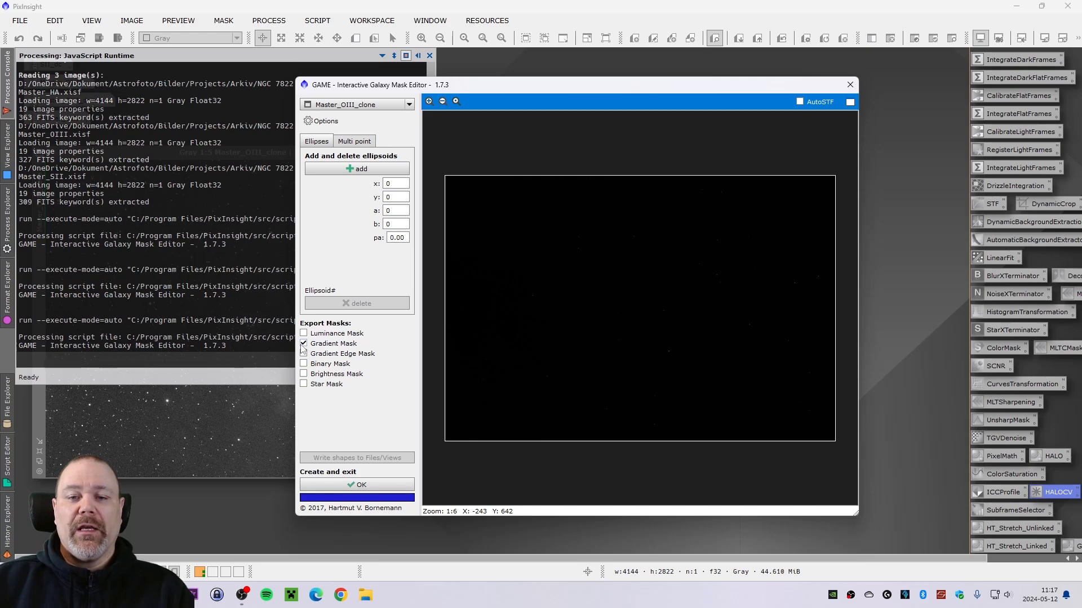
{"action": "left_click", "coordinate": [304, 364]}
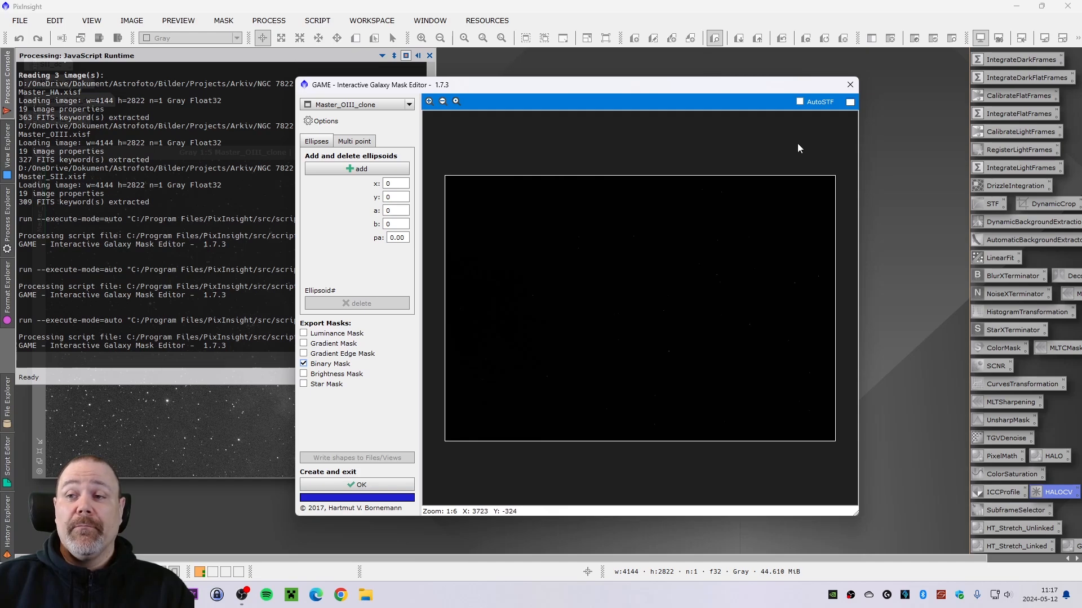
{"action": "left_click", "coordinate": [800, 103]}
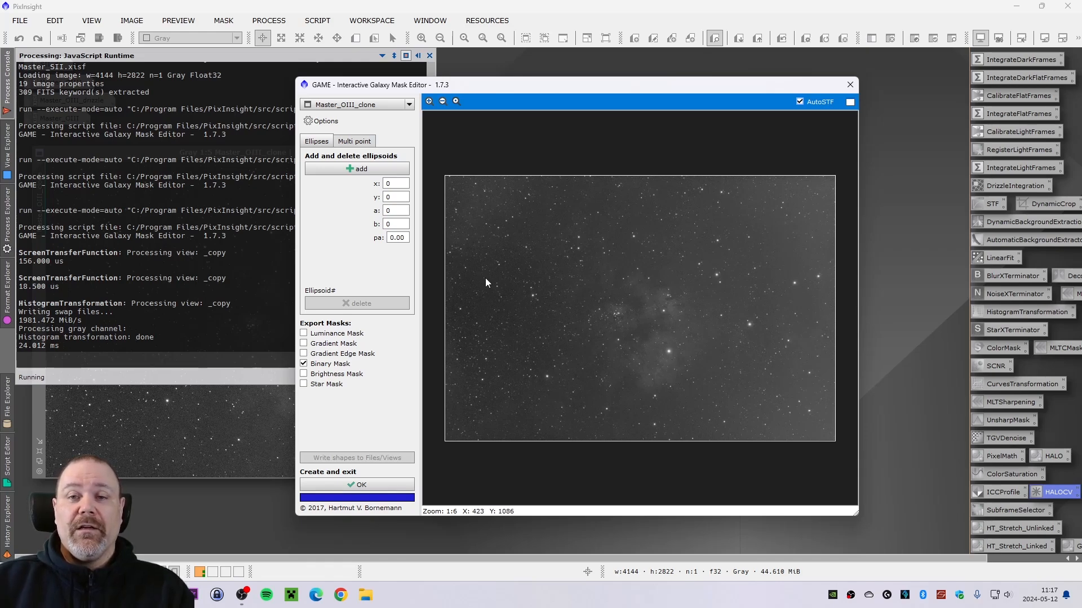
- Add an ellipsoid and move it over the nebula's bright central region, zooming into the preview
{"action": "left_click", "coordinate": [363, 175]}
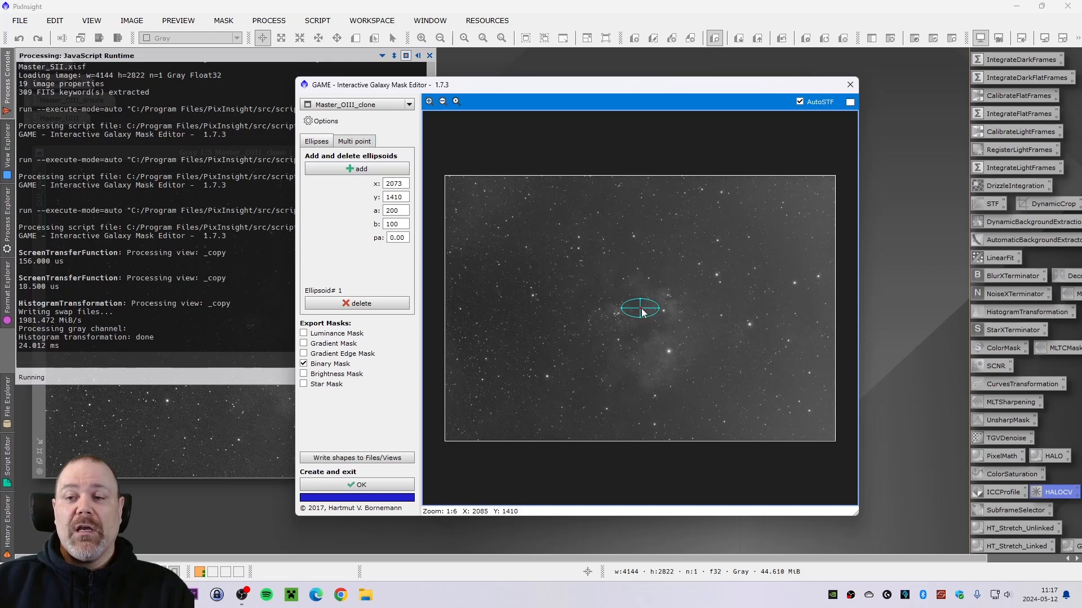
{"action": "left_click_drag", "start_coordinate": [642, 313], "coordinate": [668, 335]}
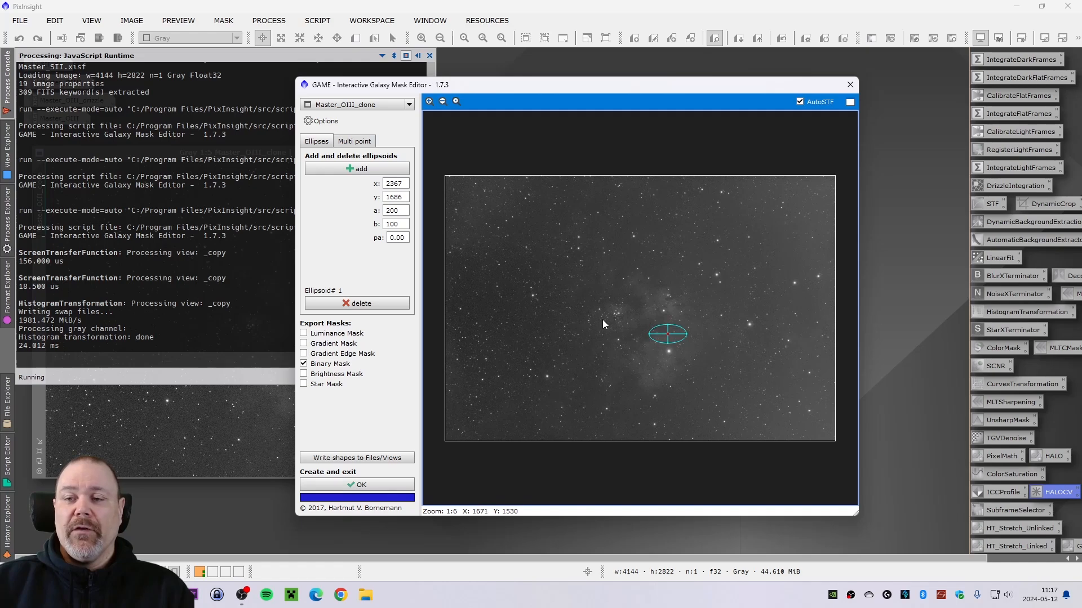
{"action": "left_click", "coordinate": [429, 102]}
{"action": "left_click", "coordinate": [428, 101]}
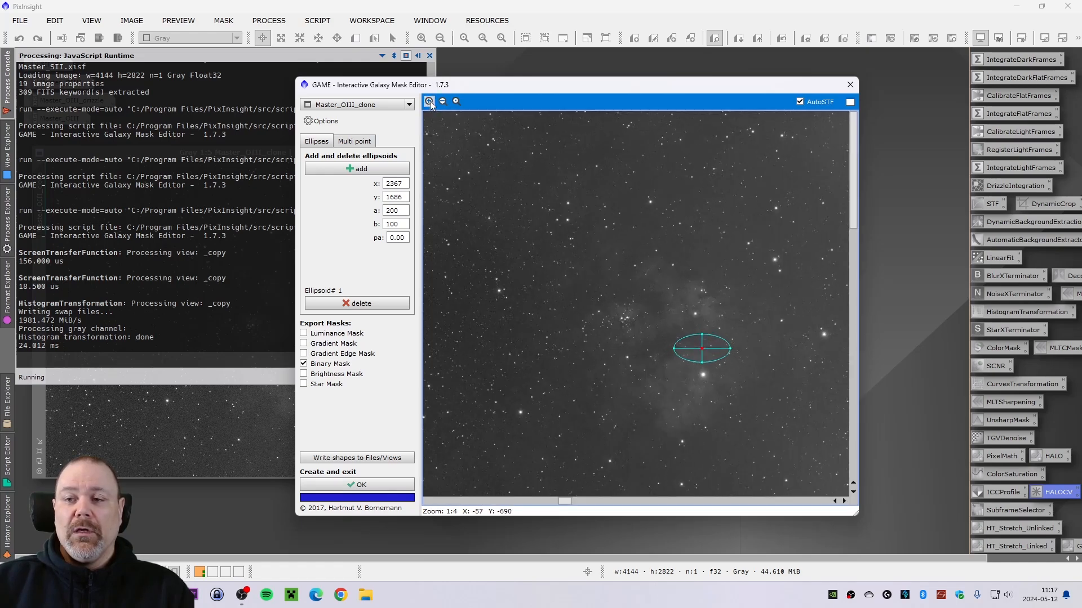
{"action": "left_click_drag", "start_coordinate": [589, 502], "coordinate": [694, 505]}
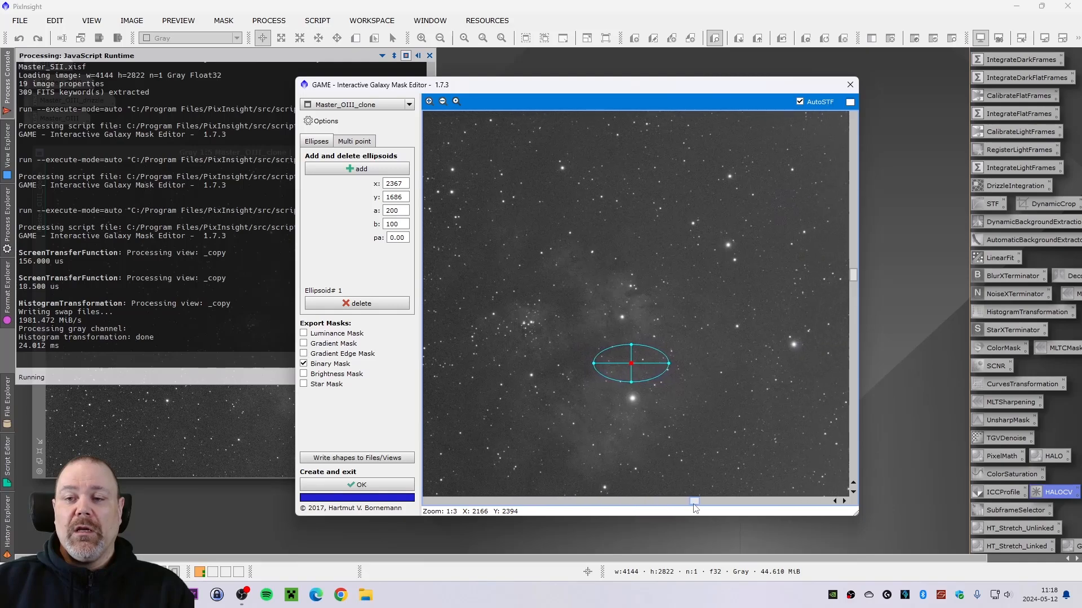
{"action": "left_click", "coordinate": [428, 101]}
{"action": "left_click", "coordinate": [429, 101]}
- Move the ellipsoid onto the bright star at about x 2378, y 1872 and shrink it to about 65 by 60
{"action": "left_click_drag", "start_coordinate": [853, 287], "coordinate": [862, 374]}
{"action": "left_click_drag", "start_coordinate": [625, 195], "coordinate": [631, 299]}
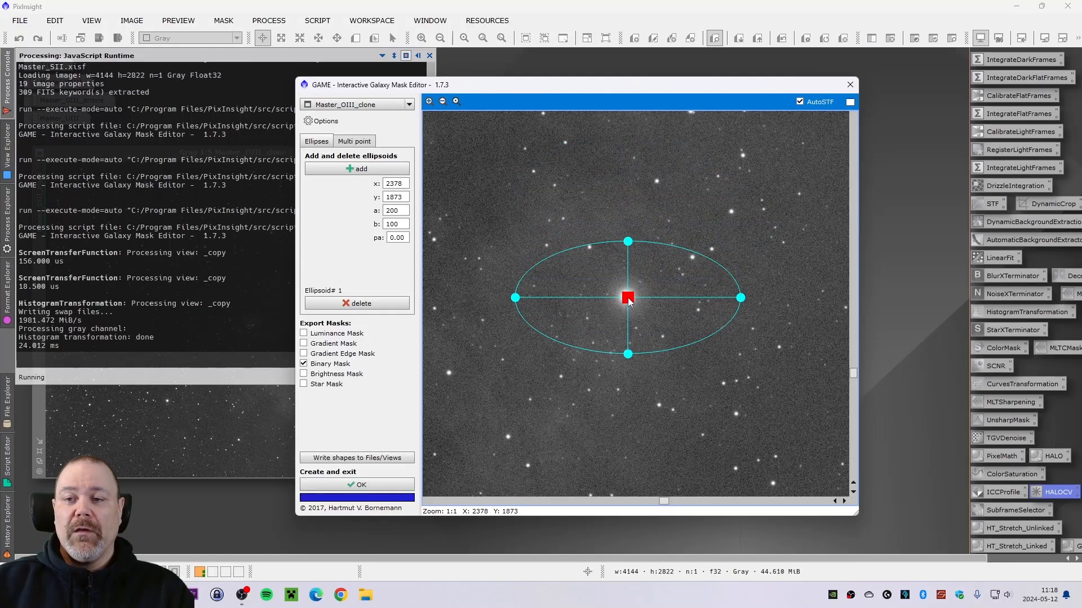
{"action": "left_click", "coordinate": [429, 102]}
{"action": "left_click_drag", "start_coordinate": [844, 292], "coordinate": [706, 296]}
{"action": "left_click_drag", "start_coordinate": [629, 186], "coordinate": [623, 228]}
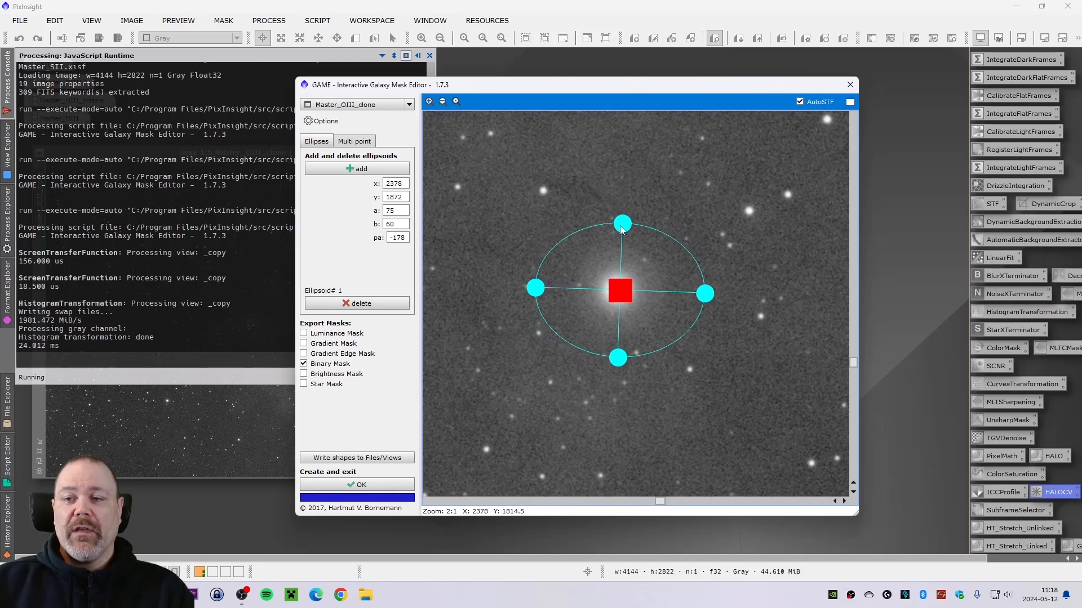
{"action": "left_click_drag", "start_coordinate": [706, 295], "coordinate": [694, 297]}
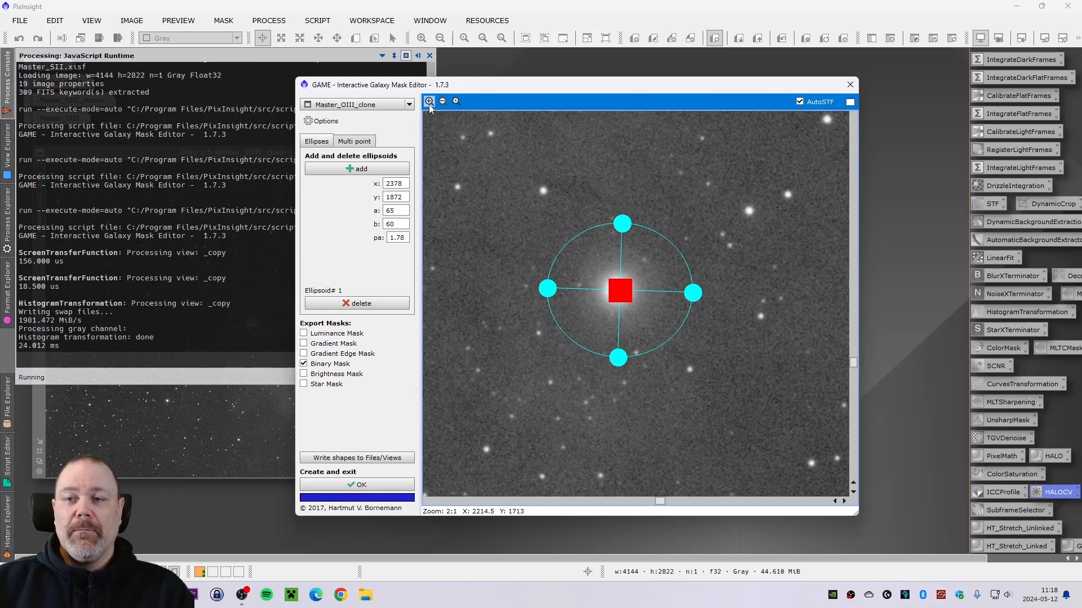
{"action": "mouse_move", "coordinate": [621, 290]}
{"action": "left_mouse_down"}
{"action": "mouse_move", "coordinate": [748, 193]}
{"action": "mouse_move", "coordinate": [653, 190]}
{"action": "mouse_move", "coordinate": [554, 251]}
{"action": "mouse_move", "coordinate": [628, 283]}
{"action": "mouse_move", "coordinate": [619, 294]}
{"action": "left_mouse_up"}
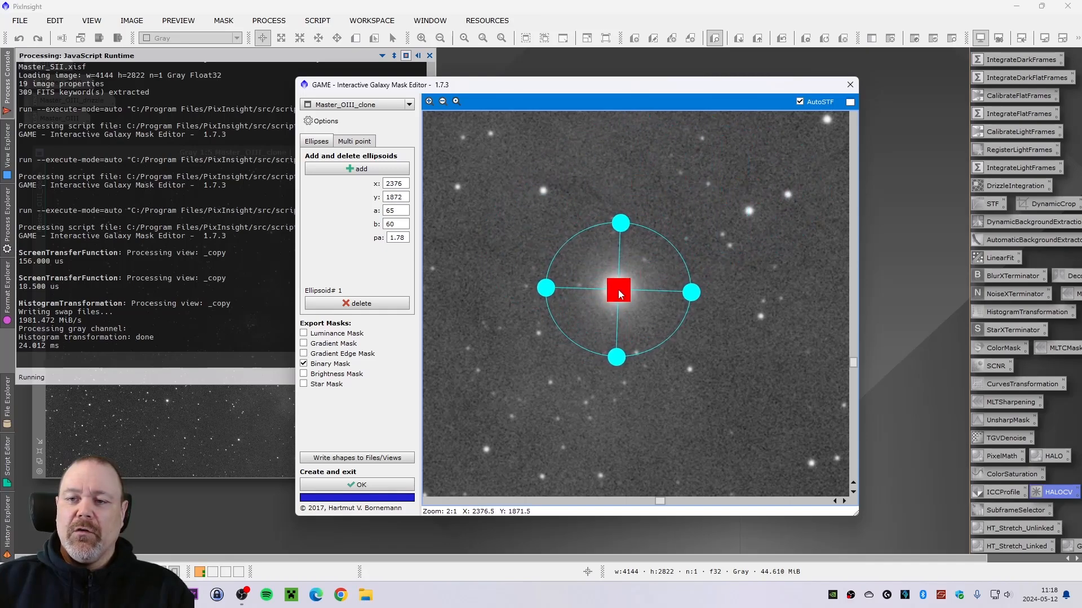
- Shrink the ellipsoid around the star to about a 37, b 33 and recentre it
{"action": "left_click_drag", "start_coordinate": [691, 293], "coordinate": [680, 297]}
{"action": "left_click_drag", "start_coordinate": [626, 227], "coordinate": [627, 243]}
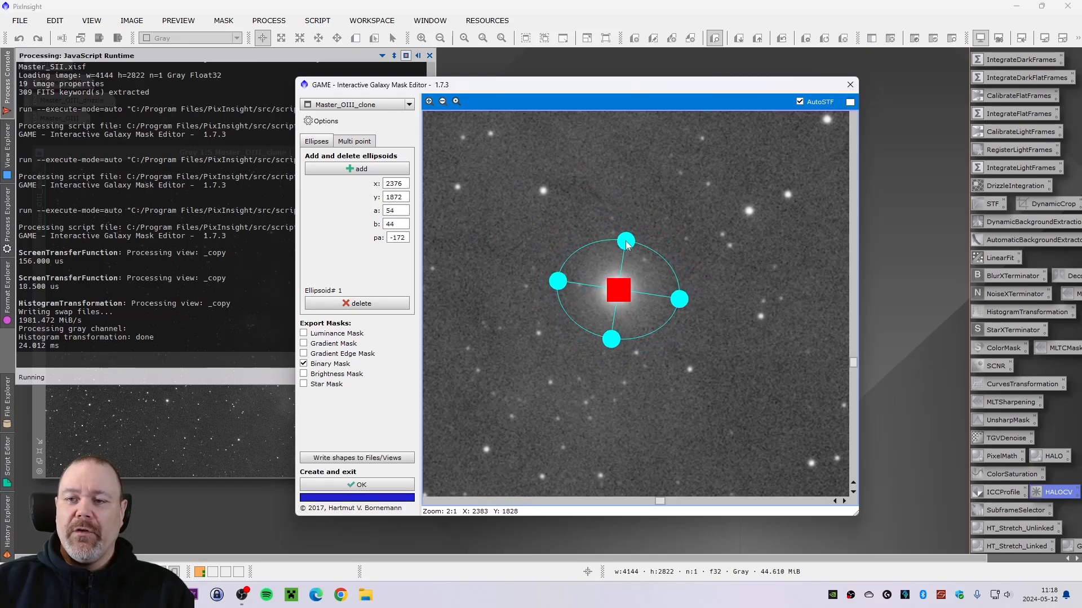
{"action": "mouse_move", "coordinate": [678, 299]}
{"action": "left_mouse_down"}
{"action": "mouse_move", "coordinate": [639, 295]}
{"action": "mouse_move", "coordinate": [662, 292]}
{"action": "left_mouse_up"}
{"action": "left_click_drag", "start_coordinate": [623, 241], "coordinate": [621, 251]}
{"action": "left_click_drag", "start_coordinate": [621, 293], "coordinate": [659, 292]}
{"action": "left_click_drag", "start_coordinate": [624, 254], "coordinate": [620, 250]}
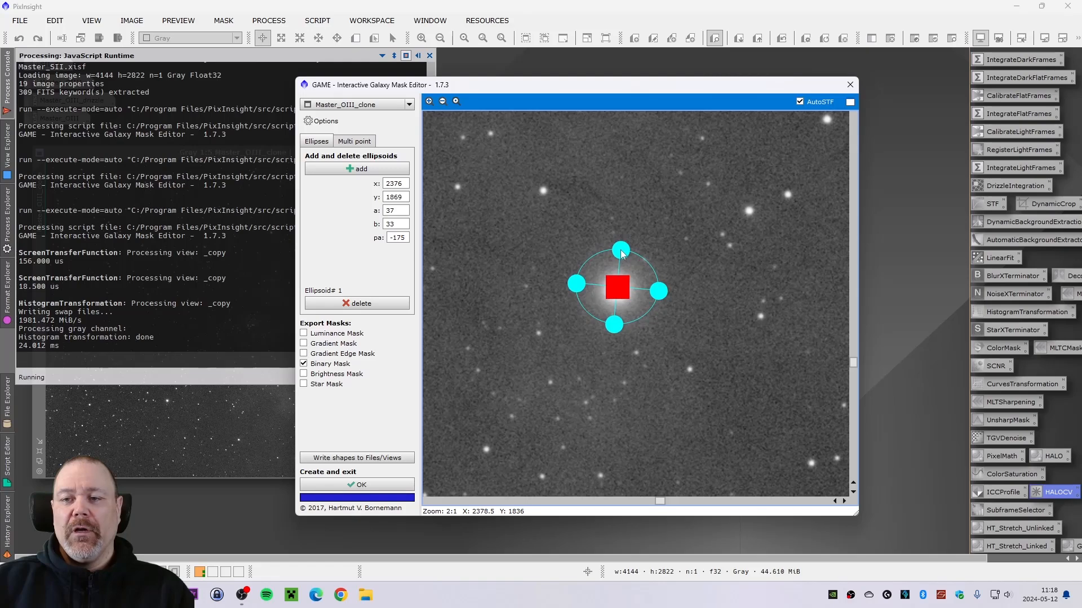
{"action": "mouse_move", "coordinate": [617, 288]}
{"action": "left_mouse_down"}
{"action": "mouse_move", "coordinate": [782, 294]}
{"action": "mouse_move", "coordinate": [622, 291]}
{"action": "left_mouse_up"}
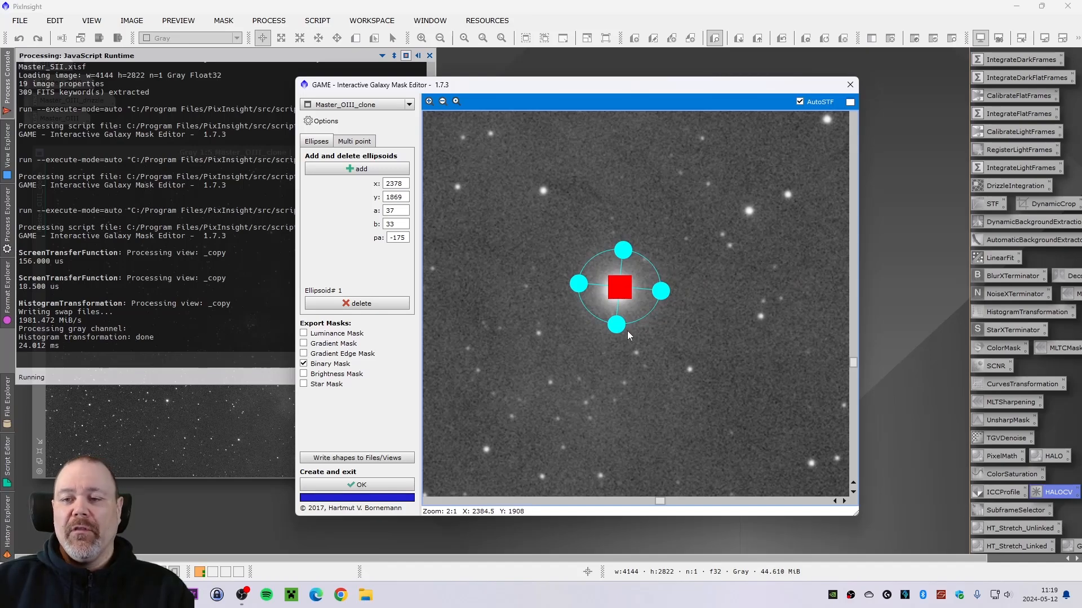
{"action": "left_click_drag", "start_coordinate": [615, 327], "coordinate": [615, 329]}
{"action": "left_click_drag", "start_coordinate": [616, 330], "coordinate": [617, 328]}
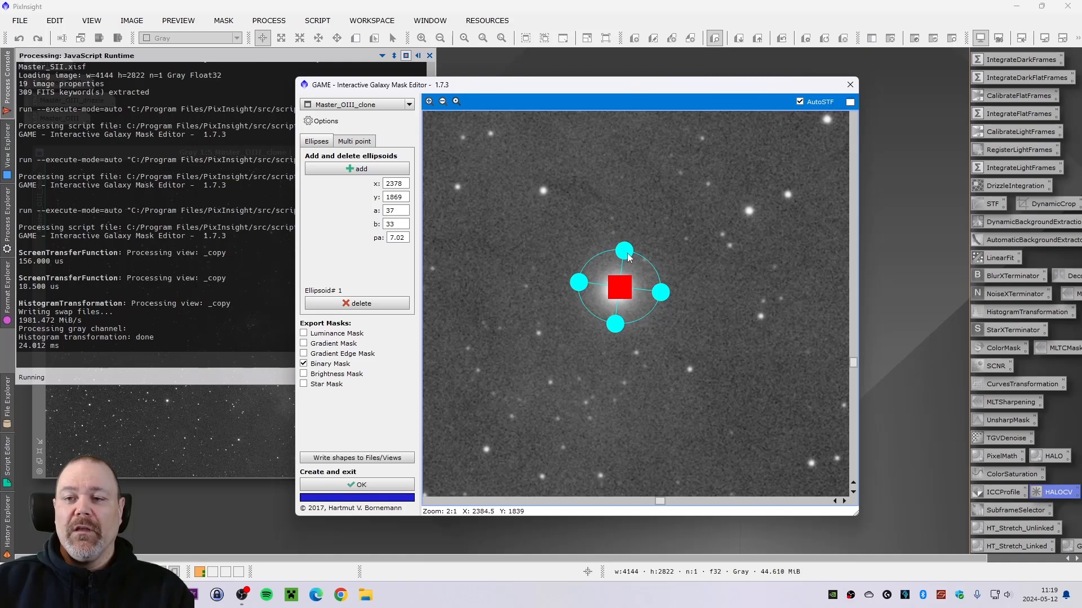
- Create the binary mask and inspect the resulting mask image at several zoom levels
{"action": "left_click", "coordinate": [383, 484]}
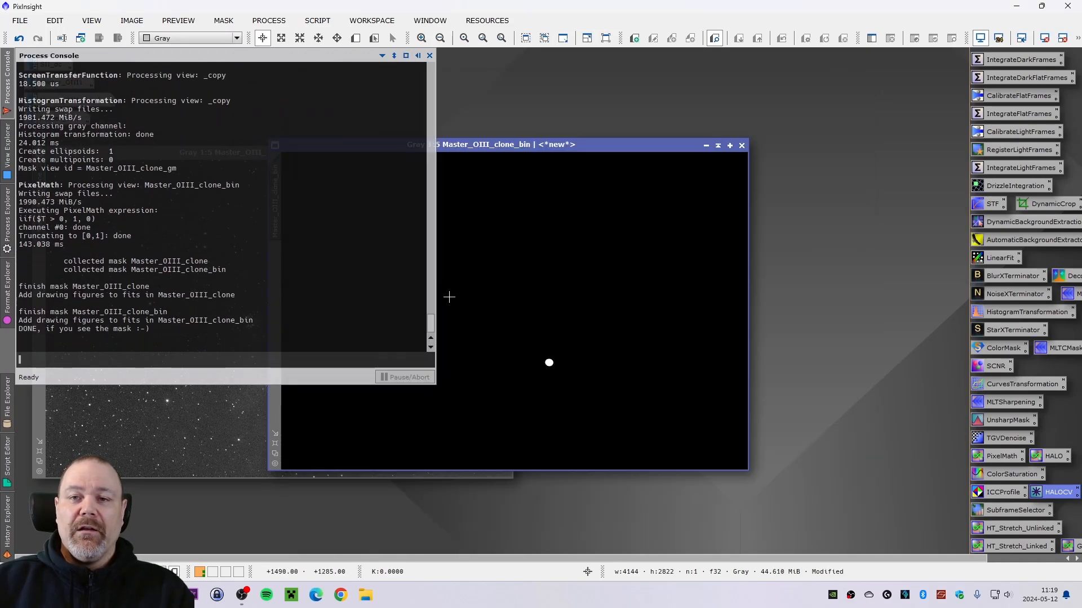
{"action": "left_click_drag", "start_coordinate": [536, 144], "coordinate": [624, 118]}
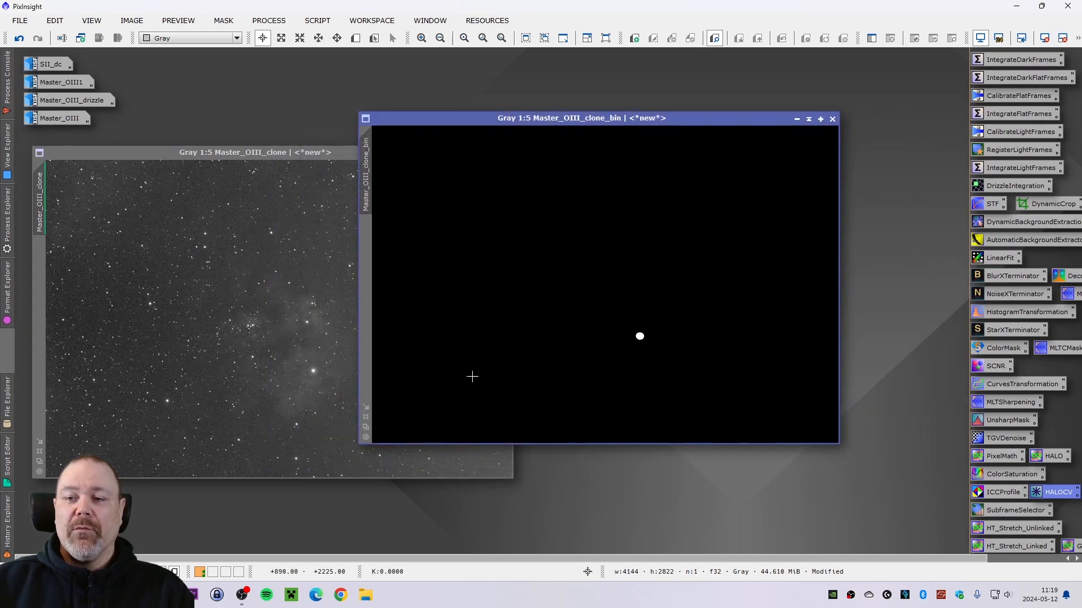
{"action": "scroll", "coordinate": [674, 345], "scroll_direction": "up", "scroll_amount": 5}
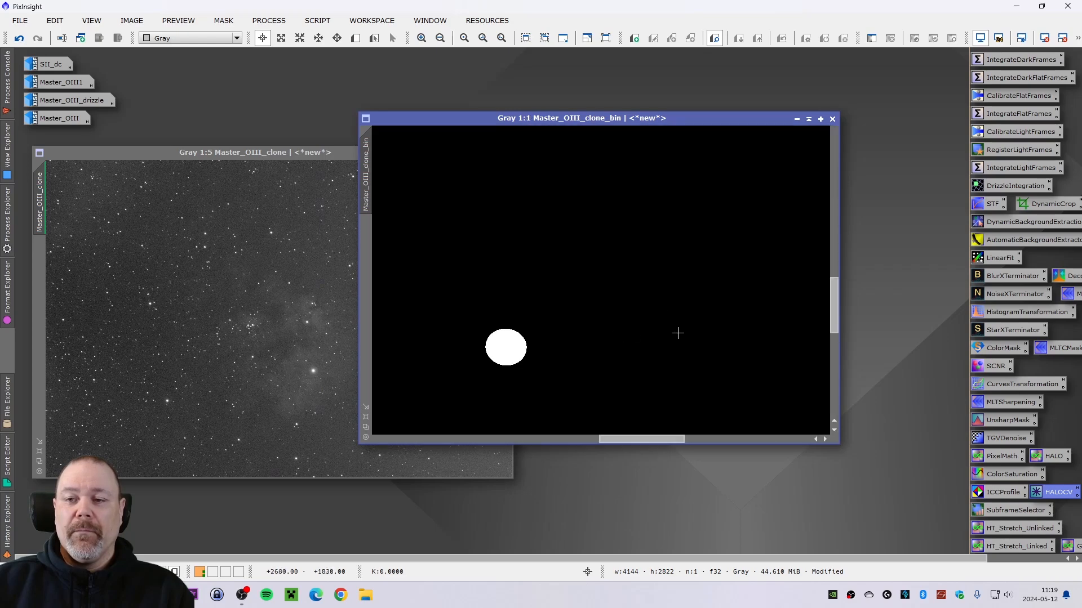
{"action": "scroll", "coordinate": [432, 344], "scroll_direction": "down", "scroll_amount": 1}
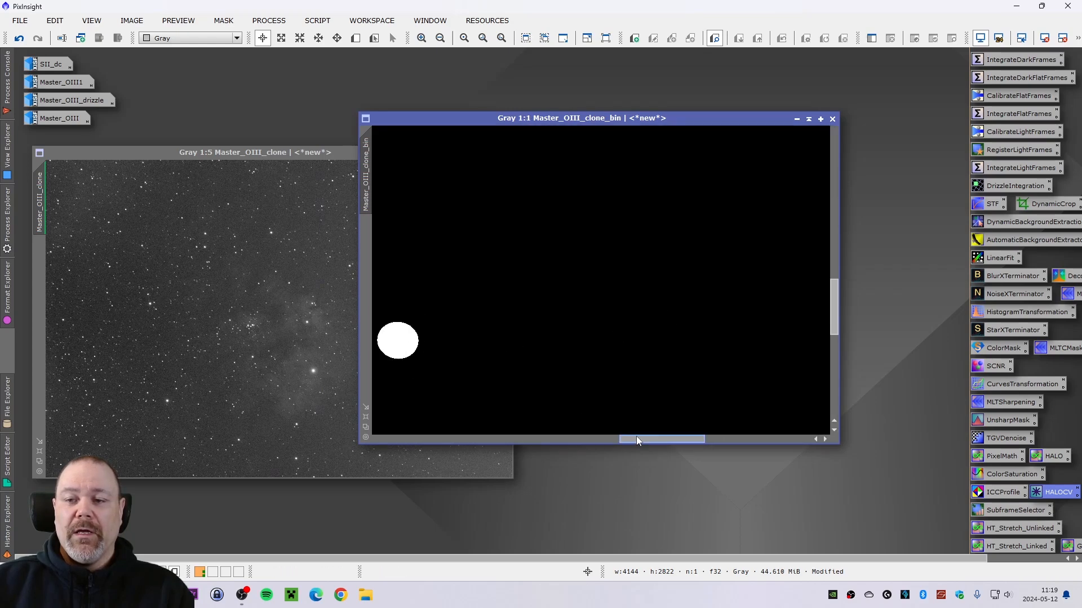
{"action": "left_click_drag", "start_coordinate": [642, 439], "coordinate": [607, 440]}
{"action": "scroll", "coordinate": [577, 360], "scroll_direction": "down", "scroll_amount": 1}
{"action": "scroll", "coordinate": [577, 361], "scroll_direction": "up", "scroll_amount": 2}
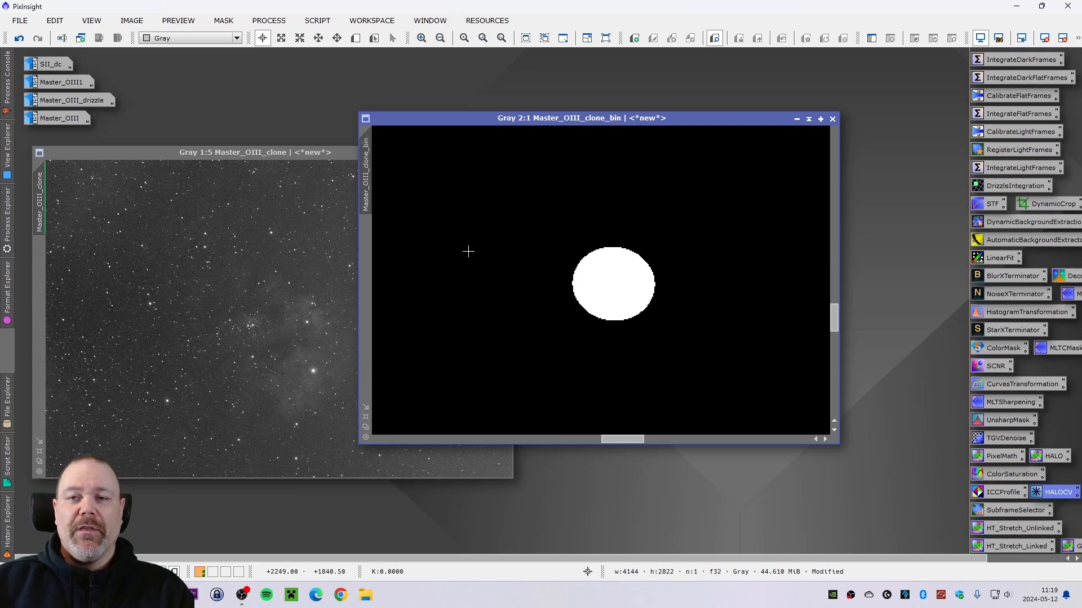
{"action": "left_click_drag", "start_coordinate": [581, 116], "coordinate": [652, 112]}
{"action": "scroll", "coordinate": [656, 210], "scroll_direction": "up", "scroll_amount": 2}
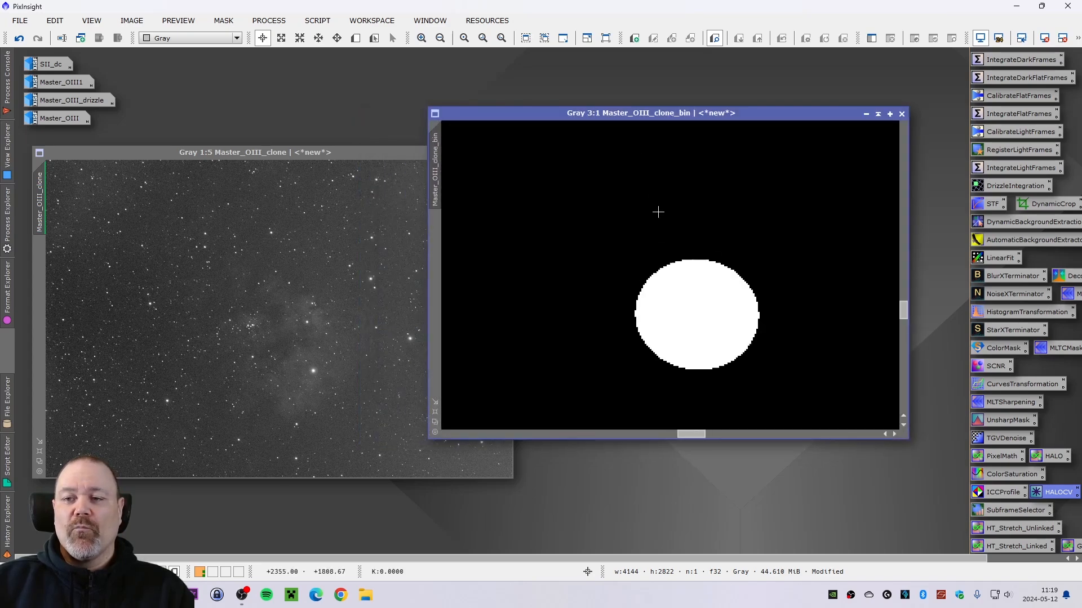
{"action": "scroll", "coordinate": [673, 243], "scroll_direction": "down", "scroll_amount": 5}
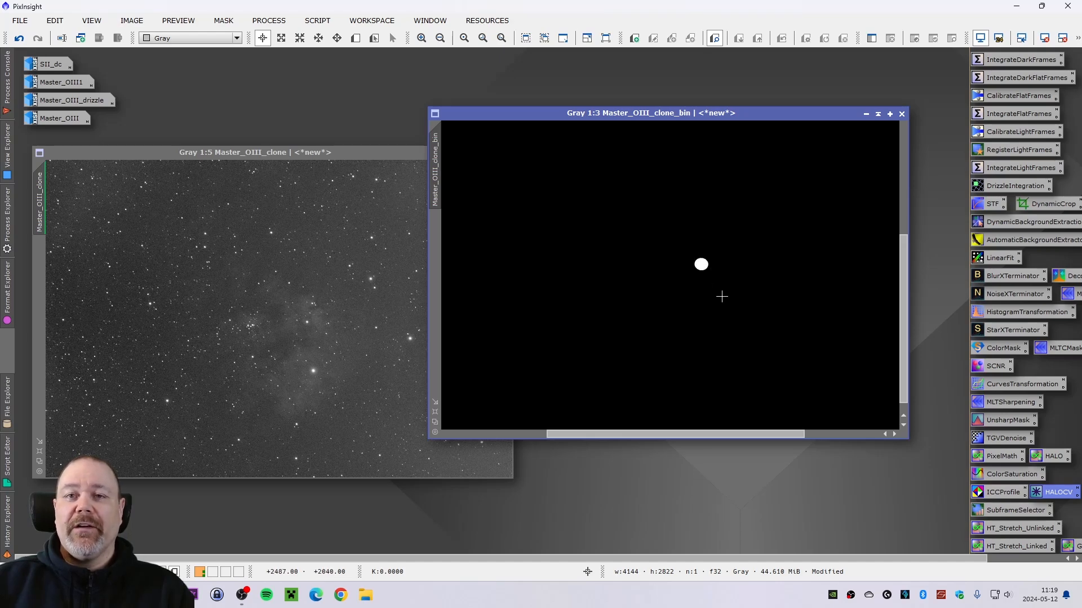
{"action": "scroll", "coordinate": [701, 276], "scroll_direction": "down", "scroll_amount": 2}
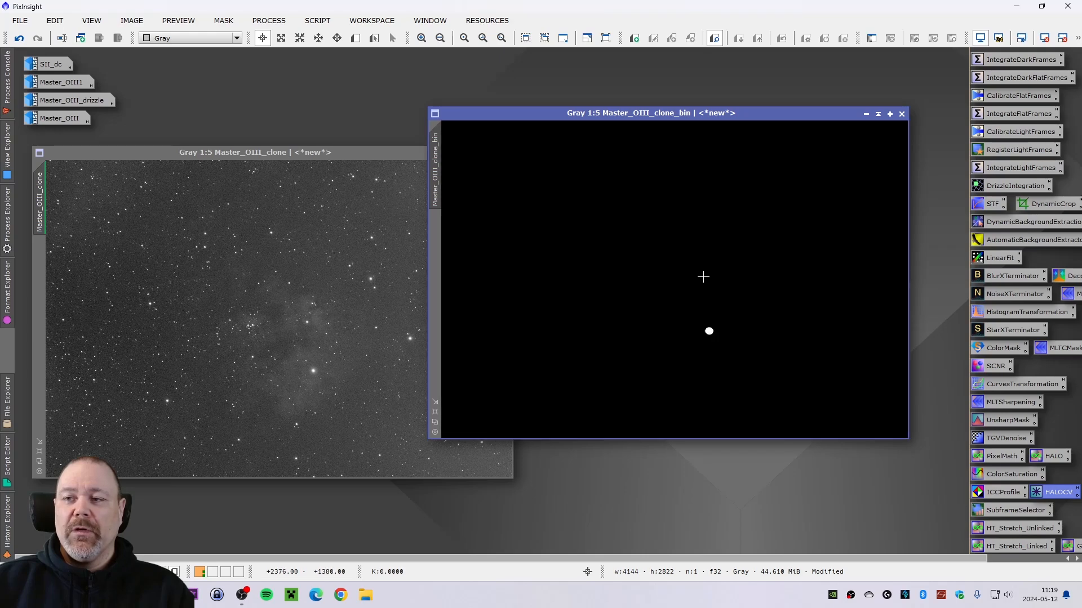
{"action": "left_click_drag", "start_coordinate": [659, 116], "coordinate": [419, 127]}
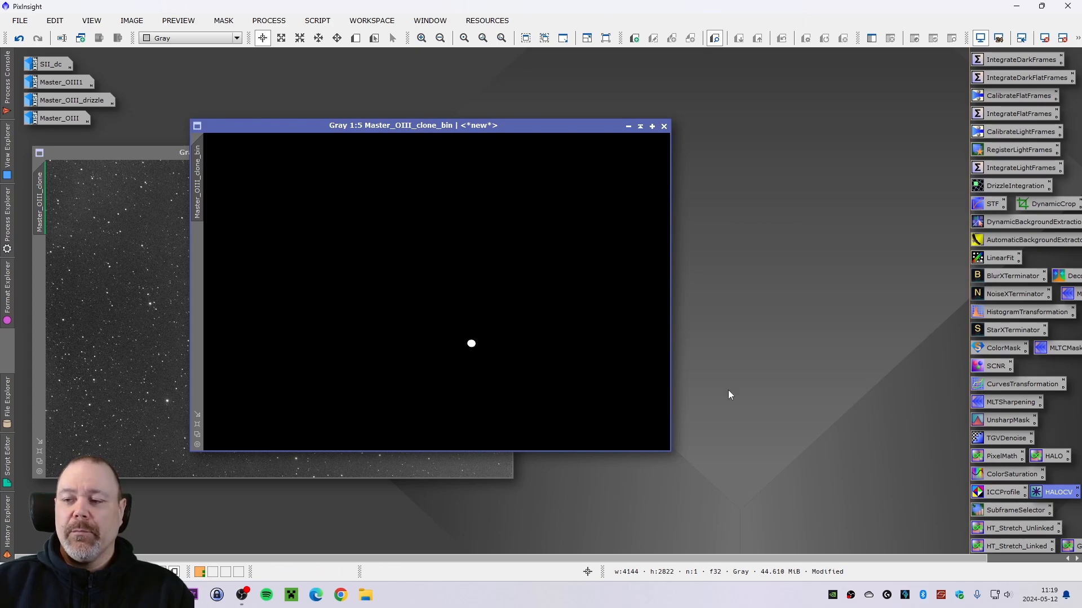
- Blur the Master_OIII_clone_bin mask with Convolution using StdDev 20, shape 2, aspect ratio 1
{"action": "double_click", "coordinate": [1057, 494]}
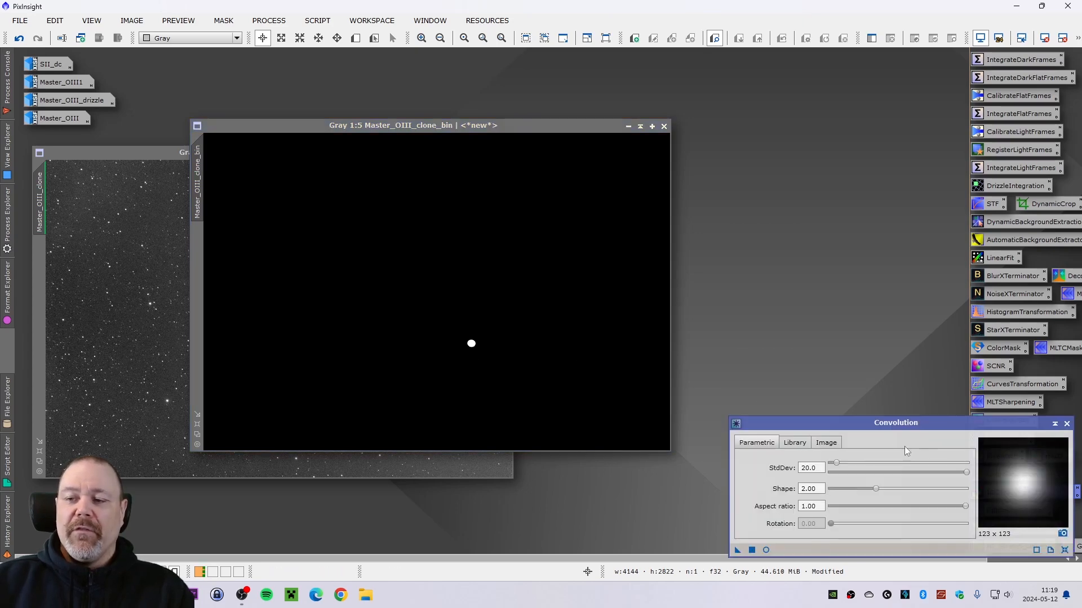
{"action": "left_click_drag", "start_coordinate": [874, 429], "coordinate": [871, 63]}
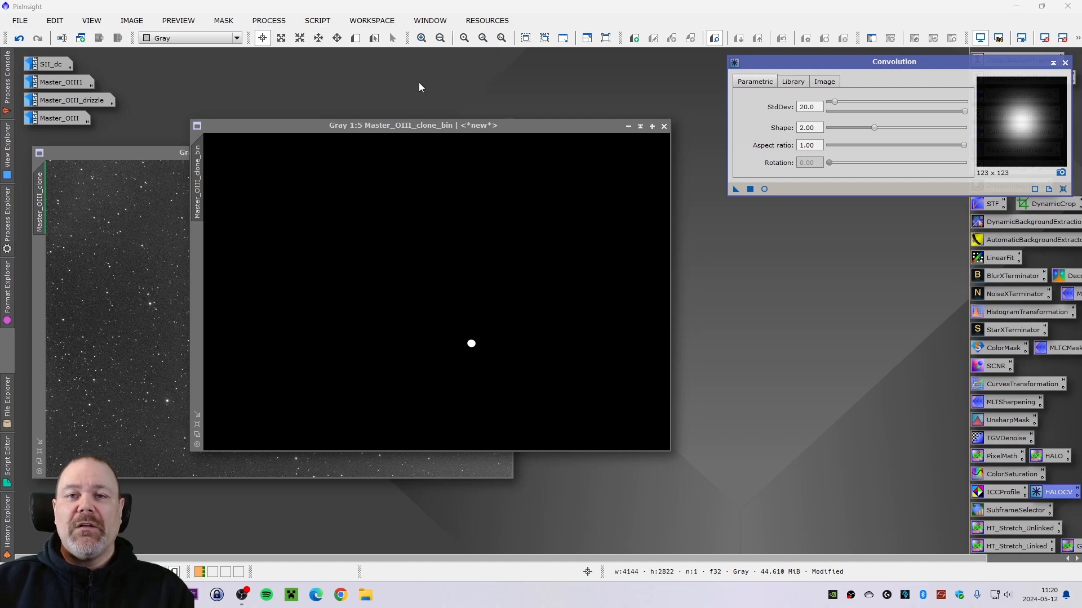
{"action": "left_click", "coordinate": [269, 21]}
{"action": "mouse_move", "coordinate": [343, 20]}
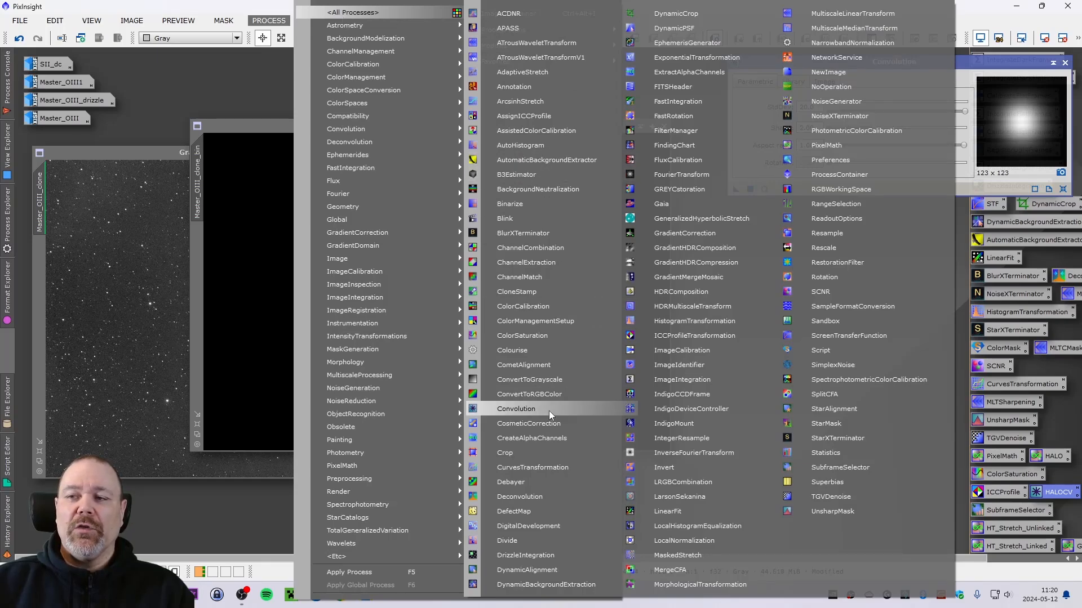
{"action": "left_click", "coordinate": [963, 496]}
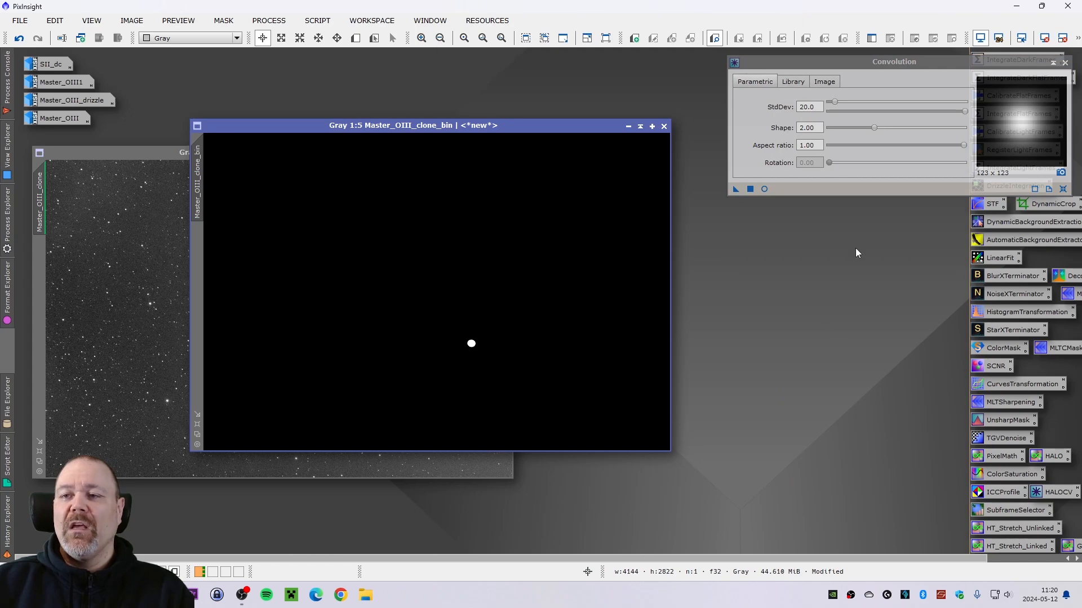
{"action": "left_click_drag", "start_coordinate": [861, 61], "coordinate": [850, 63]}
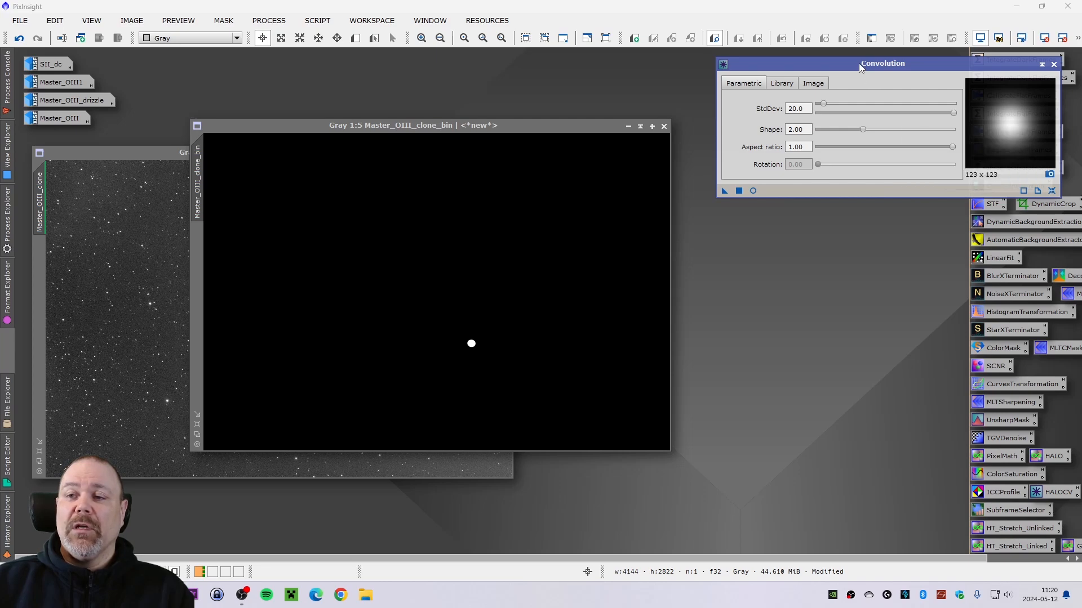
{"action": "left_click_drag", "start_coordinate": [860, 67], "coordinate": [857, 73]}
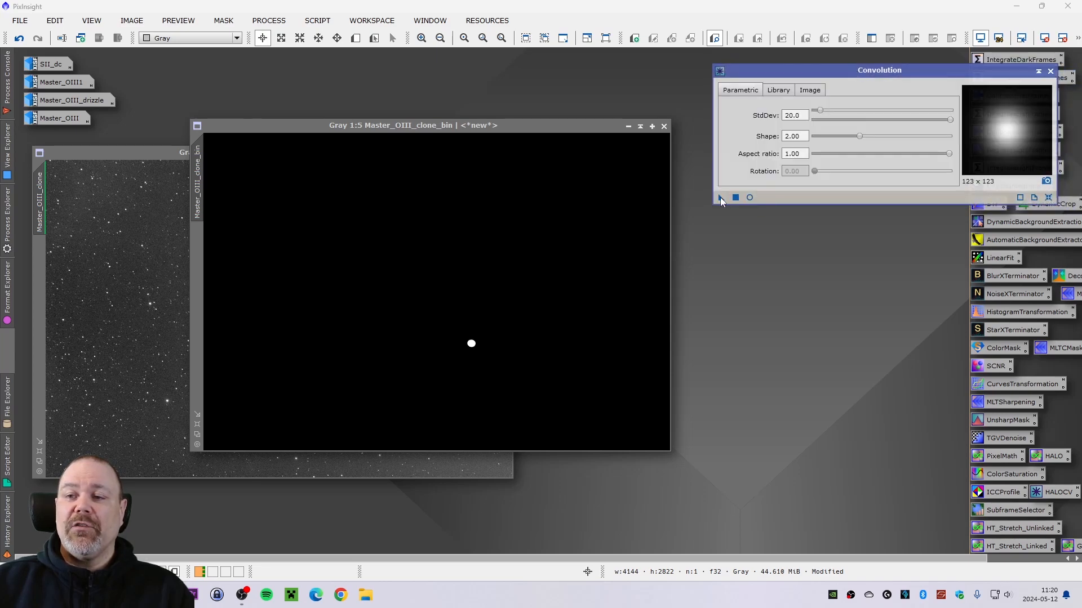
{"action": "left_click_drag", "start_coordinate": [720, 197], "coordinate": [453, 349]}
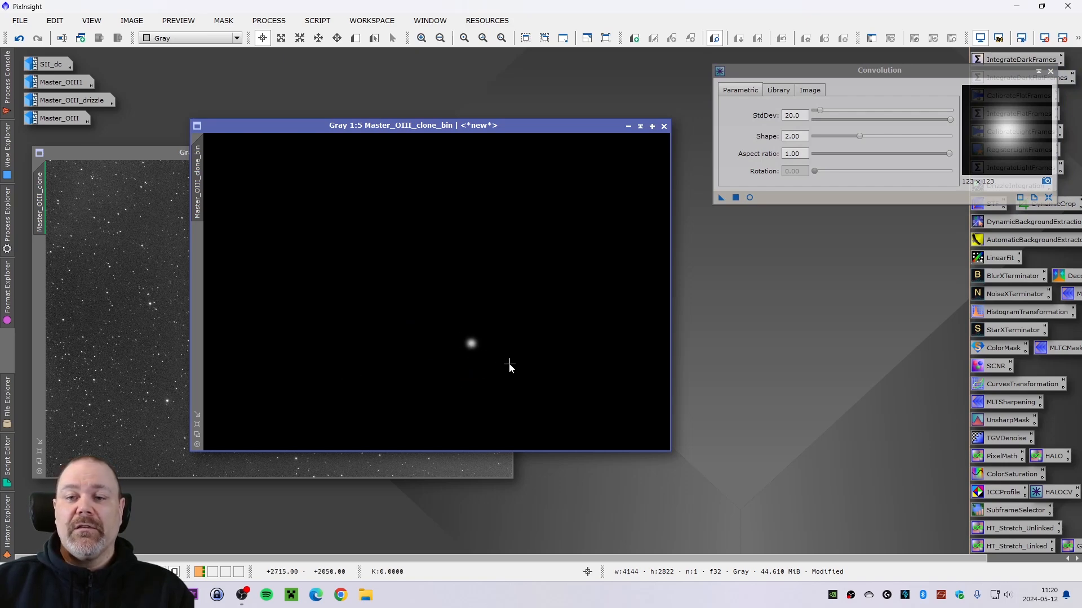
- Apply the blurred Master_OIII_clone_bin image as a mask to the Master_OIII_clone image
{"action": "scroll", "coordinate": [479, 355], "scroll_direction": "up", "scroll_amount": 5}
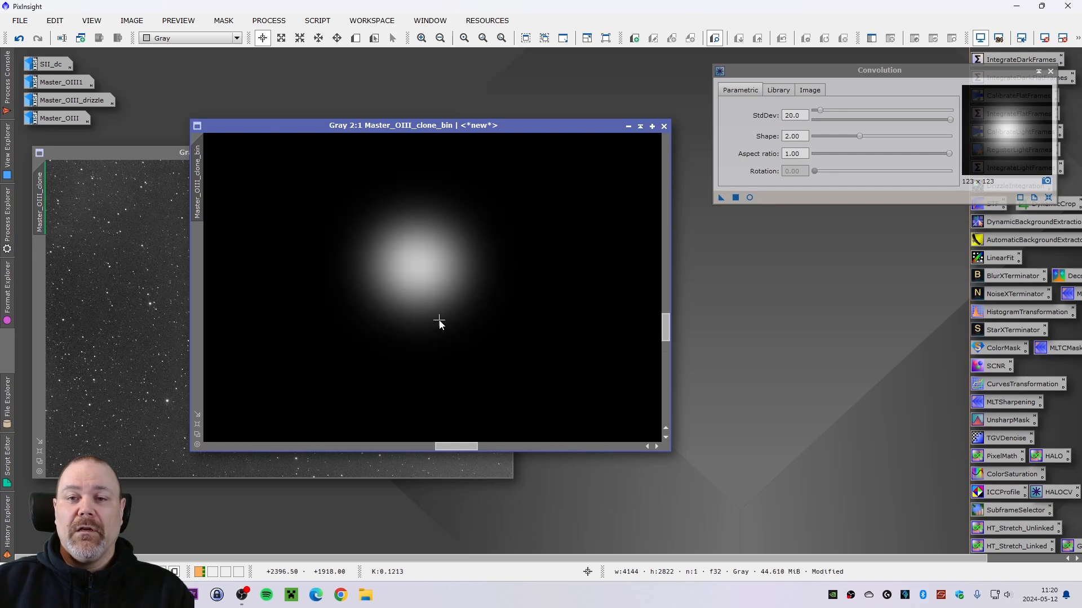
{"action": "scroll", "coordinate": [445, 324], "scroll_direction": "up", "scroll_amount": 2}
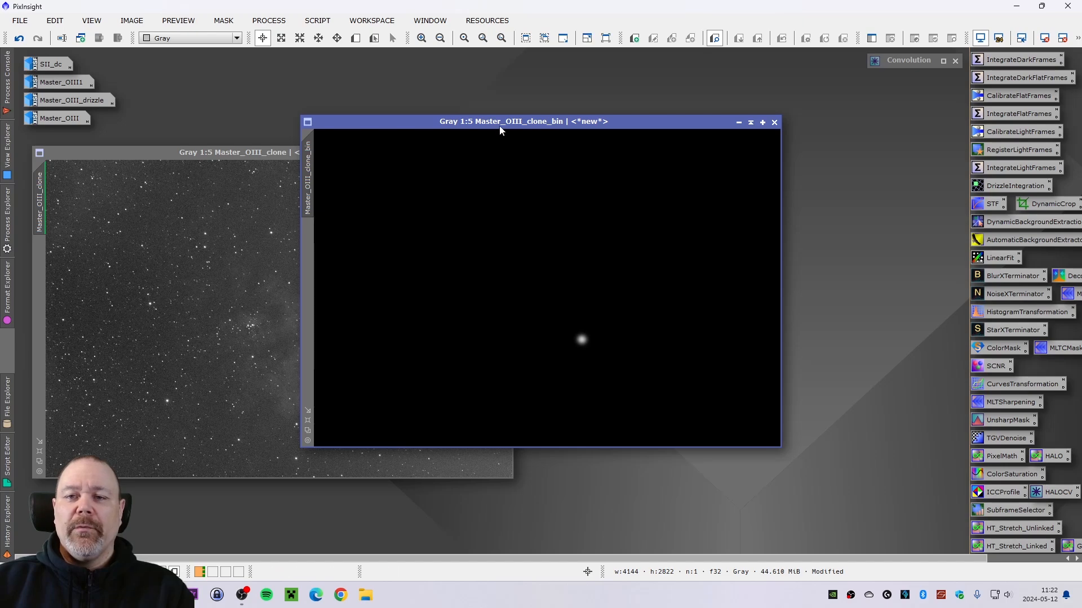
{"action": "left_click_drag", "start_coordinate": [496, 129], "coordinate": [730, 98]}
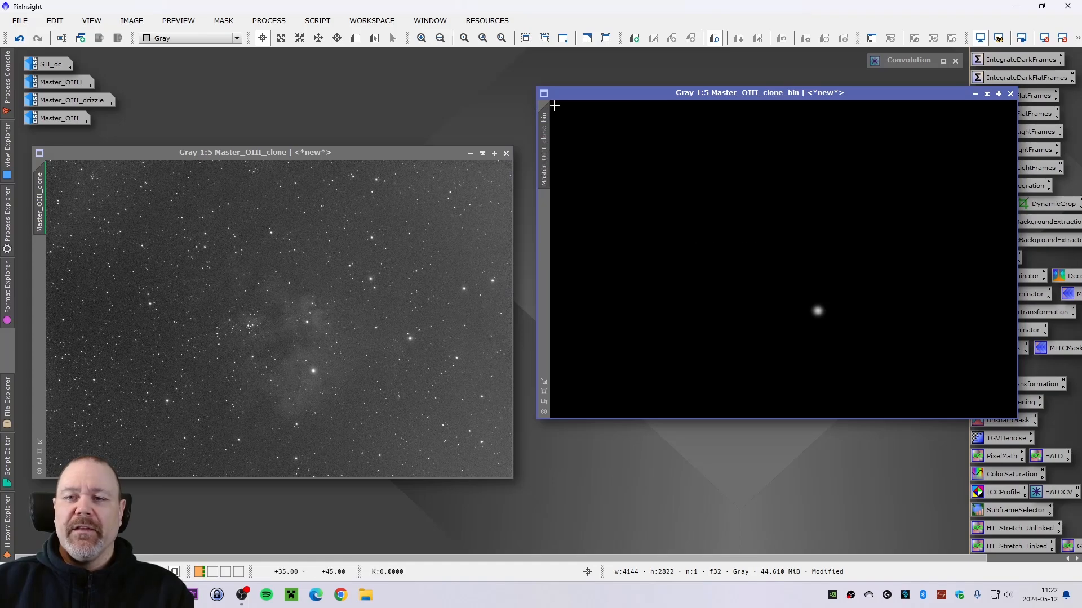
{"action": "left_click_drag", "start_coordinate": [546, 153], "coordinate": [38, 307]}
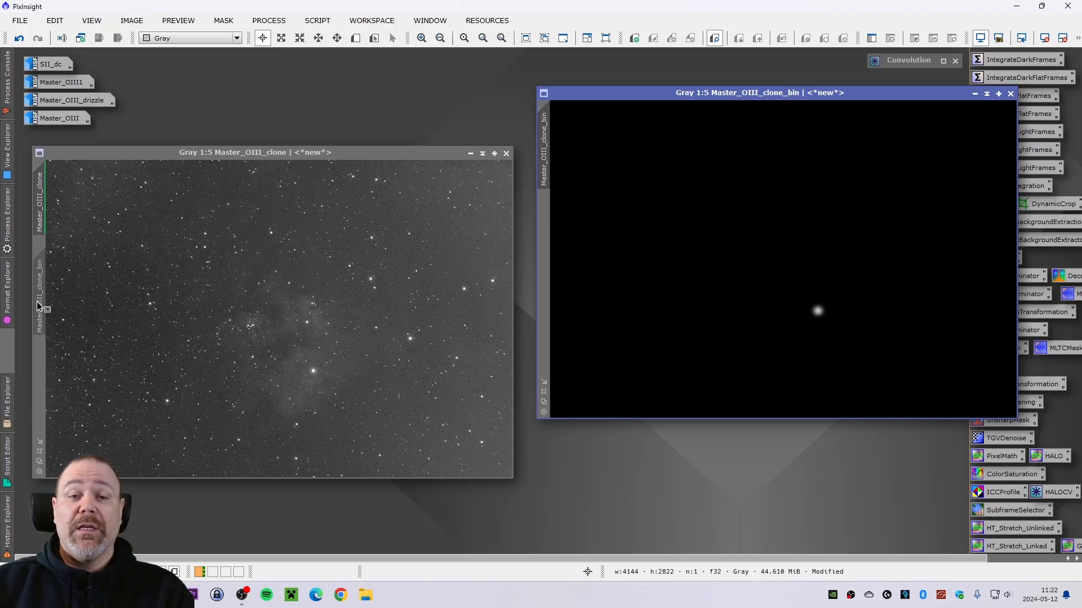
{"action": "left_click_drag", "start_coordinate": [38, 307], "coordinate": [39, 307]}
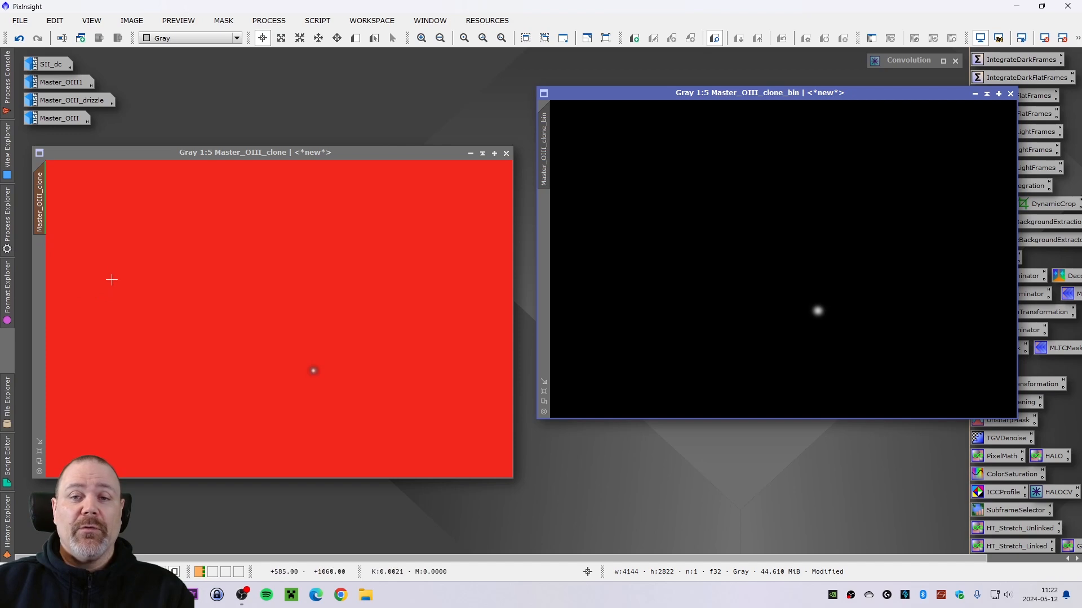
- Invert the mask on Master_OIII_clone and restore its original orientation
{"action": "left_click_drag", "start_coordinate": [337, 156], "coordinate": [336, 143]}
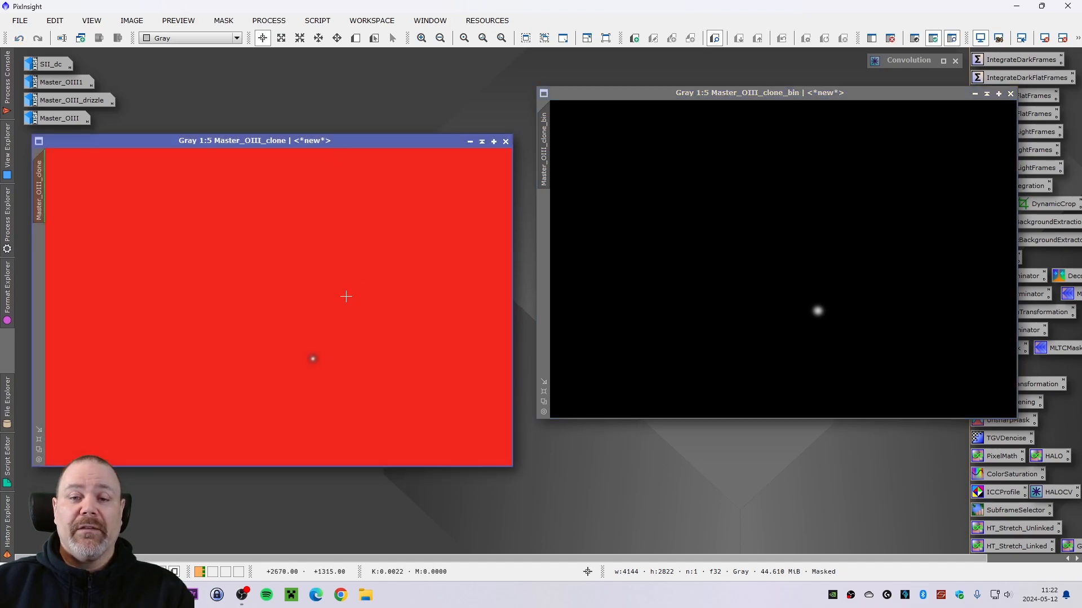
{"action": "left_click", "coordinate": [223, 21]}
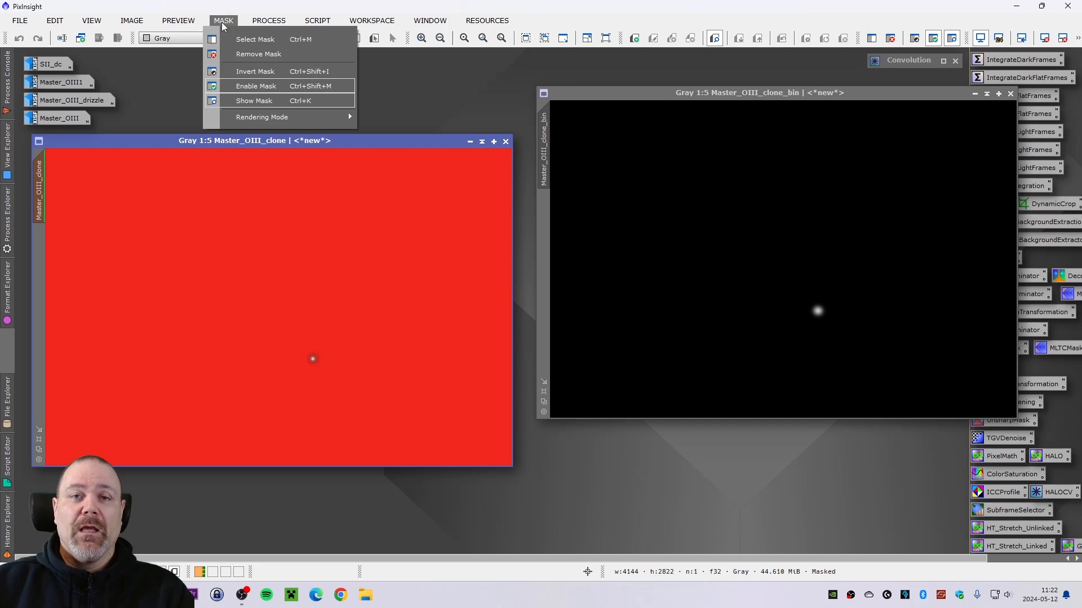
{"action": "left_click", "coordinate": [255, 72]}
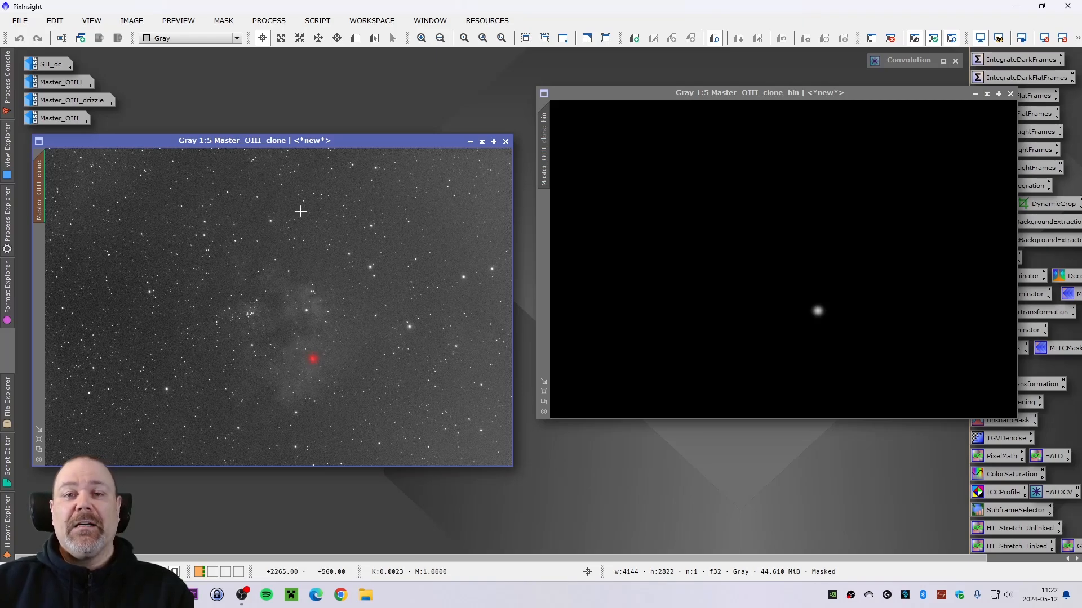
{"action": "left_click", "coordinate": [223, 21]}
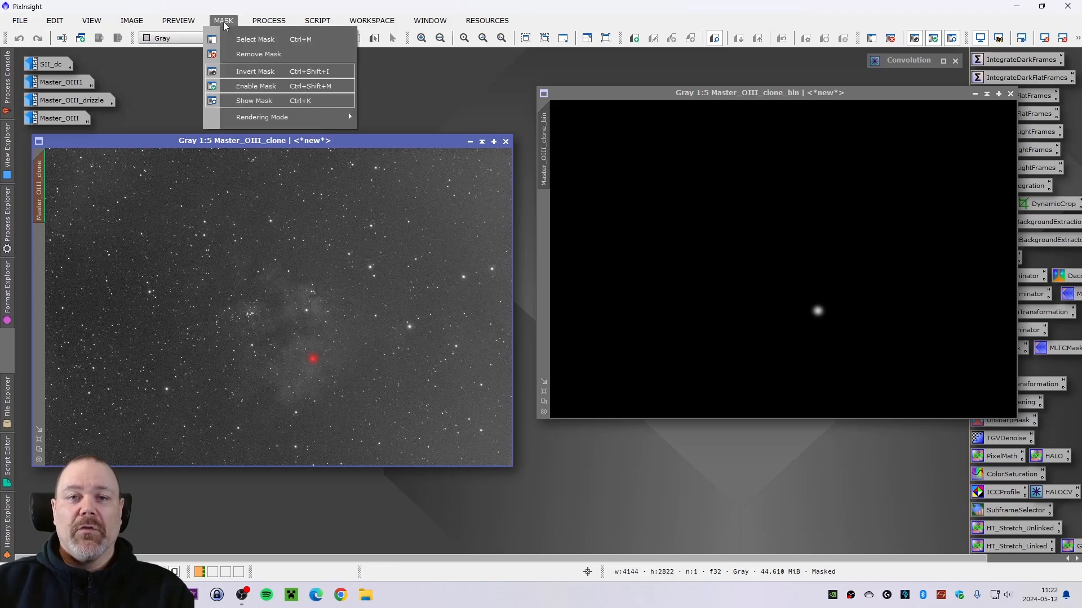
{"action": "left_click", "coordinate": [248, 70]}
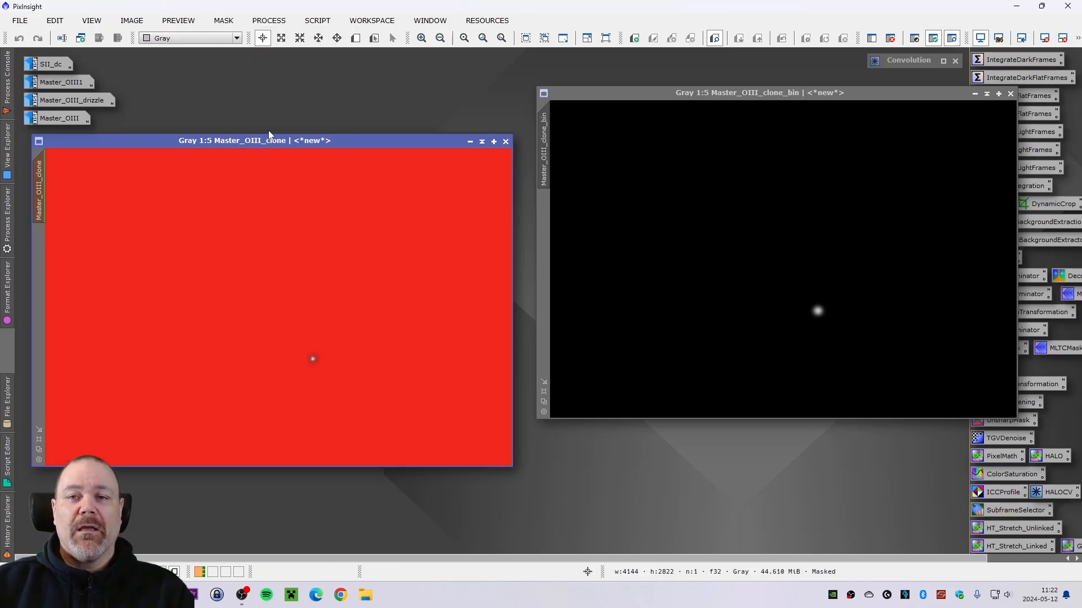
- Hide the red mask overlay on Master_OIII_clone while keeping the mask active
{"action": "left_click_drag", "start_coordinate": [282, 140], "coordinate": [294, 140]}
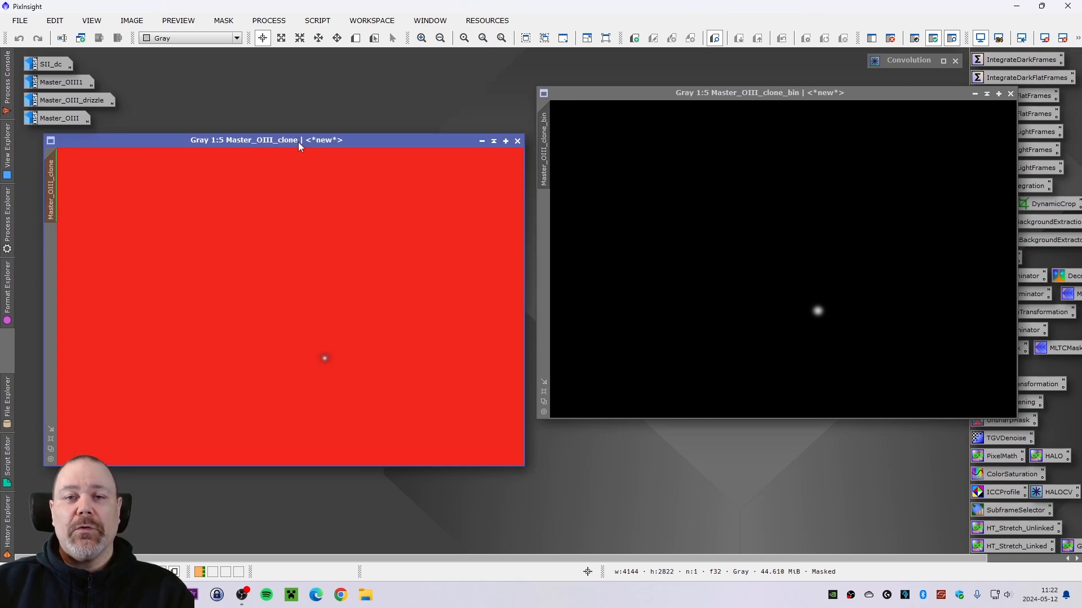
{"action": "left_click", "coordinate": [224, 21]}
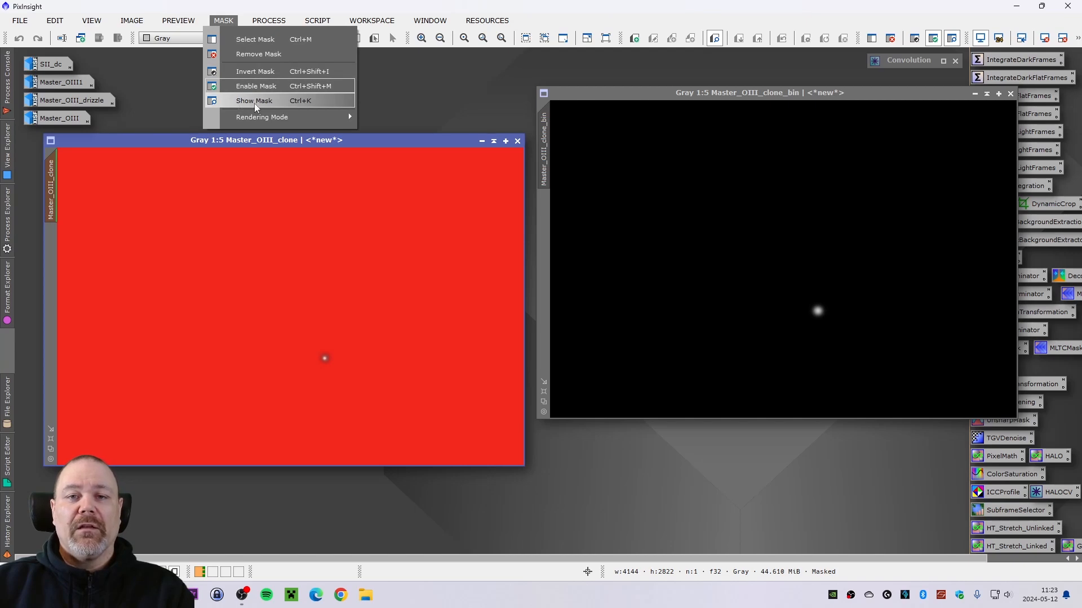
{"action": "left_click", "coordinate": [255, 103]}
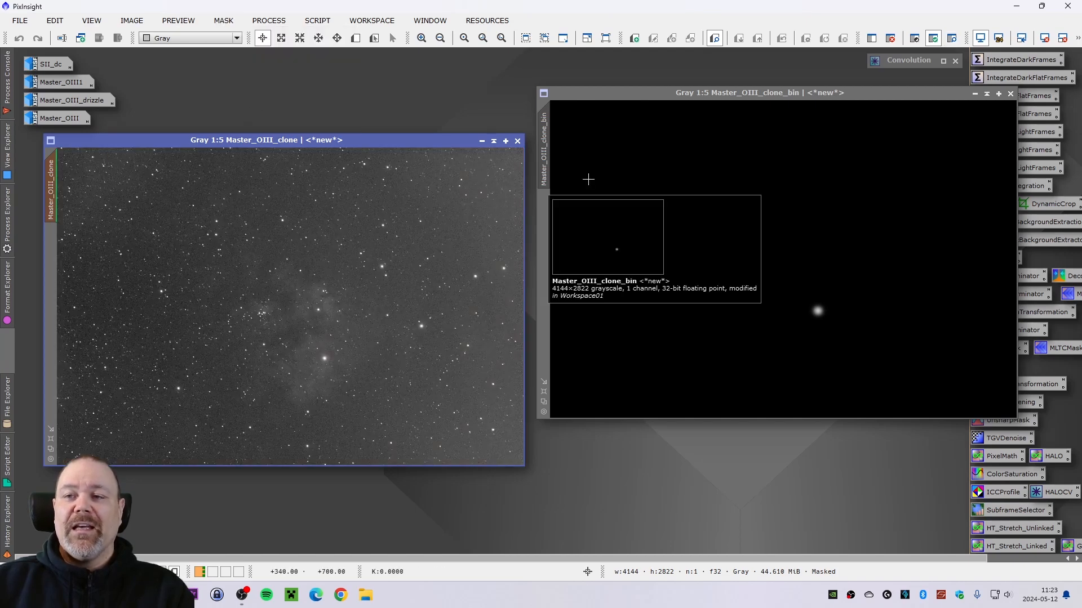
- Minimize the Master_OIII_clone_bin mask window, park its icon aside and reposition the clone window
{"action": "left_click", "coordinate": [975, 94]}
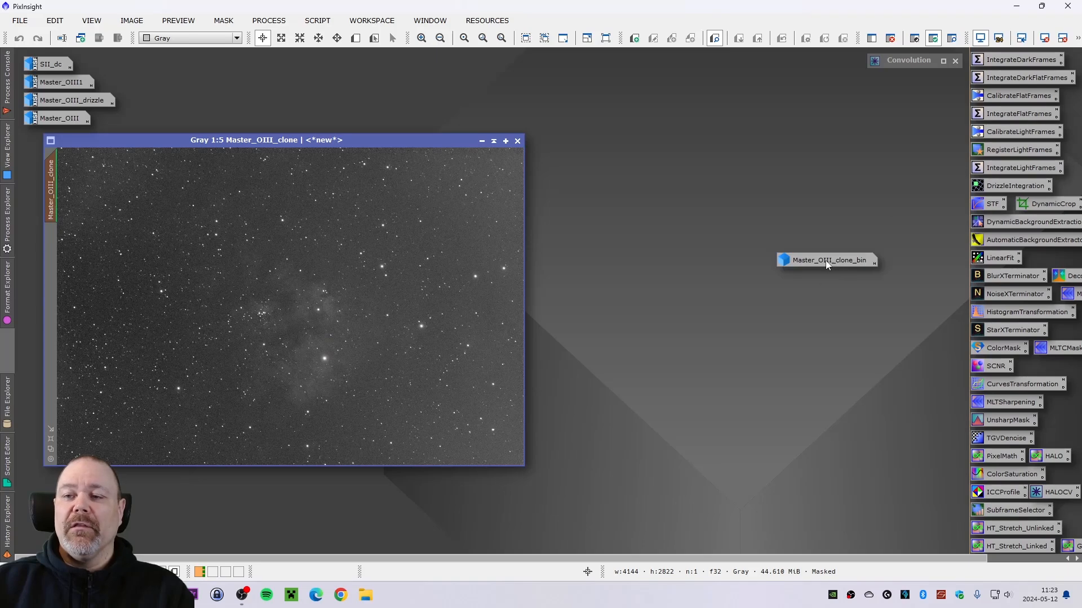
{"action": "left_click_drag", "start_coordinate": [826, 265], "coordinate": [802, 64]}
{"action": "left_click_drag", "start_coordinate": [321, 139], "coordinate": [421, 141]}
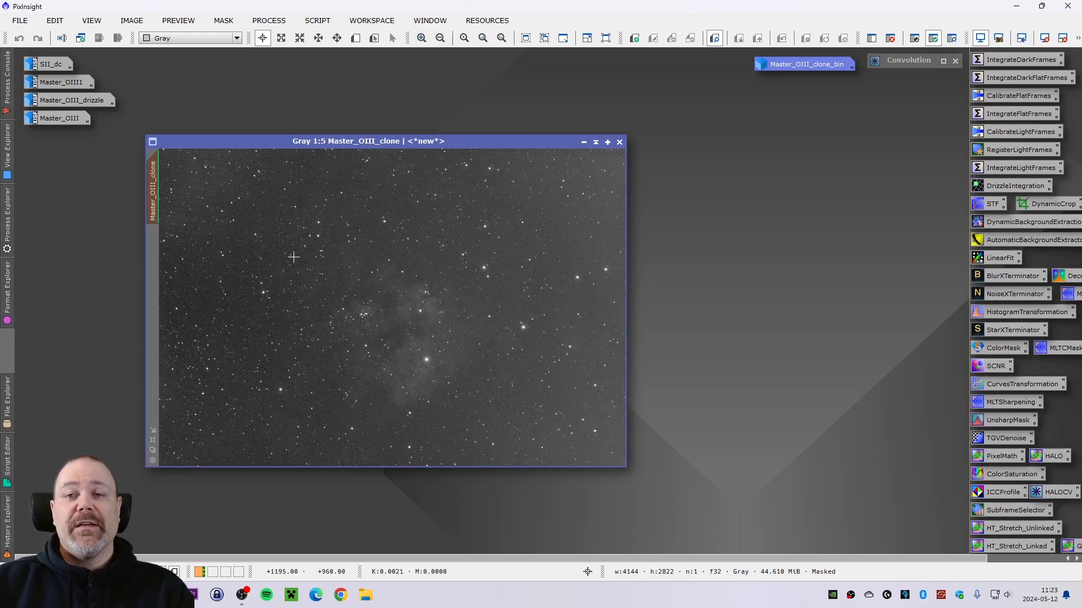
{"action": "mouse_move", "coordinate": [156, 185]}
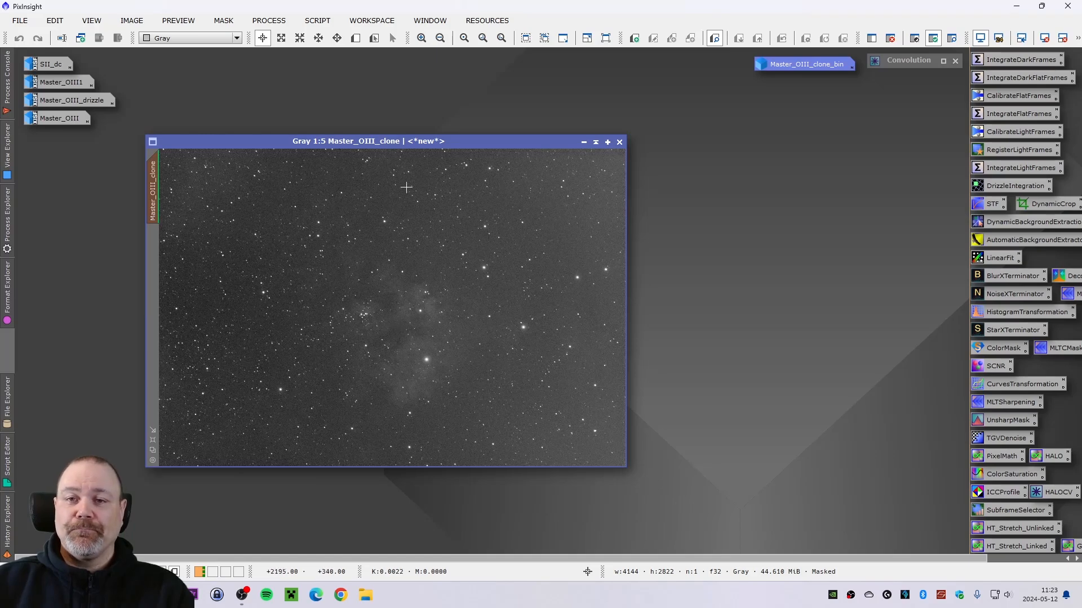
{"action": "left_click_drag", "start_coordinate": [392, 142], "coordinate": [398, 116]}
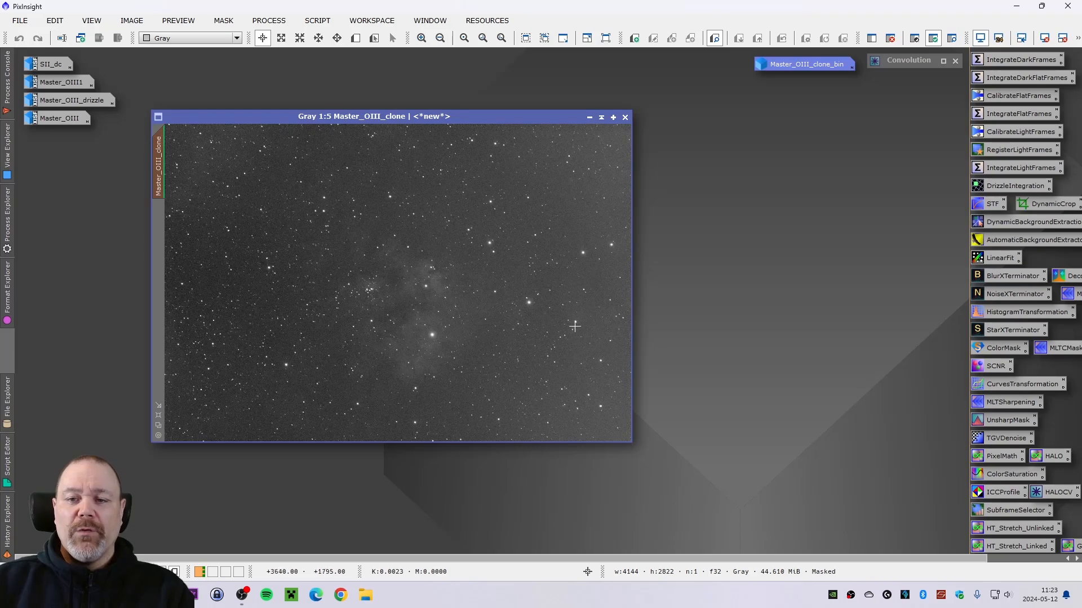
- Open HistogramTransformation, select Master_OIII_clone_bin as its view and turn on the real-time preview
{"action": "double_click", "coordinate": [1017, 314]}
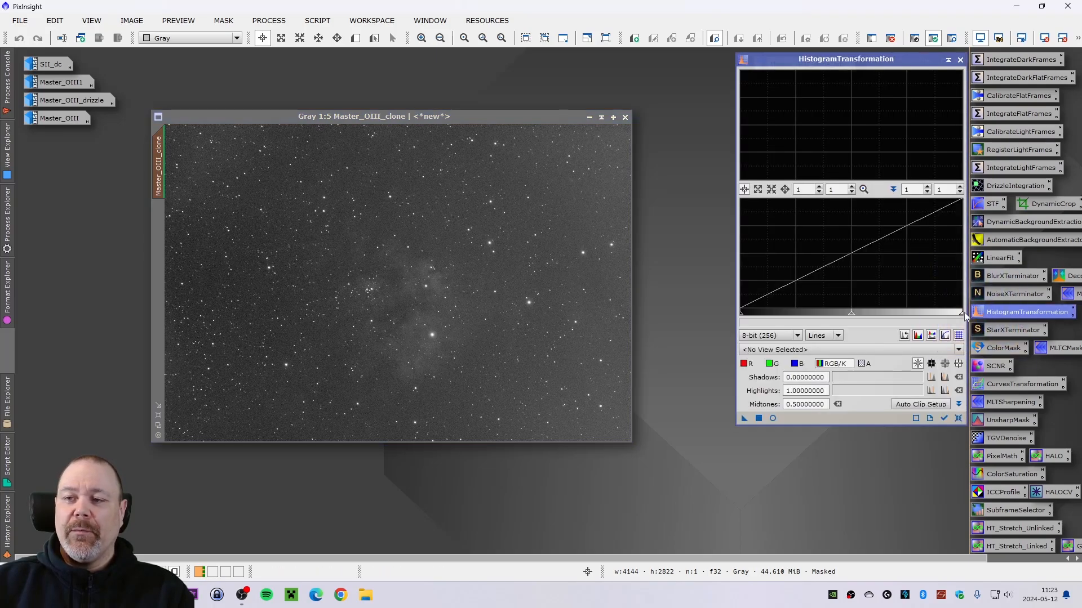
{"action": "left_click", "coordinate": [833, 350]}
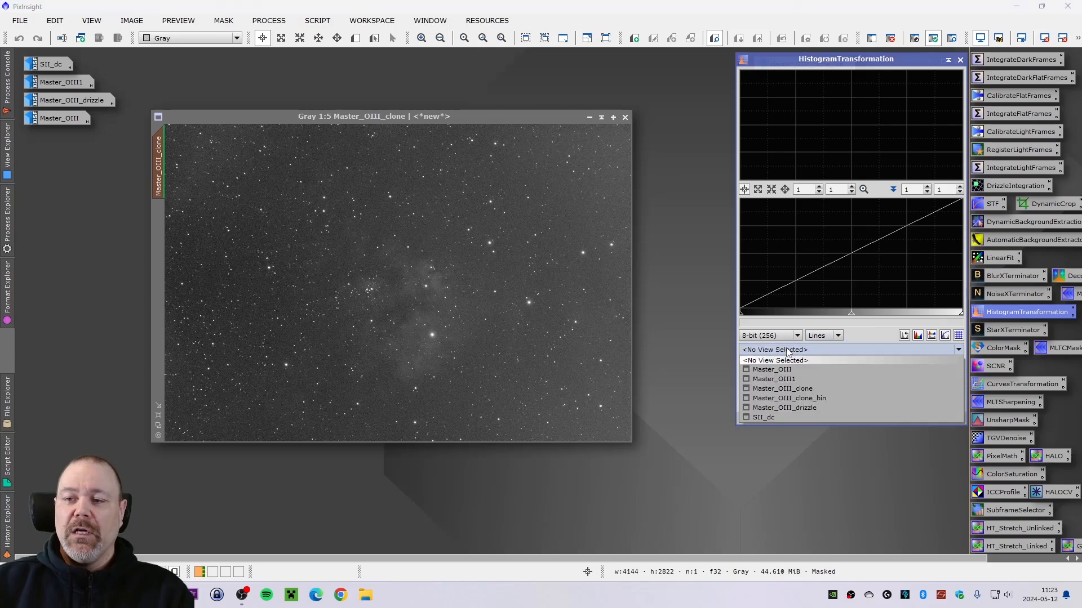
{"action": "left_click", "coordinate": [789, 399]}
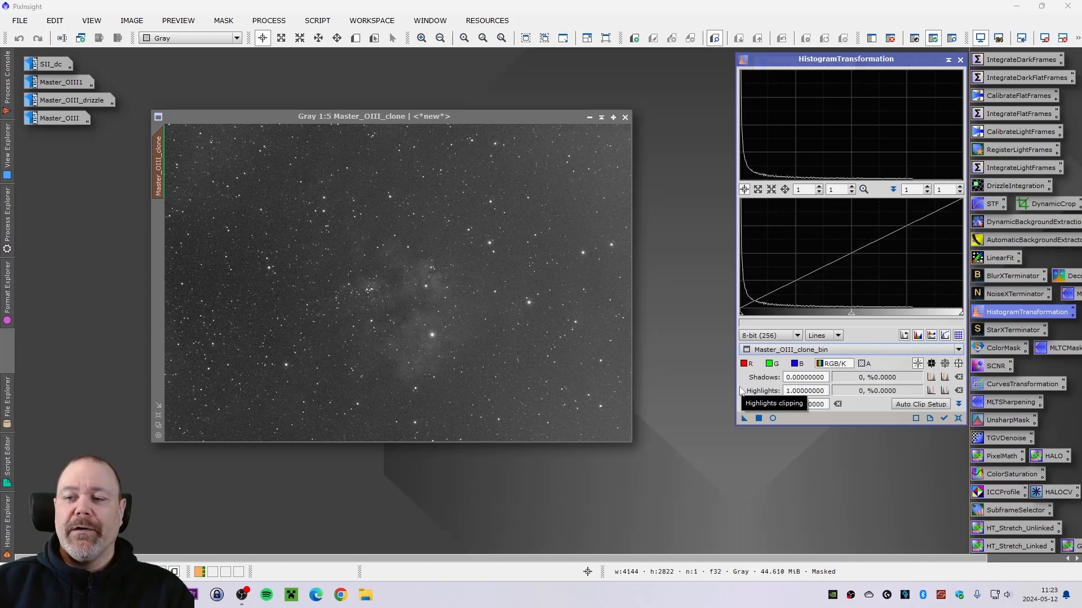
{"action": "left_click", "coordinate": [773, 419]}
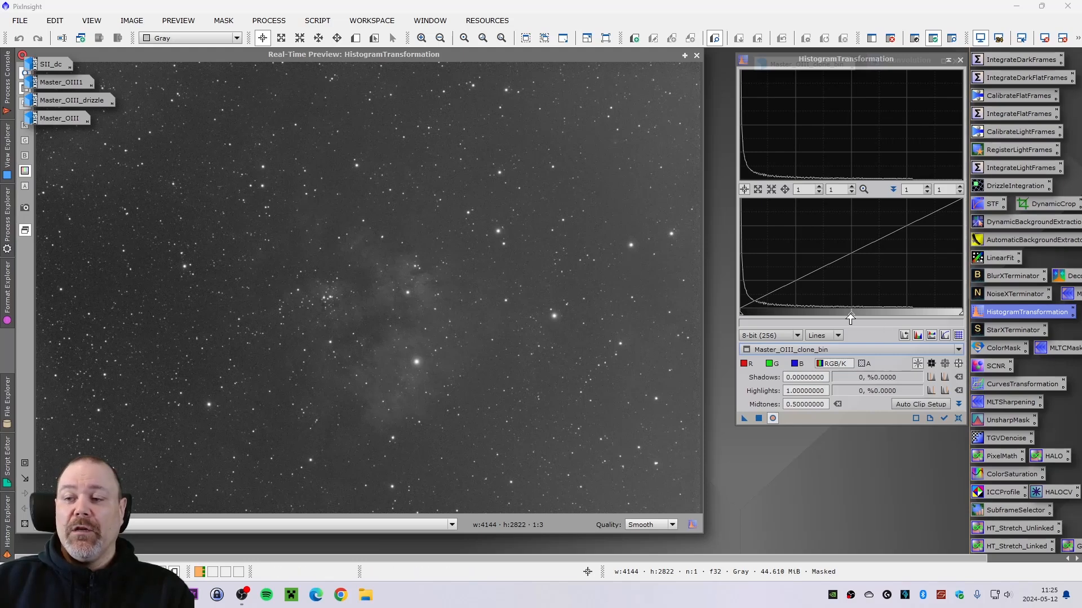
- Preview midtones stretches of about 0.785 and 0.195, and reset the histogram settings
{"action": "left_click_drag", "start_coordinate": [851, 316], "coordinate": [913, 313]}
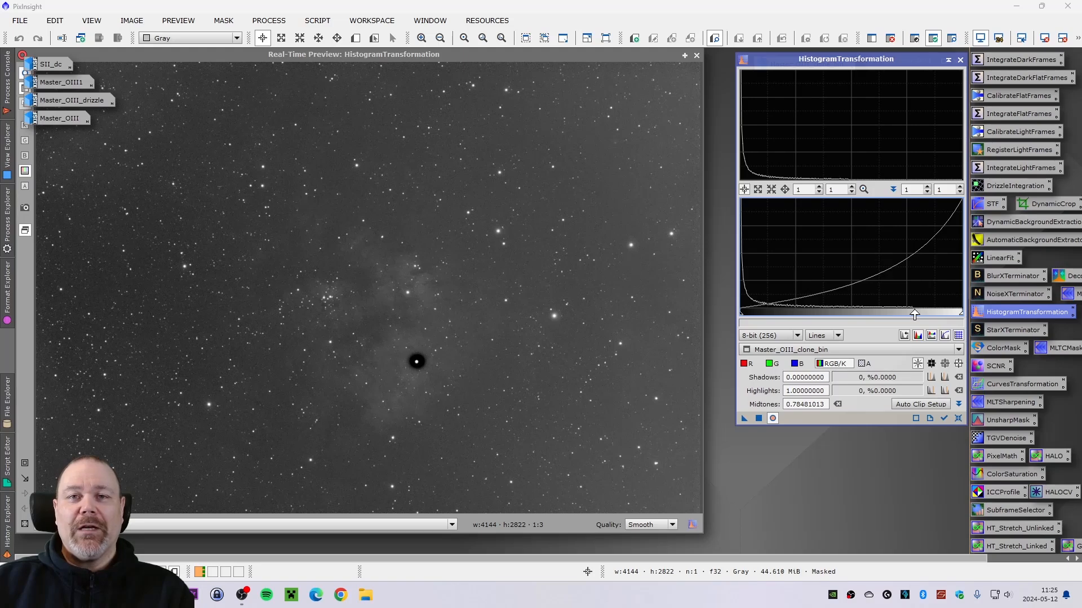
{"action": "left_click_drag", "start_coordinate": [914, 313], "coordinate": [783, 316]}
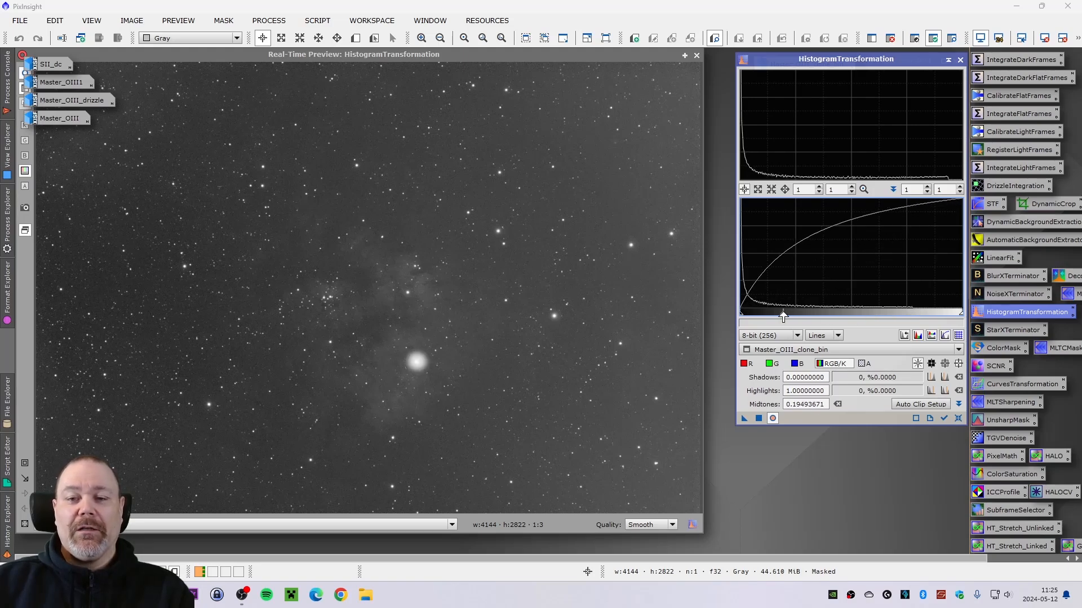
{"action": "left_click", "coordinate": [958, 418]}
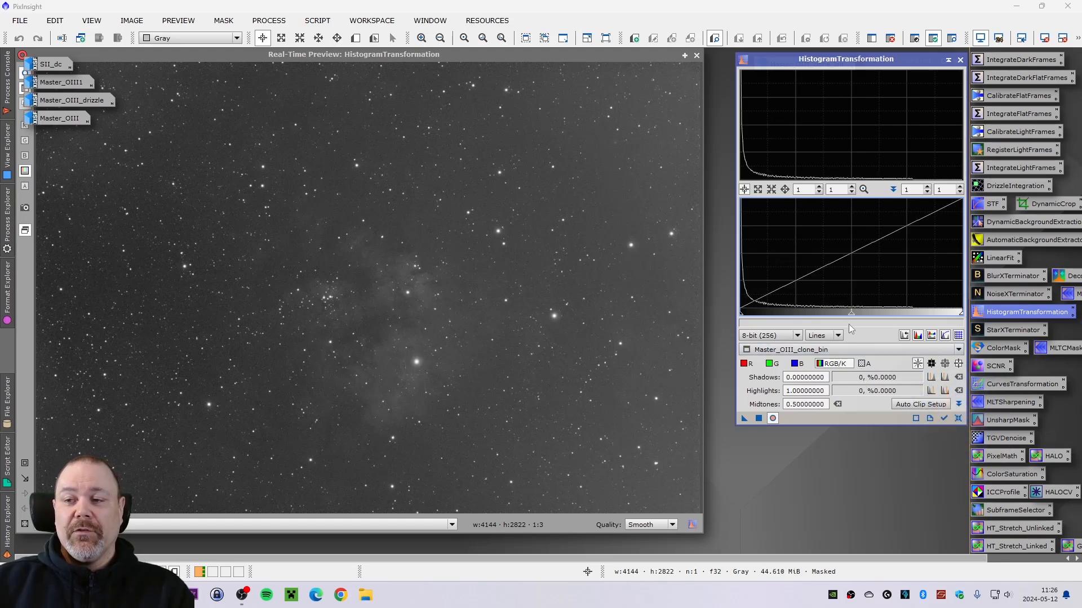
- Set the midtones to about 0.509, apply the stretch to the masked Master_OIII_clone and close the real-time preview
{"action": "left_click_drag", "start_coordinate": [851, 317], "coordinate": [843, 317]}
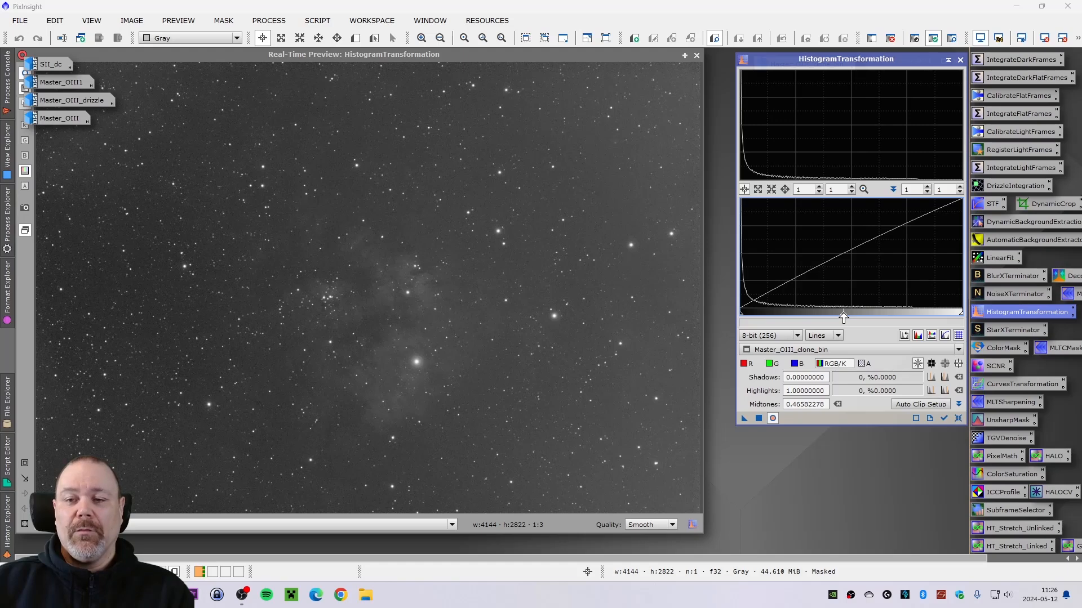
{"action": "left_click_drag", "start_coordinate": [844, 317], "coordinate": [840, 317]}
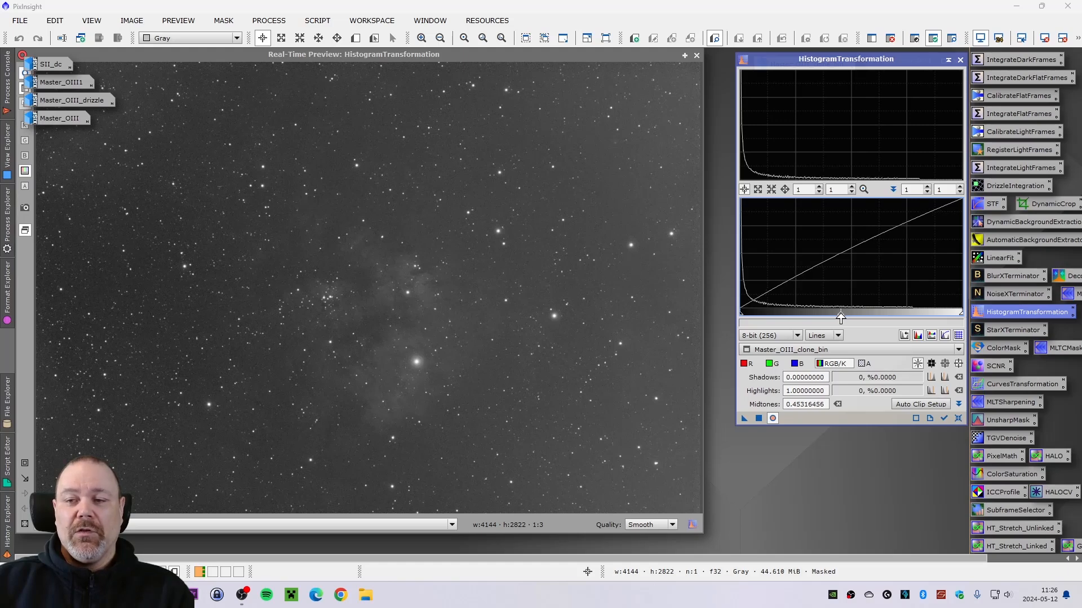
{"action": "left_click", "coordinate": [958, 419]}
{"action": "left_click_drag", "start_coordinate": [851, 317], "coordinate": [853, 317]}
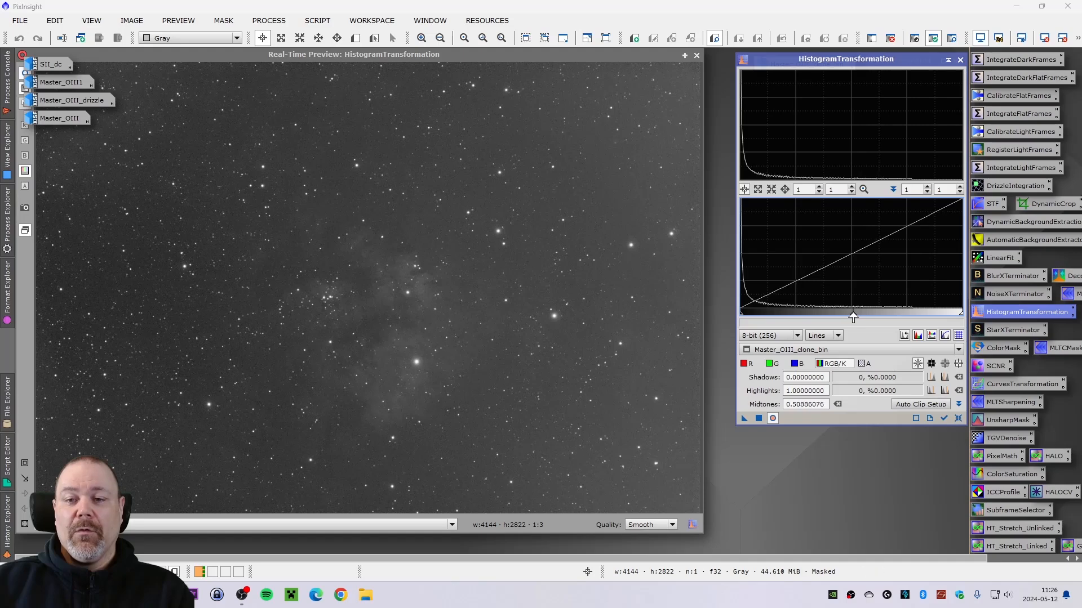
{"action": "left_click", "coordinate": [759, 418]}
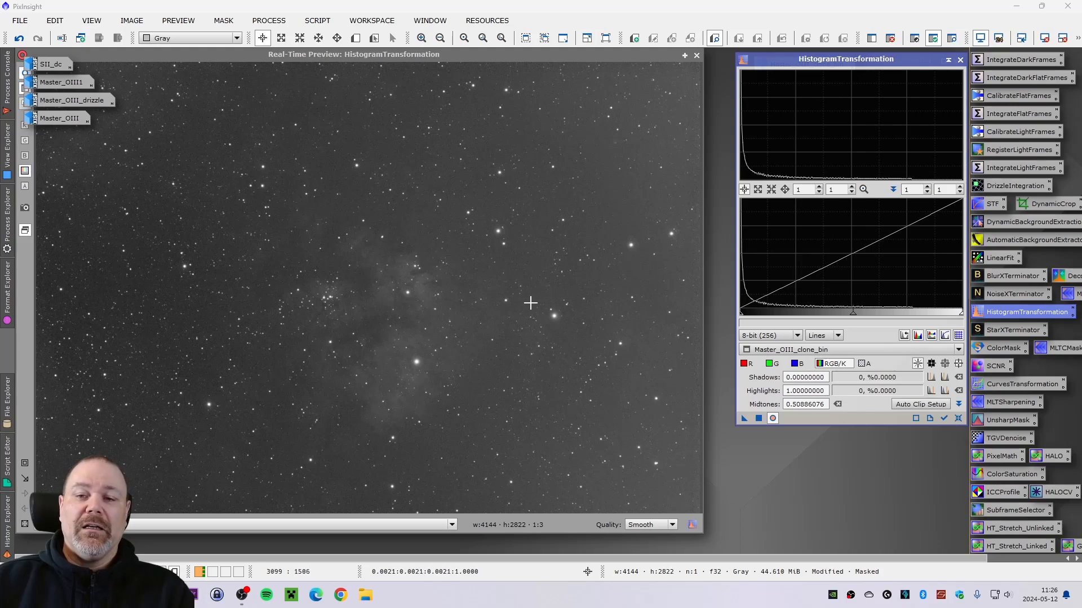
{"action": "left_click", "coordinate": [696, 55]}
- Zoom in on the bright star and compare the clone before and after the stretch by undoing and redoing it
{"action": "scroll", "coordinate": [423, 333], "scroll_direction": "up", "scroll_amount": 2}
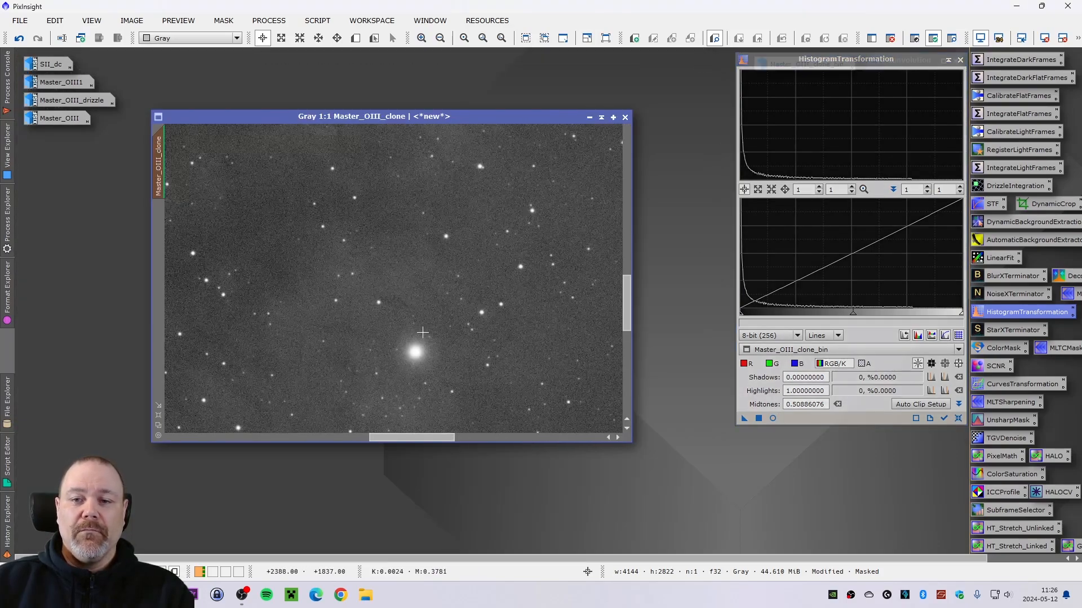
{"action": "scroll", "coordinate": [390, 358], "scroll_direction": "up", "scroll_amount": 1}
{"action": "scroll", "coordinate": [527, 359], "scroll_direction": "up", "scroll_amount": 1}
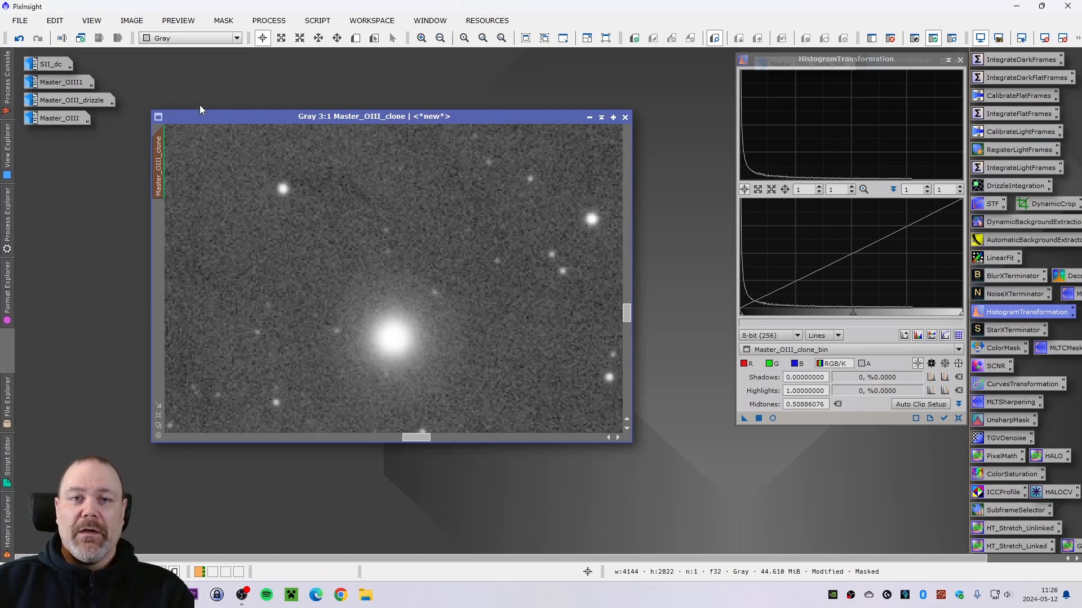
{"action": "left_click", "coordinate": [20, 41]}
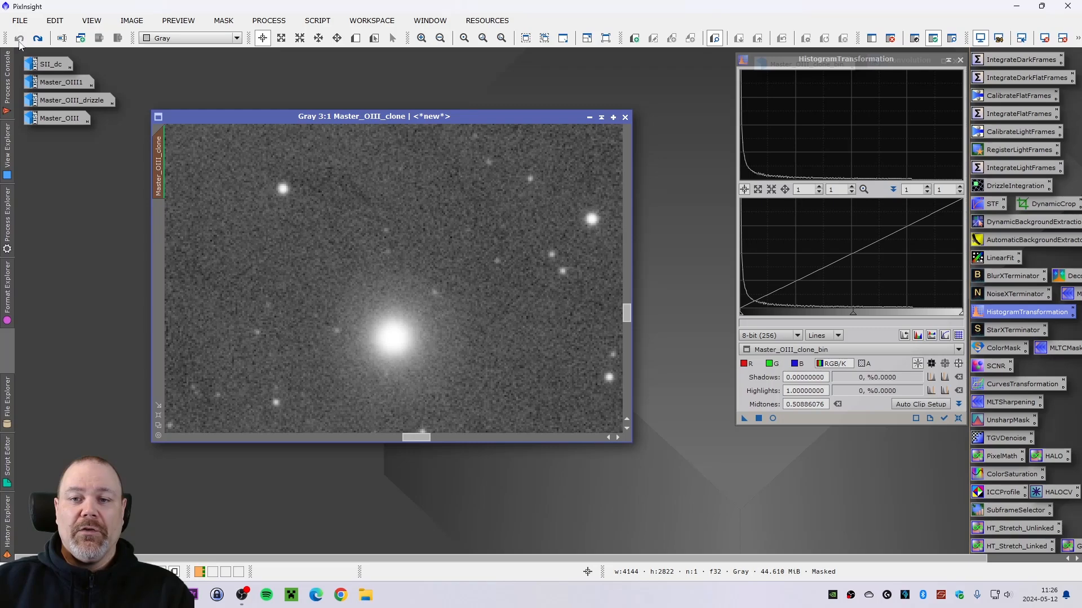
{"action": "left_click", "coordinate": [38, 40]}
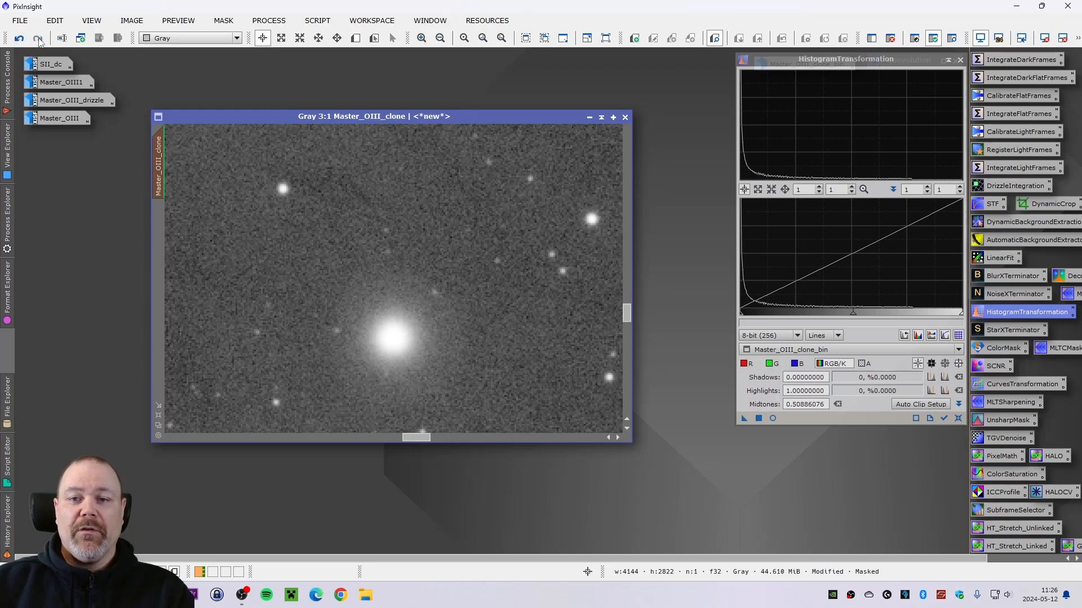
{"action": "key", "text": "ctrl+z"}
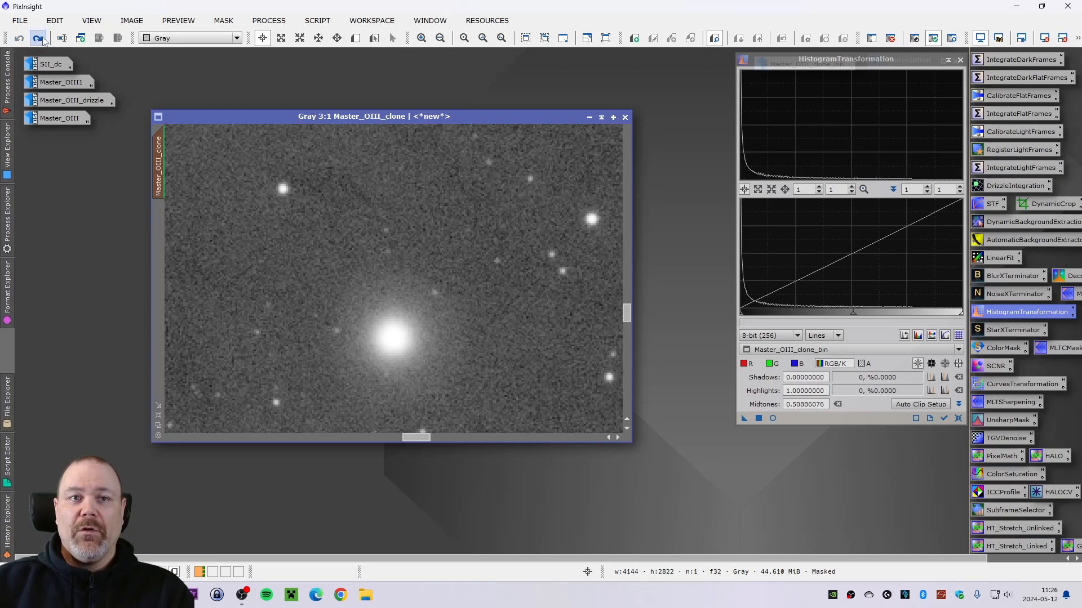
{"action": "left_click", "coordinate": [39, 39]}
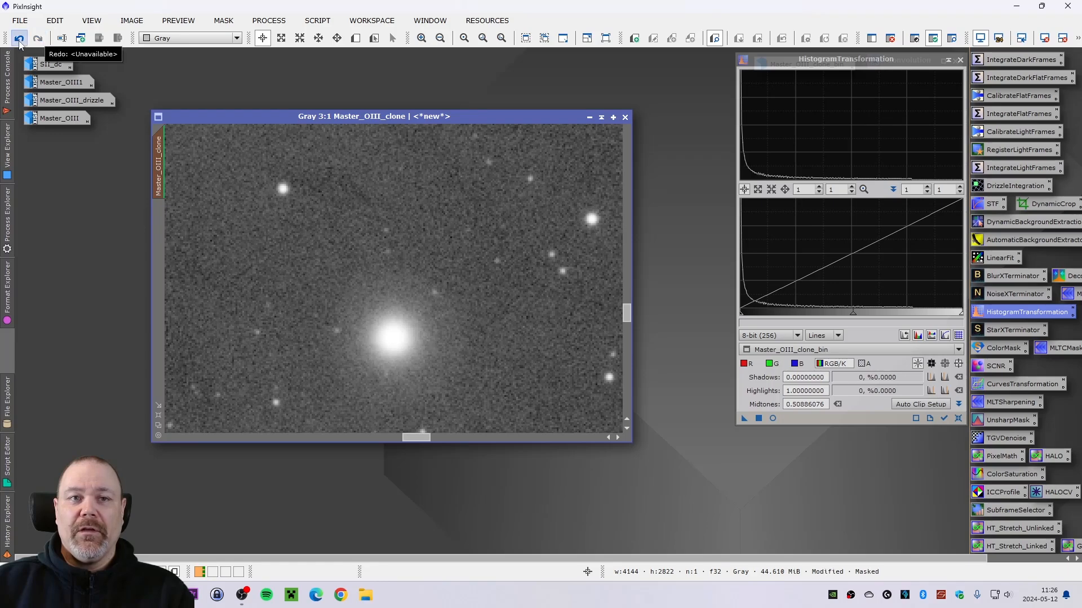
{"action": "left_click", "coordinate": [17, 42]}
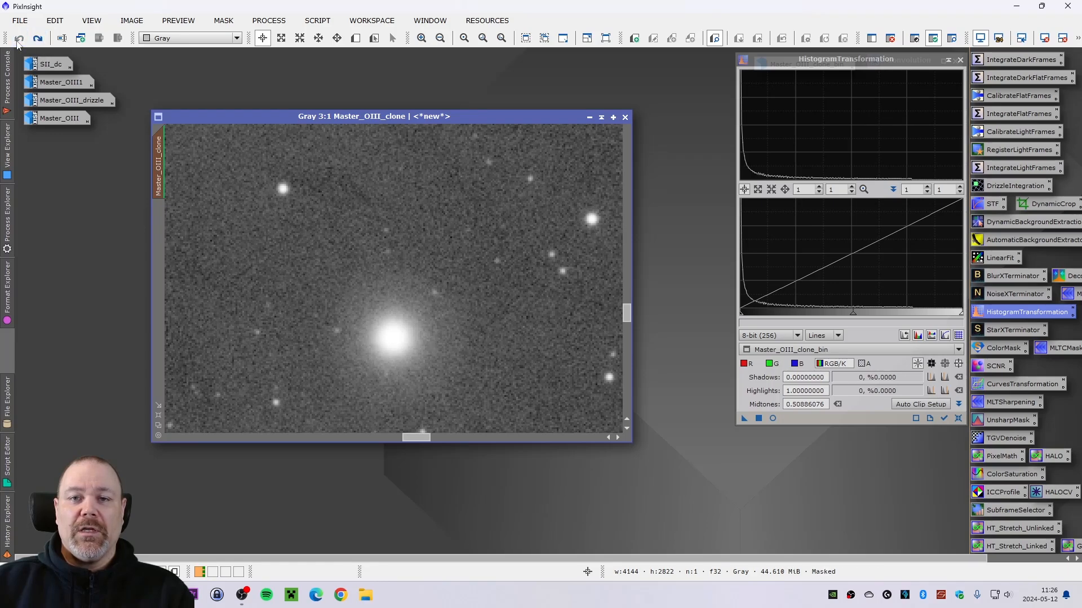
- Redo the HistogramTransformation stretch on Master_OIII_clone and zoom back out
{"action": "left_click", "coordinate": [38, 38]}
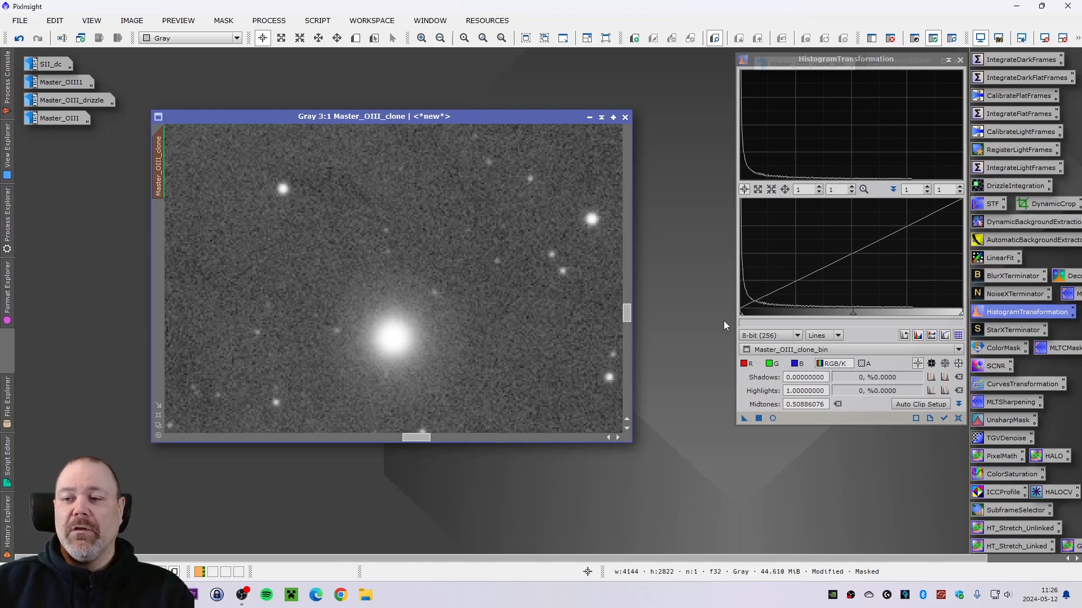
{"action": "scroll", "coordinate": [455, 328], "scroll_direction": "down", "scroll_amount": 1}
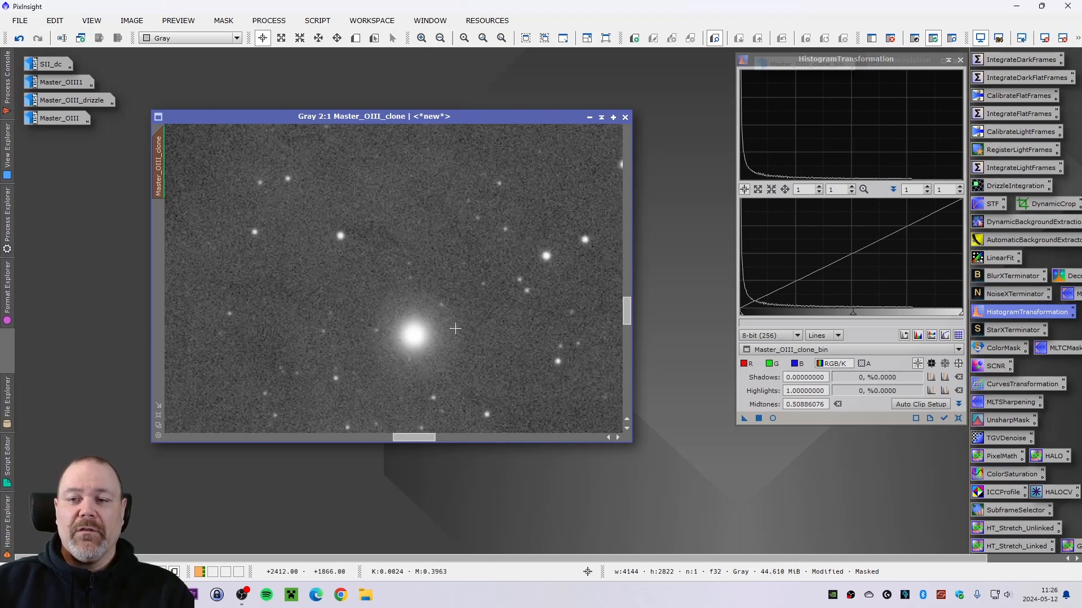
{"action": "scroll", "coordinate": [455, 328], "scroll_direction": "down", "scroll_amount": 2}
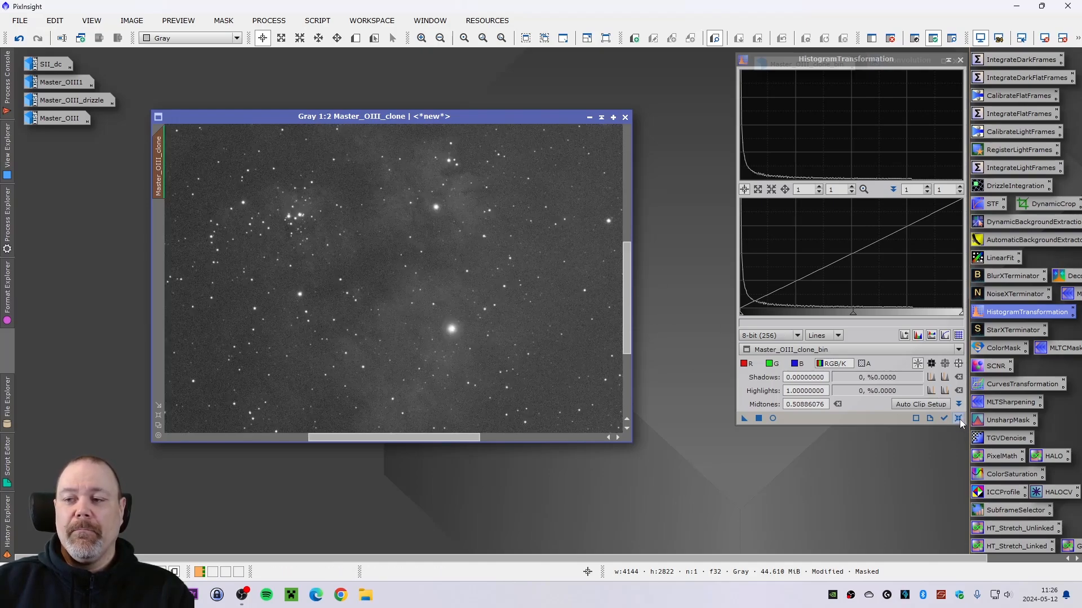
- Reset HistogramTransformation, apply a further midtones stretch of about 0.519 to the masked clone and close the real-time preview
{"action": "left_click", "coordinate": [773, 419]}
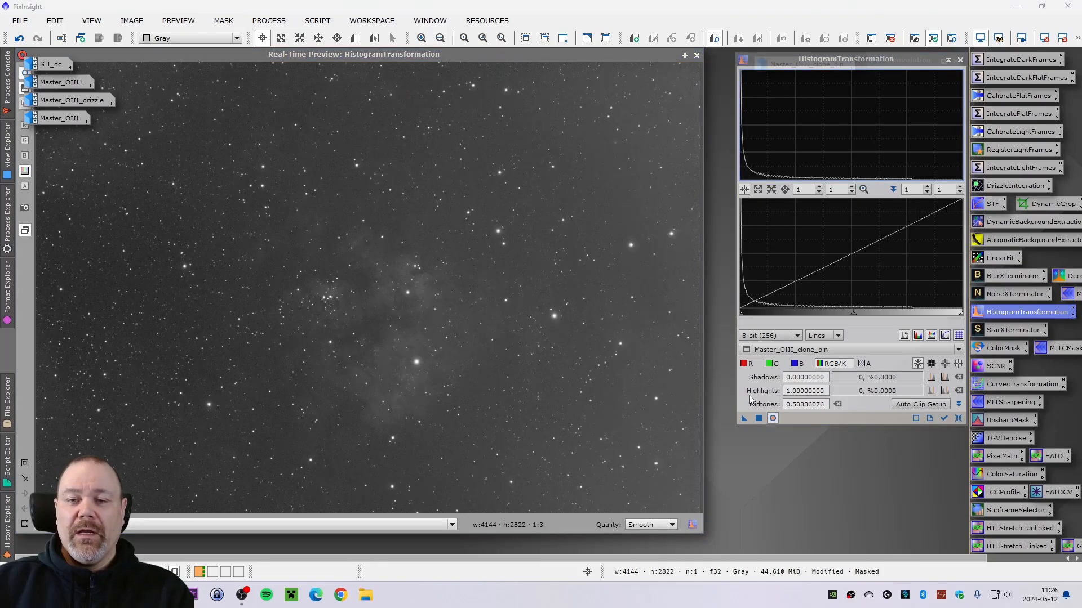
{"action": "left_click", "coordinate": [959, 418]}
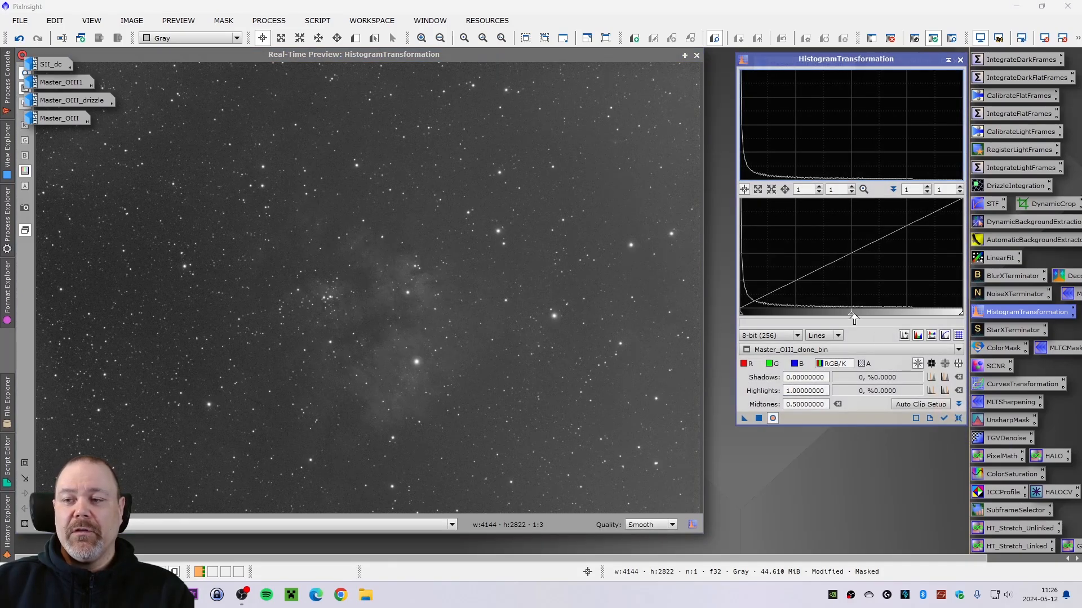
{"action": "left_click_drag", "start_coordinate": [851, 319], "coordinate": [855, 318]}
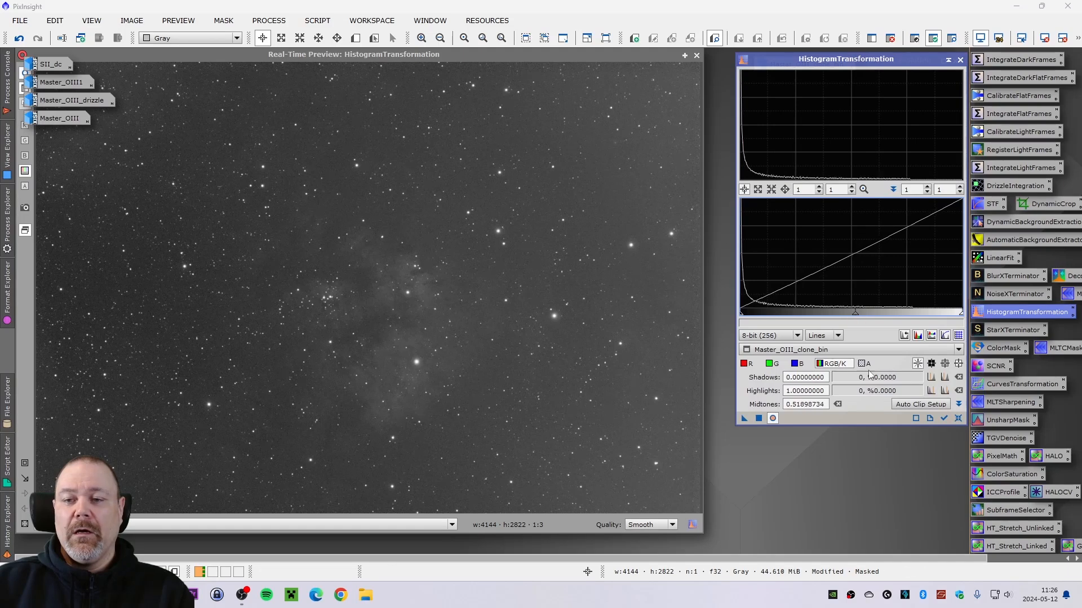
{"action": "left_click", "coordinate": [759, 418]}
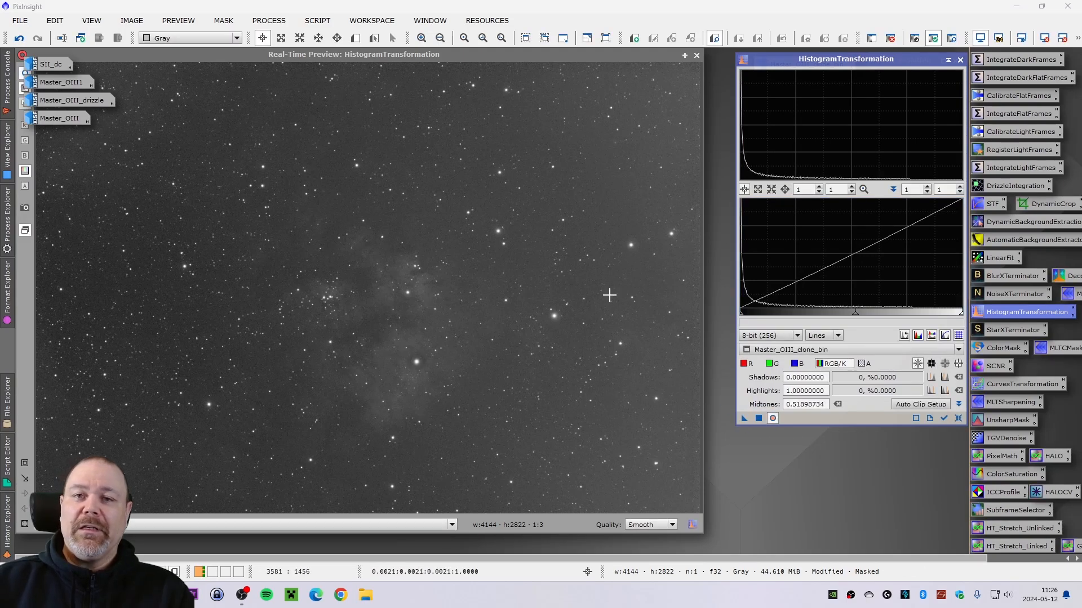
{"action": "left_click", "coordinate": [697, 56]}
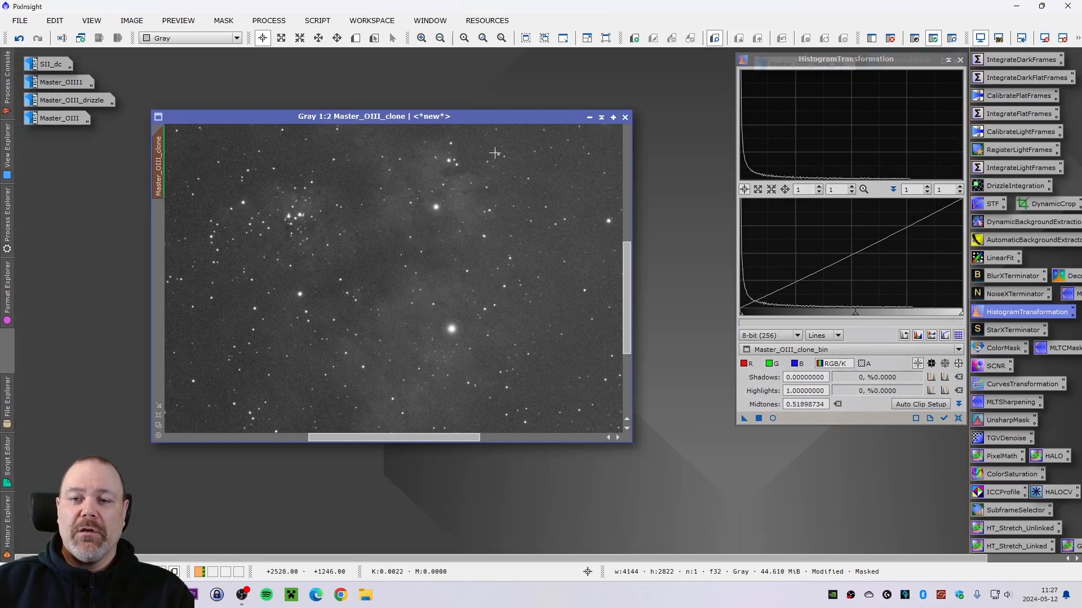
- Zoom in on the bright star and compare the clone before and after the second stretch by undoing and redoing it
{"action": "scroll", "coordinate": [497, 309], "scroll_direction": "up", "scroll_amount": 3}
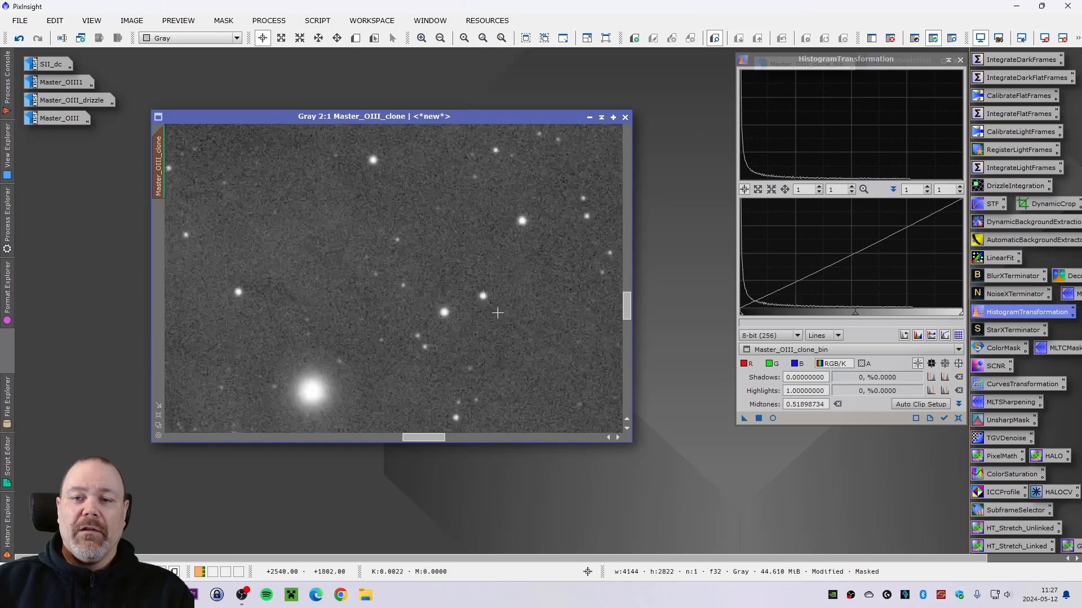
{"action": "scroll", "coordinate": [609, 319], "scroll_direction": "down", "scroll_amount": 1}
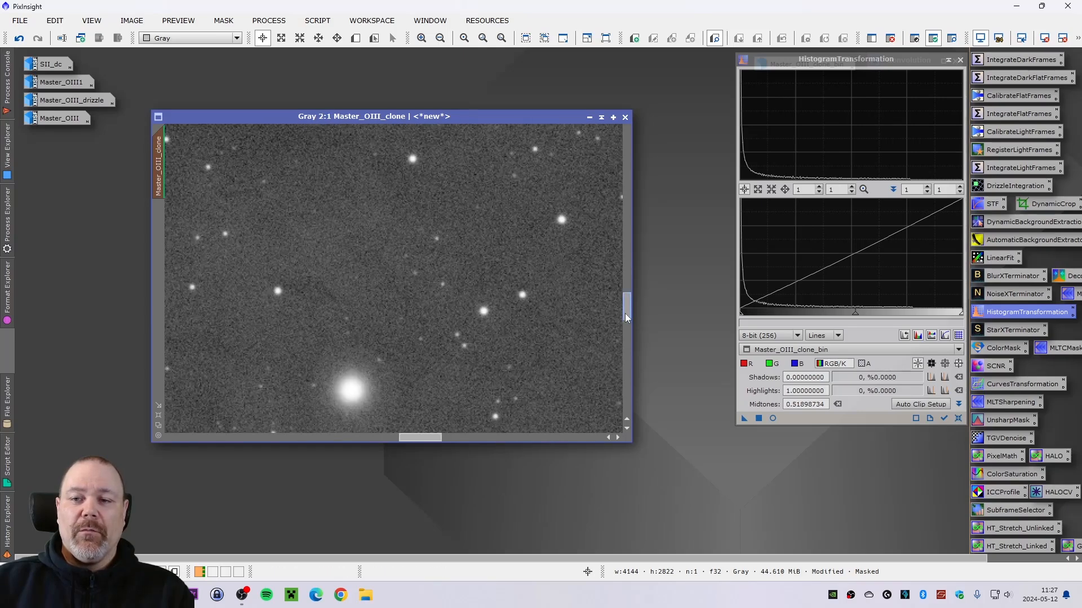
{"action": "left_click_drag", "start_coordinate": [625, 313], "coordinate": [627, 326]}
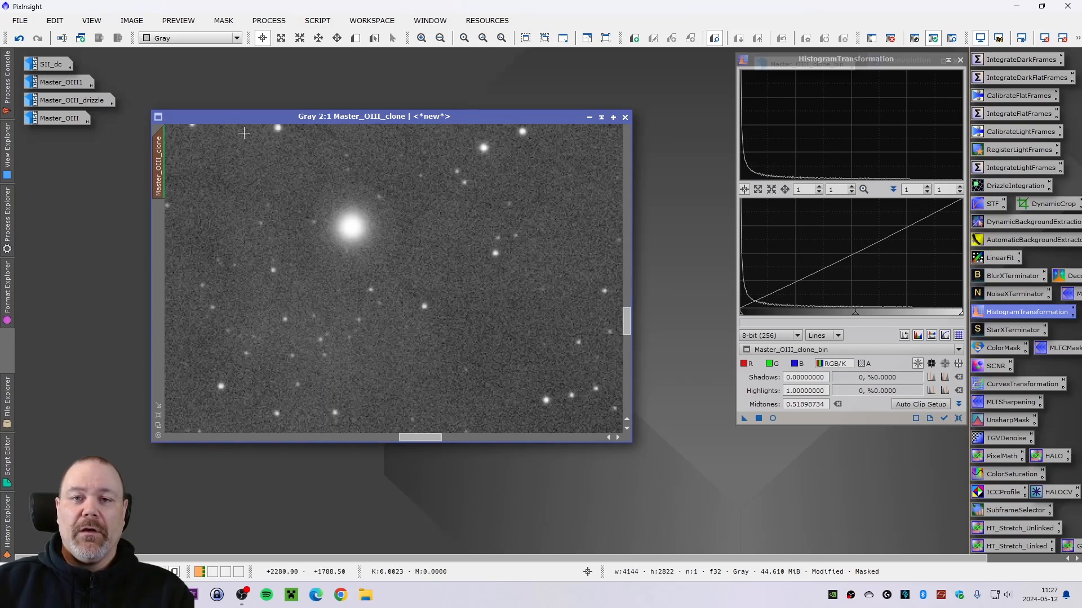
{"action": "left_click_drag", "start_coordinate": [245, 115], "coordinate": [256, 114]}
{"action": "left_click", "coordinate": [20, 40]}
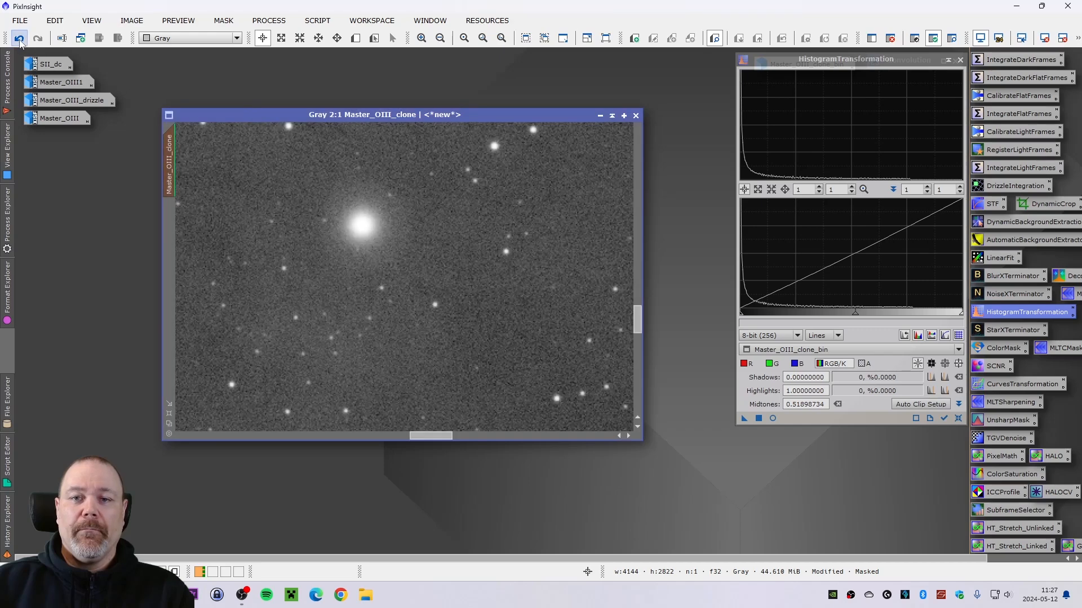
{"action": "left_click", "coordinate": [19, 39]}
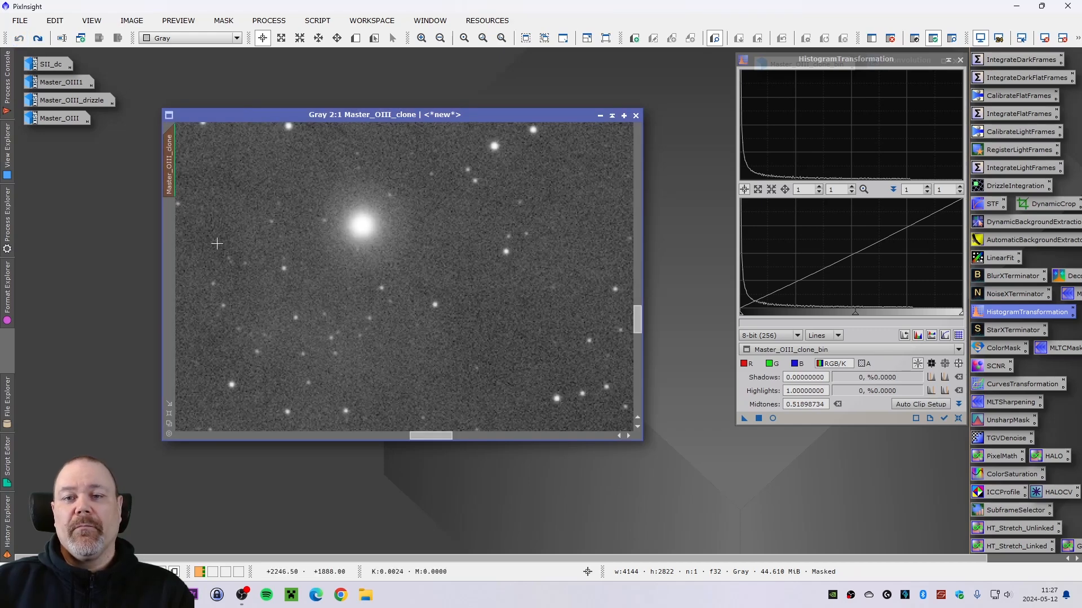
{"action": "left_click", "coordinate": [42, 43]}
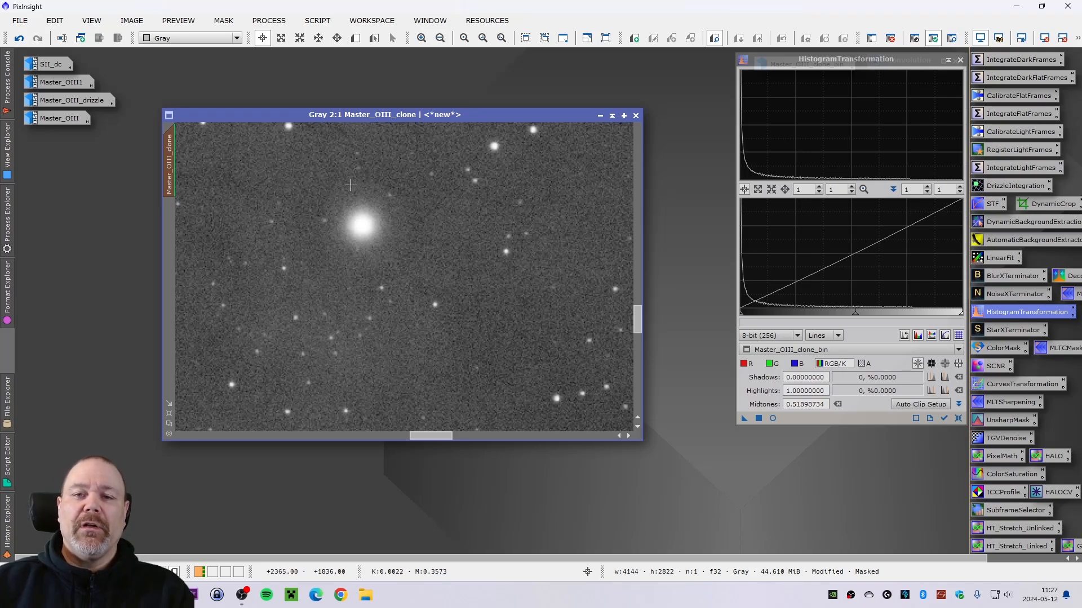
- Close HistogramTransformation and minimize the Master_OIII_clone window
{"action": "scroll", "coordinate": [353, 228], "scroll_direction": "up", "scroll_amount": 1}
{"action": "scroll", "coordinate": [353, 231], "scroll_direction": "down", "scroll_amount": 3}
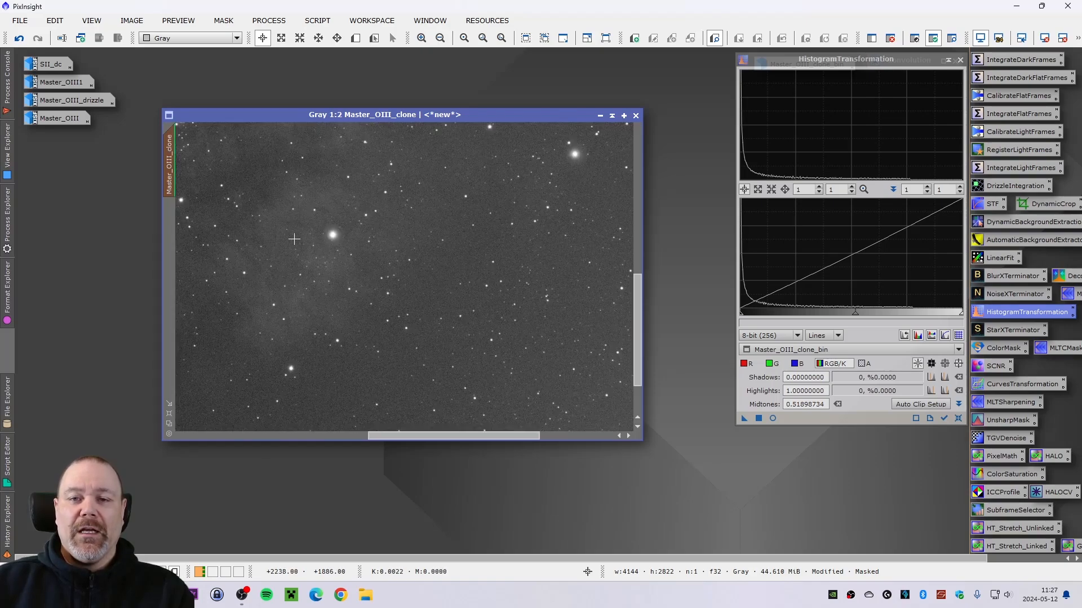
{"action": "scroll", "coordinate": [255, 244], "scroll_direction": "down", "scroll_amount": 1}
{"action": "scroll", "coordinate": [237, 255], "scroll_direction": "down", "scroll_amount": 2}
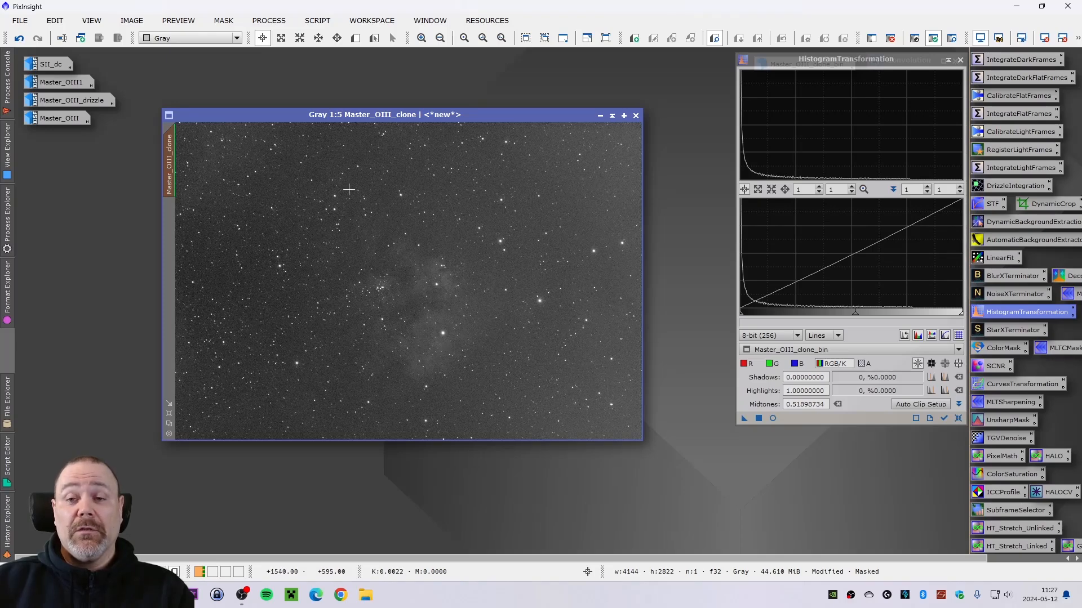
{"action": "left_click_drag", "start_coordinate": [338, 113], "coordinate": [316, 126]}
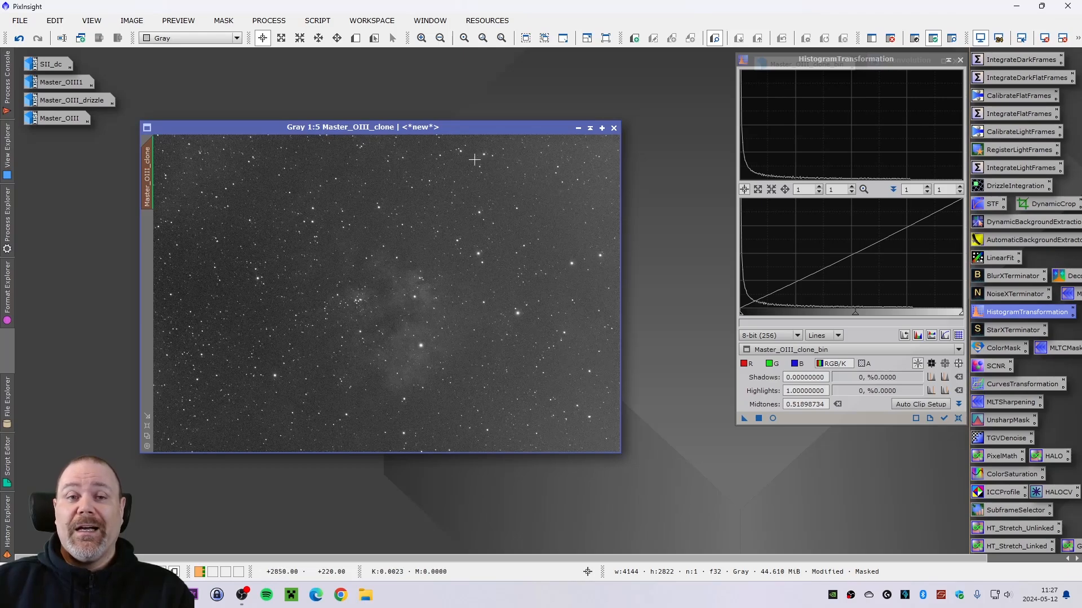
{"action": "left_click_drag", "start_coordinate": [398, 128], "coordinate": [461, 126]}
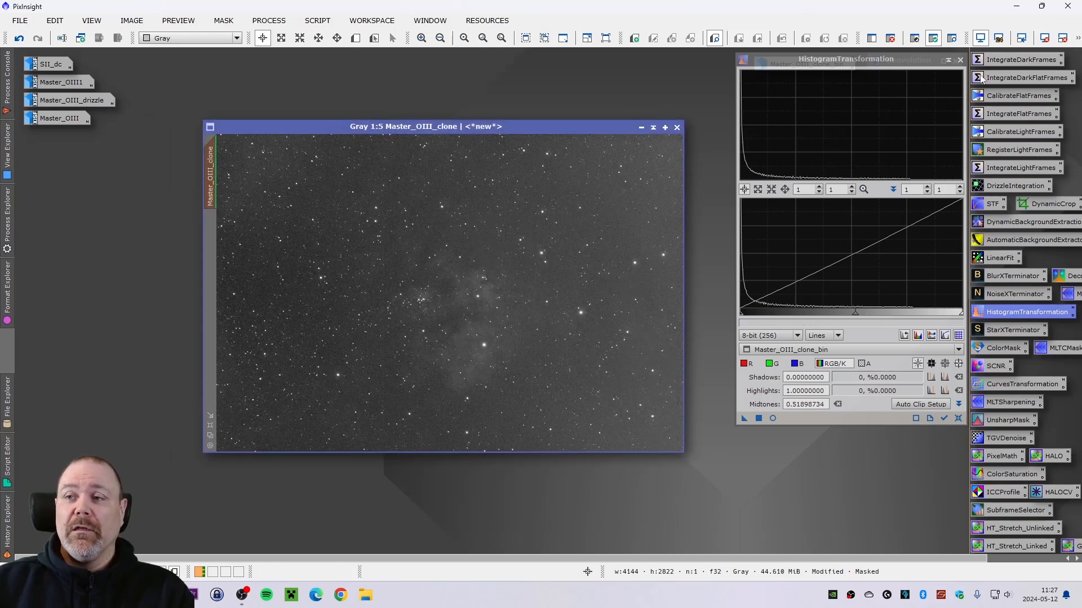
{"action": "left_click", "coordinate": [959, 59]}
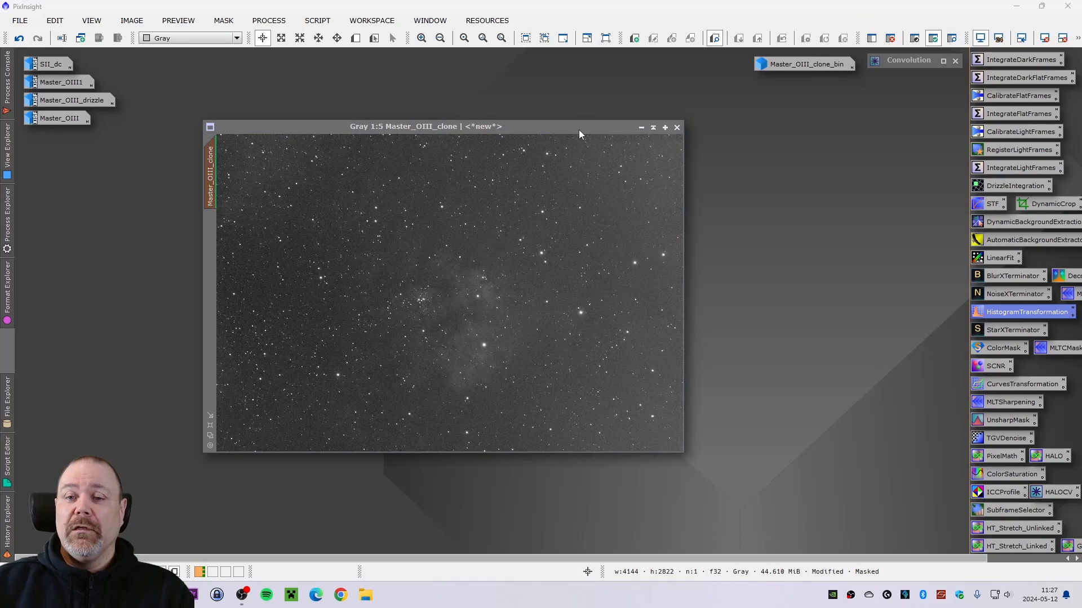
{"action": "left_click_drag", "start_coordinate": [543, 130], "coordinate": [755, 117]}
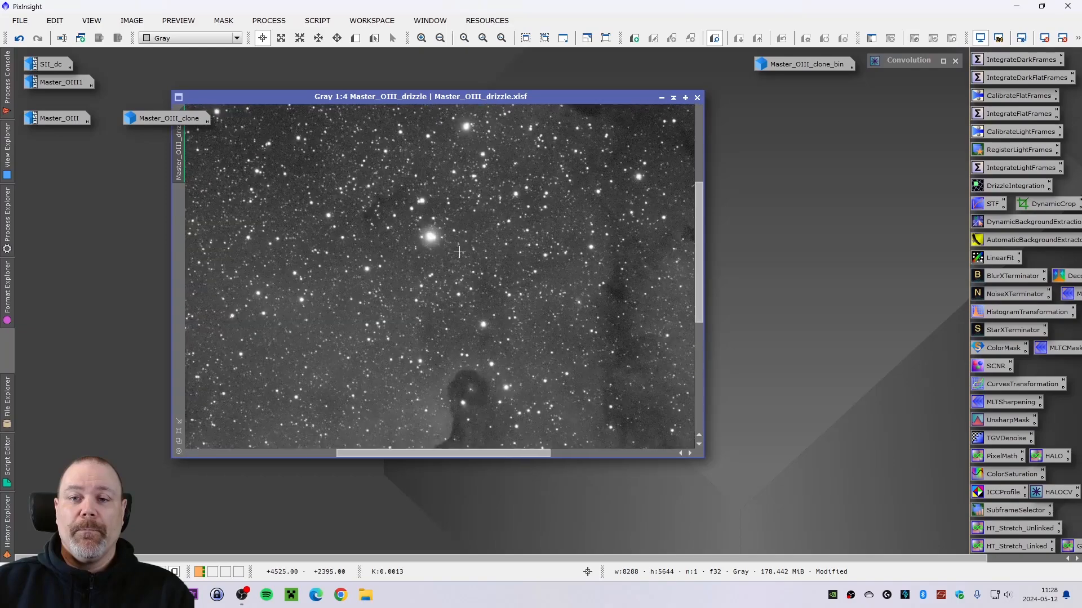
- Duplicate Master_OIII_drizzle as a new clone image, minimize the original and reposition the clone window
{"action": "scroll", "coordinate": [459, 252], "scroll_direction": "up", "scroll_amount": 4}
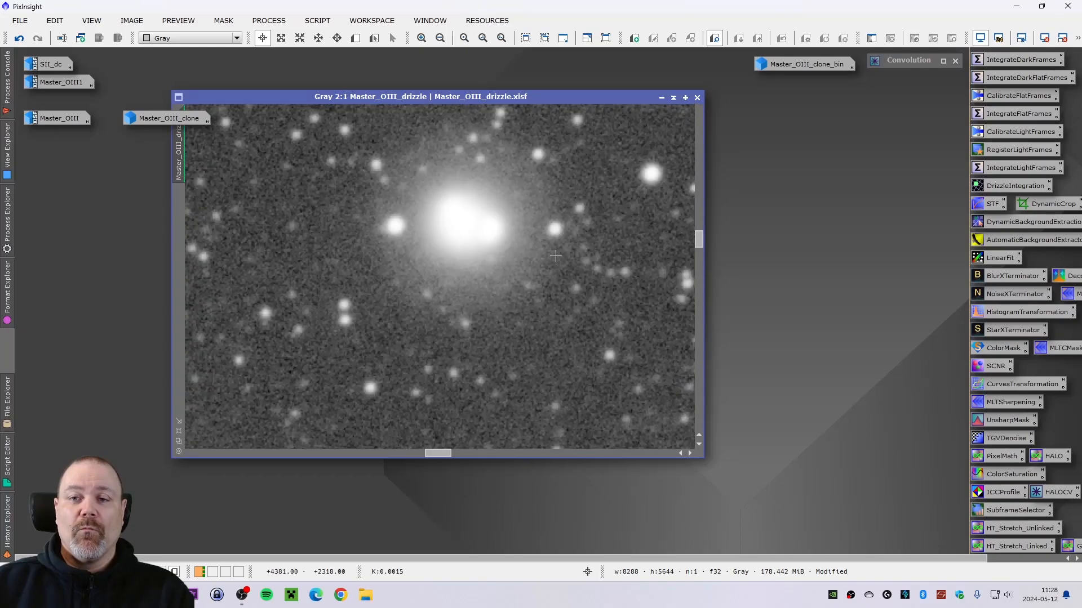
{"action": "scroll", "coordinate": [556, 256], "scroll_direction": "down", "scroll_amount": 1}
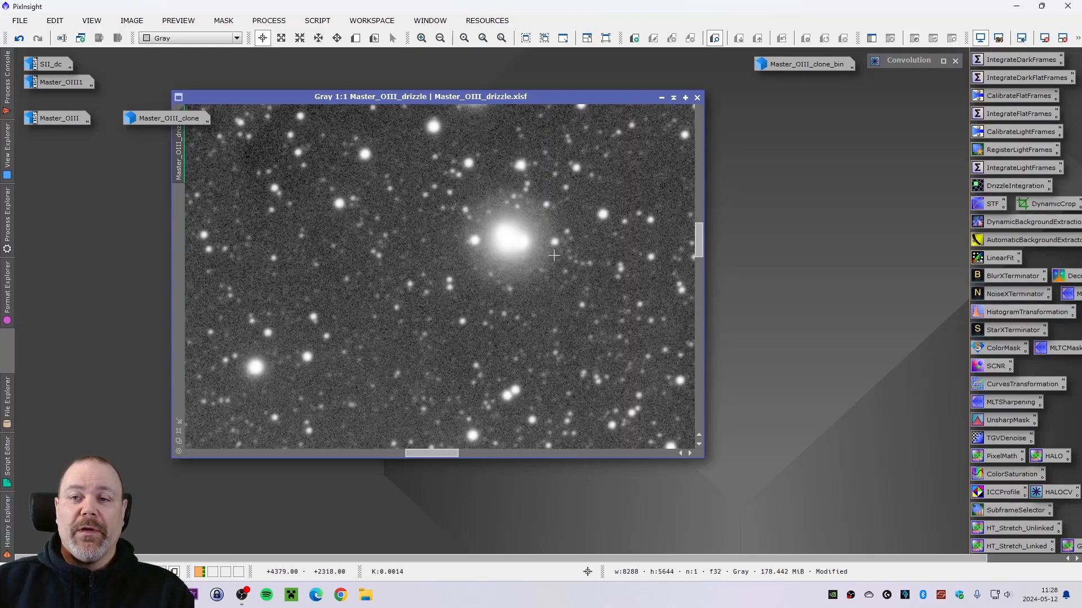
{"action": "scroll", "coordinate": [582, 262], "scroll_direction": "down", "scroll_amount": 6}
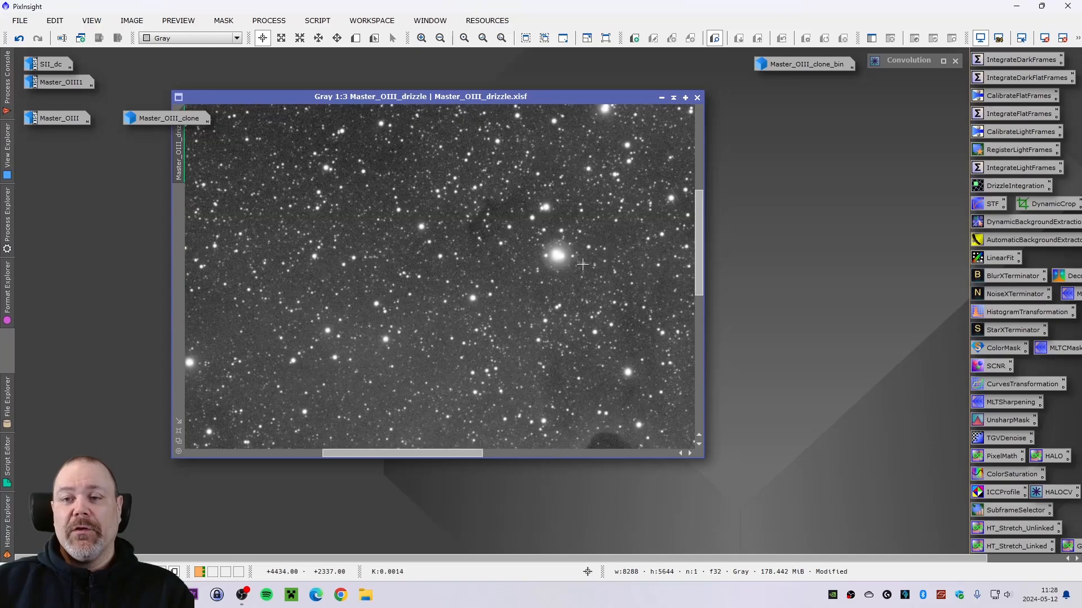
{"action": "scroll", "coordinate": [586, 265], "scroll_direction": "down", "scroll_amount": 3}
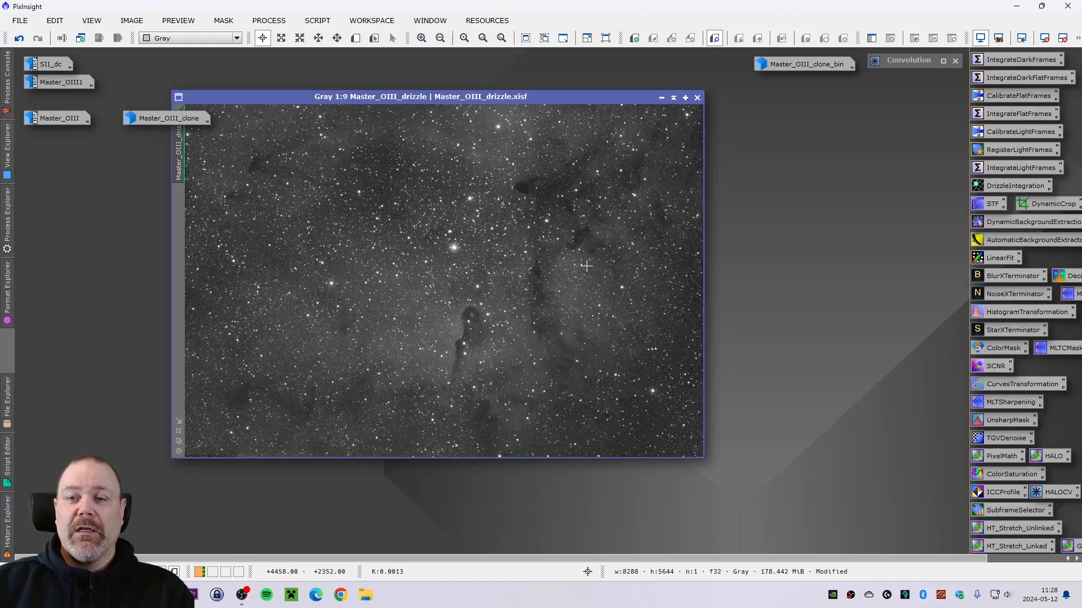
{"action": "left_click_drag", "start_coordinate": [180, 163], "coordinate": [708, 281]}
{"action": "left_click", "coordinate": [662, 98]}
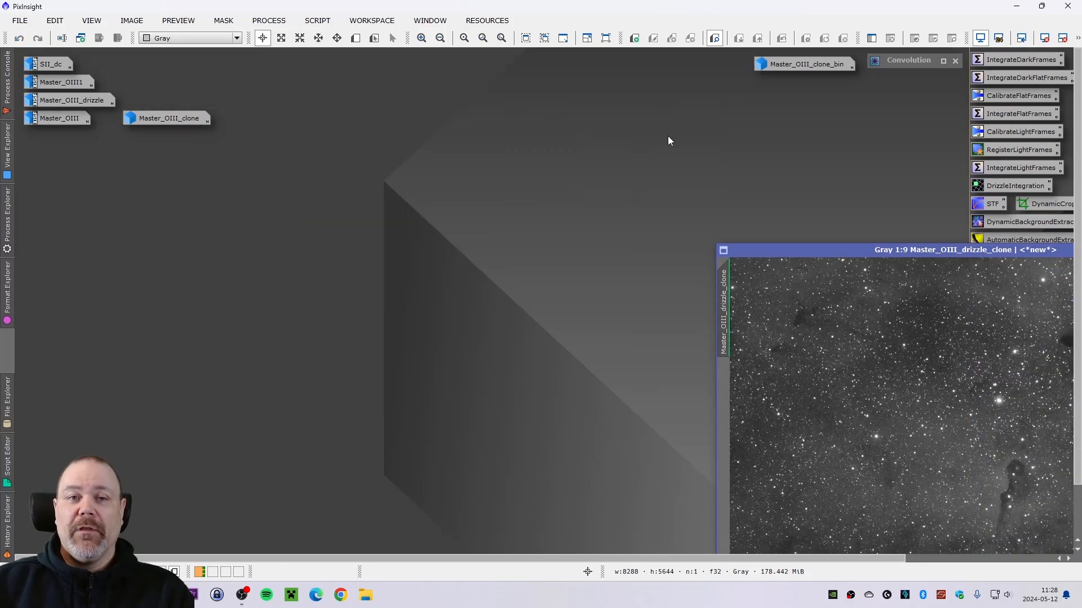
{"action": "left_click_drag", "start_coordinate": [843, 257], "coordinate": [206, 151]}
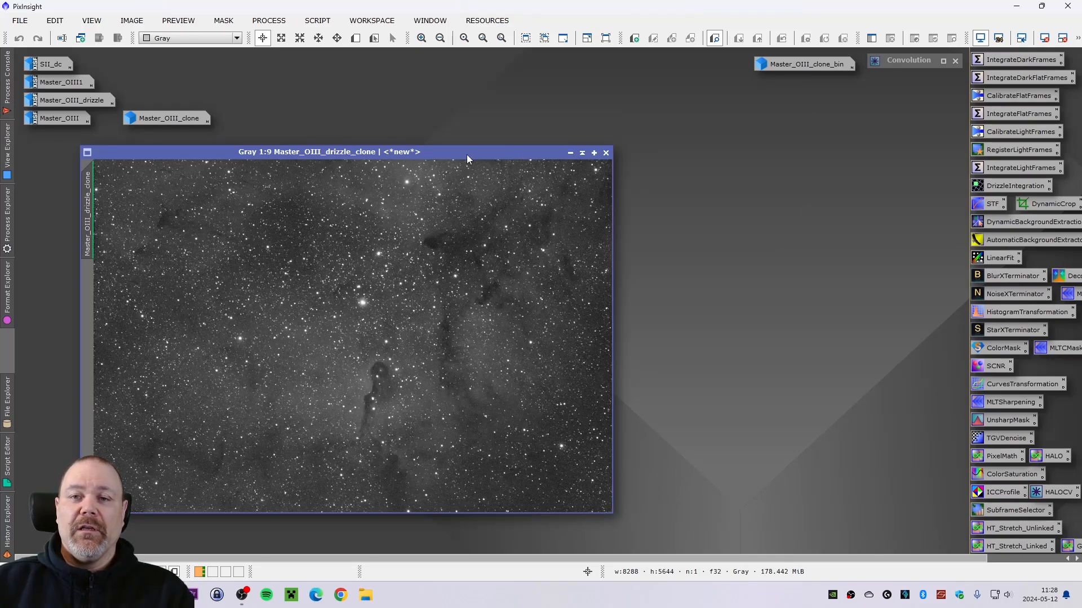
- Launch the GAME script on Master_OIII_drizzle_clone, enable Binary Mask export and turn on AutoSTF
{"action": "left_click", "coordinate": [317, 20]}
{"action": "mouse_move", "coordinate": [392, 192]}
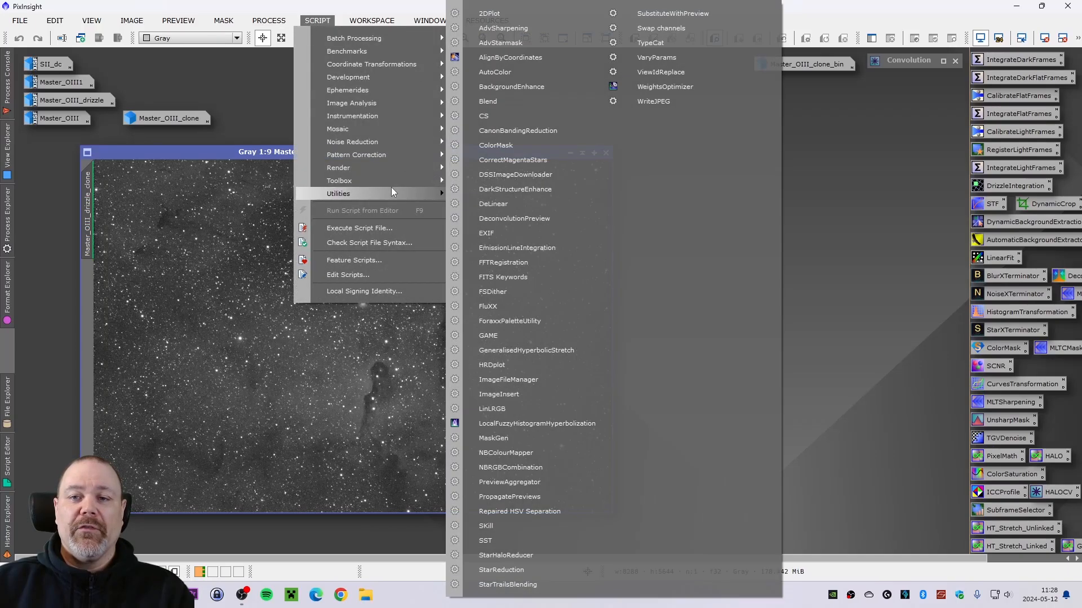
{"action": "left_click", "coordinate": [507, 341]}
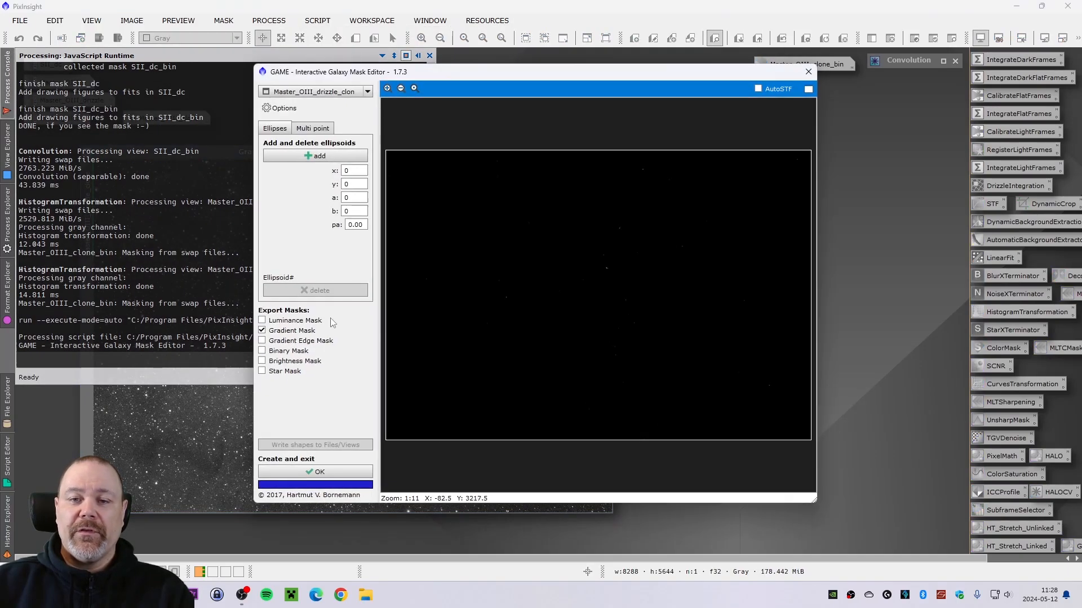
{"action": "left_click", "coordinate": [262, 331]}
{"action": "left_click", "coordinate": [262, 331]}
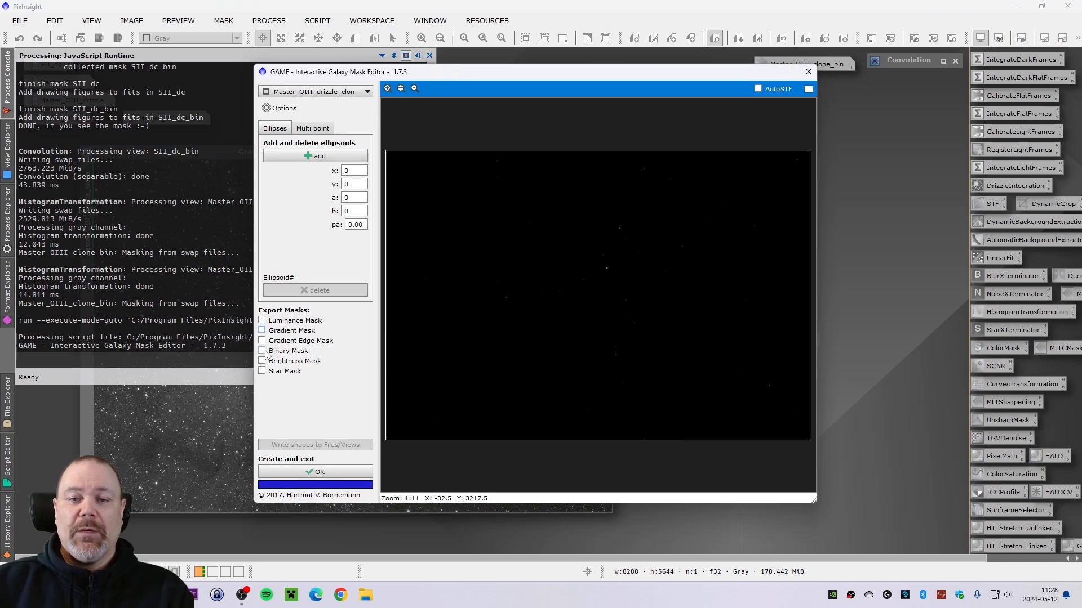
{"action": "left_click", "coordinate": [261, 351]}
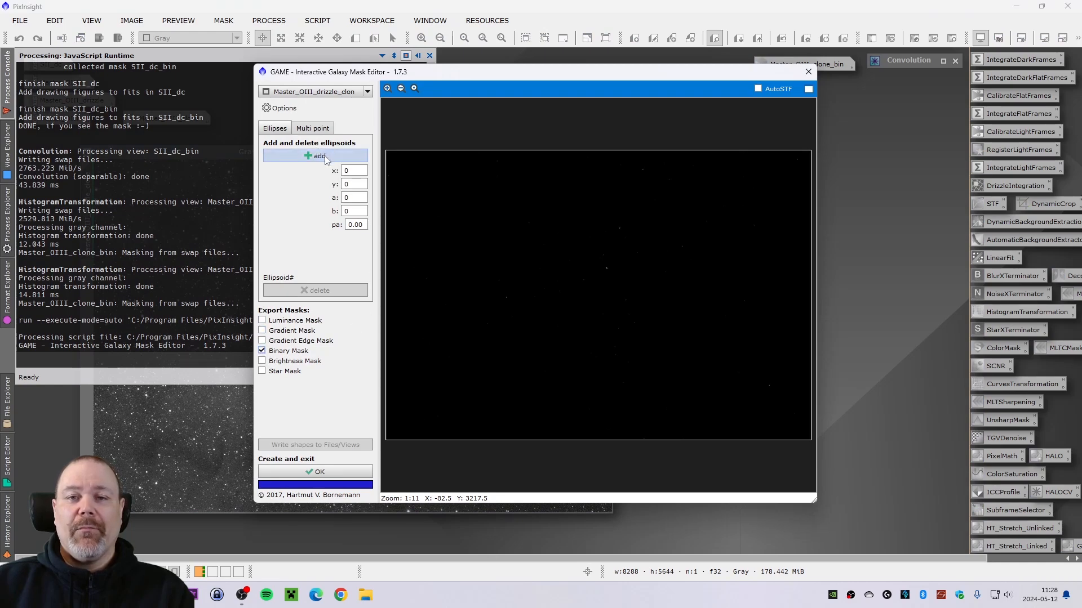
{"action": "left_click", "coordinate": [758, 89]}
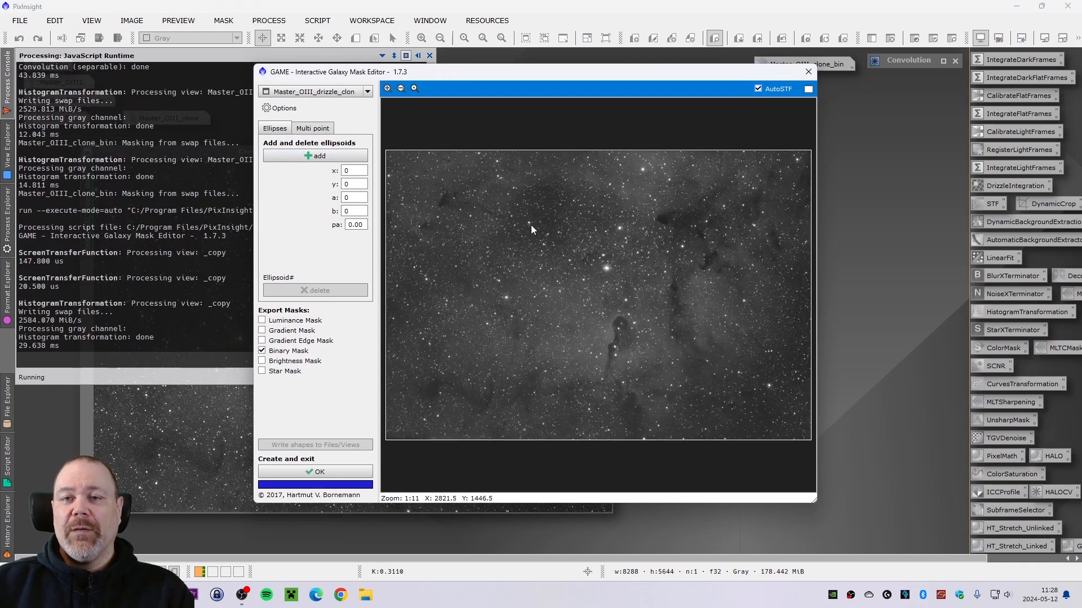
- Zoom in on the bright star and add an ellipse at about x 4412, y 2308 with axes 200 and 100
{"action": "left_click", "coordinate": [389, 88]}
{"action": "left_click", "coordinate": [387, 89]}
{"action": "left_click", "coordinate": [388, 88]}
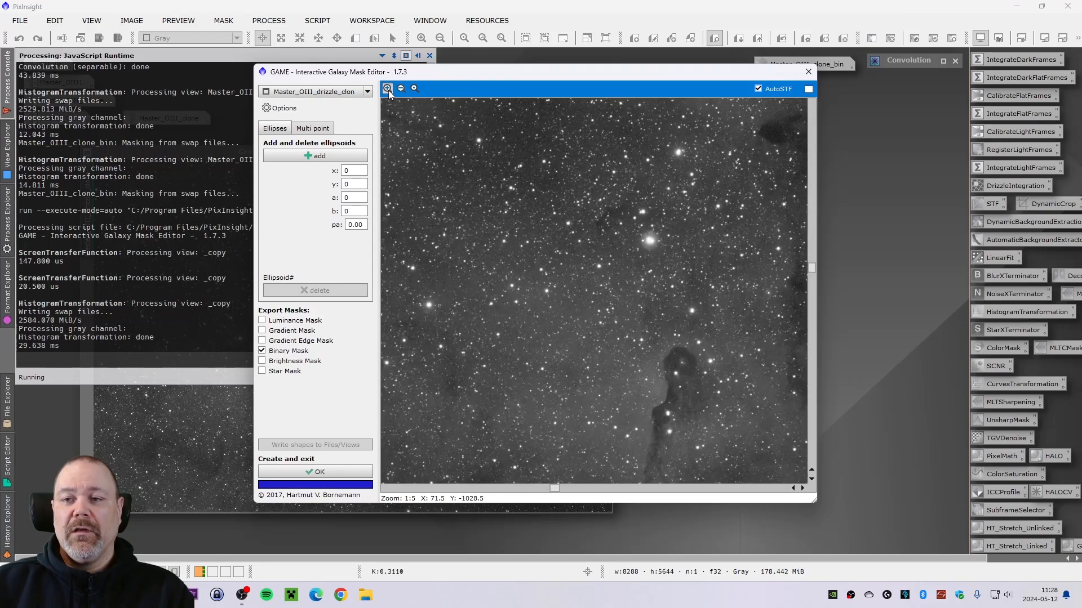
{"action": "left_click", "coordinate": [388, 88]}
{"action": "left_click", "coordinate": [387, 89]}
{"action": "scroll", "coordinate": [693, 428], "scroll_direction": "right", "scroll_amount": 5}
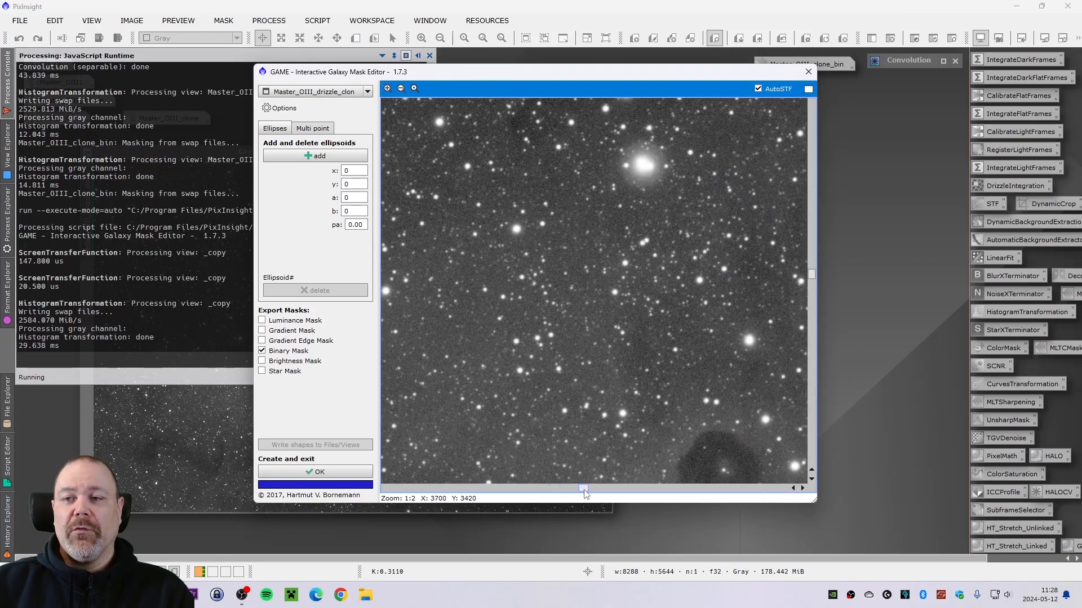
{"action": "left_click_drag", "start_coordinate": [814, 272], "coordinate": [812, 238]}
{"action": "left_click", "coordinate": [388, 88]}
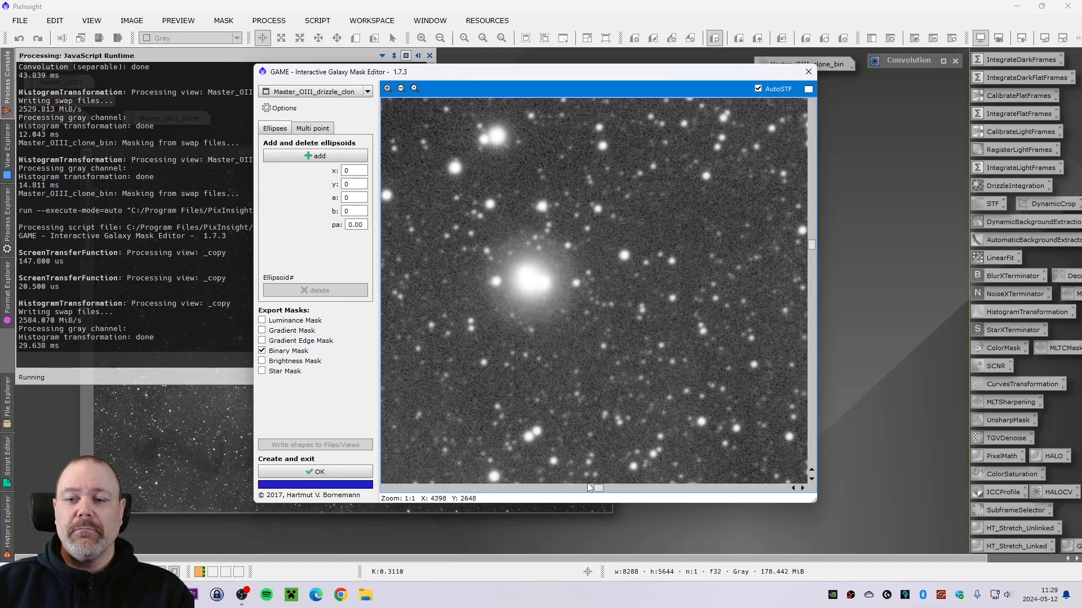
{"action": "left_click", "coordinate": [313, 156]}
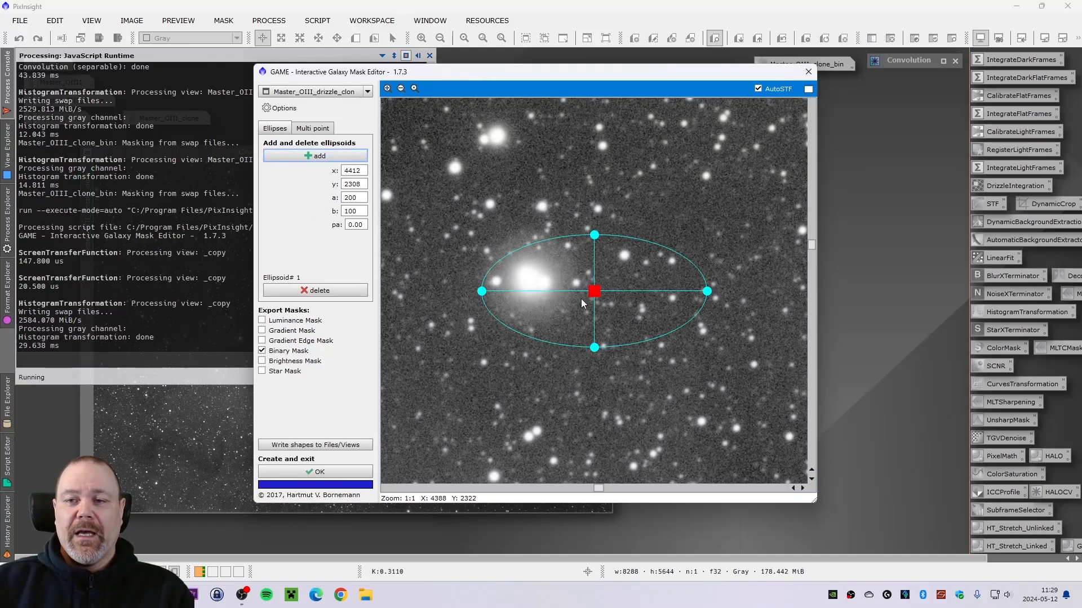
- Fit the ellipse onto the bright star at about x 4299, y 2285 with axes about 90 and 82, then create the mask
{"action": "left_click_drag", "start_coordinate": [582, 304], "coordinate": [527, 289]}
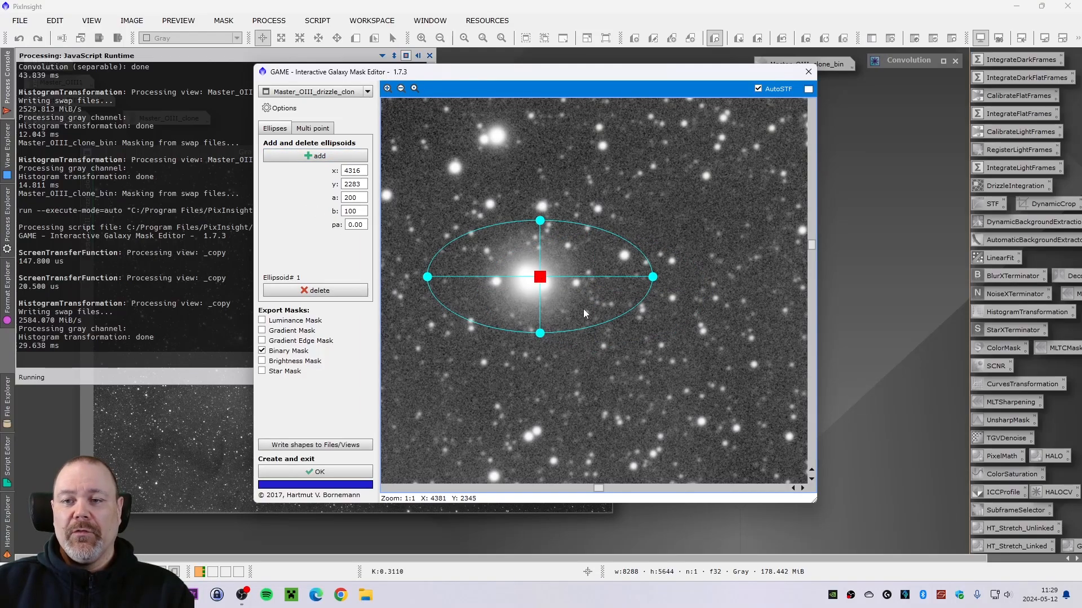
{"action": "left_click_drag", "start_coordinate": [653, 277], "coordinate": [595, 282]}
{"action": "left_click_drag", "start_coordinate": [546, 221], "coordinate": [546, 228]}
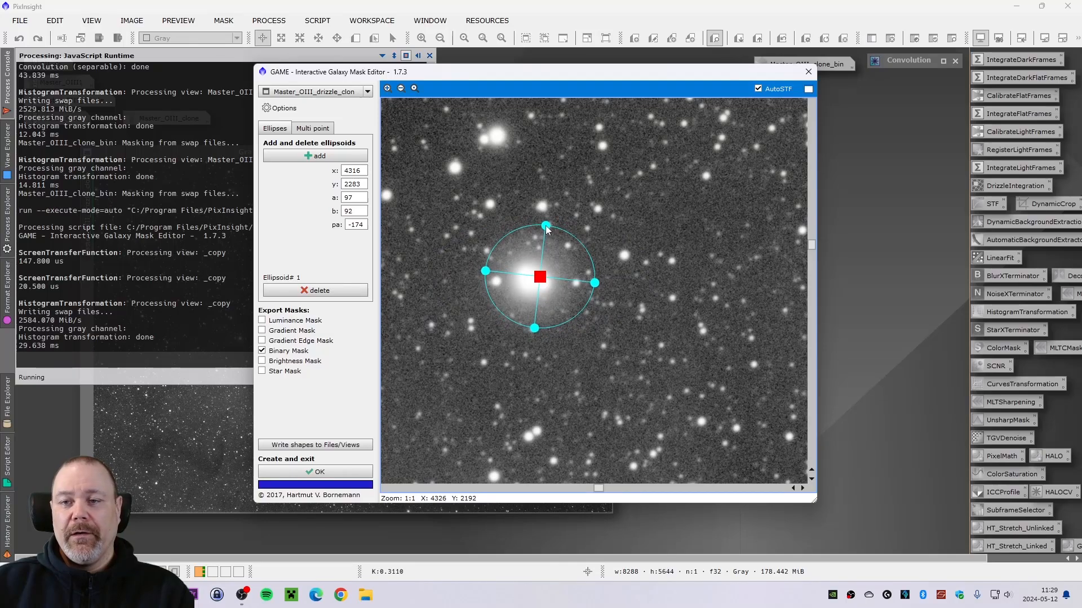
{"action": "left_click_drag", "start_coordinate": [595, 283], "coordinate": [589, 285]}
{"action": "left_click_drag", "start_coordinate": [545, 240], "coordinate": [541, 234]}
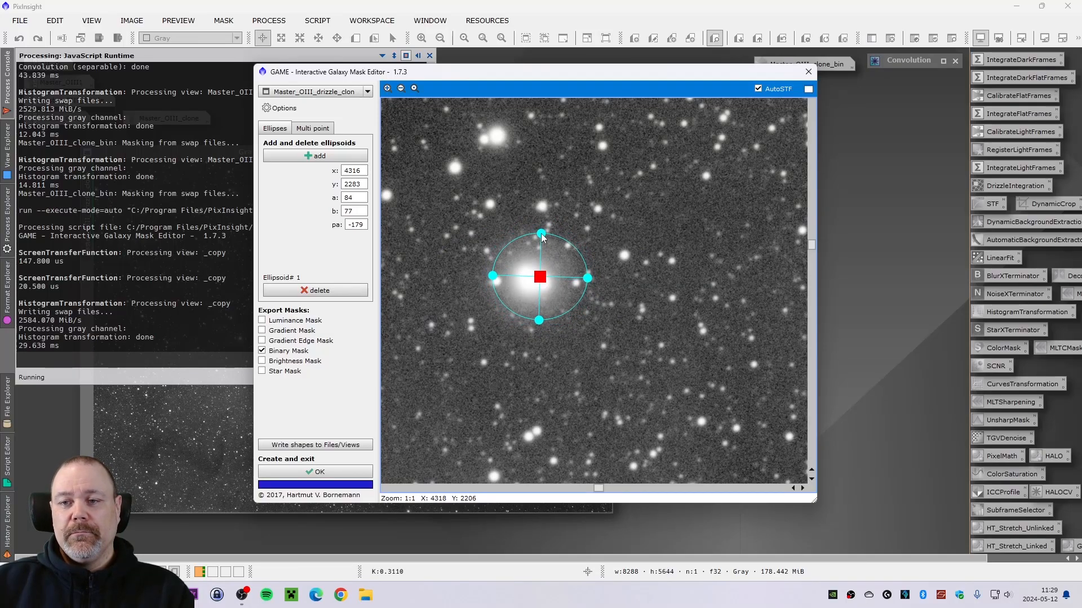
{"action": "mouse_move", "coordinate": [590, 280]}
{"action": "left_mouse_down"}
{"action": "mouse_move", "coordinate": [524, 289]}
{"action": "mouse_move", "coordinate": [519, 380]}
{"action": "mouse_move", "coordinate": [532, 280]}
{"action": "mouse_move", "coordinate": [583, 275]}
{"action": "left_mouse_up"}
{"action": "left_click_drag", "start_coordinate": [532, 237], "coordinate": [532, 231]}
{"action": "mouse_move", "coordinate": [536, 280]}
{"action": "left_mouse_down"}
{"action": "mouse_move", "coordinate": [723, 308]}
{"action": "mouse_move", "coordinate": [543, 283]}
{"action": "mouse_move", "coordinate": [506, 355]}
{"action": "mouse_move", "coordinate": [533, 283]}
{"action": "left_mouse_up"}
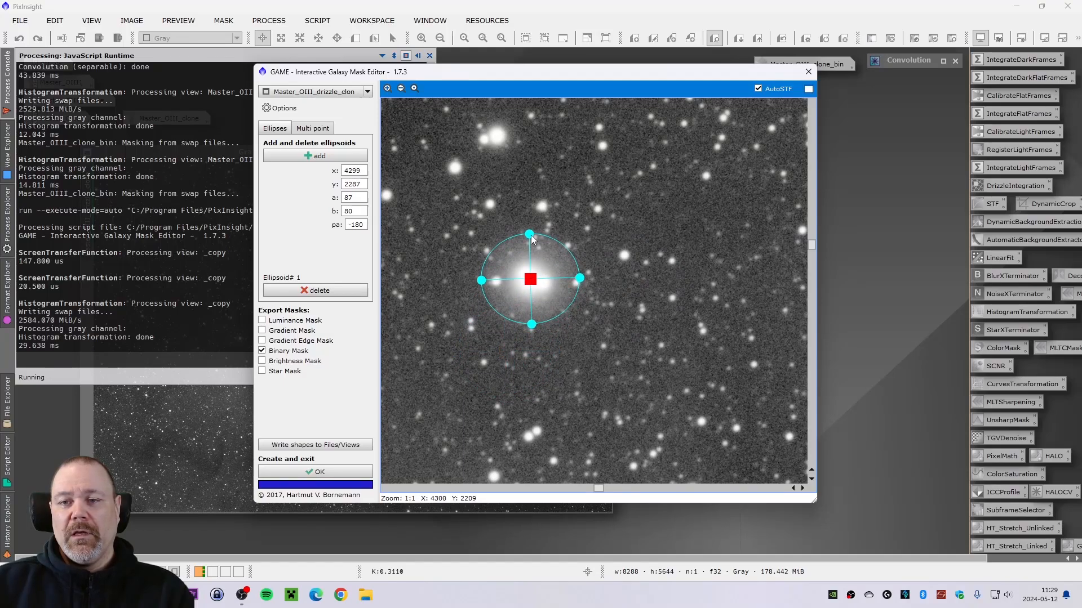
{"action": "left_click_drag", "start_coordinate": [532, 237], "coordinate": [533, 237]}
{"action": "left_click_drag", "start_coordinate": [579, 281], "coordinate": [583, 282]}
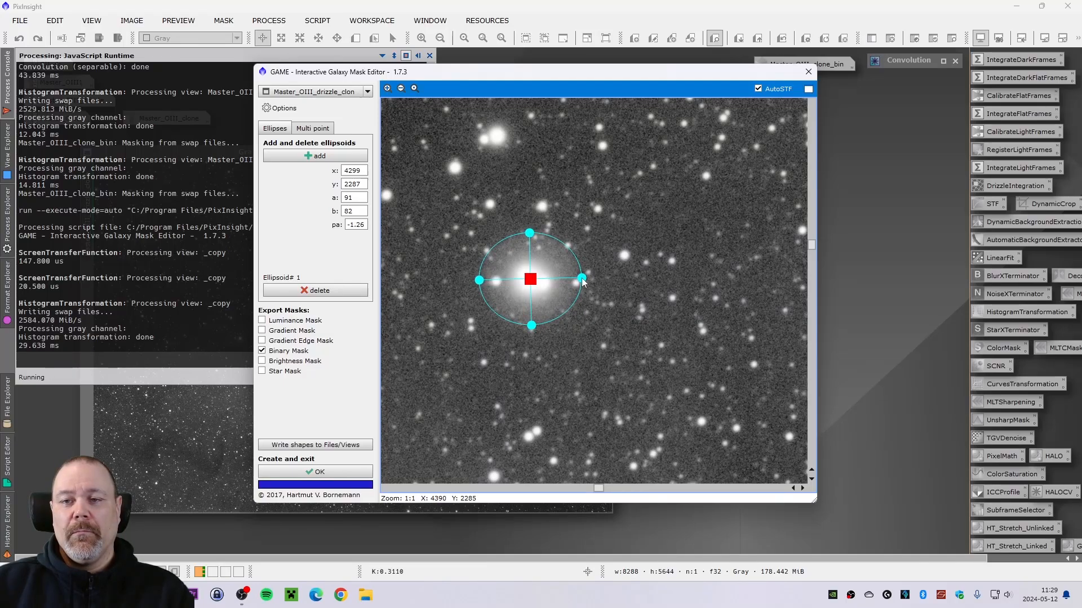
{"action": "mouse_move", "coordinate": [535, 283]}
{"action": "left_mouse_down"}
{"action": "mouse_move", "coordinate": [600, 282]}
{"action": "mouse_move", "coordinate": [665, 300]}
{"action": "mouse_move", "coordinate": [472, 283]}
{"action": "mouse_move", "coordinate": [533, 283]}
{"action": "left_mouse_up"}
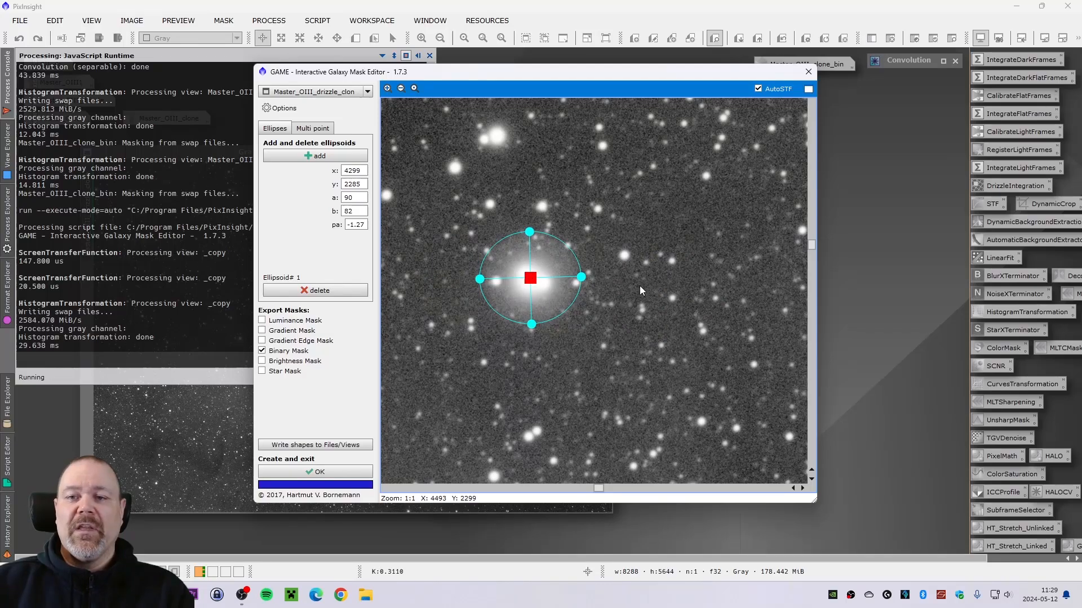
{"action": "left_click", "coordinate": [336, 473]}
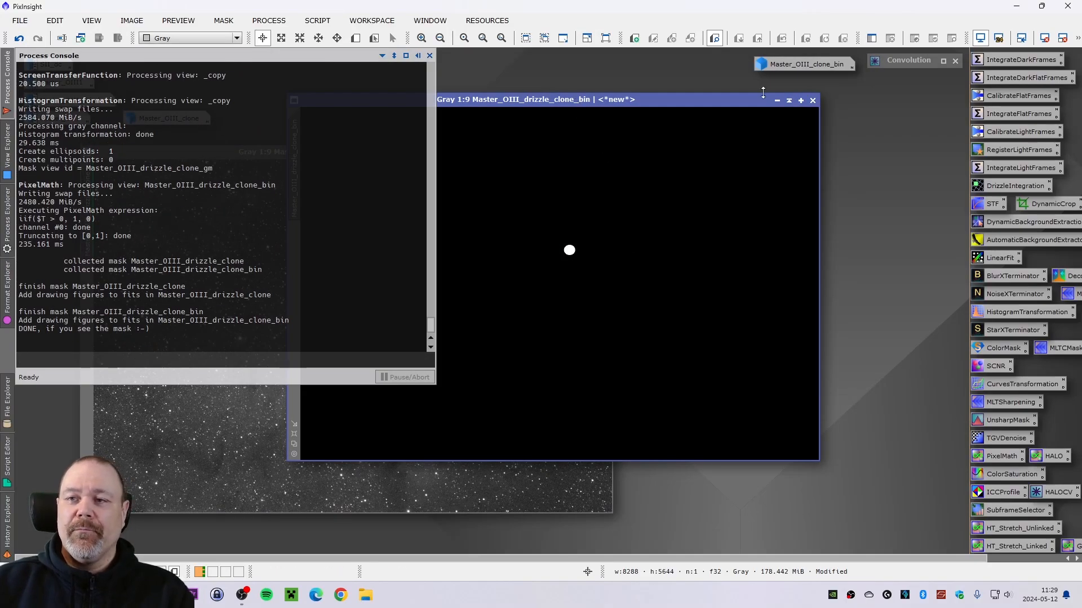
- Blur the Master_OIII_drizzle_clone_bin mask image with Convolution at StdDev 20
{"action": "double_click", "coordinate": [909, 59]}
{"action": "left_click_drag", "start_coordinate": [871, 71], "coordinate": [890, 97]}
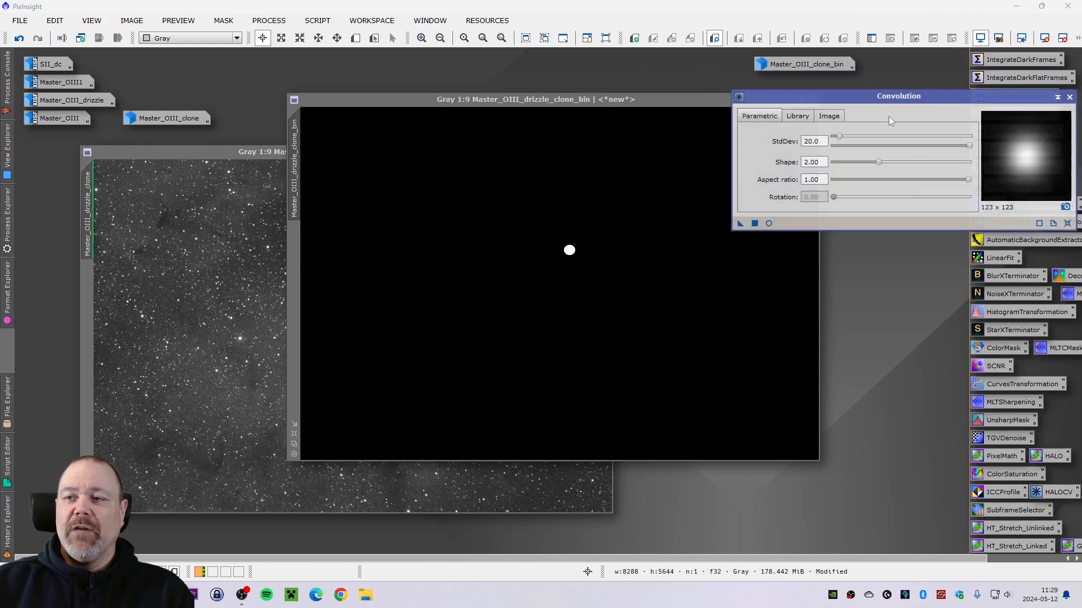
{"action": "left_click_drag", "start_coordinate": [740, 224], "coordinate": [572, 274]}
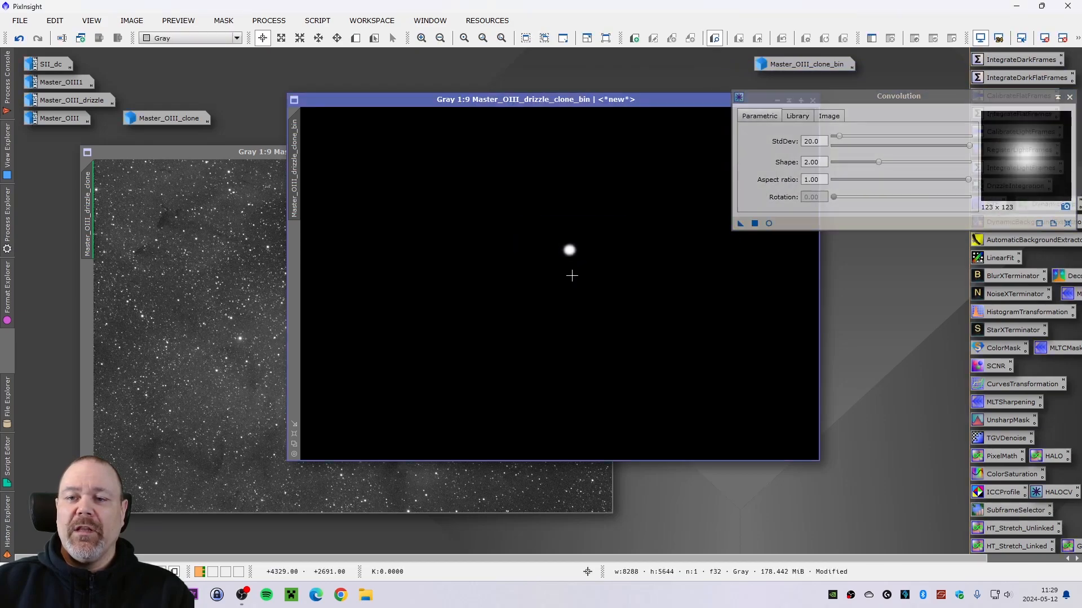
{"action": "left_click", "coordinate": [1058, 99]}
- Apply Master_OIII_drizzle_clone_bin as a mask to Master_OIII_drizzle_clone and minimize the mask image
{"action": "left_click_drag", "start_coordinate": [636, 105], "coordinate": [863, 96]}
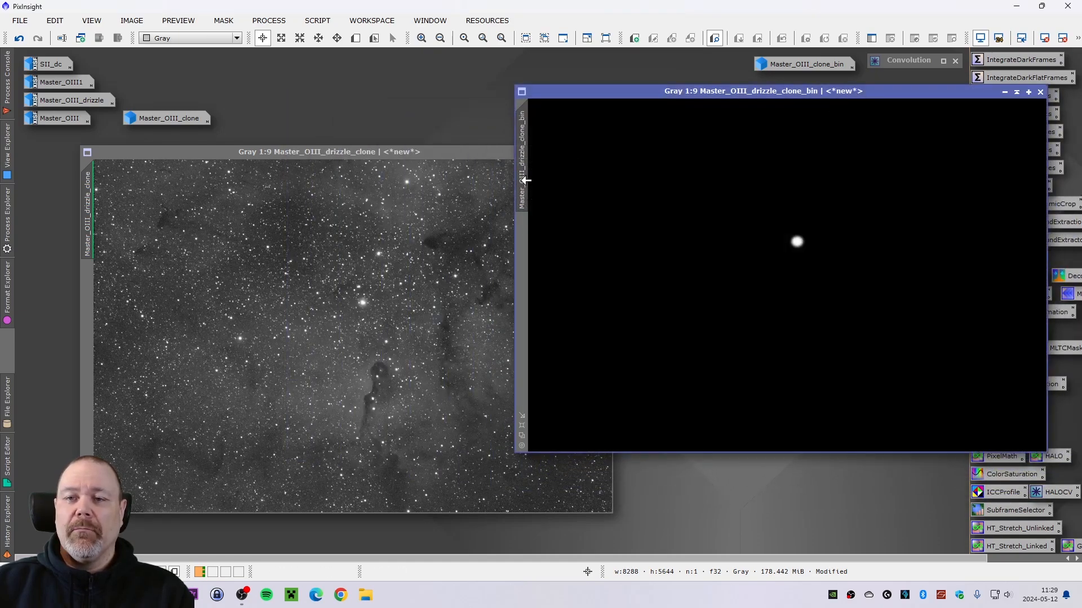
{"action": "left_click_drag", "start_coordinate": [522, 169], "coordinate": [87, 359]}
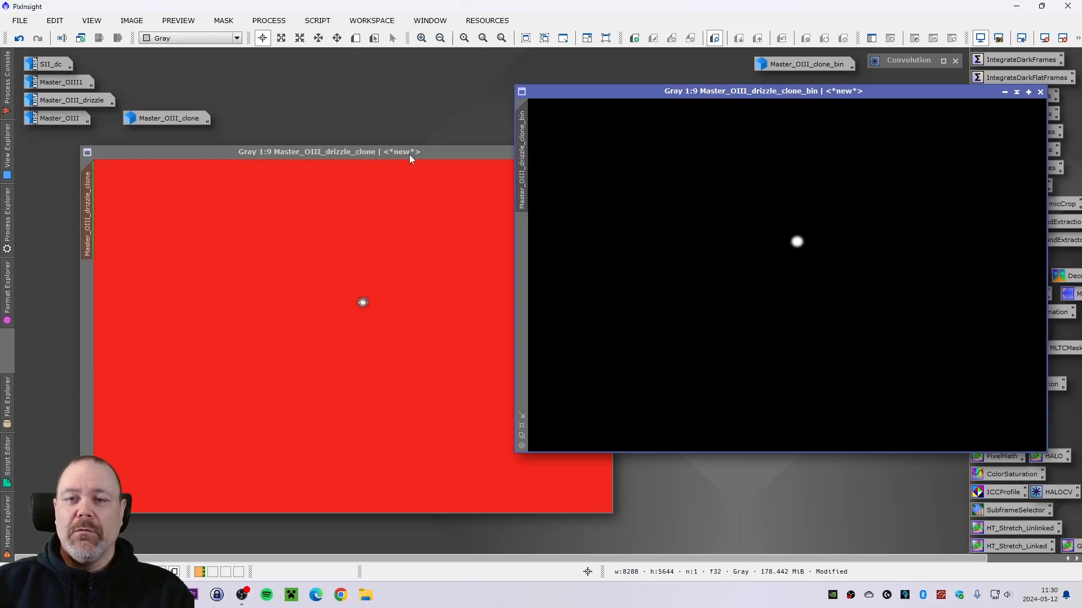
{"action": "left_click_drag", "start_coordinate": [399, 151], "coordinate": [360, 155]}
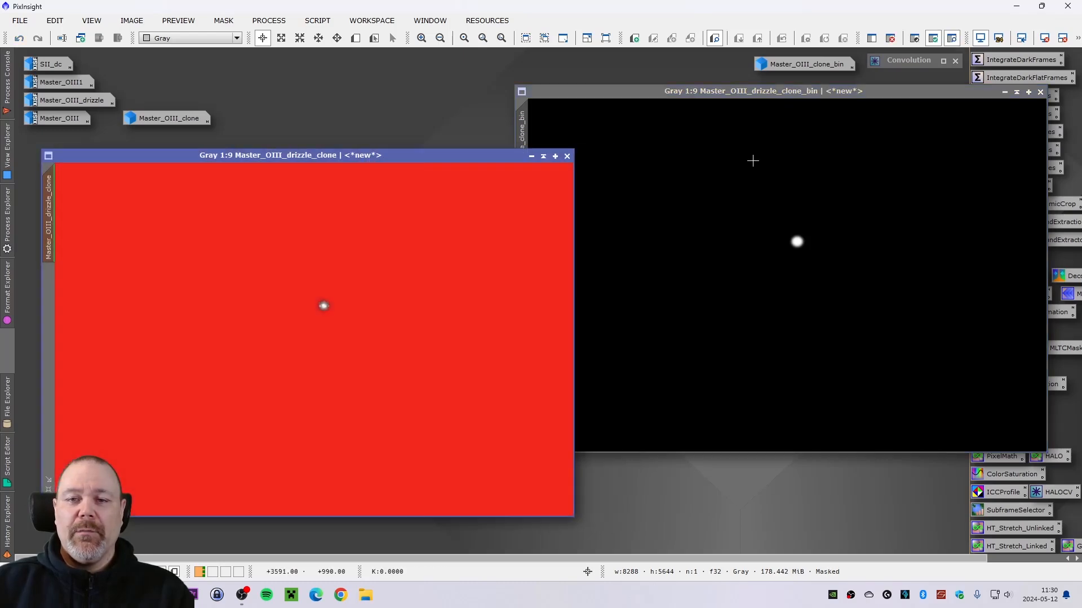
{"action": "left_click", "coordinate": [1004, 92]}
- Hide the mask overlay on Master_OIII_drizzle_clone
{"action": "left_click_drag", "start_coordinate": [828, 283], "coordinate": [802, 83]}
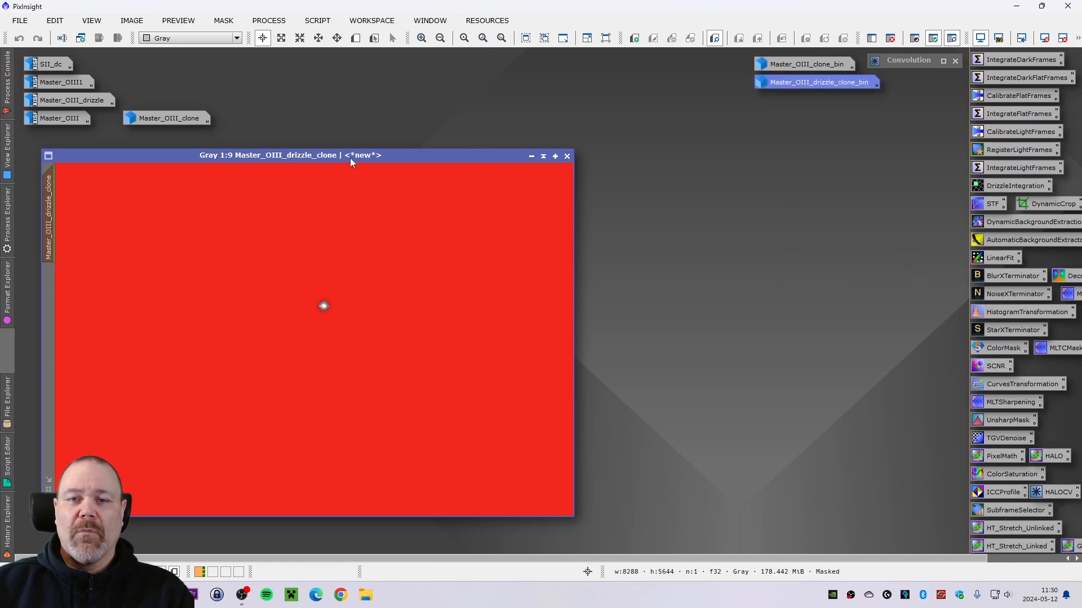
{"action": "left_click_drag", "start_coordinate": [350, 158], "coordinate": [355, 155]}
{"action": "left_click", "coordinate": [225, 22]}
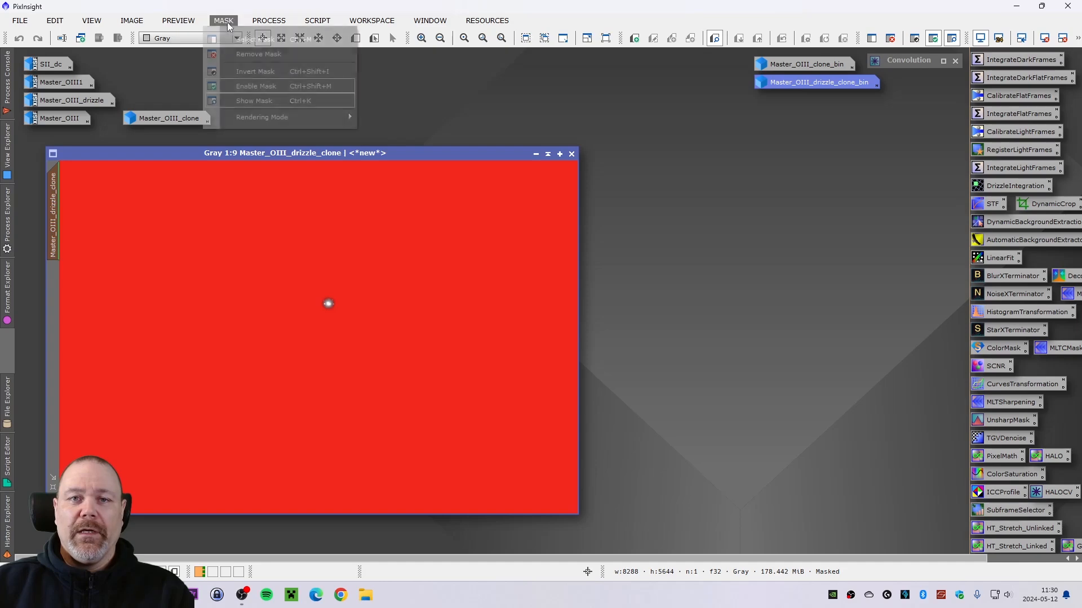
{"action": "left_click", "coordinate": [259, 100]}
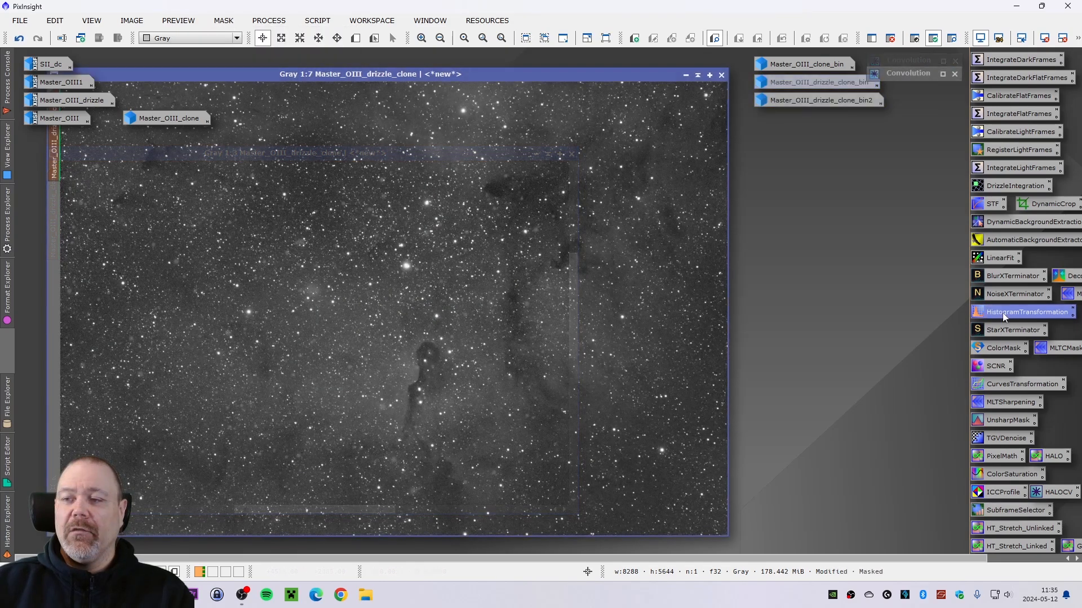
- Stretch Master_OIII_drizzle_clone with HistogramTransformation using real-time preview, setting the midtones to 0.51645570
{"action": "double_click", "coordinate": [1003, 312]}
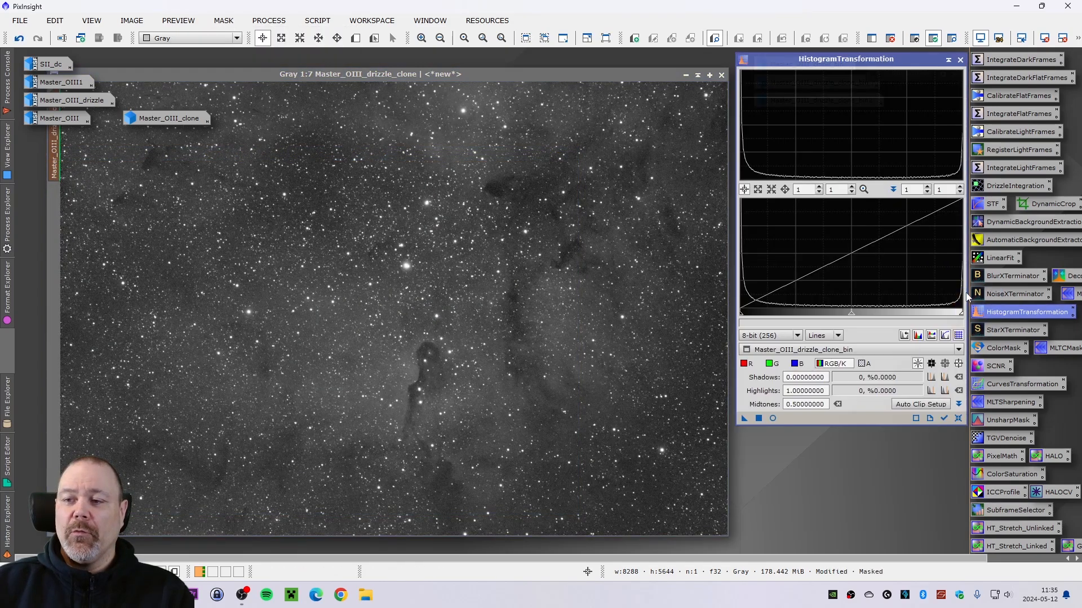
{"action": "scroll", "coordinate": [416, 268], "scroll_direction": "up", "scroll_amount": 7}
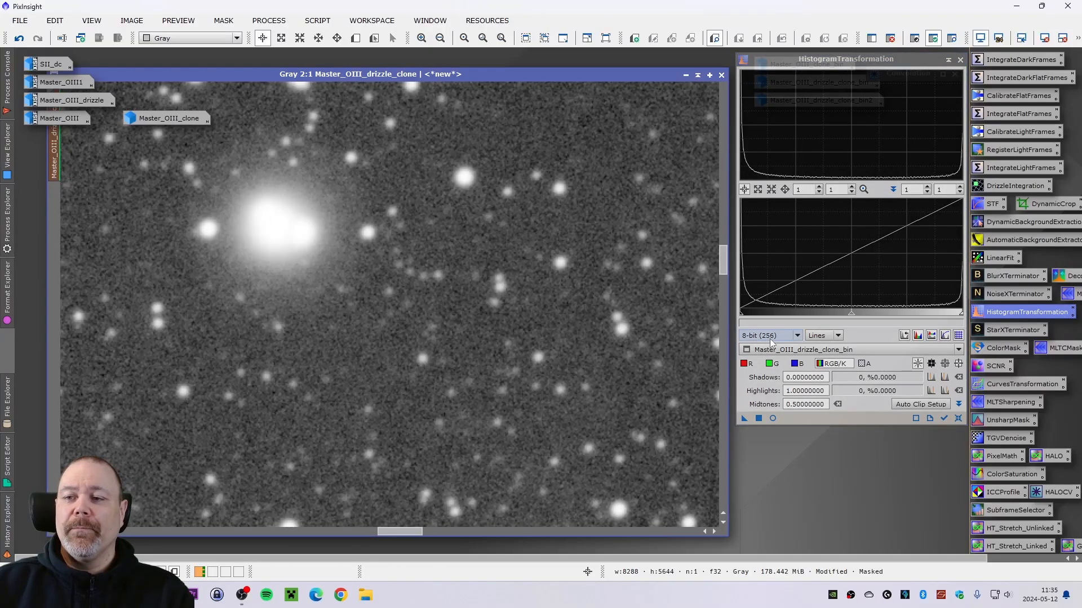
{"action": "left_click", "coordinate": [878, 352]}
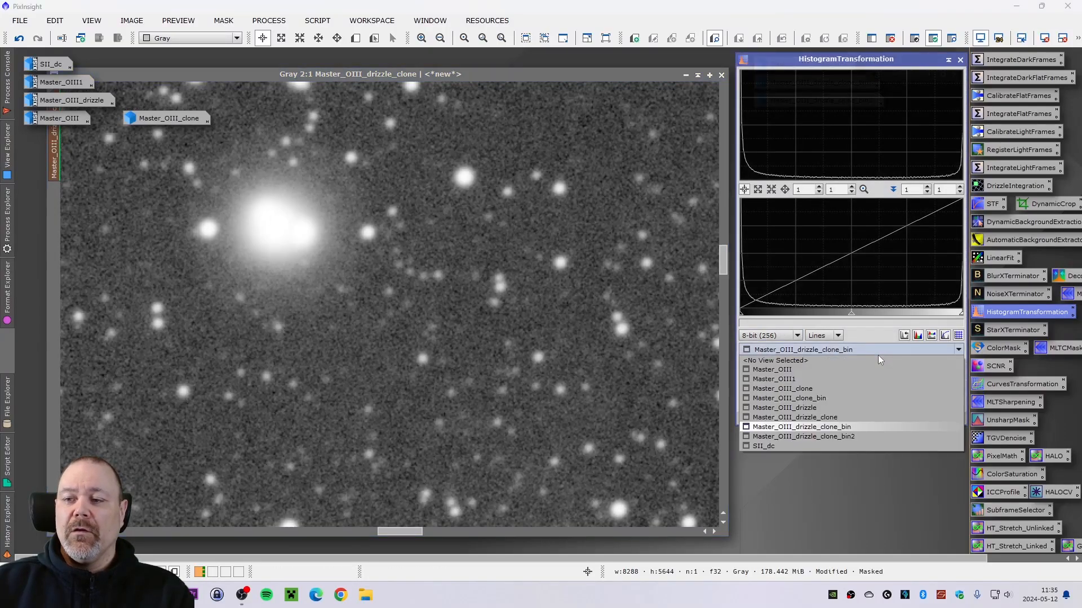
{"action": "left_click", "coordinate": [844, 418]}
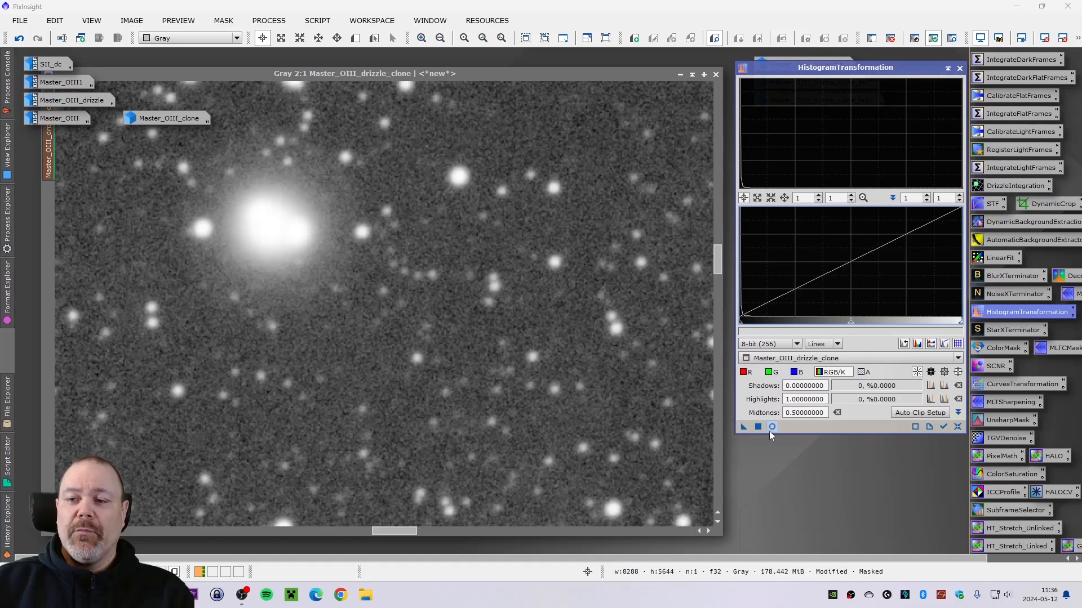
{"action": "left_click", "coordinate": [772, 427]}
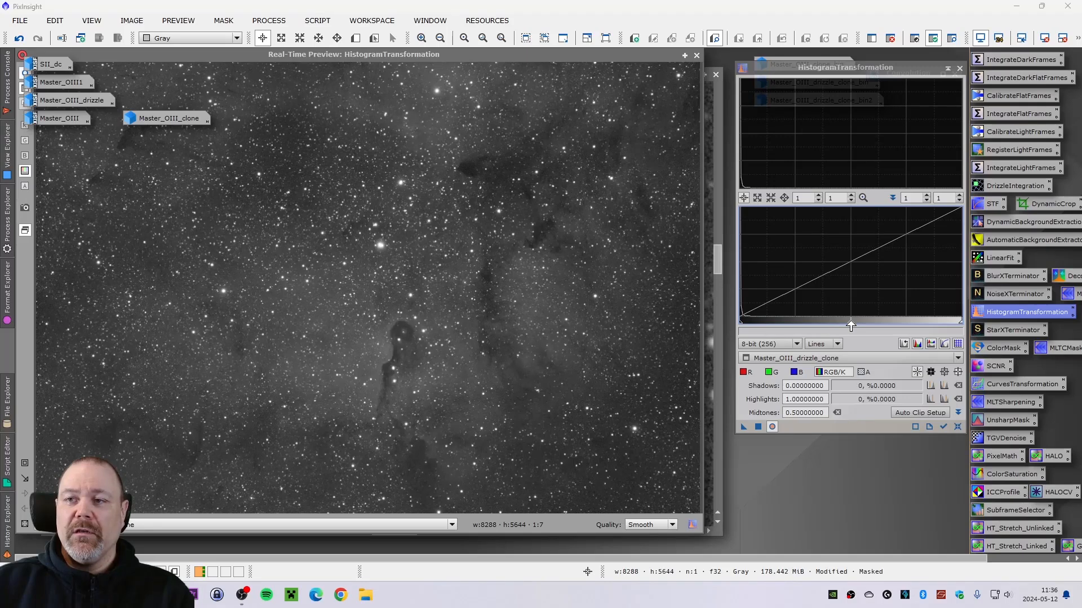
{"action": "left_click_drag", "start_coordinate": [850, 326], "coordinate": [854, 326]}
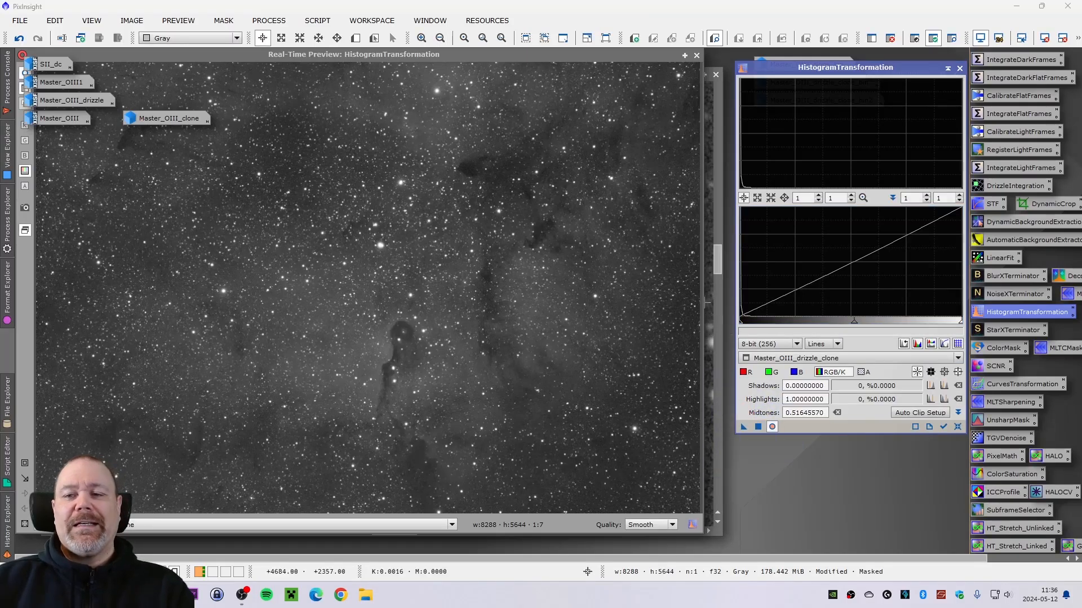
{"action": "left_click", "coordinate": [696, 55]}
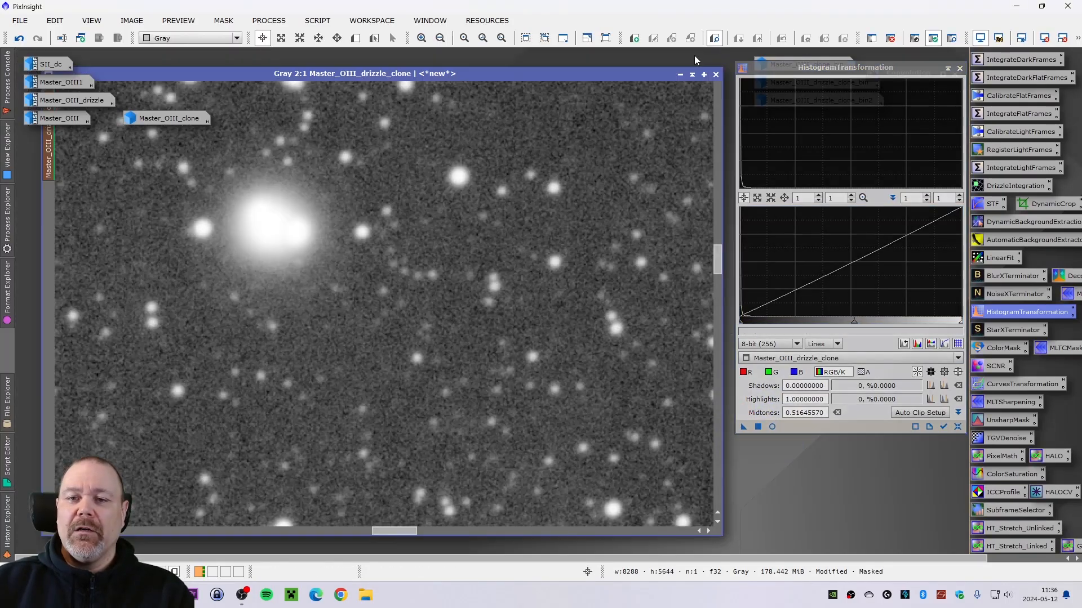
- Compare the stretched star halo by toggling undo and redo and zooming in and out
{"action": "scroll", "coordinate": [438, 252], "scroll_direction": "down", "scroll_amount": 3}
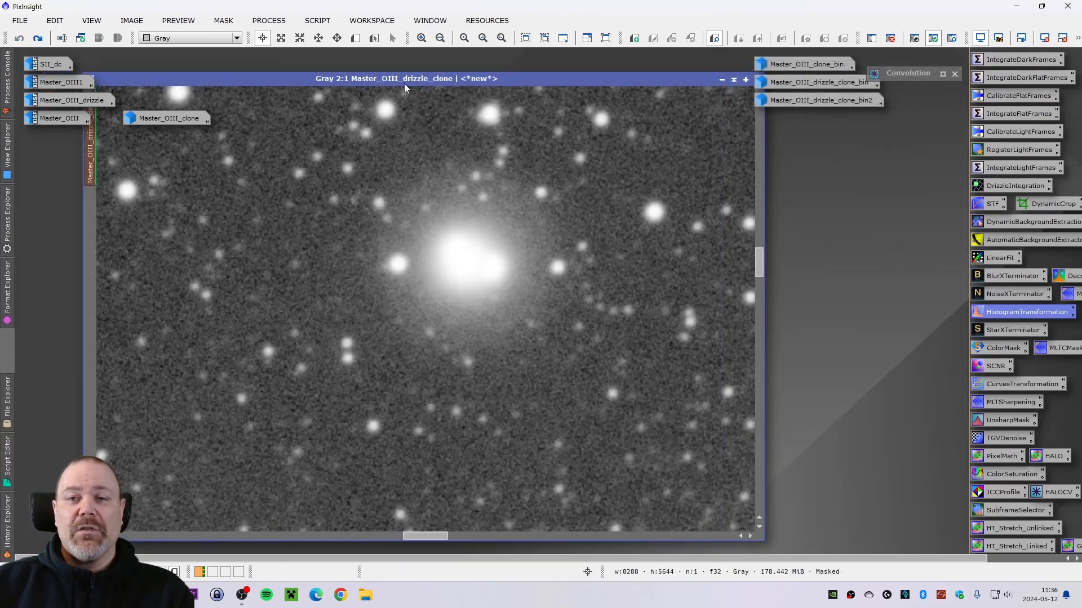
{"action": "left_click_drag", "start_coordinate": [404, 83], "coordinate": [406, 76]}
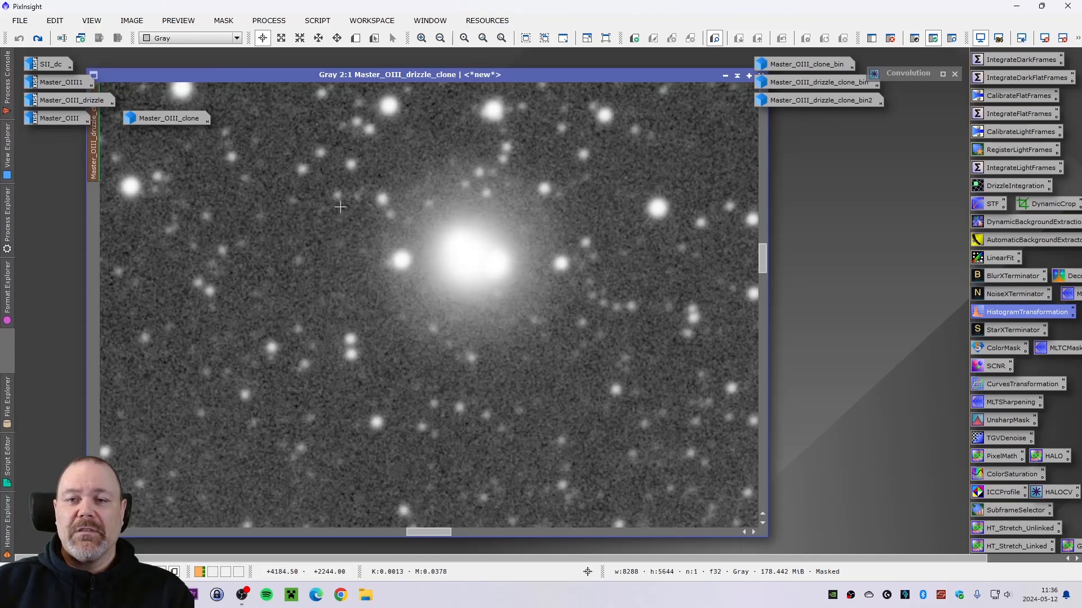
{"action": "left_click", "coordinate": [37, 38]}
{"action": "left_click", "coordinate": [38, 38]}
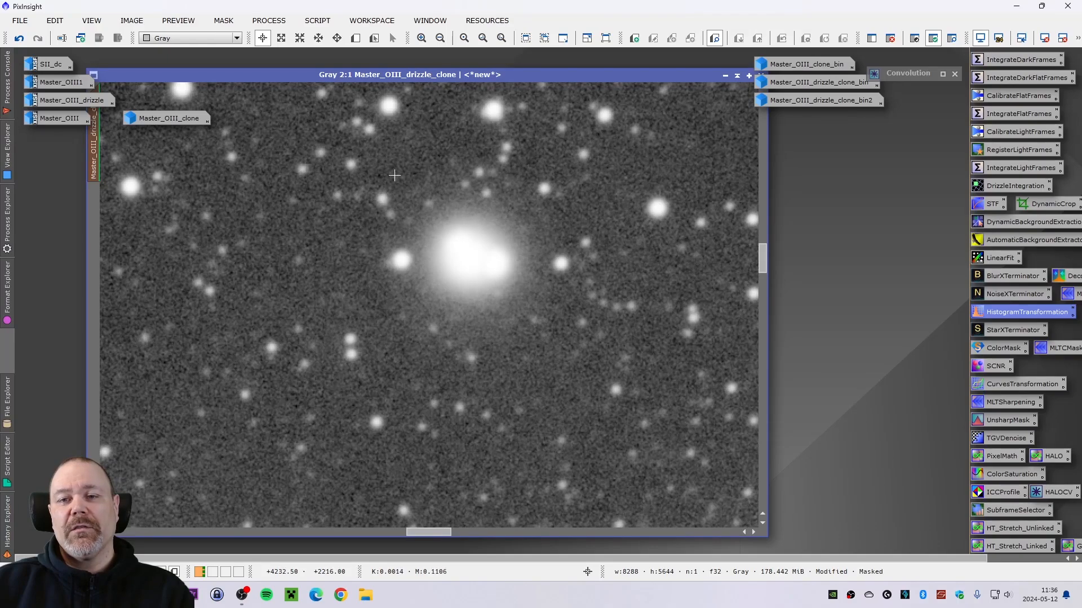
{"action": "scroll", "coordinate": [409, 240], "scroll_direction": "down", "scroll_amount": 5}
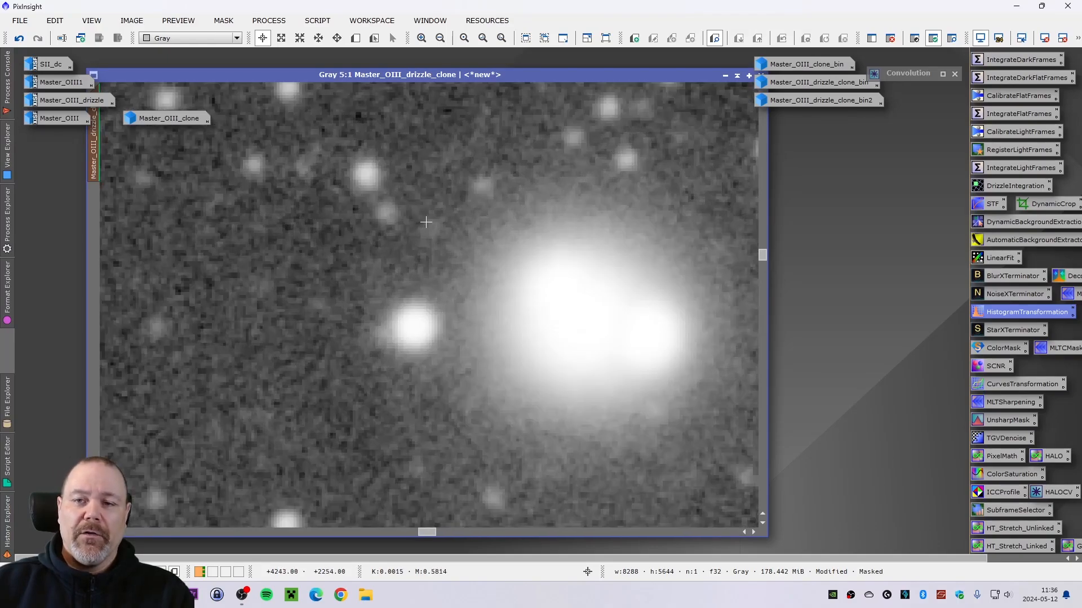
{"action": "scroll", "coordinate": [409, 240], "scroll_direction": "down", "scroll_amount": 2}
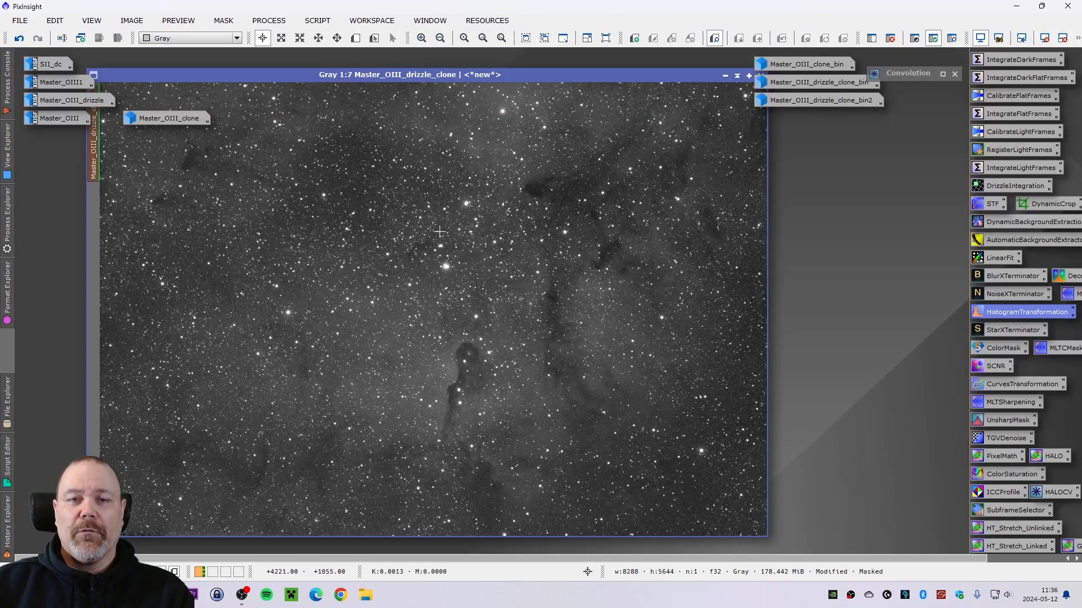
- Minimize the Master_OIII_drizzle_clone window
{"action": "left_click", "coordinate": [725, 74]}
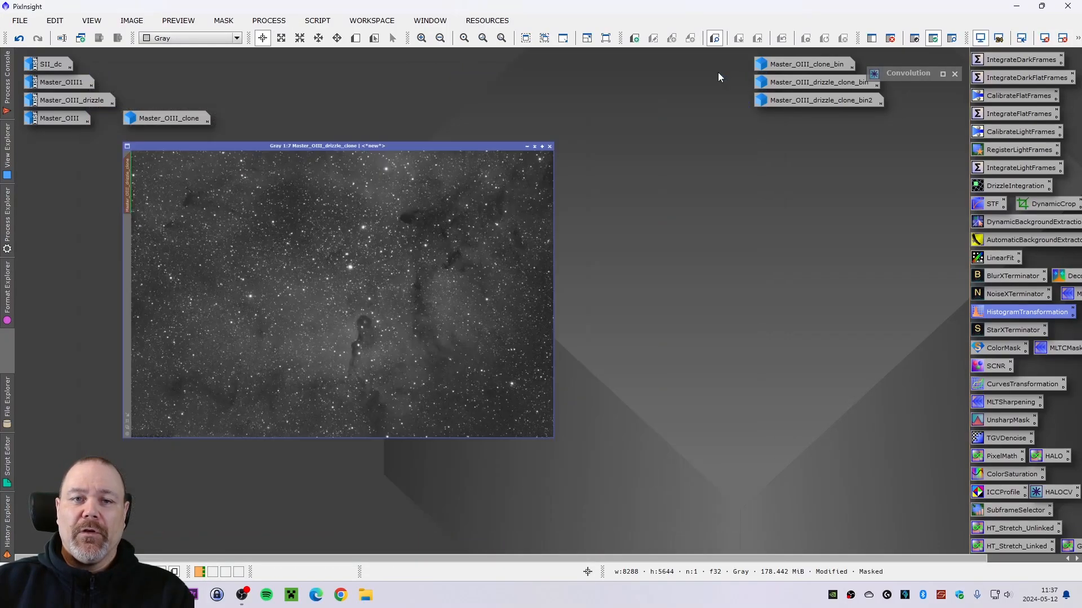
{"action": "left_click_drag", "start_coordinate": [182, 106], "coordinate": [175, 102]}
{"action": "left_click", "coordinate": [220, 178]}
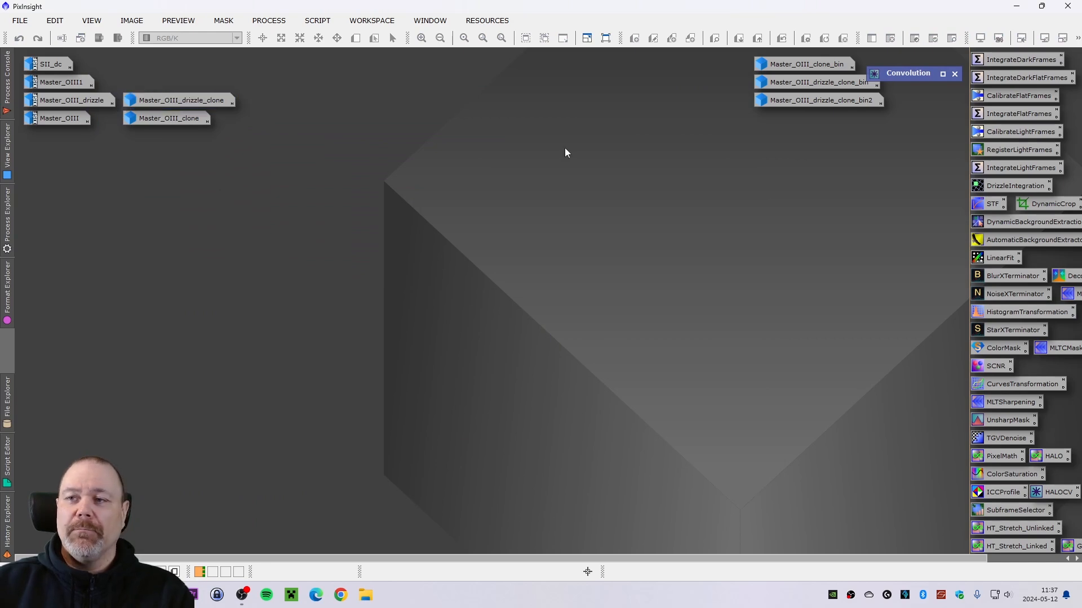
- Open Master_OIII1, duplicate it as Master_OIII1_clone and minimize the original
{"action": "left_click_drag", "start_coordinate": [801, 97], "coordinate": [785, 63]}
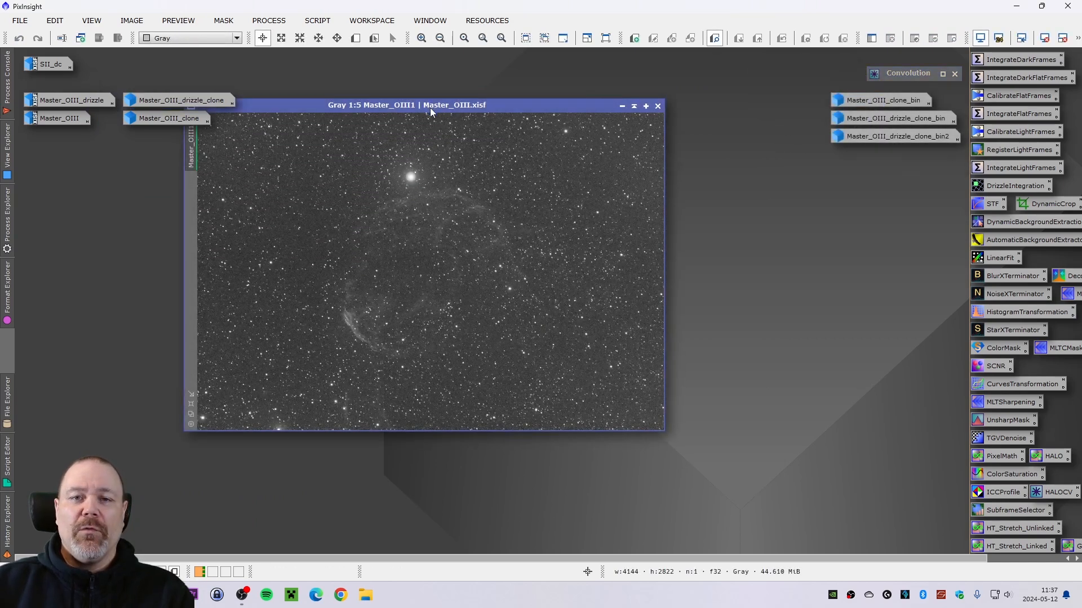
{"action": "left_click_drag", "start_coordinate": [430, 108], "coordinate": [312, 156]}
{"action": "left_click_drag", "start_coordinate": [76, 211], "coordinate": [598, 273]}
{"action": "left_click", "coordinate": [502, 155]}
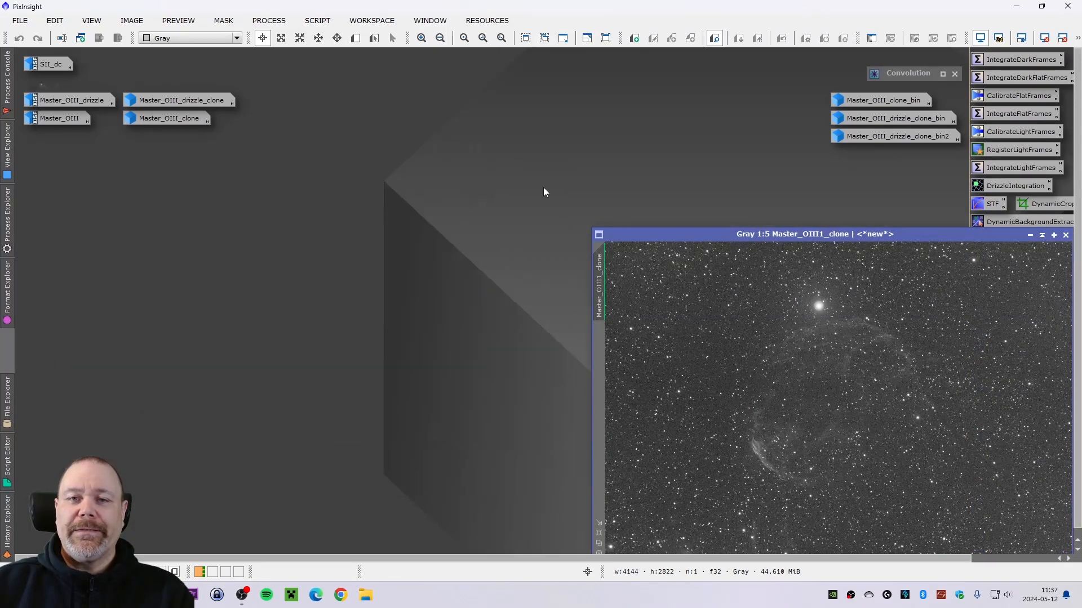
- Reposition the Master_OIII1_clone window and zoom in on its bright star
{"action": "left_click_drag", "start_coordinate": [665, 236], "coordinate": [189, 159]}
{"action": "scroll", "coordinate": [296, 229], "scroll_direction": "up", "scroll_amount": 2}
{"action": "scroll", "coordinate": [299, 230], "scroll_direction": "up", "scroll_amount": 1}
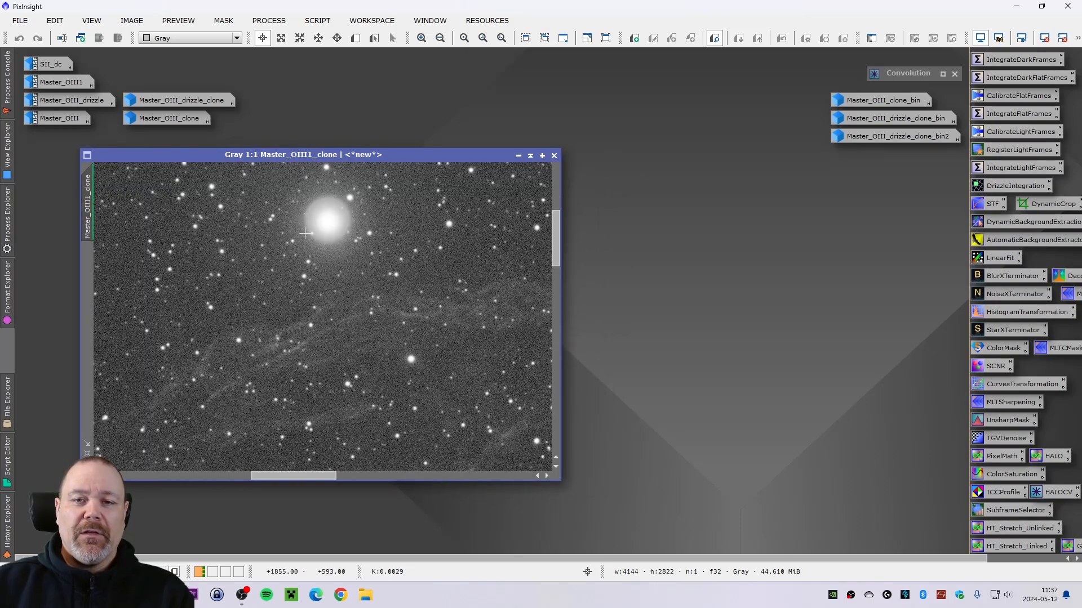
{"action": "scroll", "coordinate": [304, 232], "scroll_direction": "down", "scroll_amount": 2}
{"action": "scroll", "coordinate": [264, 241], "scroll_direction": "up", "scroll_amount": 3}
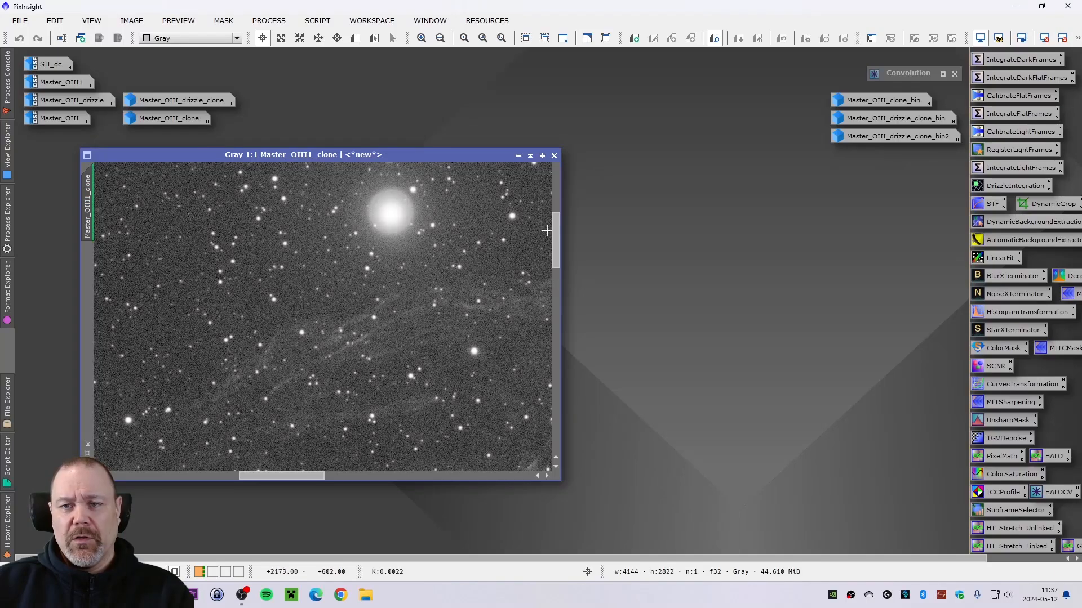
{"action": "scroll", "coordinate": [410, 234], "scroll_direction": "up", "scroll_amount": 1}
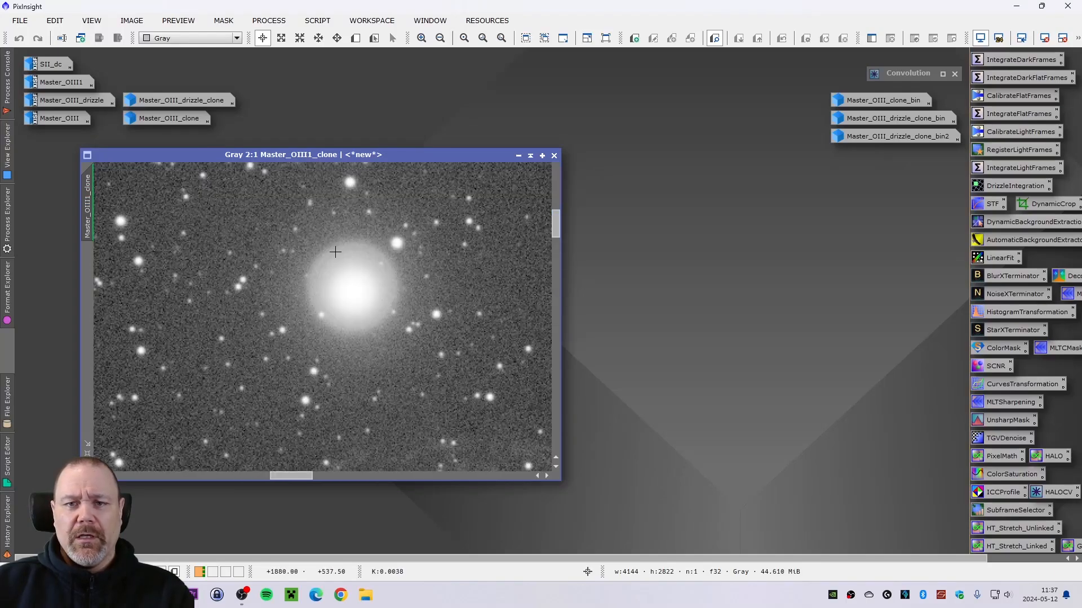
{"action": "scroll", "coordinate": [335, 252], "scroll_direction": "down", "scroll_amount": 1}
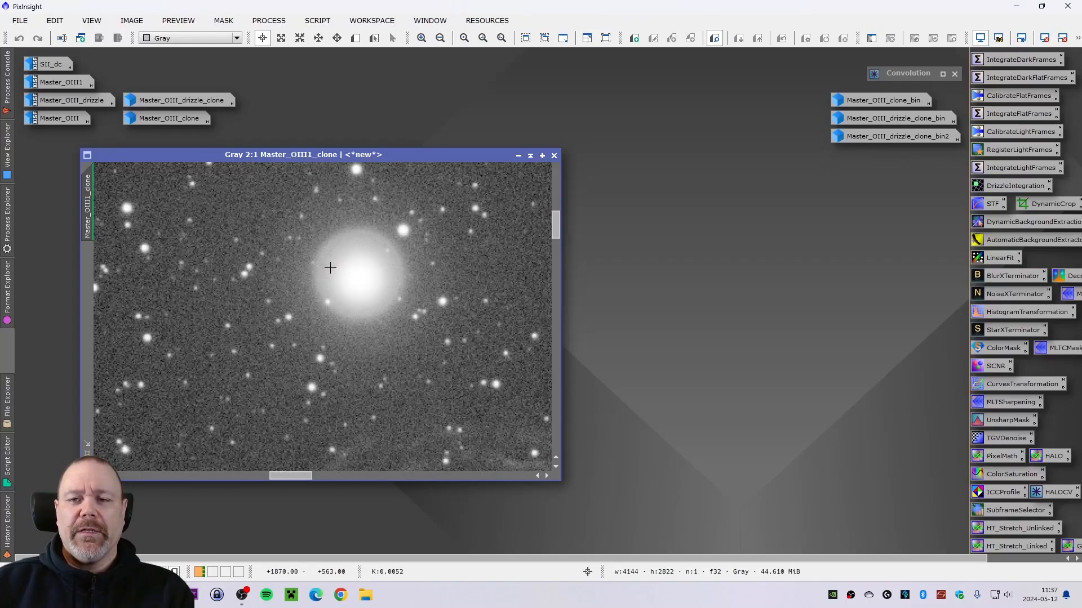
{"action": "scroll", "coordinate": [336, 271], "scroll_direction": "up", "scroll_amount": 1}
{"action": "scroll", "coordinate": [339, 271], "scroll_direction": "down", "scroll_amount": 2}
{"action": "scroll", "coordinate": [338, 270], "scroll_direction": "up", "scroll_amount": 1}
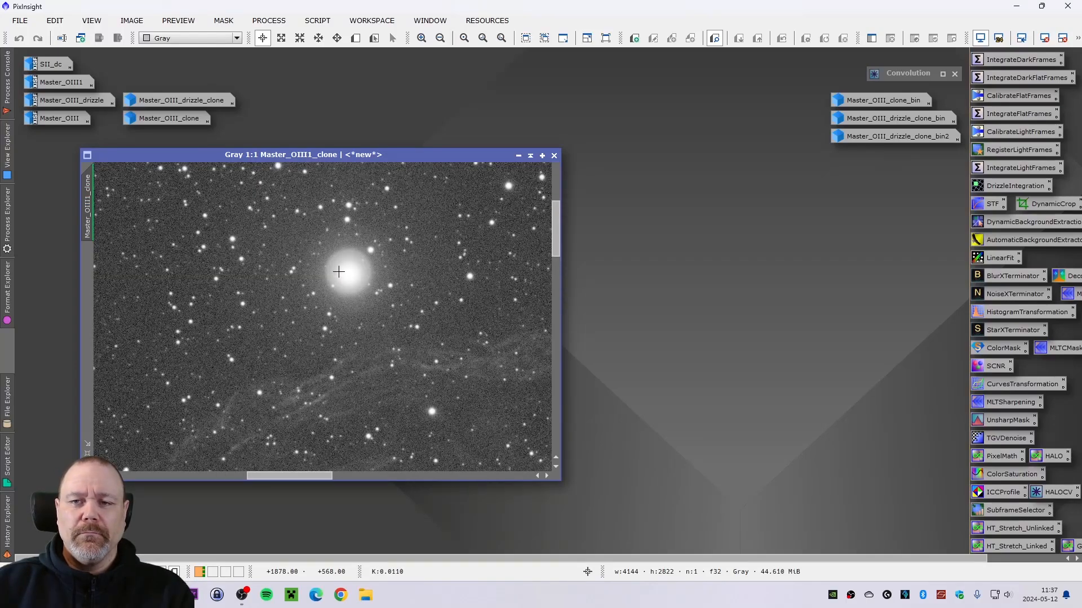
{"action": "left_click_drag", "start_coordinate": [294, 157], "coordinate": [252, 160]}
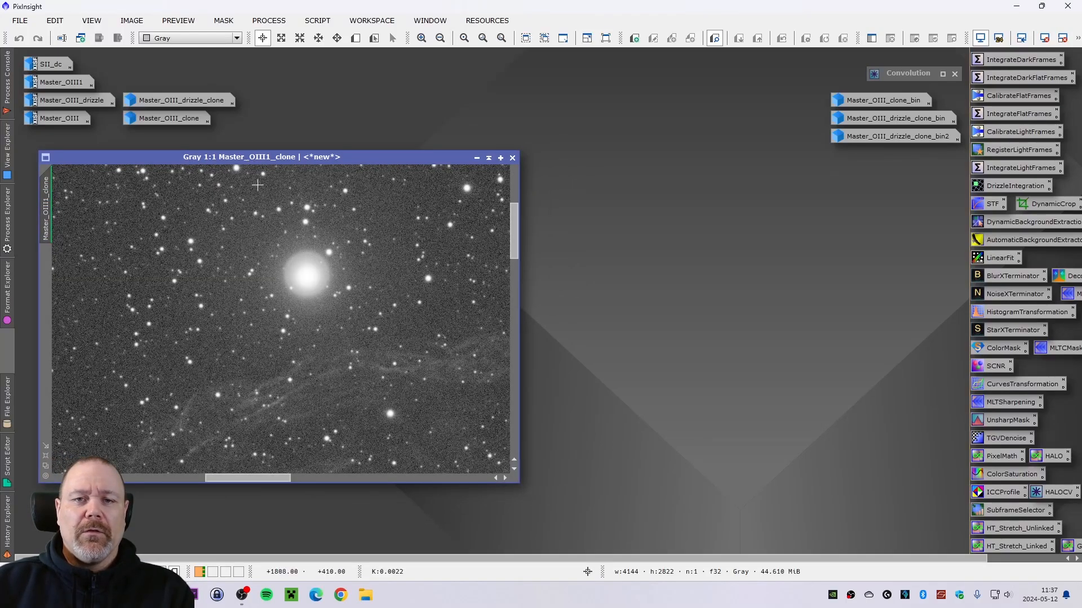
{"action": "left_click", "coordinate": [269, 21]}
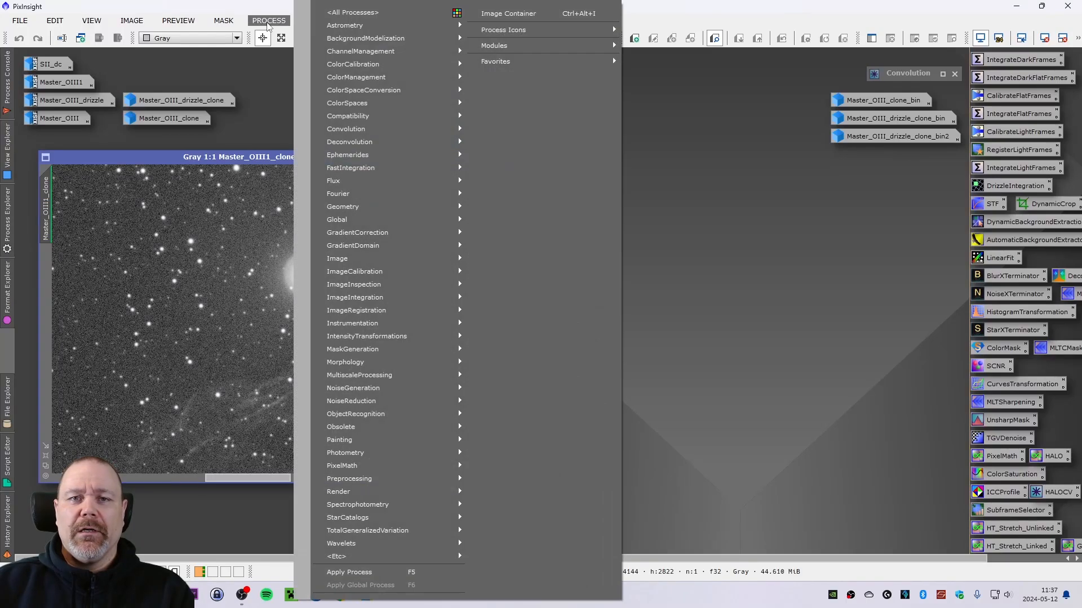
{"action": "left_click", "coordinate": [268, 22]}
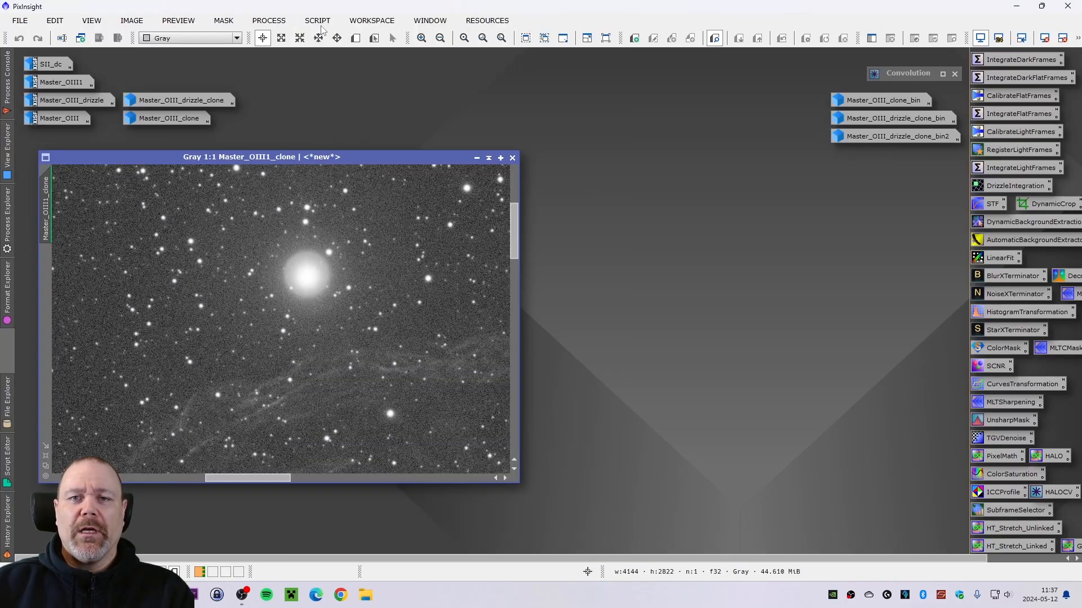
- Launch the GAME script on Master_OIII1_clone with AutoSTF, add an ellipse and move it onto the bright star
{"action": "left_click", "coordinate": [318, 21]}
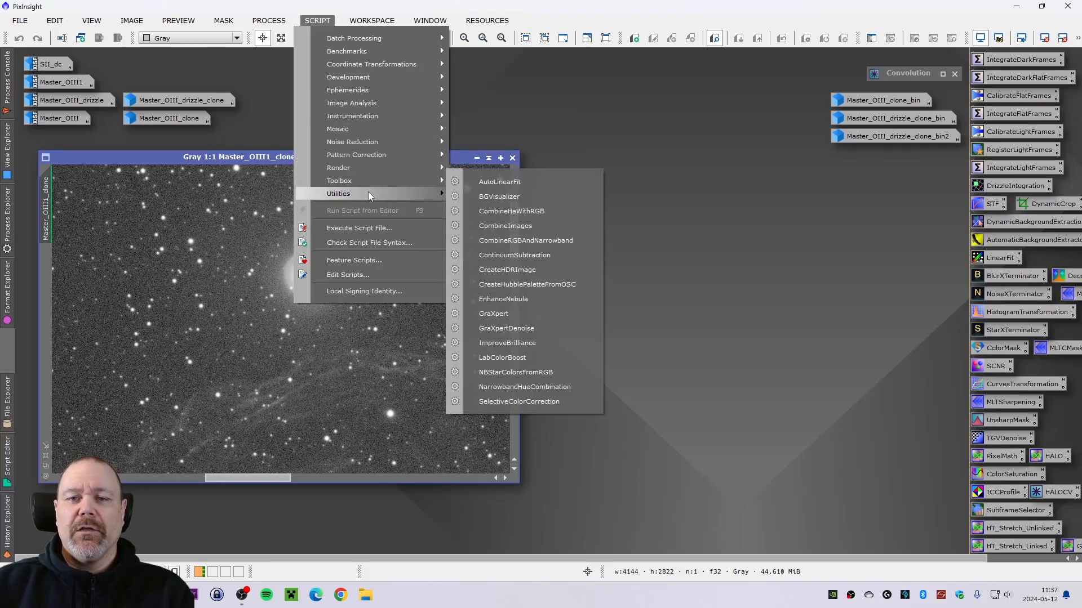
{"action": "mouse_move", "coordinate": [369, 195]}
{"action": "left_click", "coordinate": [509, 338]}
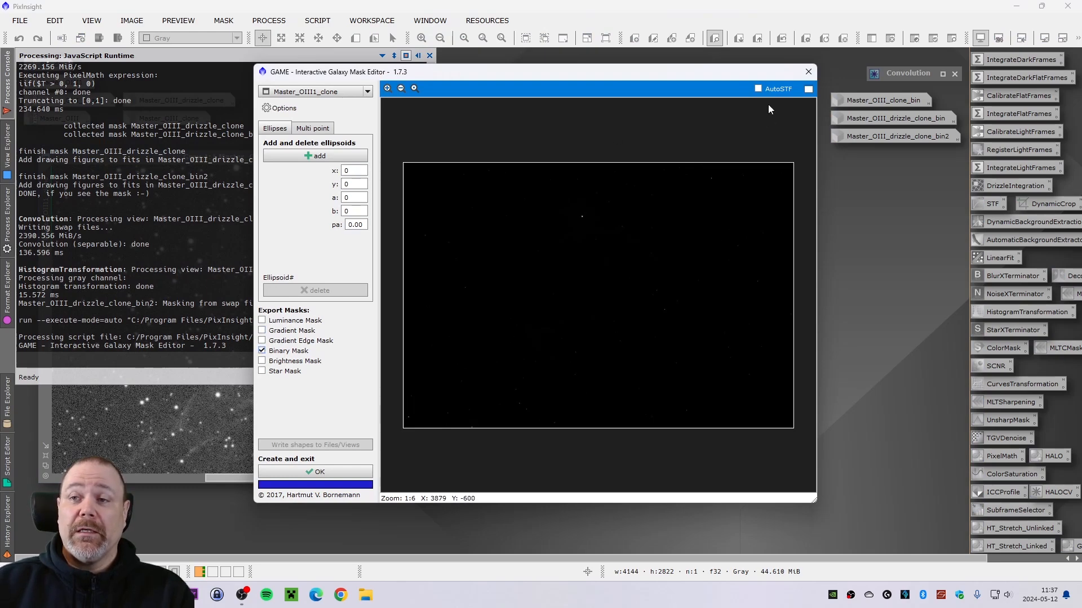
{"action": "left_click", "coordinate": [758, 88]}
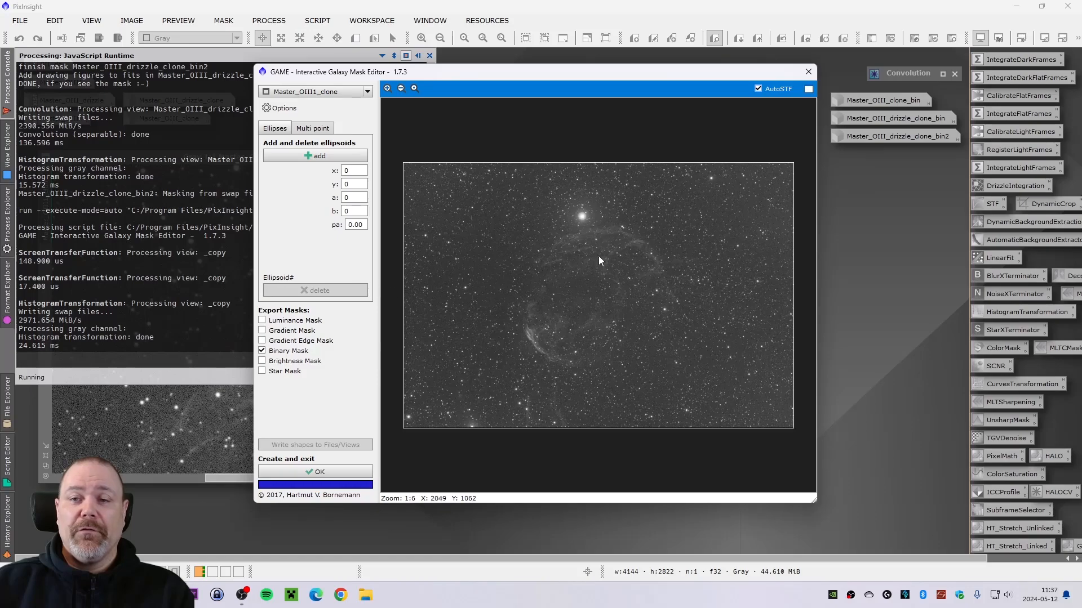
{"action": "scroll", "coordinate": [598, 255], "scroll_direction": "up", "scroll_amount": 6}
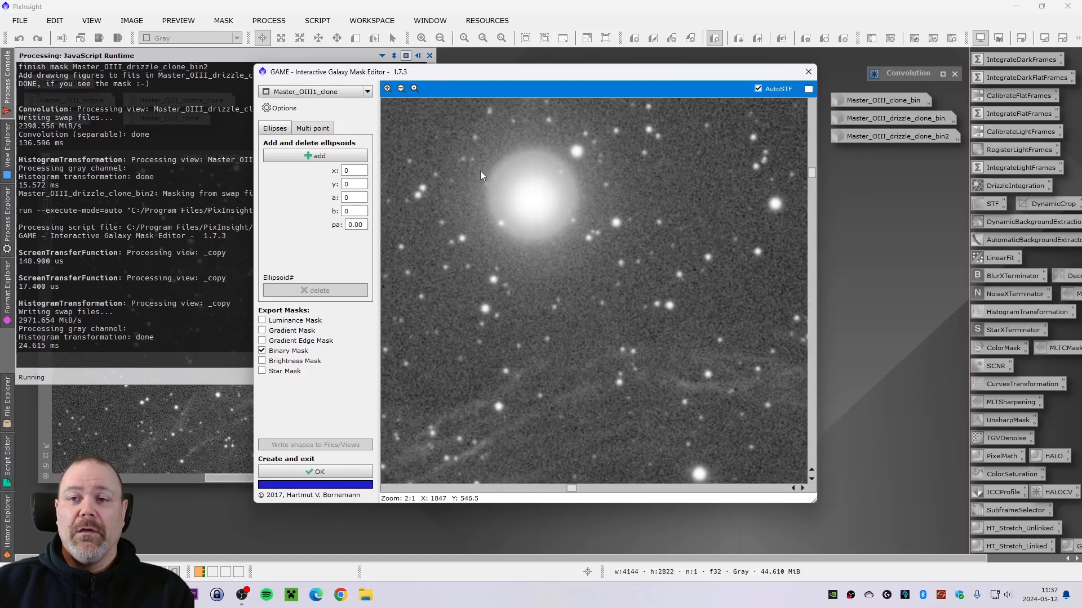
{"action": "left_click", "coordinate": [310, 159]}
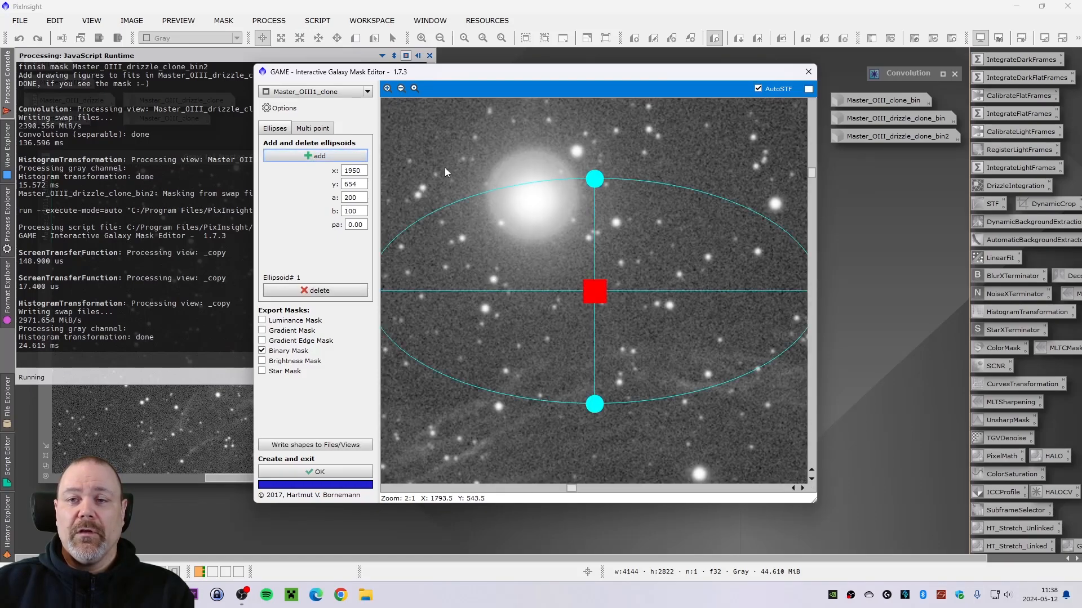
{"action": "left_click_drag", "start_coordinate": [596, 180], "coordinate": [519, 199]}
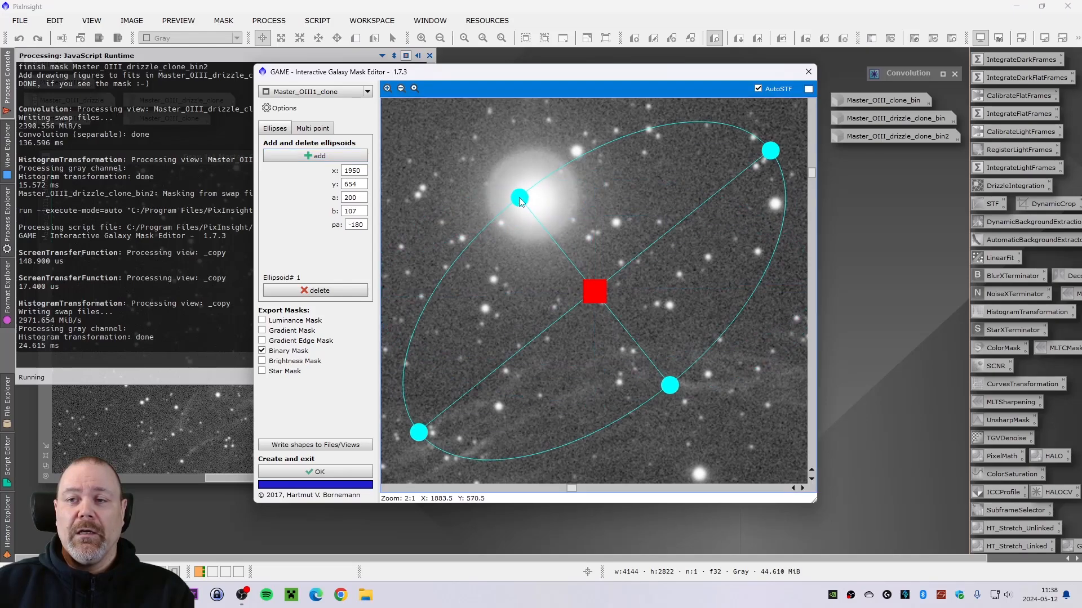
{"action": "left_click_drag", "start_coordinate": [773, 152], "coordinate": [667, 235]}
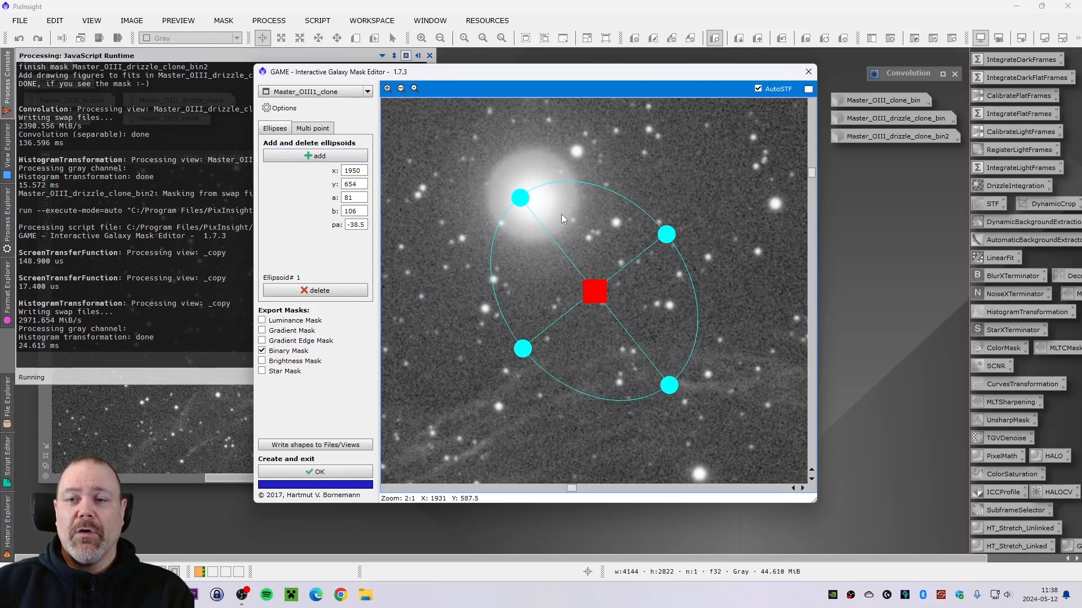
{"action": "left_click_drag", "start_coordinate": [519, 199], "coordinate": [595, 223]}
{"action": "left_click_drag", "start_coordinate": [595, 292], "coordinate": [535, 197]}
- Reshape the ellipse into a circle about 42 pixels in radius covering the bright star's halo
{"action": "left_click_drag", "start_coordinate": [529, 125], "coordinate": [531, 138]}
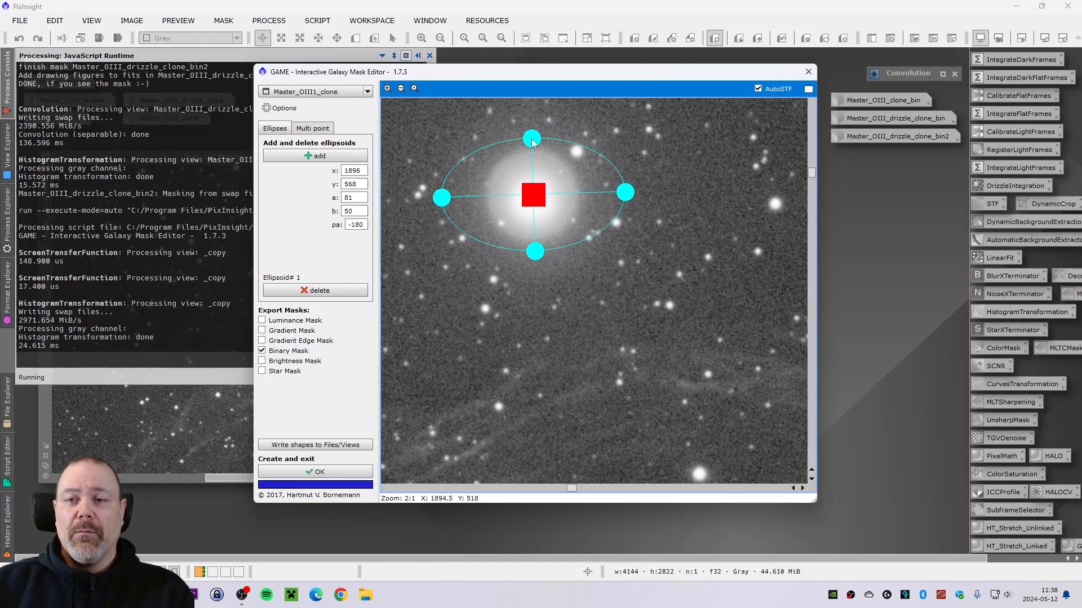
{"action": "left_click_drag", "start_coordinate": [624, 187], "coordinate": [588, 196]}
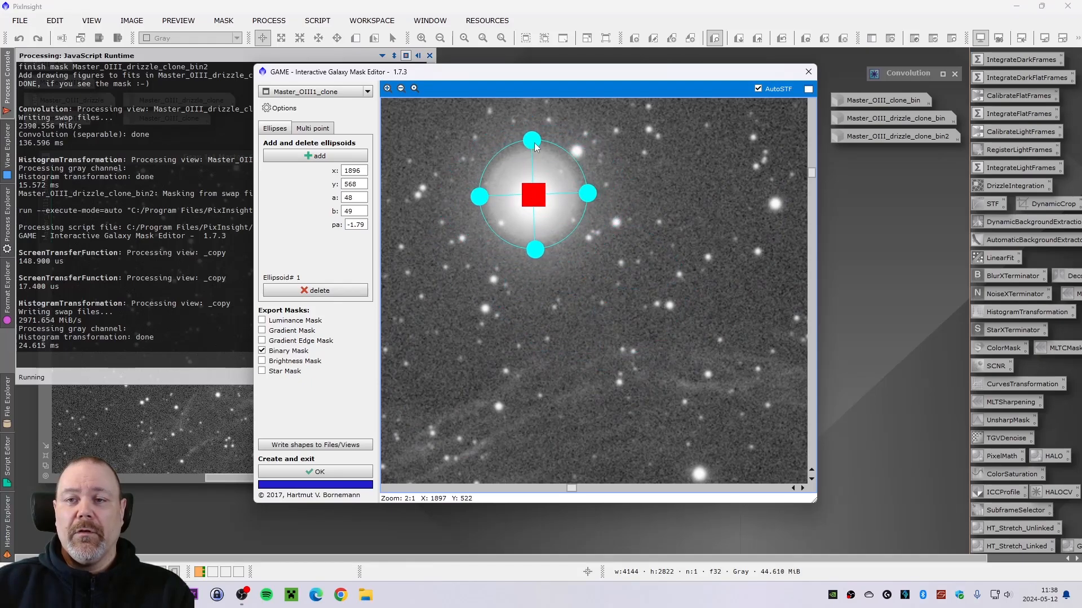
{"action": "left_click_drag", "start_coordinate": [535, 143], "coordinate": [534, 146]}
{"action": "left_click_drag", "start_coordinate": [589, 200], "coordinate": [583, 199]}
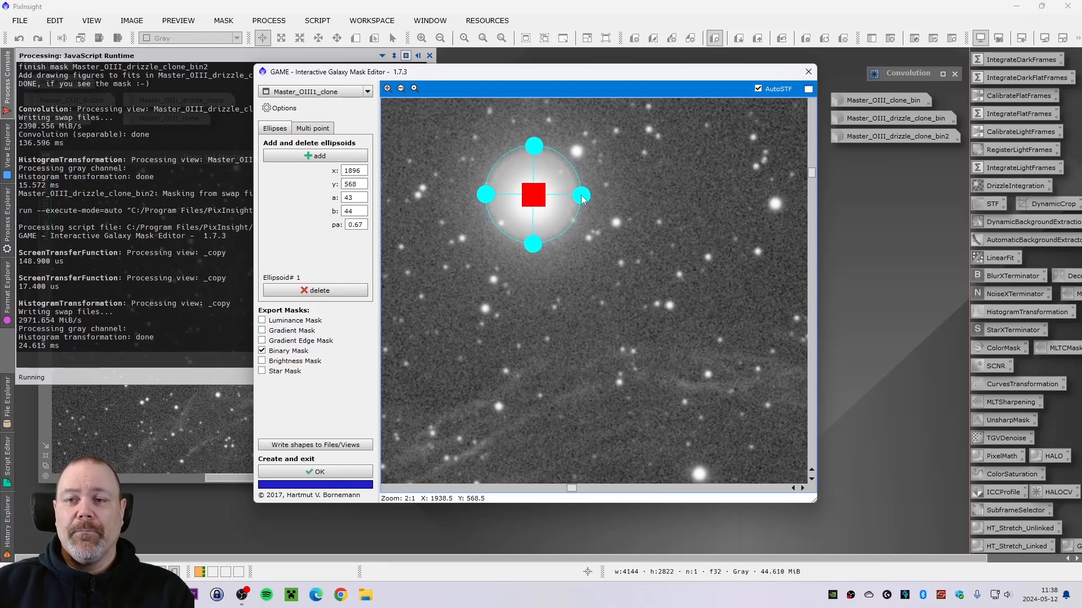
{"action": "left_click_drag", "start_coordinate": [537, 152], "coordinate": [538, 154]}
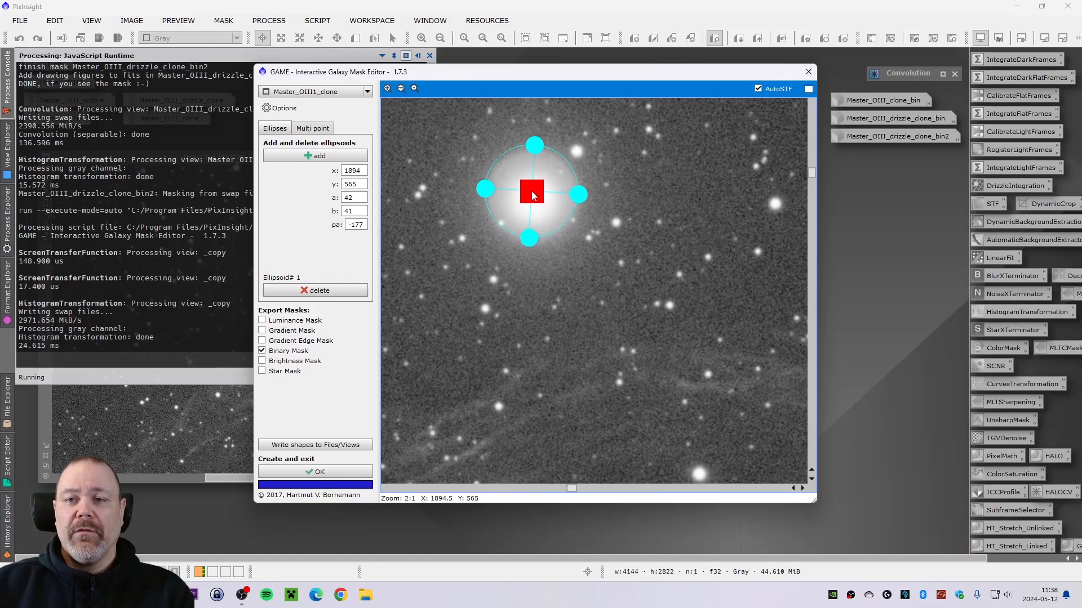
{"action": "left_click_drag", "start_coordinate": [535, 198], "coordinate": [581, 199]}
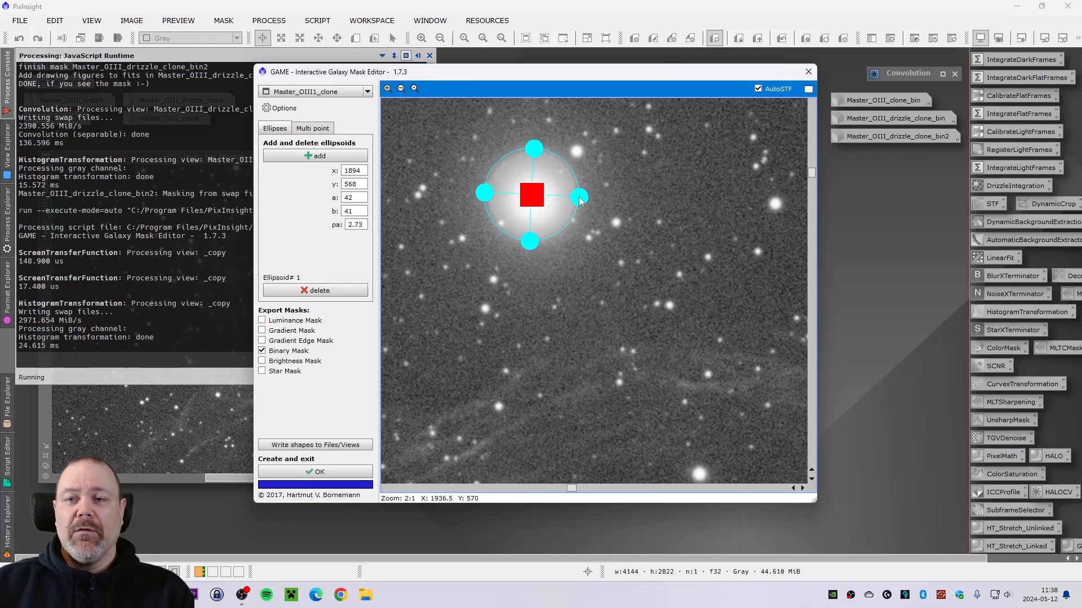
{"action": "left_click_drag", "start_coordinate": [534, 156], "coordinate": [534, 151]}
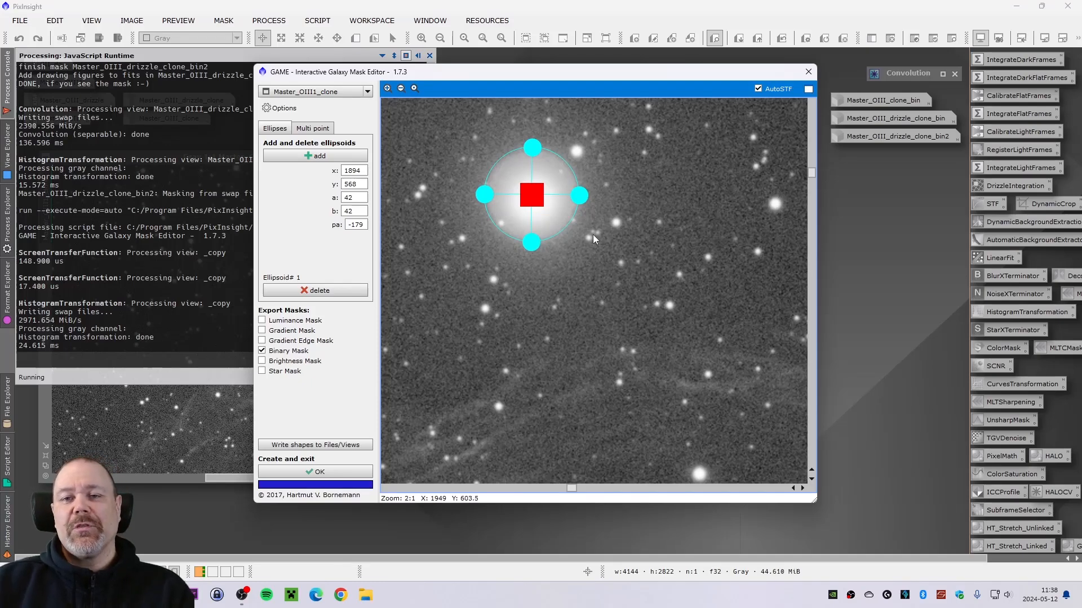
- Generate the binary mask from the ellipse and arrange the mask and image windows side by side
{"action": "left_click", "coordinate": [315, 472]}
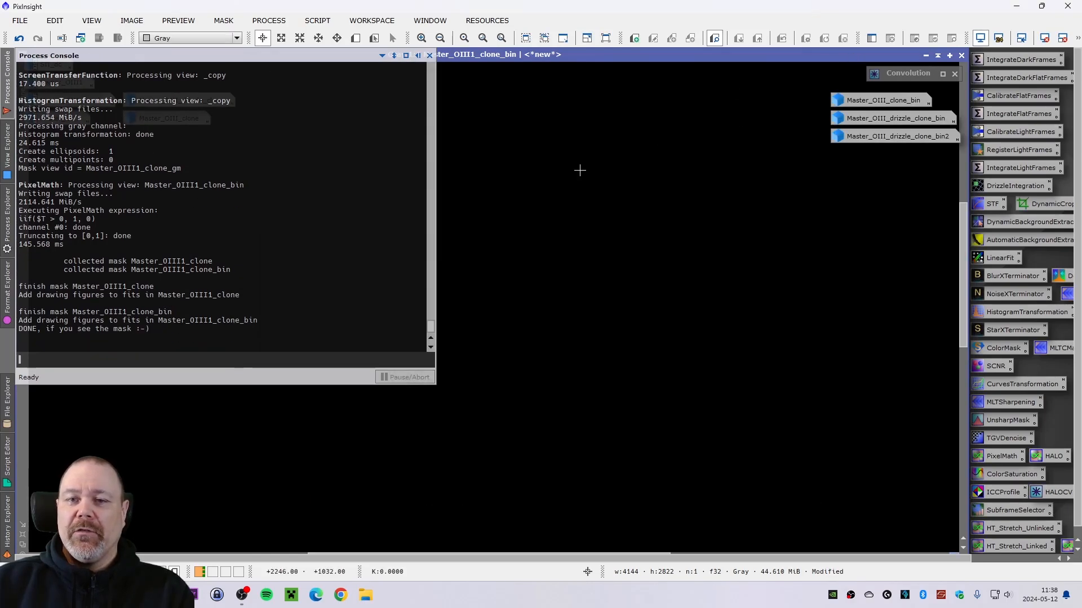
{"action": "left_click", "coordinate": [22, 534]}
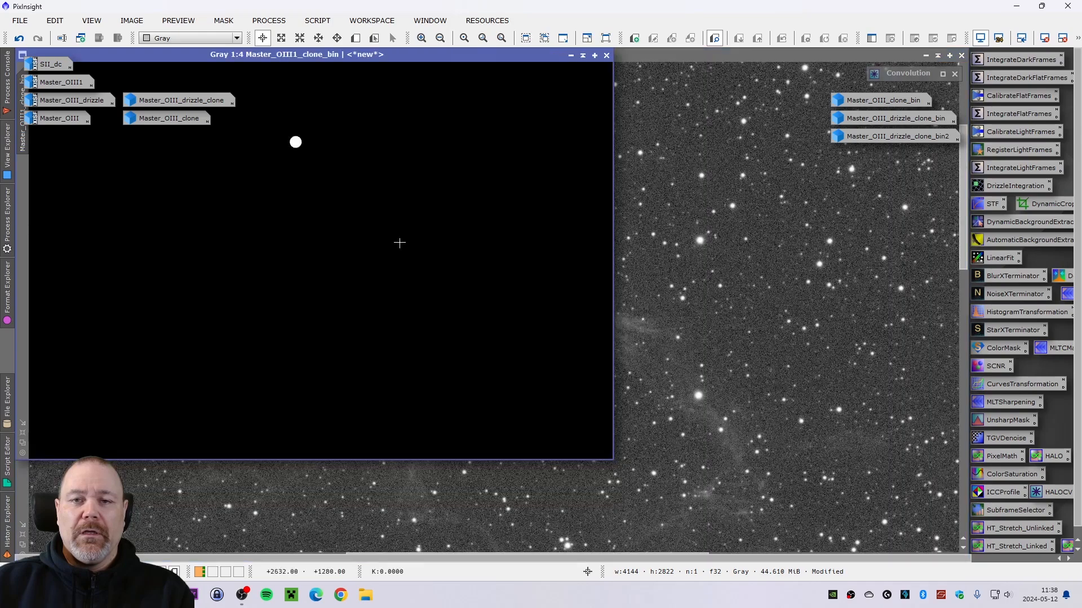
{"action": "left_click", "coordinate": [903, 55]}
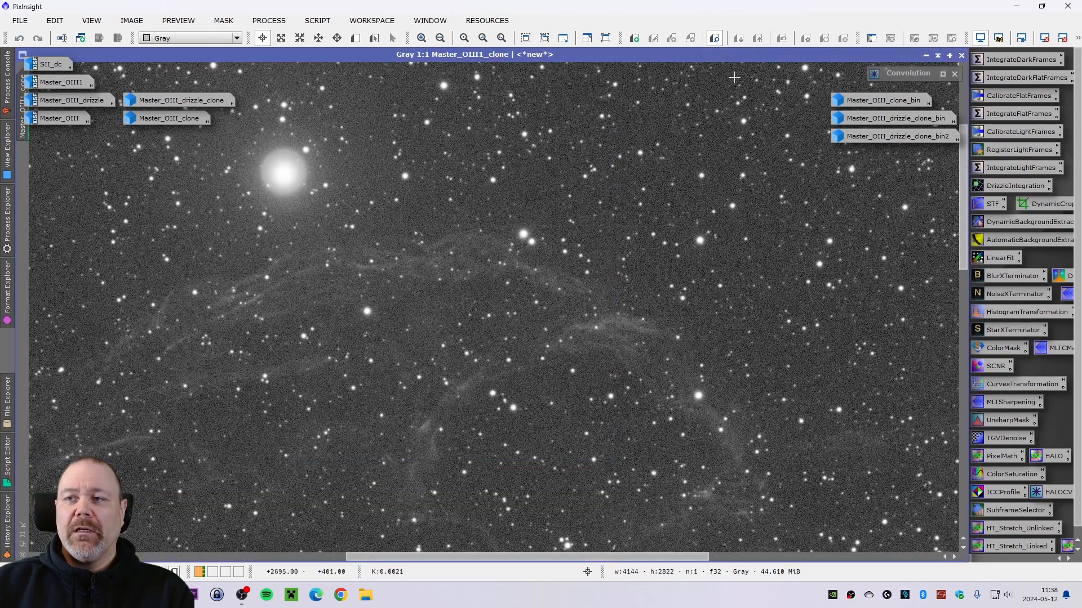
{"action": "left_click", "coordinate": [23, 534]}
{"action": "left_click_drag", "start_coordinate": [361, 54], "coordinate": [386, 112]}
{"action": "left_click", "coordinate": [385, 102]}
{"action": "left_click_drag", "start_coordinate": [374, 55], "coordinate": [587, 87]}
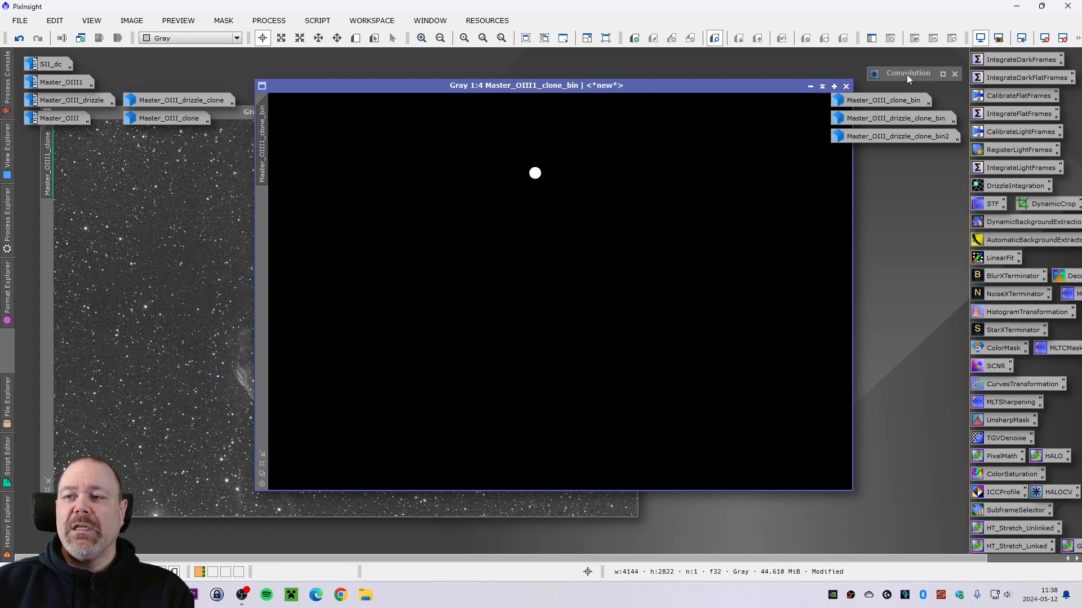
- Blur the binary star mask with Convolution using a StdDev of 20
{"action": "double_click", "coordinate": [907, 74]}
{"action": "left_click_drag", "start_coordinate": [740, 223], "coordinate": [545, 211]}
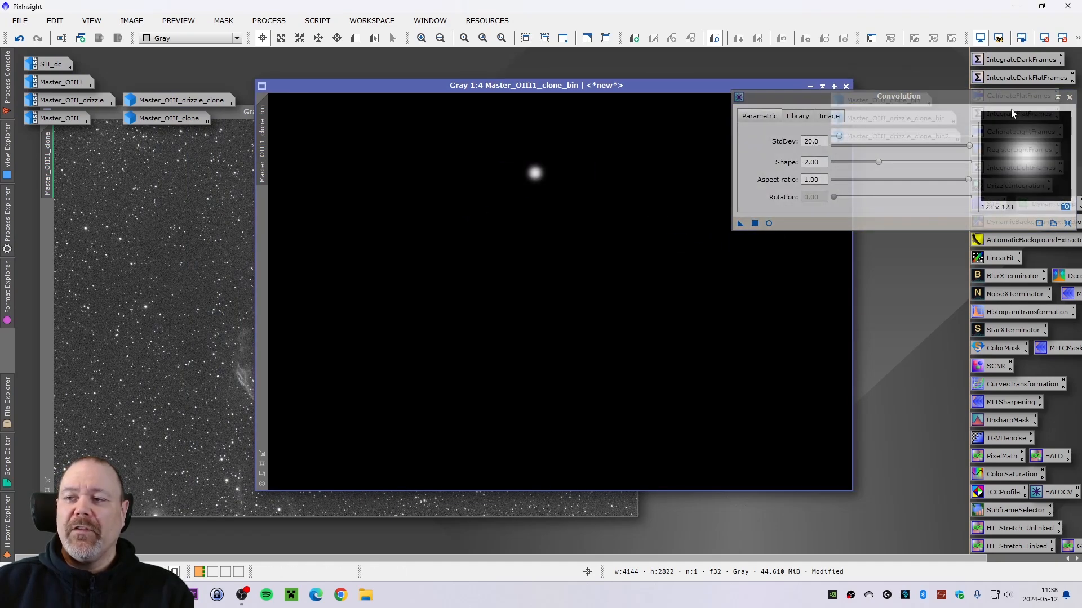
{"action": "left_click", "coordinate": [1058, 98]}
- Apply the blurred mask to Master_OIII1_clone and minimize the mask window
{"action": "left_click_drag", "start_coordinate": [623, 85], "coordinate": [770, 138]}
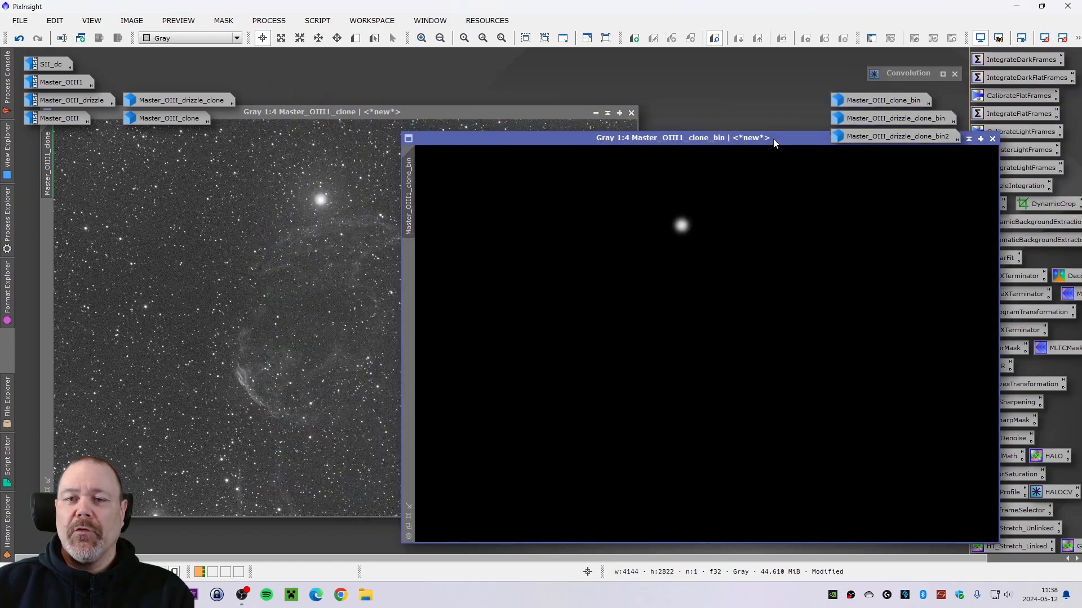
{"action": "left_click_drag", "start_coordinate": [416, 212], "coordinate": [48, 284]}
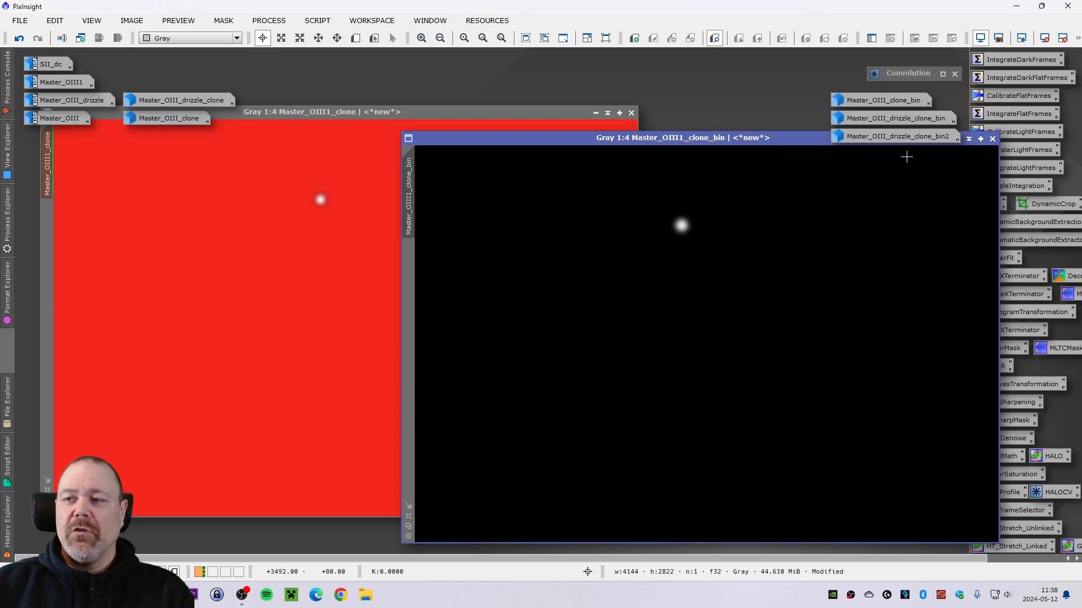
{"action": "left_click_drag", "start_coordinate": [787, 139], "coordinate": [631, 147]}
{"action": "left_click", "coordinate": [801, 147]}
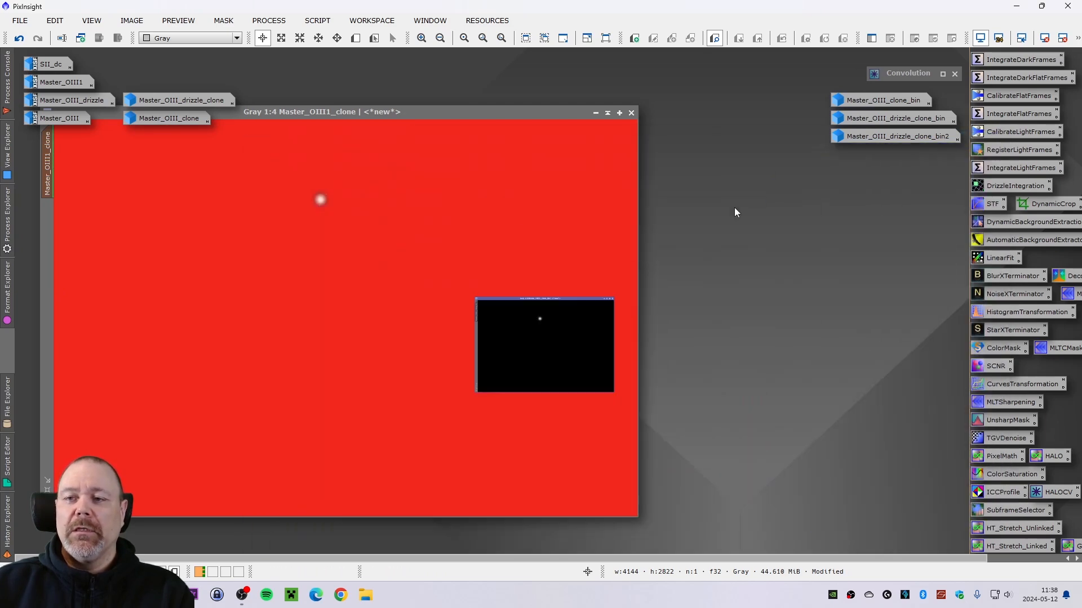
{"action": "left_click_drag", "start_coordinate": [582, 356], "coordinate": [867, 158]}
- Hide the mask overlay on Master_OIII1_clone and reposition its window
{"action": "left_click_drag", "start_coordinate": [343, 111], "coordinate": [360, 133]}
{"action": "left_click", "coordinate": [224, 21]}
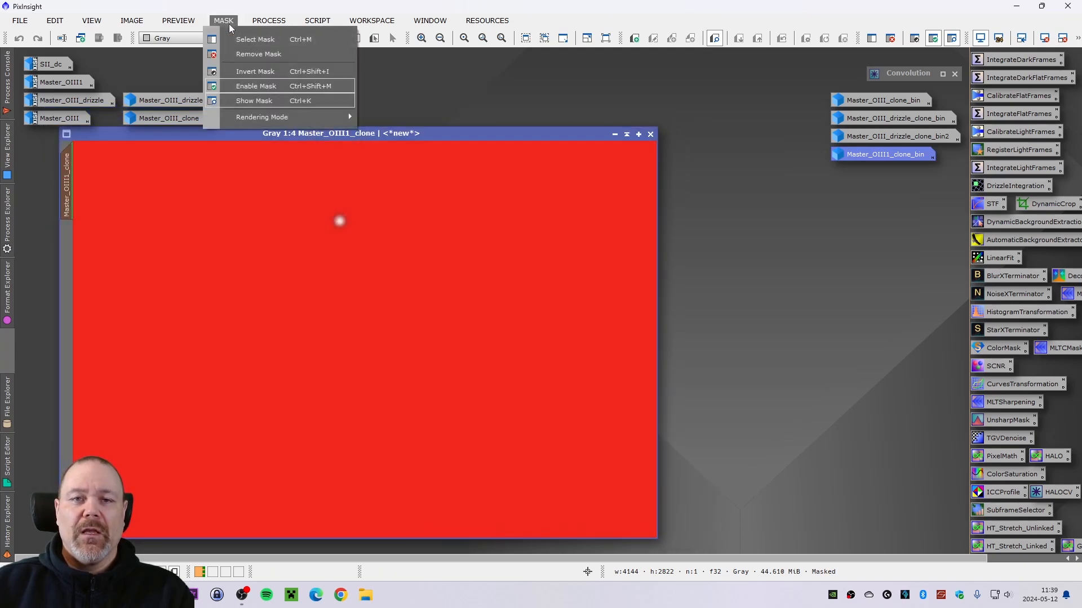
{"action": "left_click", "coordinate": [271, 102]}
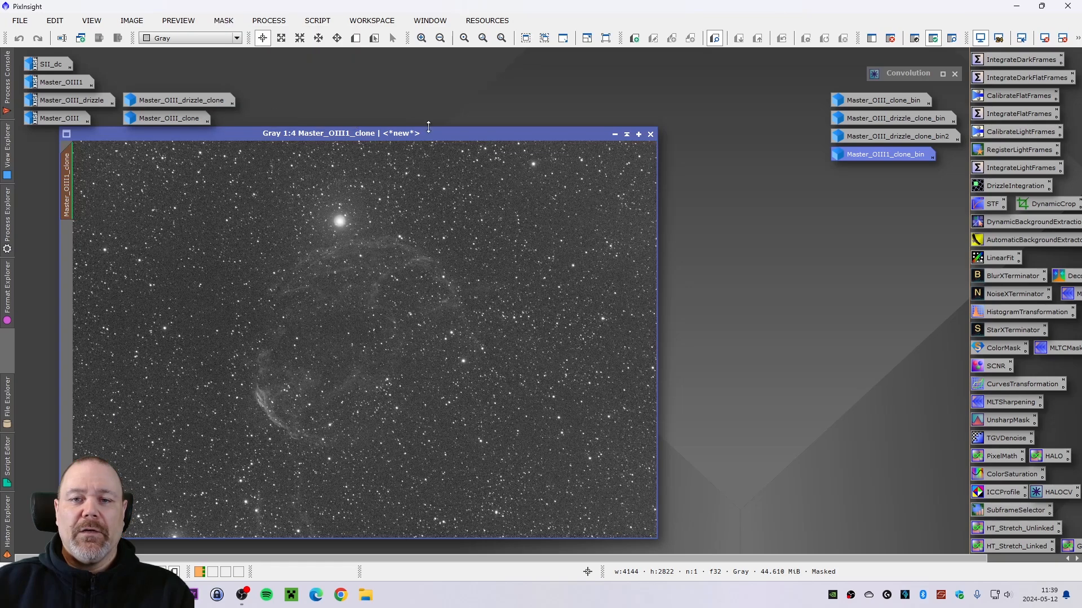
{"action": "left_click_drag", "start_coordinate": [424, 140], "coordinate": [397, 145]}
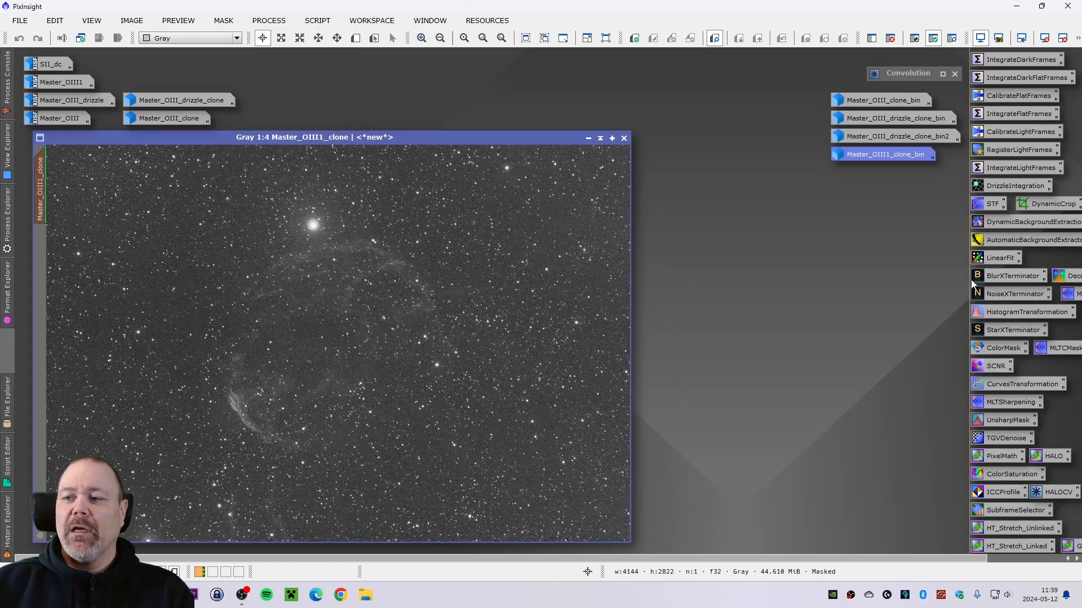
- Open HistogramTransformation, target Master_OIII1_clone and start the real-time preview
{"action": "double_click", "coordinate": [1021, 311]}
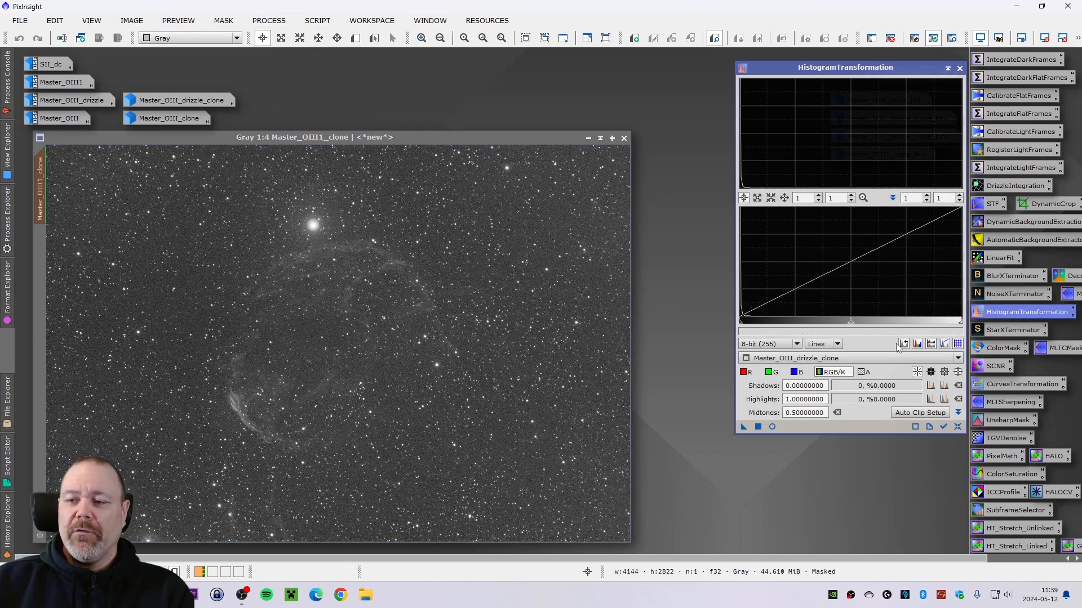
{"action": "left_click", "coordinate": [830, 360]}
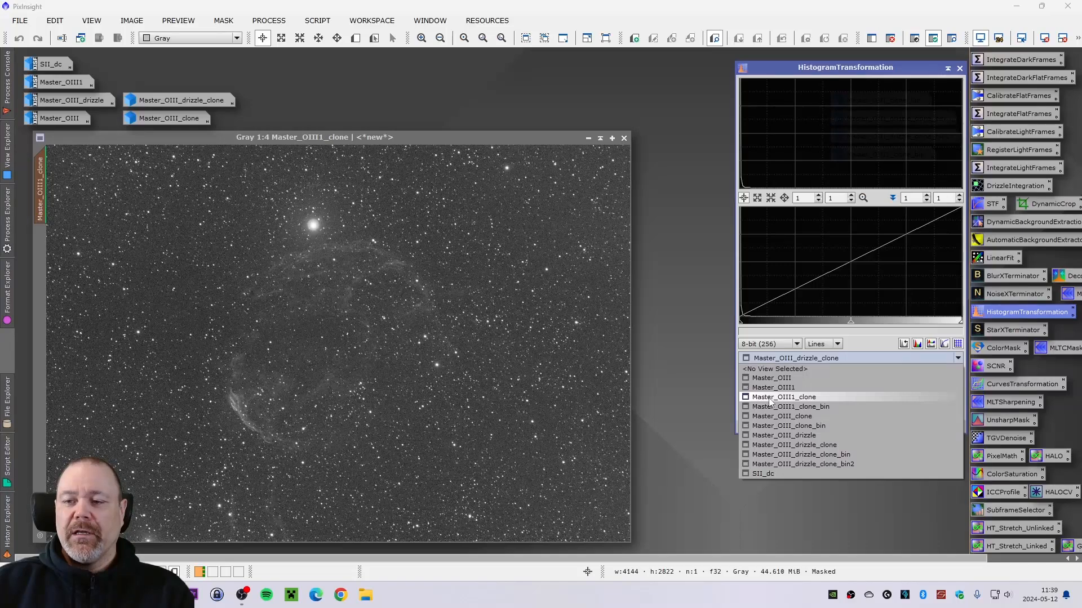
{"action": "left_click", "coordinate": [799, 397]}
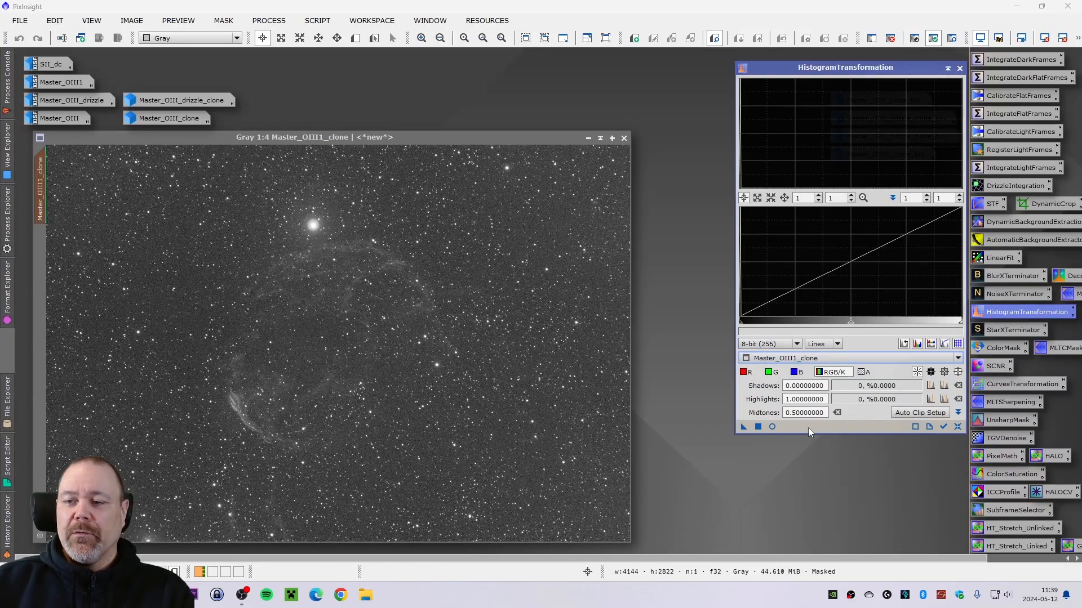
{"action": "left_click", "coordinate": [772, 427]}
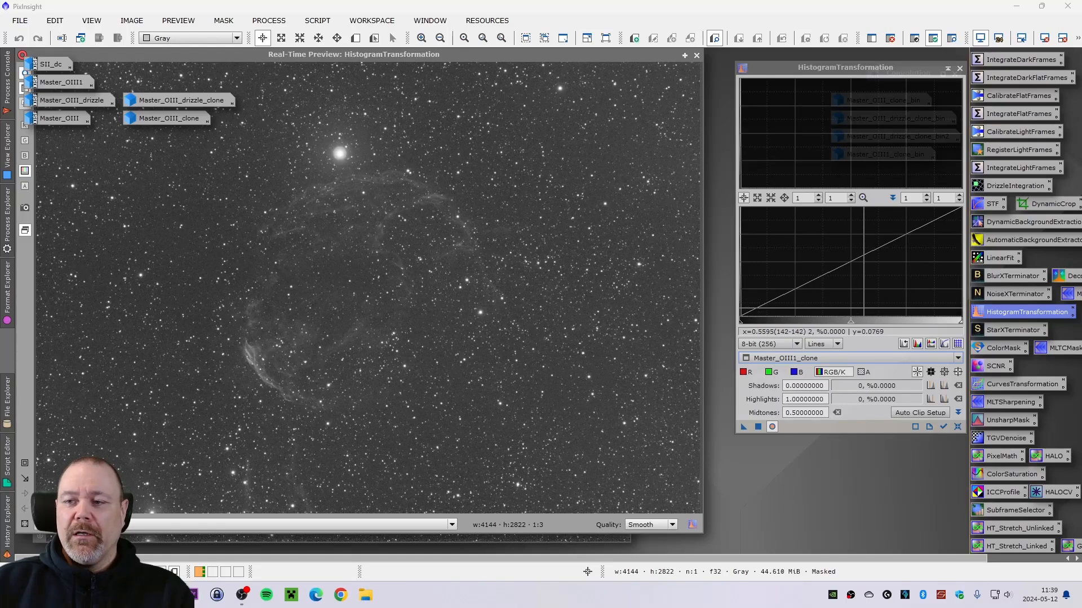
- Stretch Master_OIII1_clone with HistogramTransformation at midtones 0.55189873, then close the real-time preview and the HistogramTransformation window
{"action": "left_click_drag", "start_coordinate": [851, 327], "coordinate": [888, 322]}
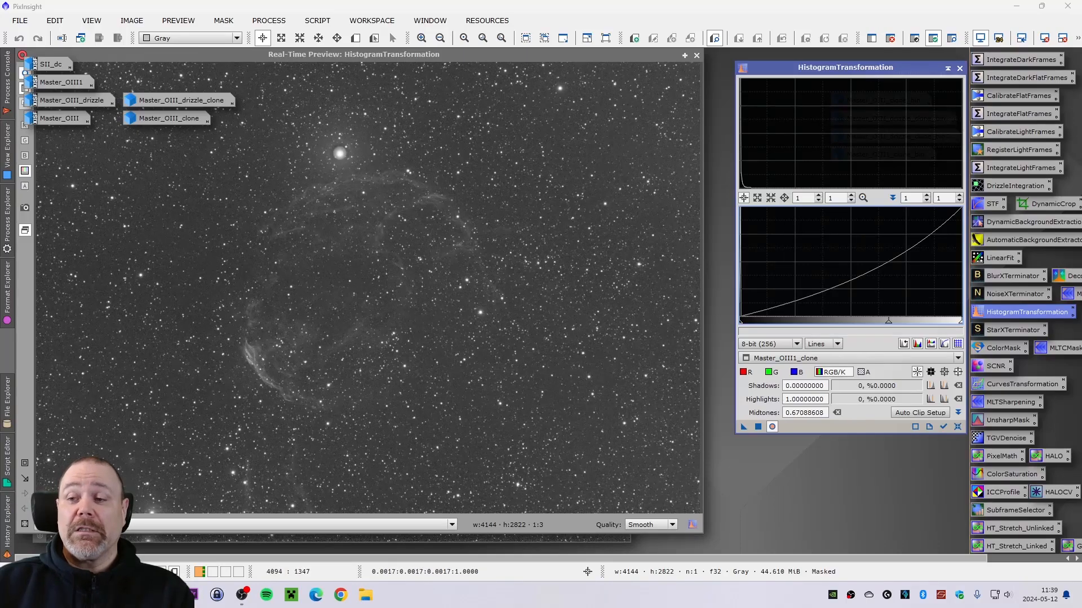
{"action": "left_click", "coordinate": [957, 427]}
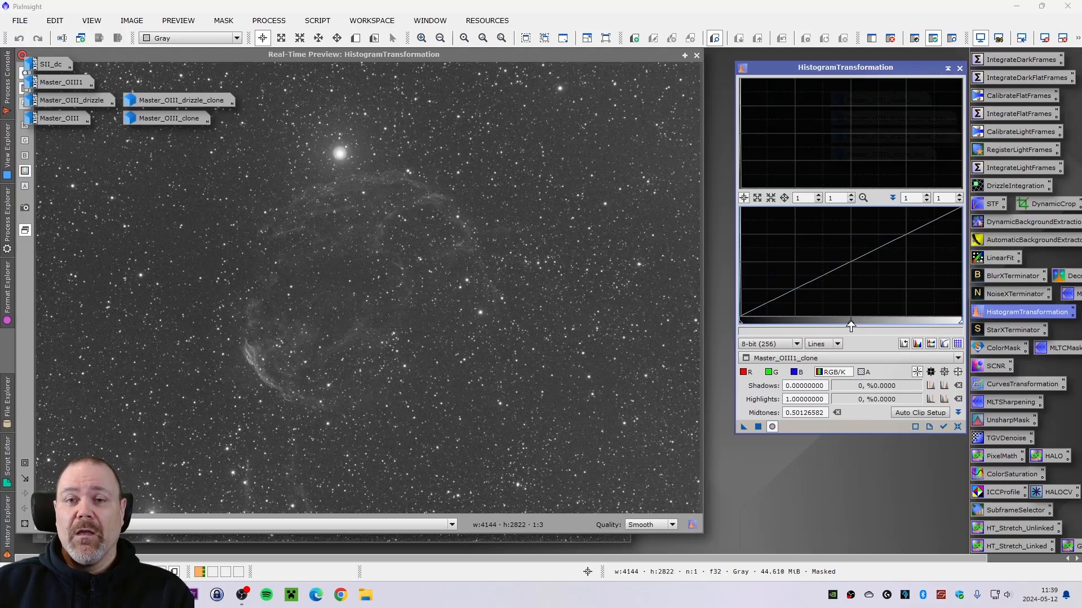
{"action": "left_click_drag", "start_coordinate": [850, 326], "coordinate": [862, 319]}
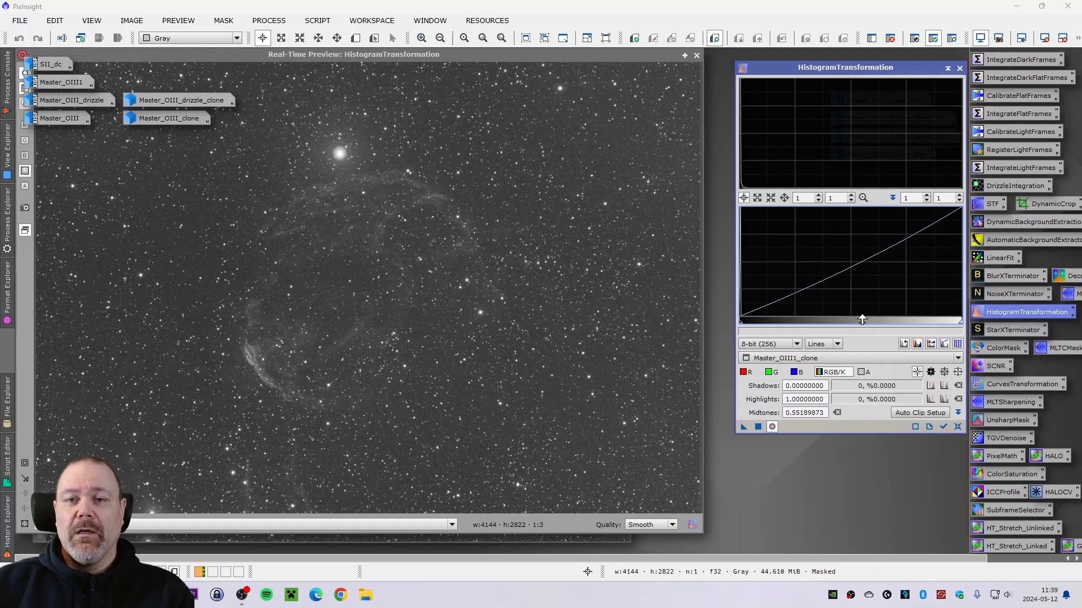
{"action": "left_click", "coordinate": [759, 427]}
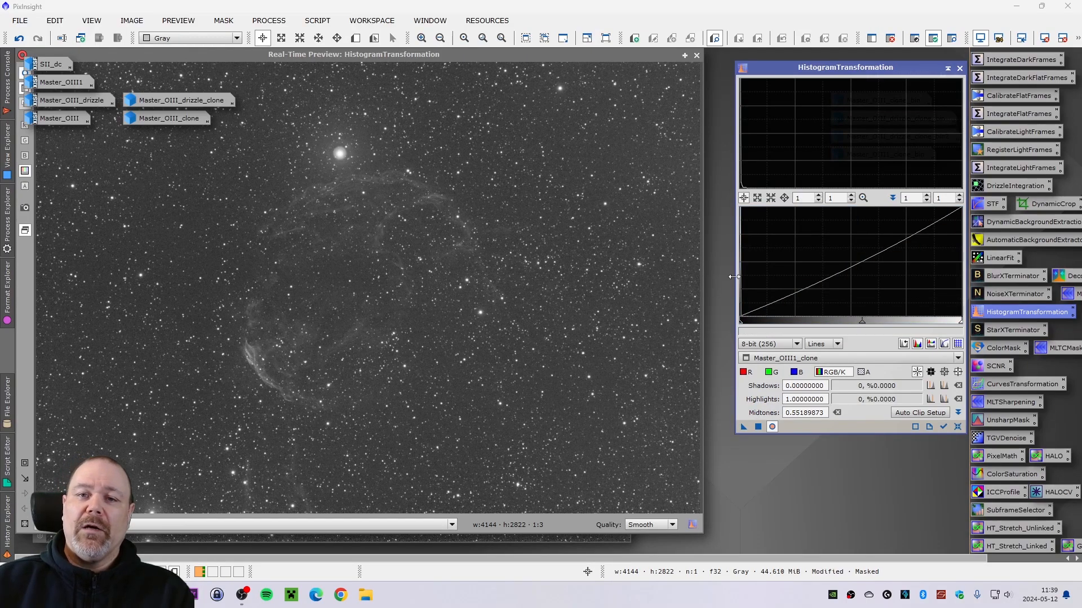
{"action": "left_click", "coordinate": [696, 55]}
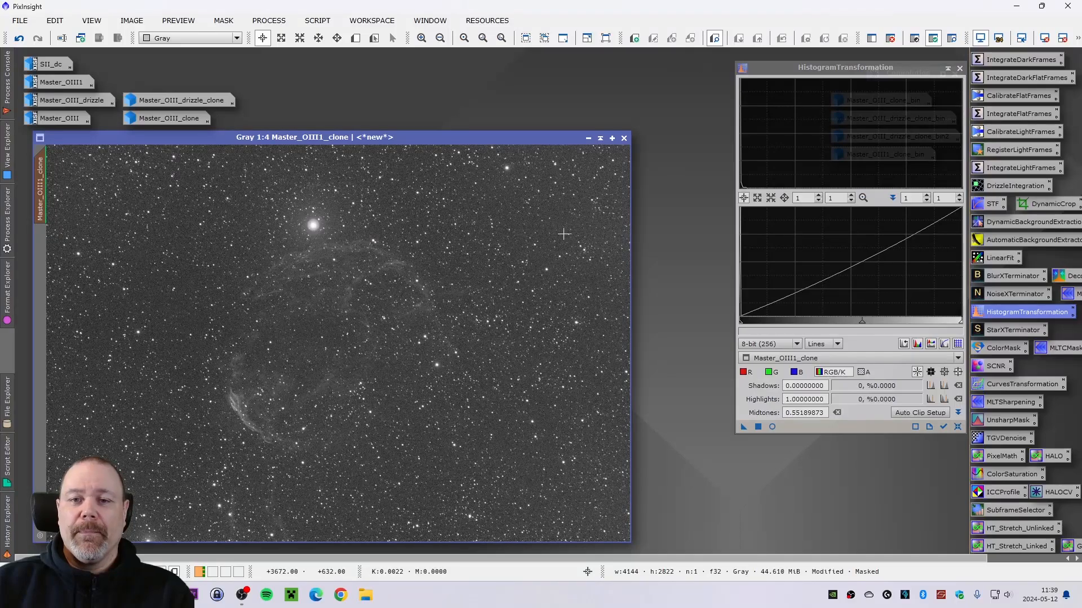
{"action": "left_click_drag", "start_coordinate": [374, 137], "coordinate": [389, 137]}
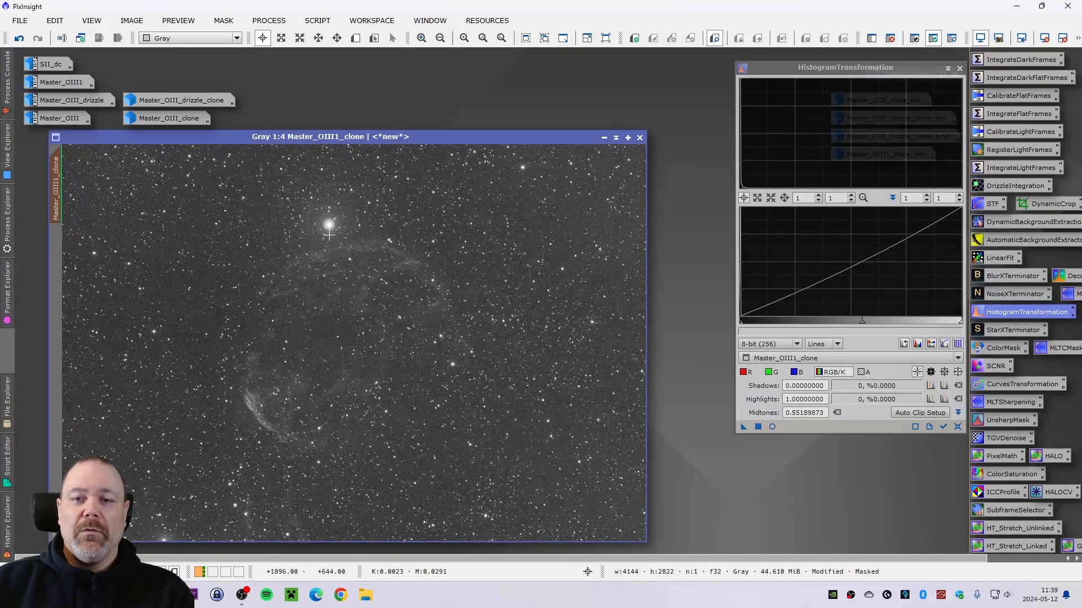
{"action": "left_click", "coordinate": [959, 68]}
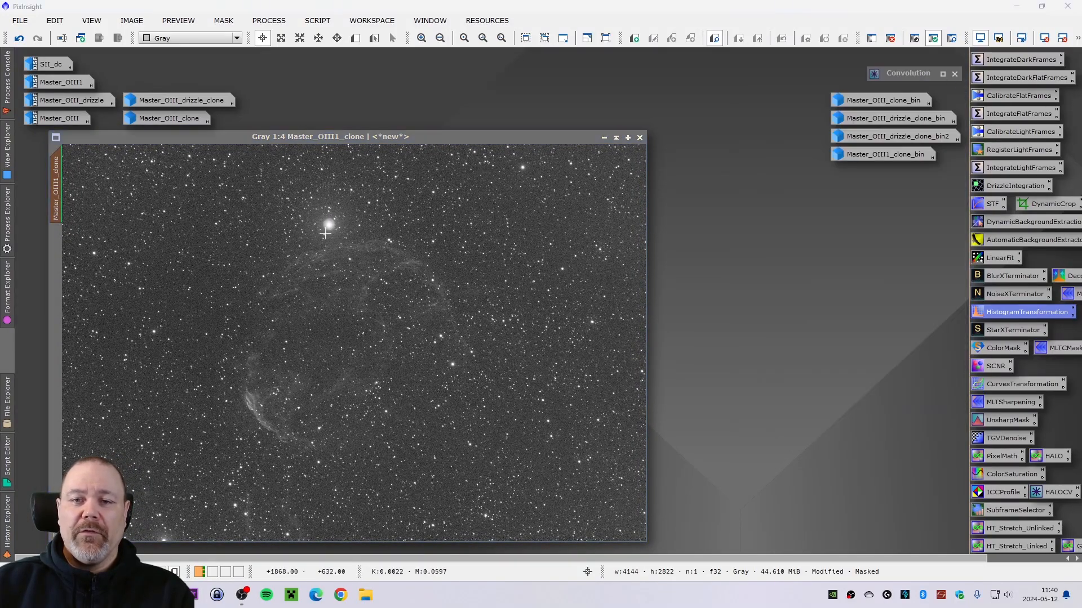
- Zoom in around the bright star and toggle undo and redo to compare the image before and after the stretch
{"action": "scroll", "coordinate": [308, 224], "scroll_direction": "up", "scroll_amount": 3}
{"action": "scroll", "coordinate": [229, 226], "scroll_direction": "up", "scroll_amount": 1}
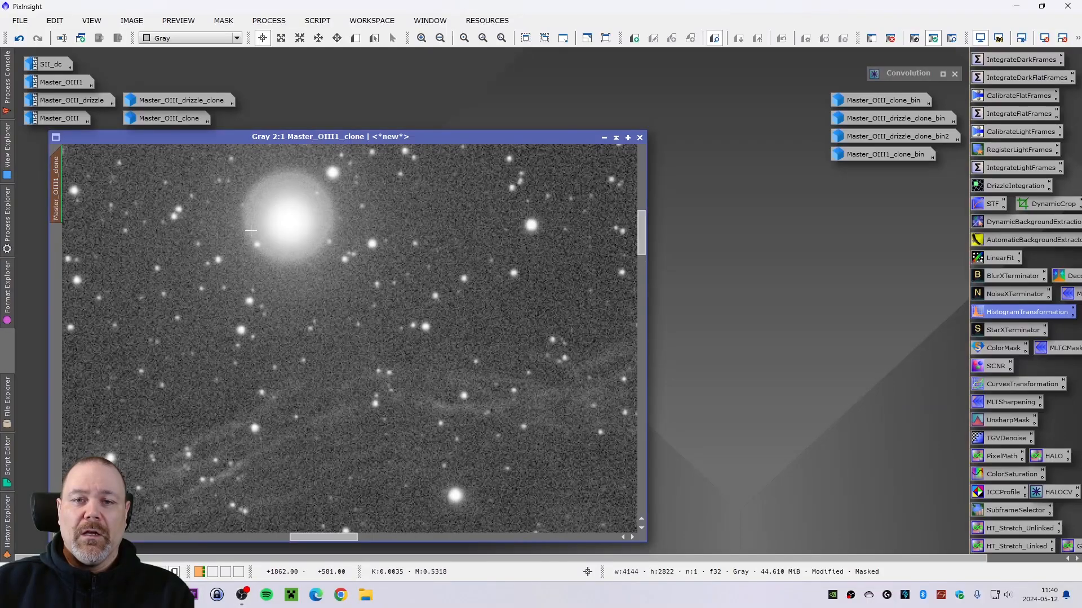
{"action": "scroll", "coordinate": [251, 230], "scroll_direction": "down", "scroll_amount": 1}
{"action": "scroll", "coordinate": [250, 230], "scroll_direction": "up", "scroll_amount": 1}
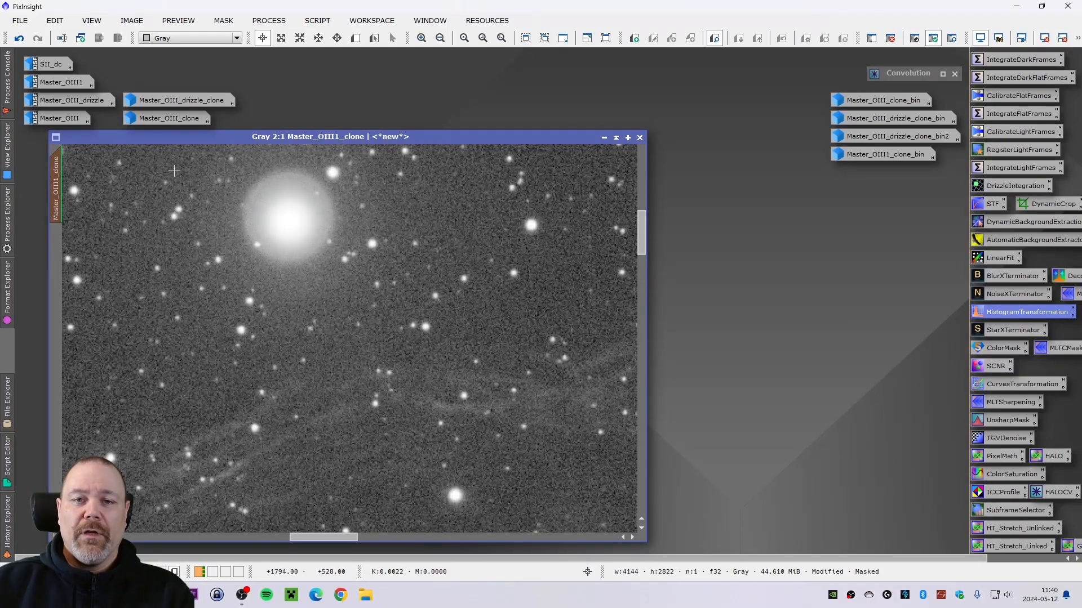
{"action": "left_click", "coordinate": [17, 40]}
{"action": "left_click", "coordinate": [38, 40]}
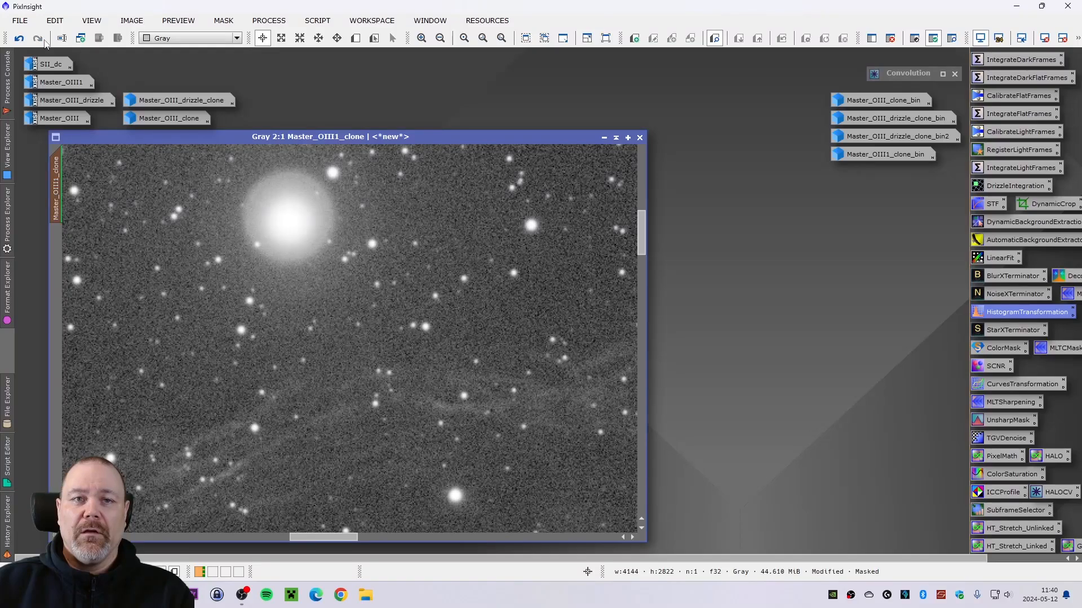
{"action": "left_click", "coordinate": [17, 40]}
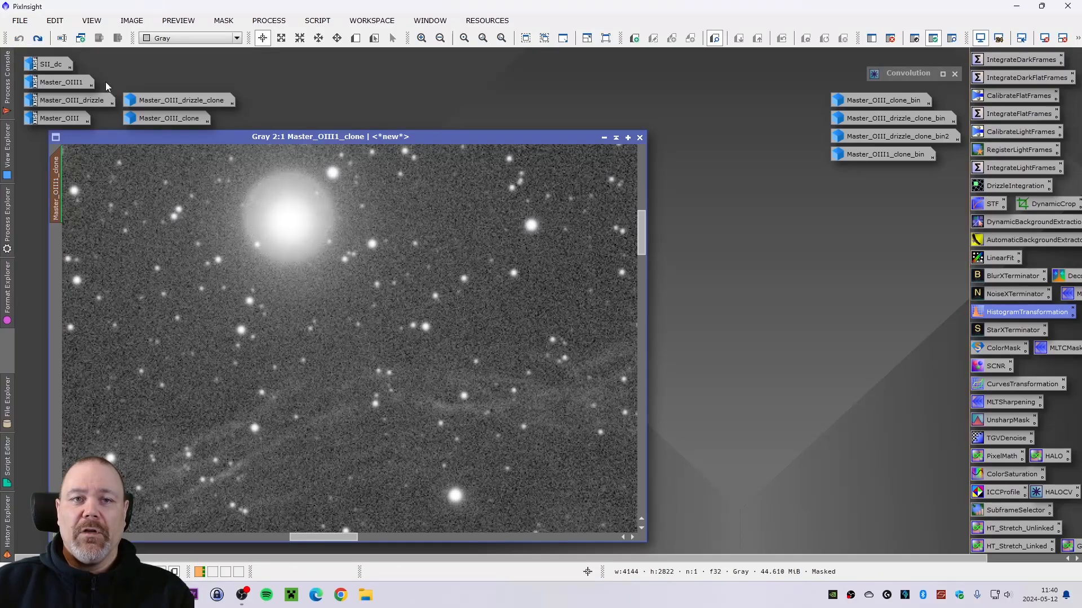
{"action": "left_click", "coordinate": [37, 38]}
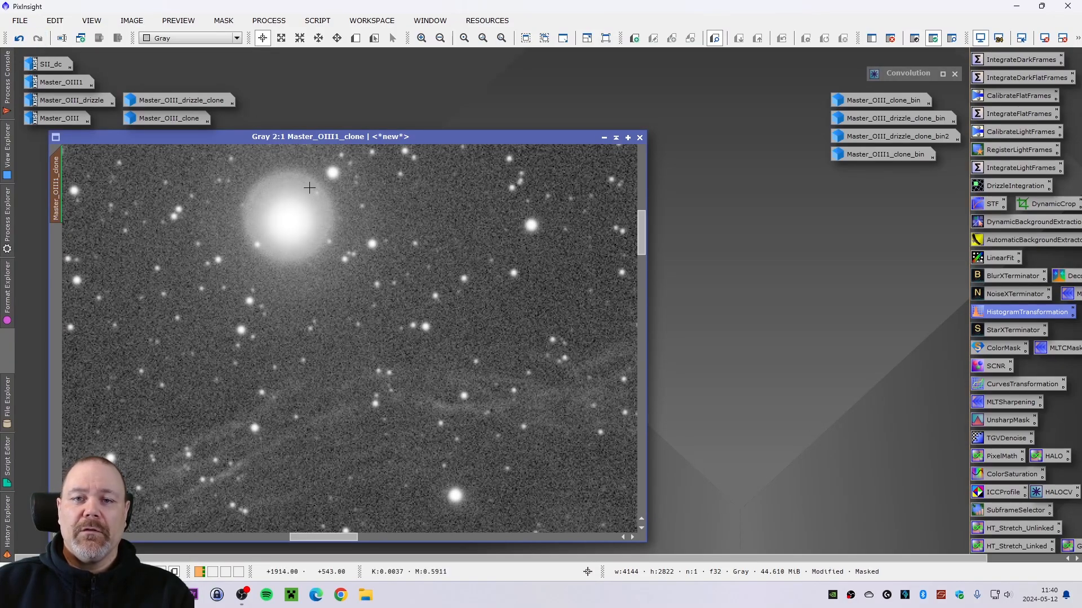
{"action": "scroll", "coordinate": [317, 232], "scroll_direction": "up", "scroll_amount": 1}
{"action": "scroll", "coordinate": [318, 231], "scroll_direction": "down", "scroll_amount": 4}
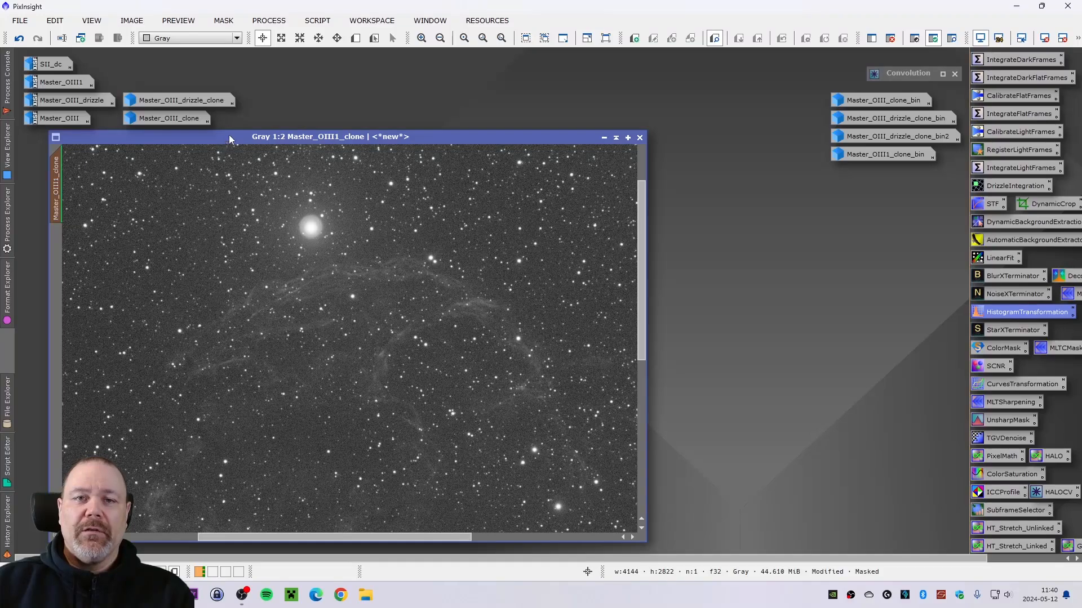
- Remove the mask from Master_OIII1_clone and launch the GAME script from the utilities scripts
{"action": "left_click", "coordinate": [223, 20]}
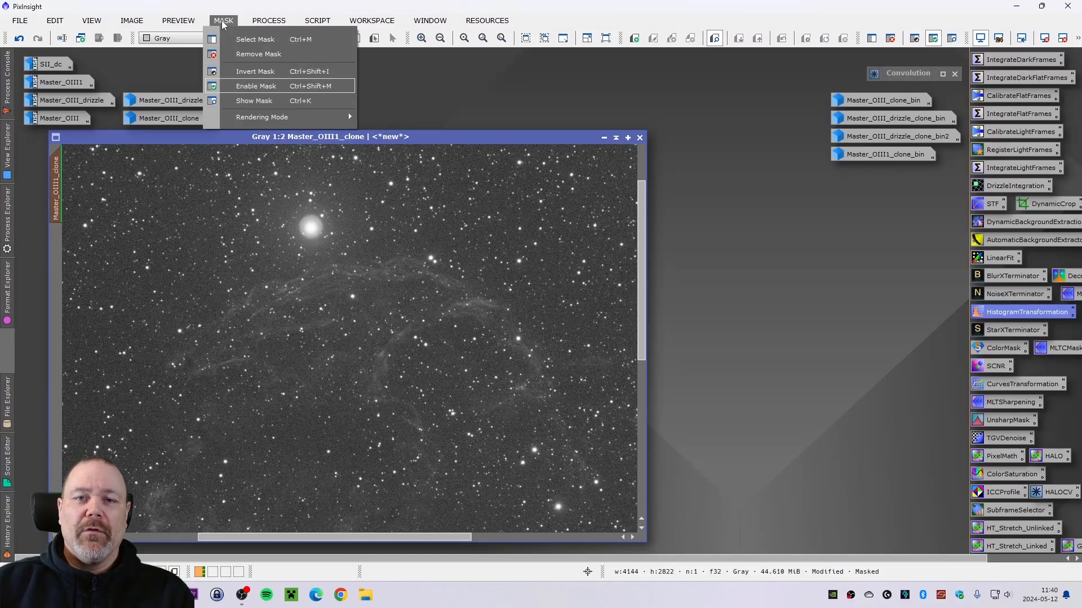
{"action": "left_click", "coordinate": [252, 55]}
{"action": "left_click", "coordinate": [320, 22]}
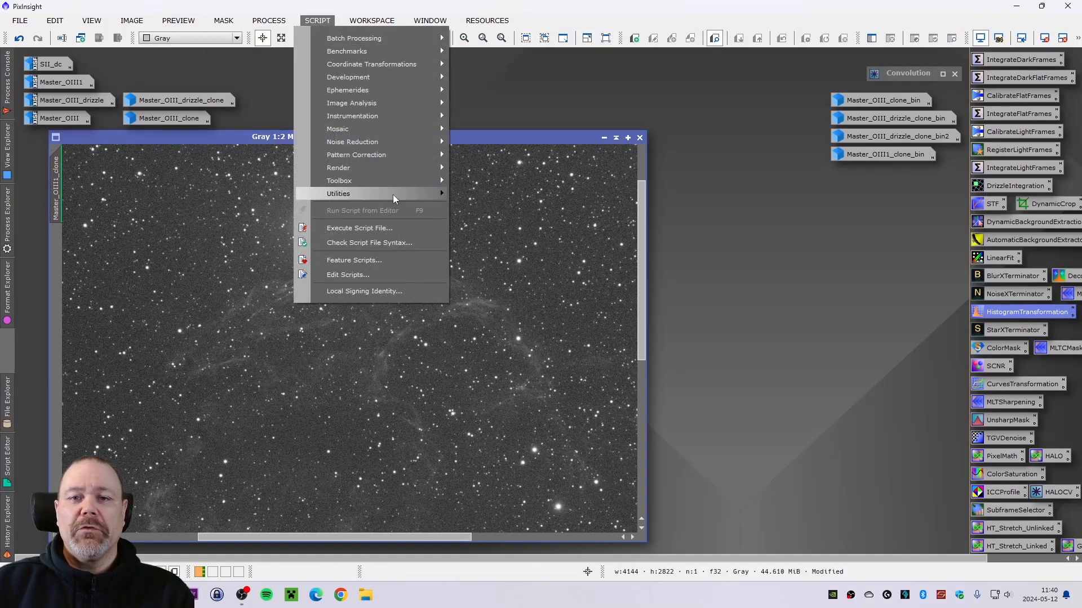
{"action": "mouse_move", "coordinate": [396, 194]}
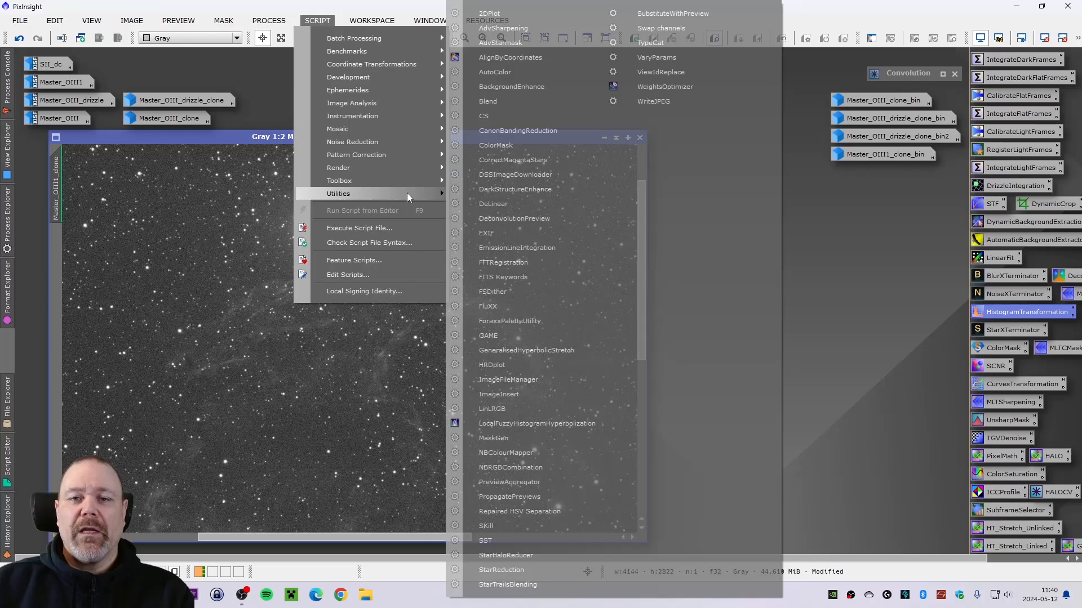
{"action": "left_click", "coordinate": [510, 336]}
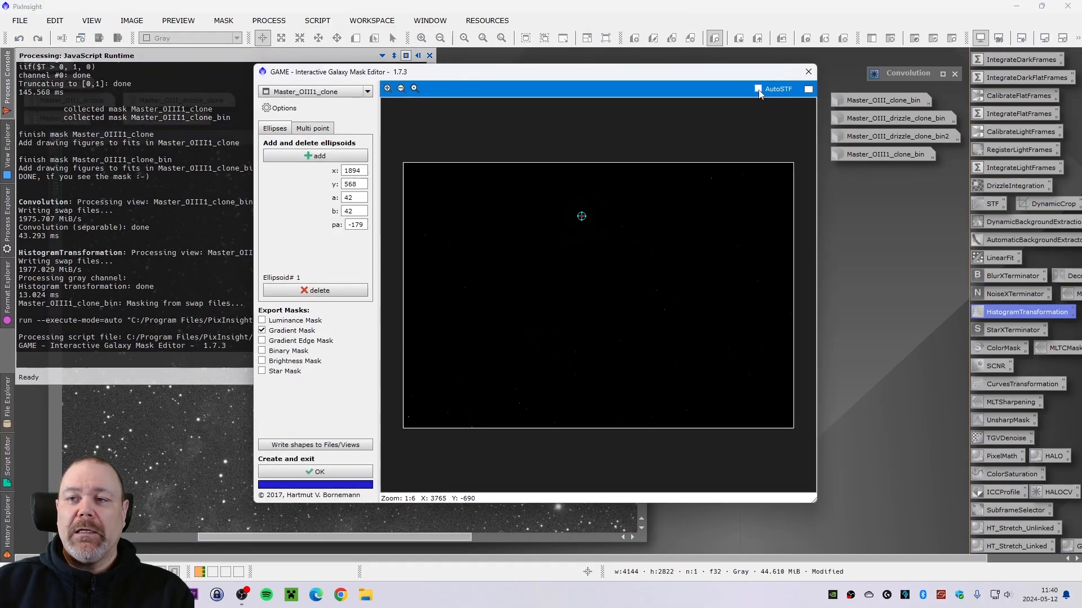
- Create a binary GAME mask with an ellipse of a 40 and b 40 over the bright star, with AutoSTF enabled
{"action": "left_click", "coordinate": [758, 89]}
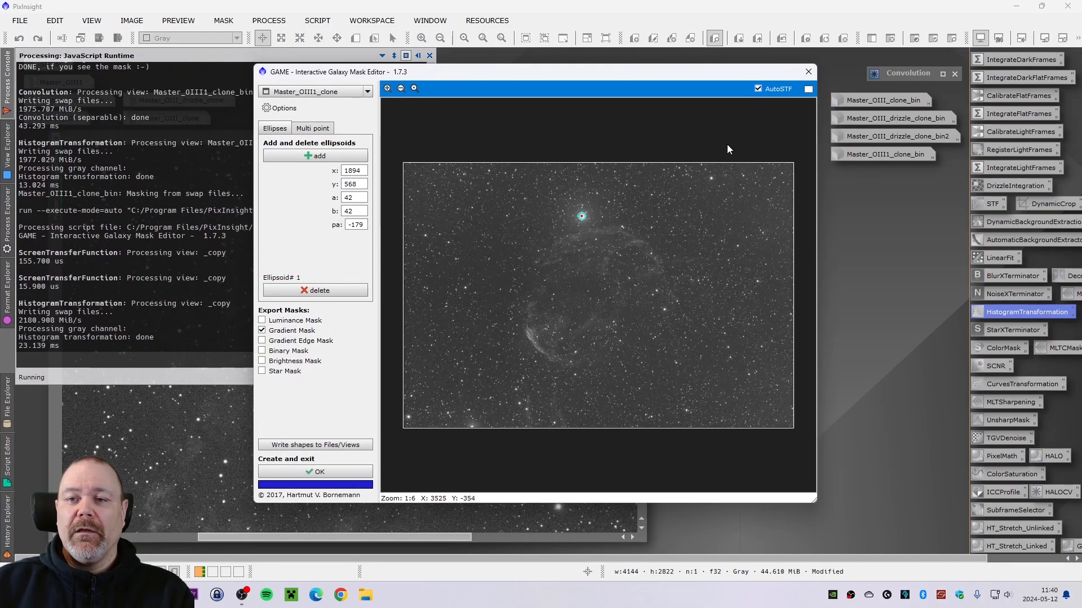
{"action": "left_click", "coordinate": [262, 330]}
{"action": "left_click", "coordinate": [262, 350]}
{"action": "scroll", "coordinate": [584, 202], "scroll_direction": "up", "scroll_amount": 6}
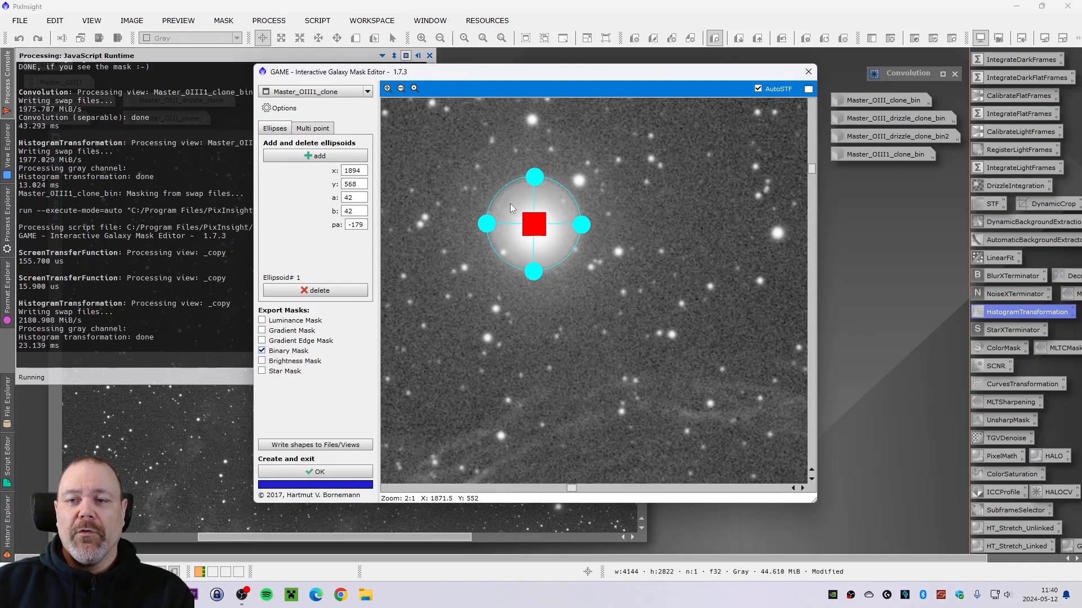
{"action": "left_click_drag", "start_coordinate": [535, 176], "coordinate": [535, 181]}
{"action": "left_click_drag", "start_coordinate": [580, 226], "coordinate": [580, 229]}
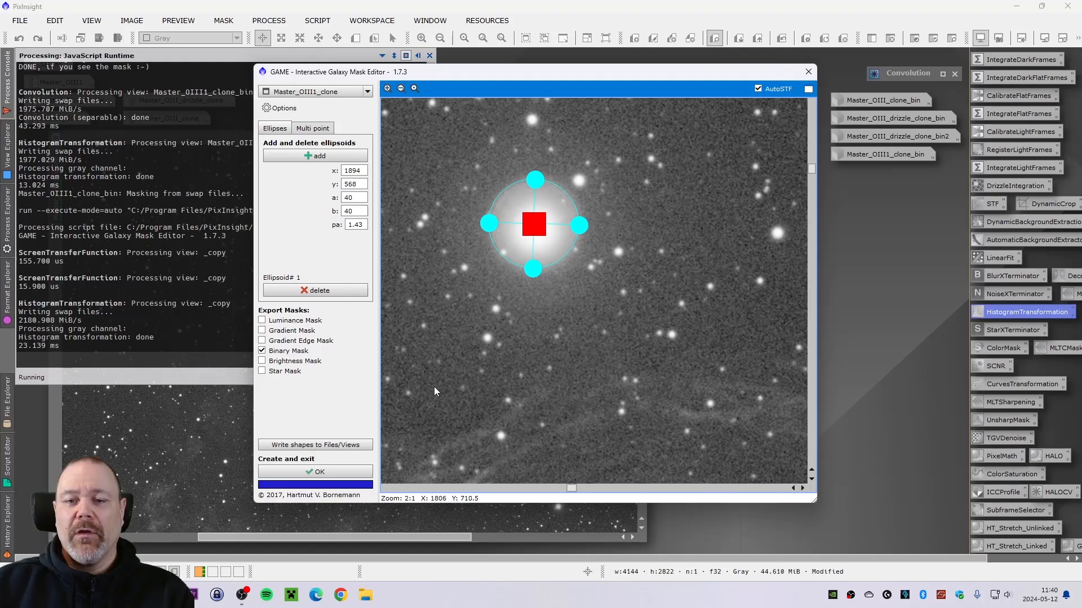
{"action": "left_click", "coordinate": [343, 474]}
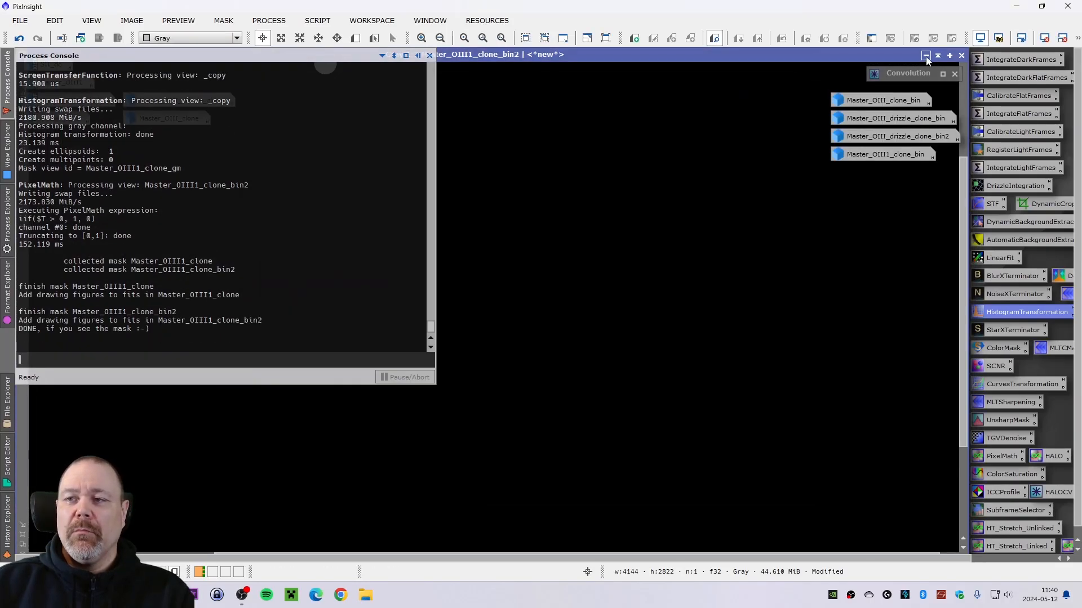
- Arrange the windows and blur the new Master_OIII1_clone_bin2 mask with Convolution
{"action": "left_click", "coordinate": [21, 536]}
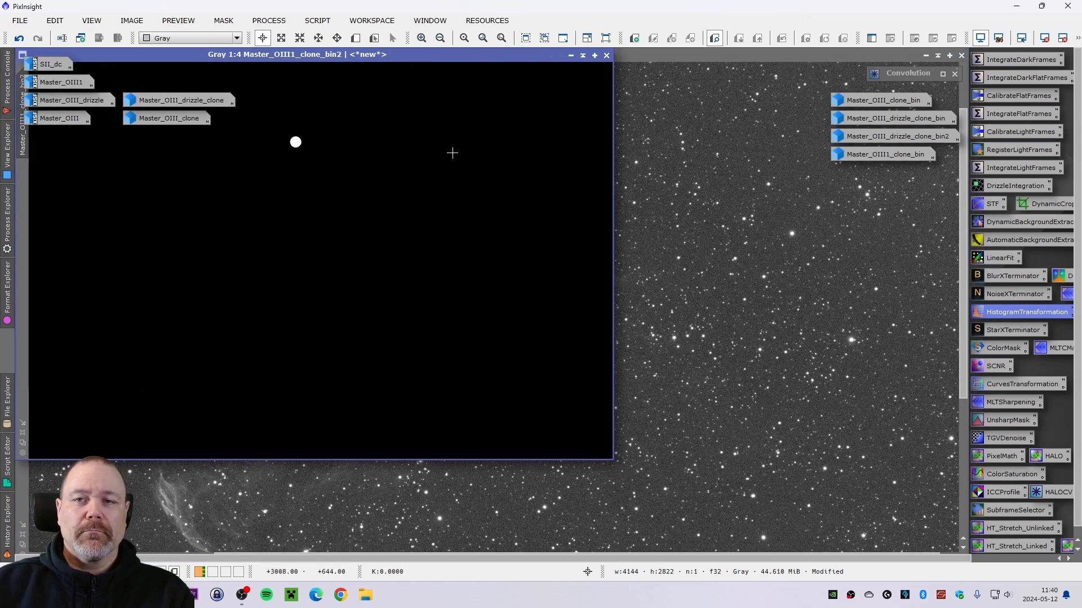
{"action": "left_click", "coordinate": [637, 66]}
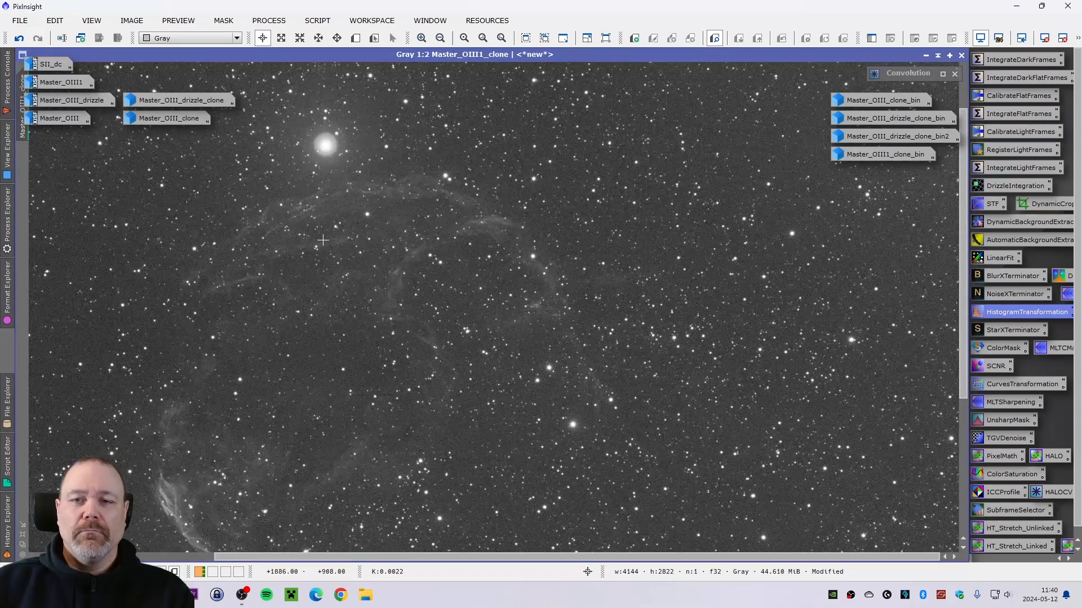
{"action": "left_click", "coordinate": [22, 536]}
{"action": "mouse_move", "coordinate": [327, 56]}
{"action": "left_mouse_down"}
{"action": "mouse_move", "coordinate": [401, 99]}
{"action": "mouse_move", "coordinate": [358, 117]}
{"action": "left_mouse_up"}
{"action": "left_click_drag", "start_coordinate": [361, 54], "coordinate": [586, 108]}
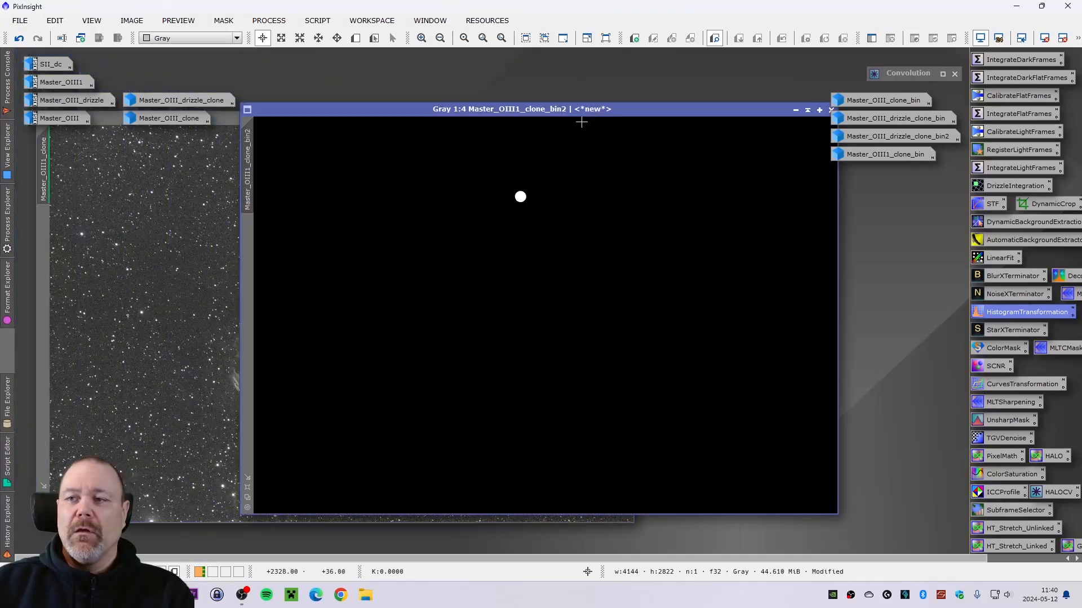
{"action": "double_click", "coordinate": [920, 77]}
{"action": "mouse_move", "coordinate": [740, 224]}
{"action": "left_mouse_down"}
{"action": "mouse_move", "coordinate": [625, 264]}
{"action": "mouse_move", "coordinate": [704, 235]}
{"action": "left_mouse_up"}
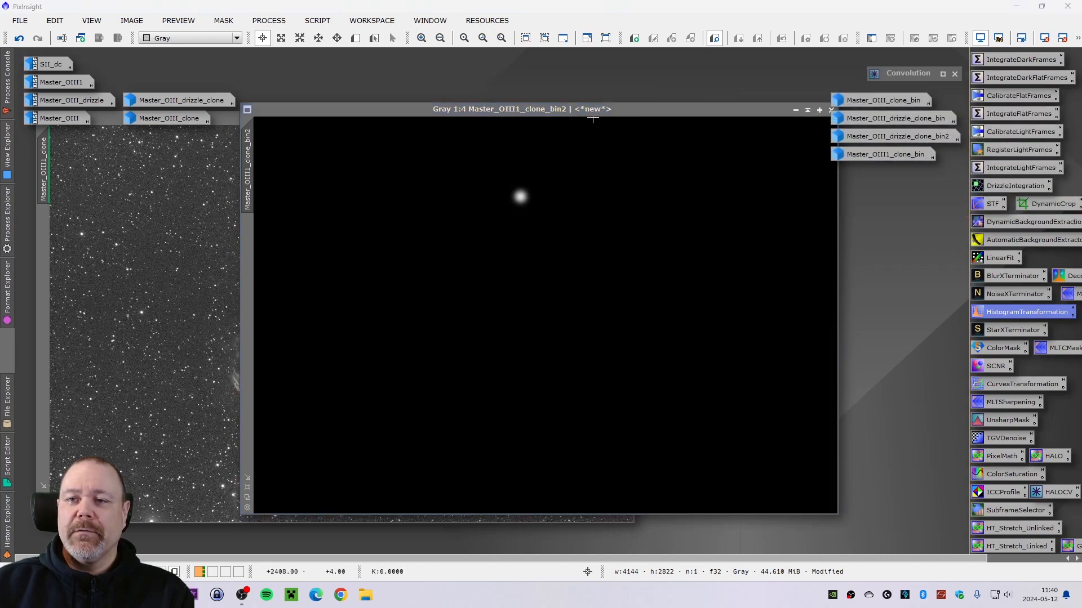
- Apply the blurred Master_OIII1_clone_bin2 mask to Master_OIII1_clone, minimize the mask and reposition the image window
{"action": "left_click_drag", "start_coordinate": [590, 111], "coordinate": [656, 119]}
{"action": "mouse_move", "coordinate": [314, 195]}
{"action": "left_mouse_down"}
{"action": "mouse_move", "coordinate": [279, 241]}
{"action": "mouse_move", "coordinate": [48, 288]}
{"action": "mouse_move", "coordinate": [48, 302]}
{"action": "left_mouse_up"}
{"action": "left_click_drag", "start_coordinate": [798, 121], "coordinate": [636, 126]}
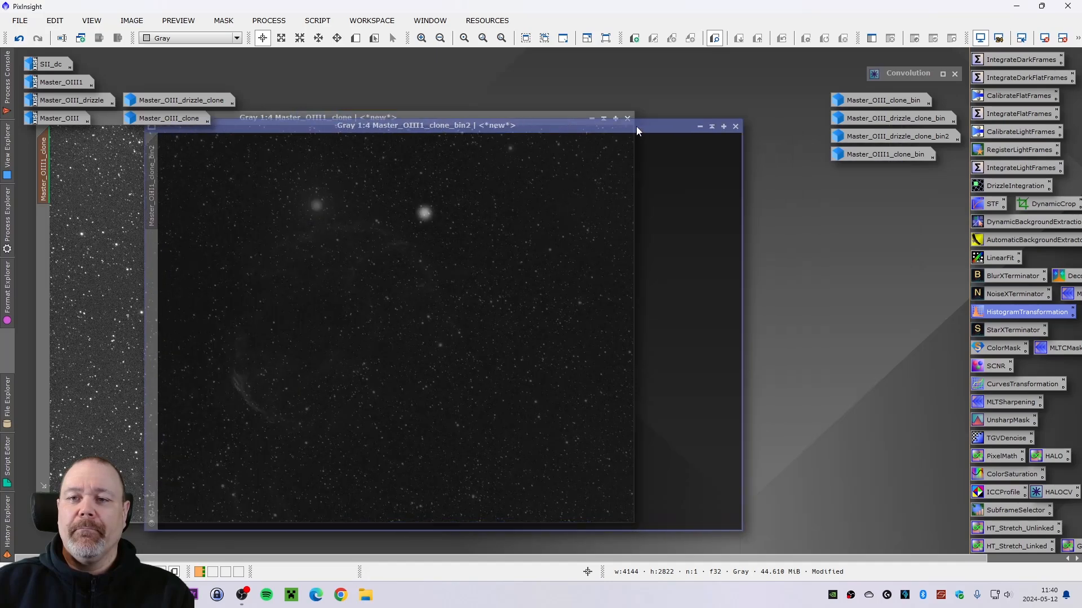
{"action": "left_click", "coordinate": [699, 127]}
{"action": "left_click_drag", "start_coordinate": [496, 333], "coordinate": [877, 171]}
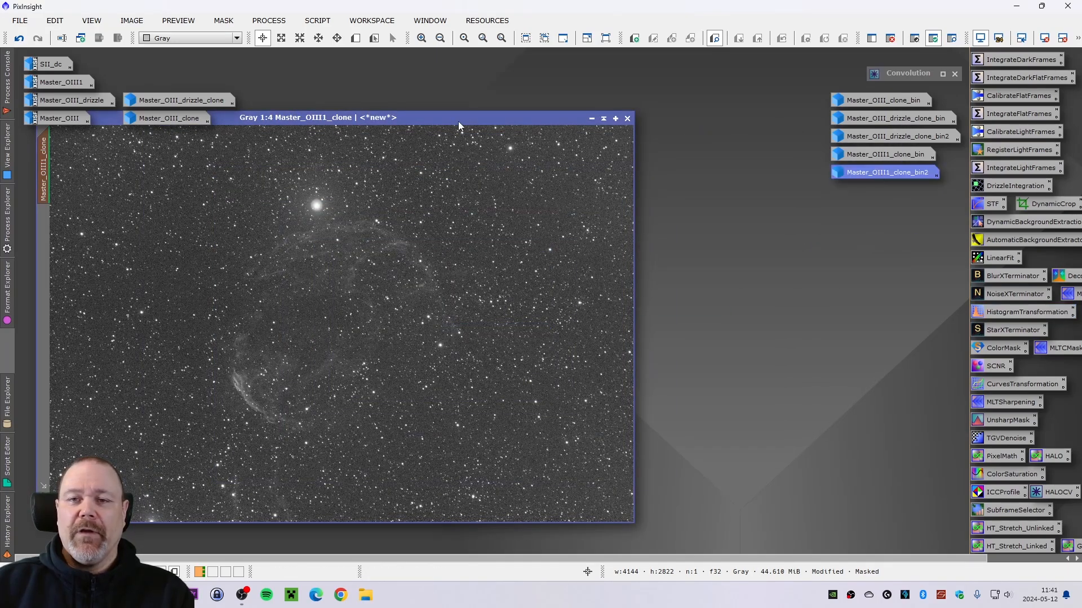
{"action": "left_click_drag", "start_coordinate": [432, 120], "coordinate": [452, 131]}
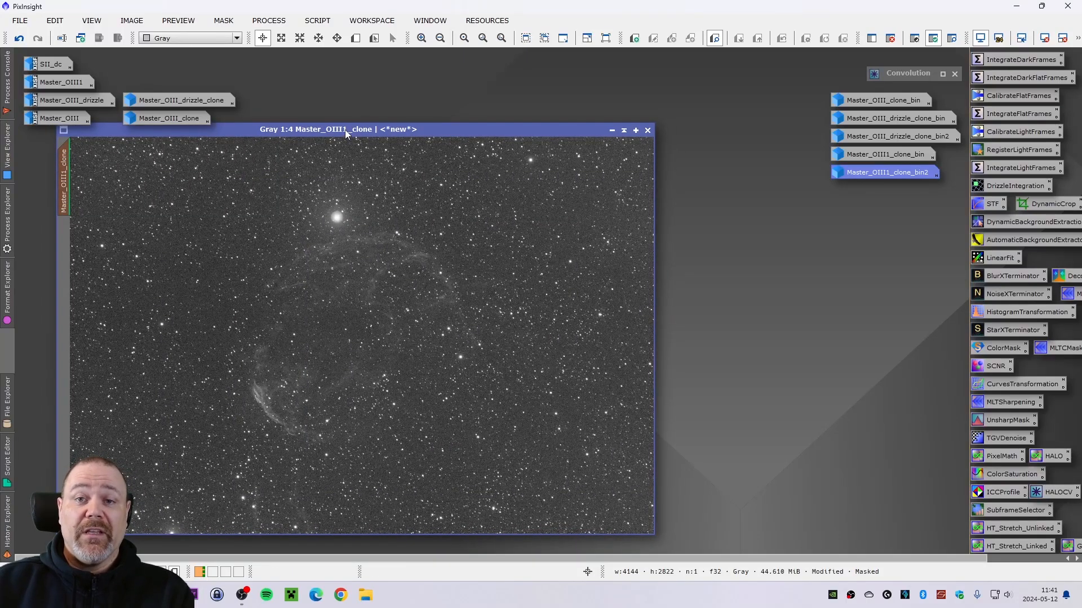
{"action": "mouse_move", "coordinate": [345, 129]}
{"action": "left_mouse_down"}
{"action": "mouse_move", "coordinate": [334, 138]}
{"action": "mouse_move", "coordinate": [354, 145]}
{"action": "left_mouse_up"}
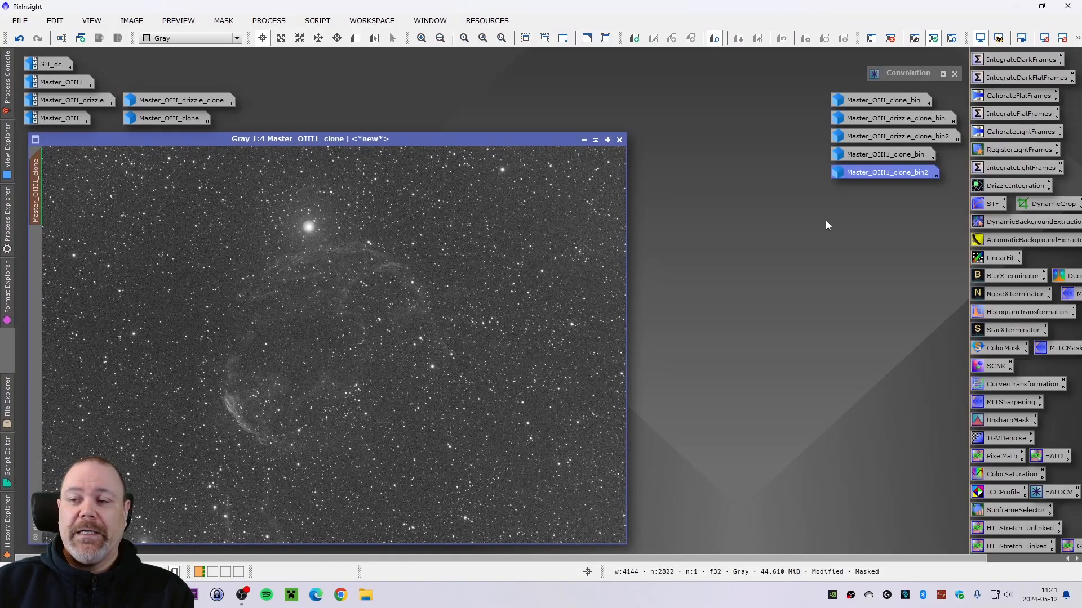
- Open HistogramTransformation on Master_OIII1_clone, set midtones to about 0.529 with real-time preview, and apply the stretch
{"action": "double_click", "coordinate": [1001, 313]}
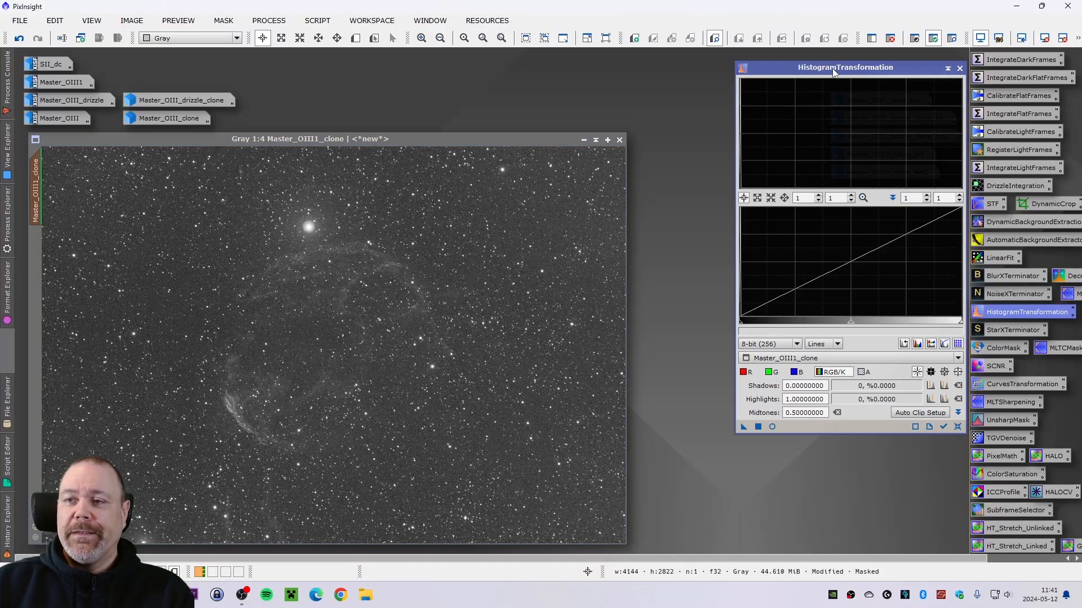
{"action": "left_click_drag", "start_coordinate": [833, 68], "coordinate": [801, 110]}
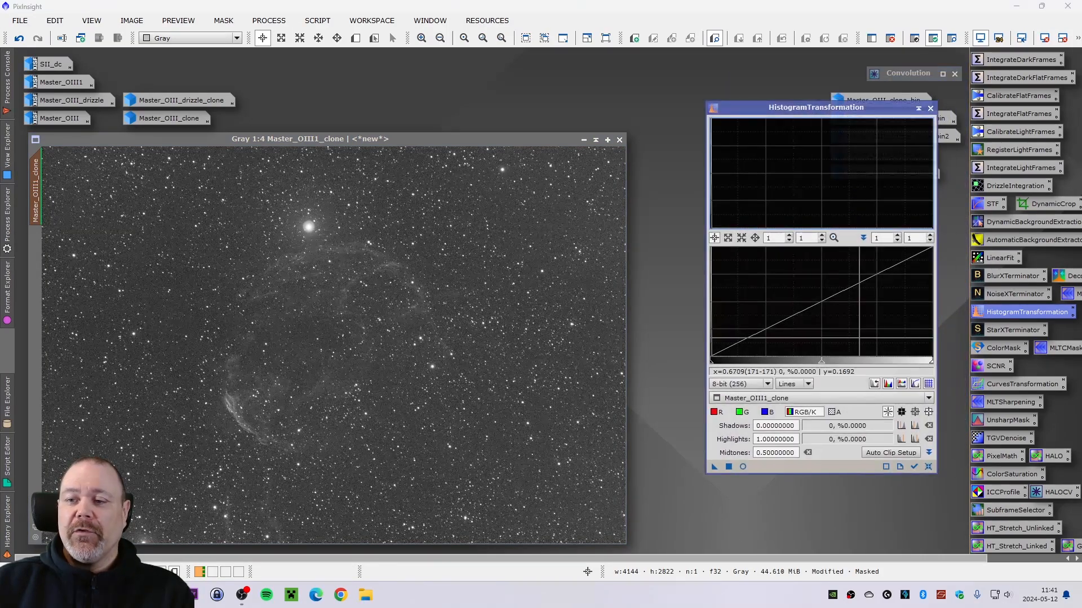
{"action": "left_click", "coordinate": [792, 399]}
{"action": "left_click", "coordinate": [794, 439]}
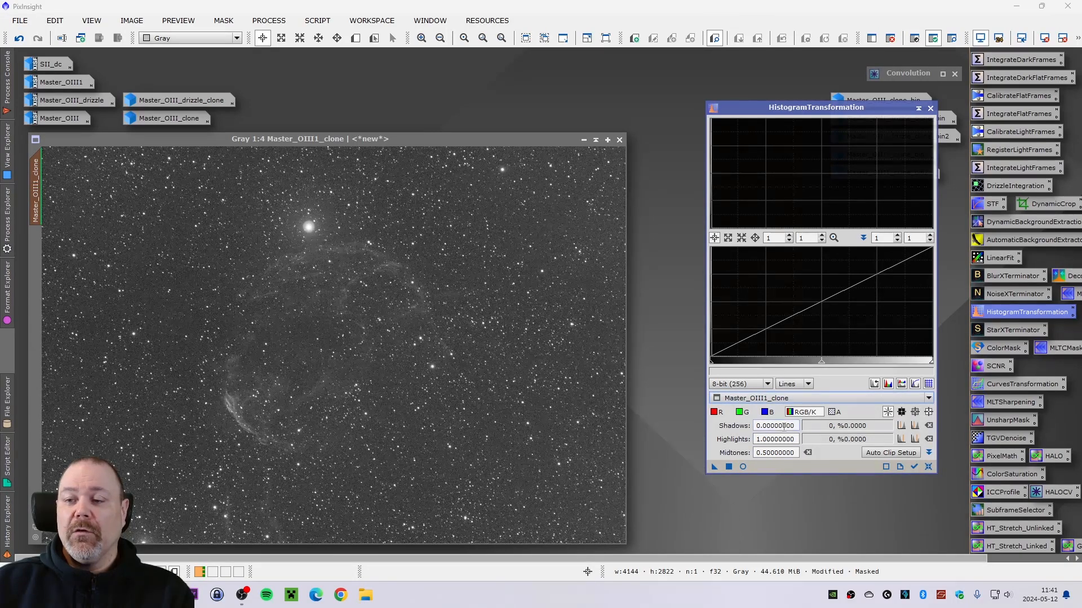
{"action": "left_click", "coordinate": [743, 466]}
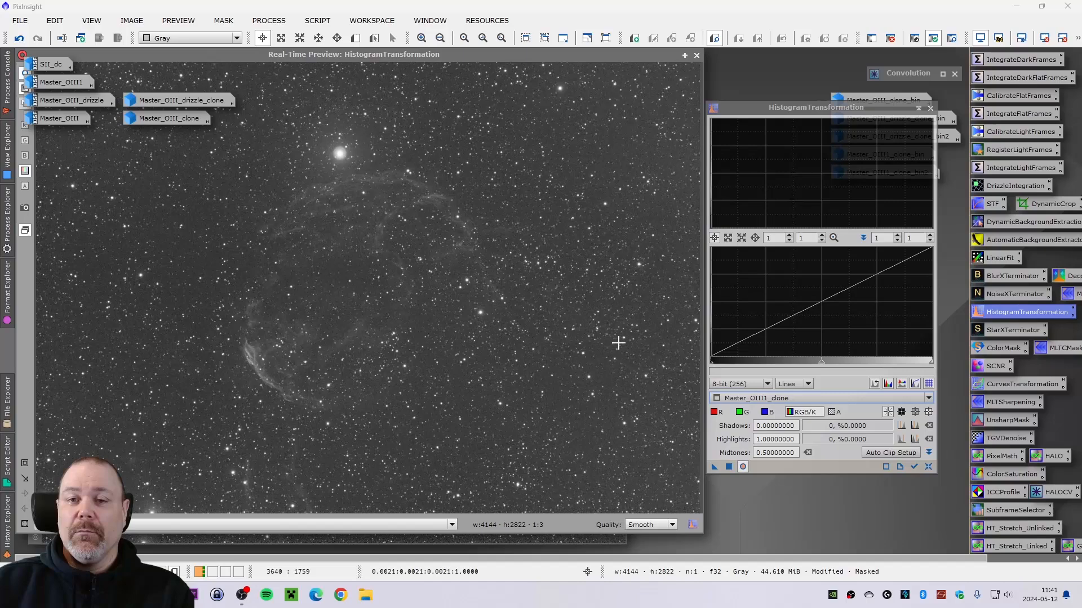
{"action": "left_click", "coordinate": [821, 367]}
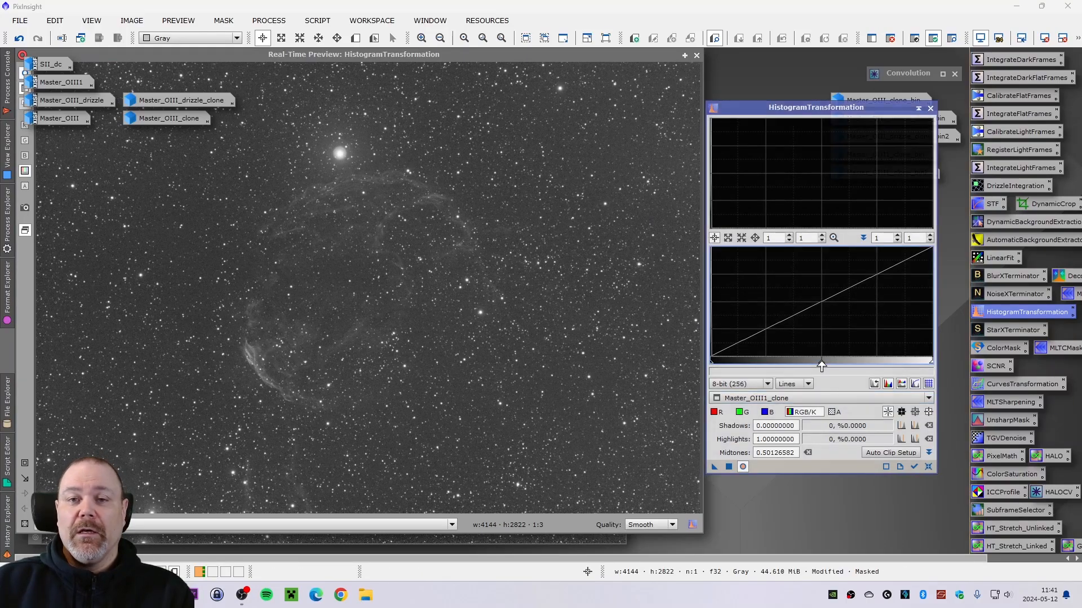
{"action": "mouse_move", "coordinate": [822, 366]}
{"action": "left_mouse_down"}
{"action": "mouse_move", "coordinate": [836, 365]}
{"action": "mouse_move", "coordinate": [827, 365]}
{"action": "left_mouse_up"}
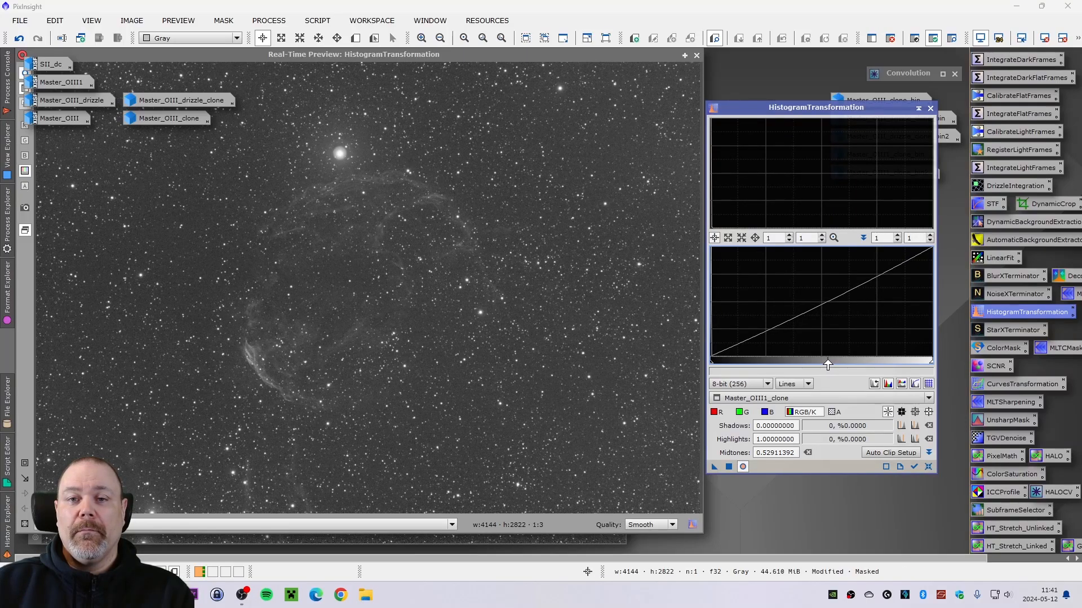
{"action": "left_click", "coordinate": [729, 467]}
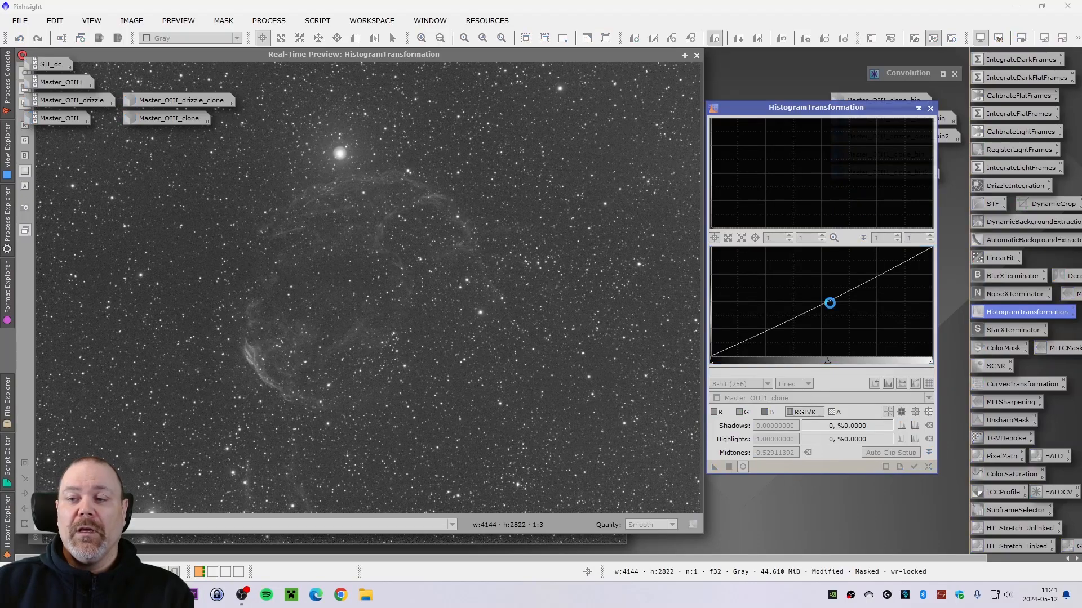
{"action": "left_click", "coordinate": [930, 108]}
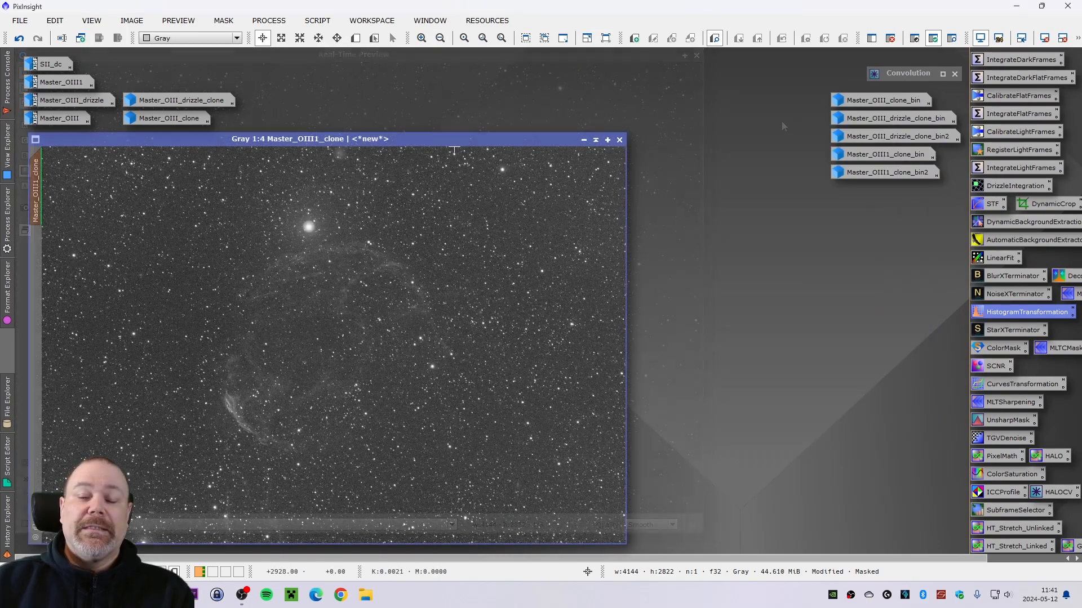
- Zoom in on the bright star and toggle undo and redo of the stretch to compare the result
{"action": "scroll", "coordinate": [238, 264], "scroll_direction": "up", "scroll_amount": 4}
{"action": "scroll", "coordinate": [225, 273], "scroll_direction": "up", "scroll_amount": 3}
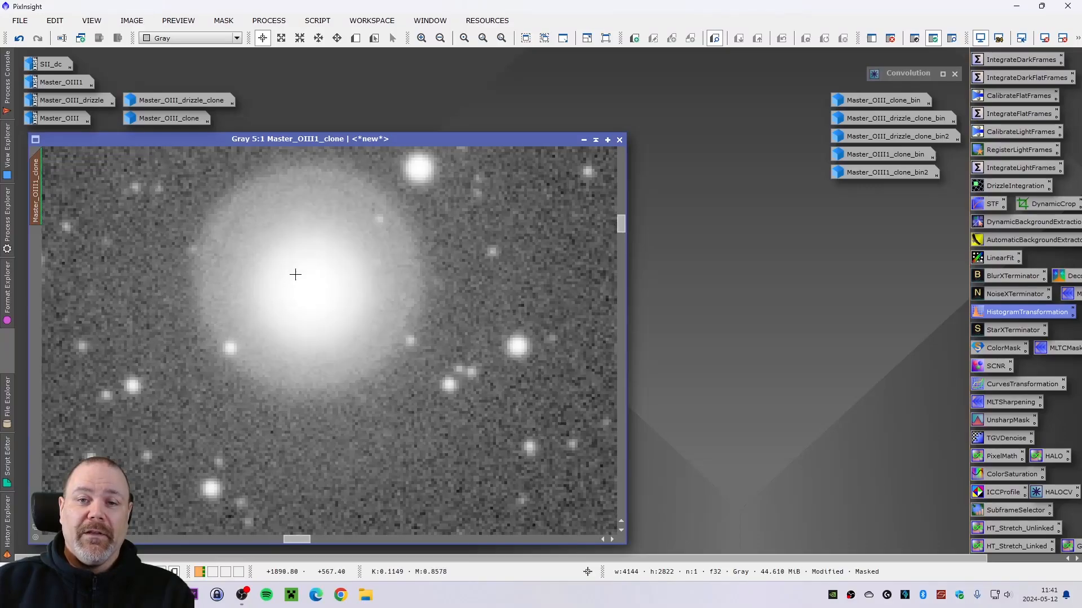
{"action": "scroll", "coordinate": [295, 275], "scroll_direction": "down", "scroll_amount": 7}
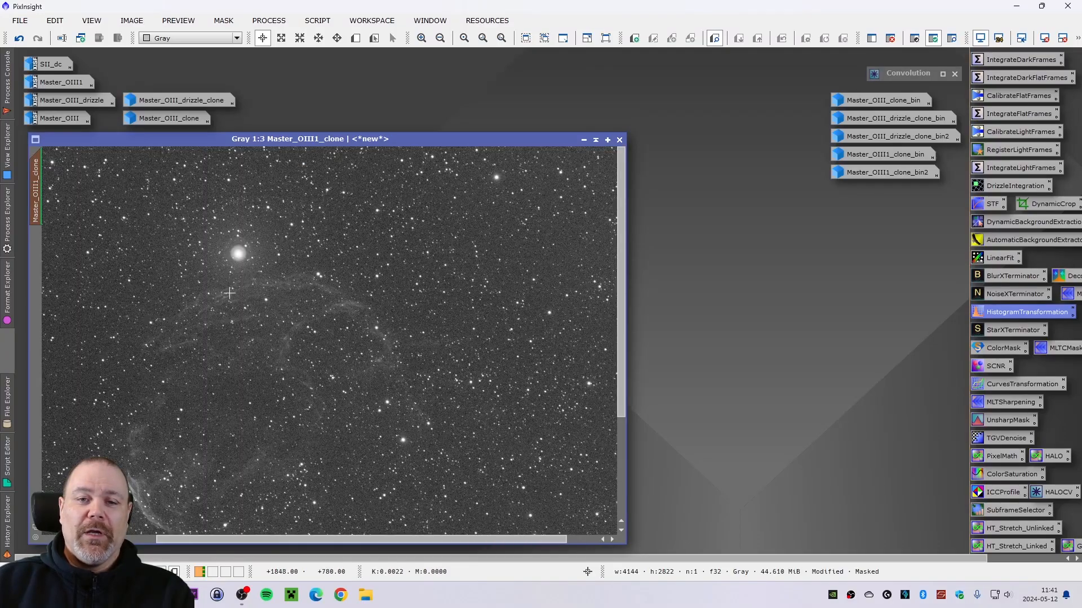
{"action": "scroll", "coordinate": [229, 293], "scroll_direction": "down", "scroll_amount": 1}
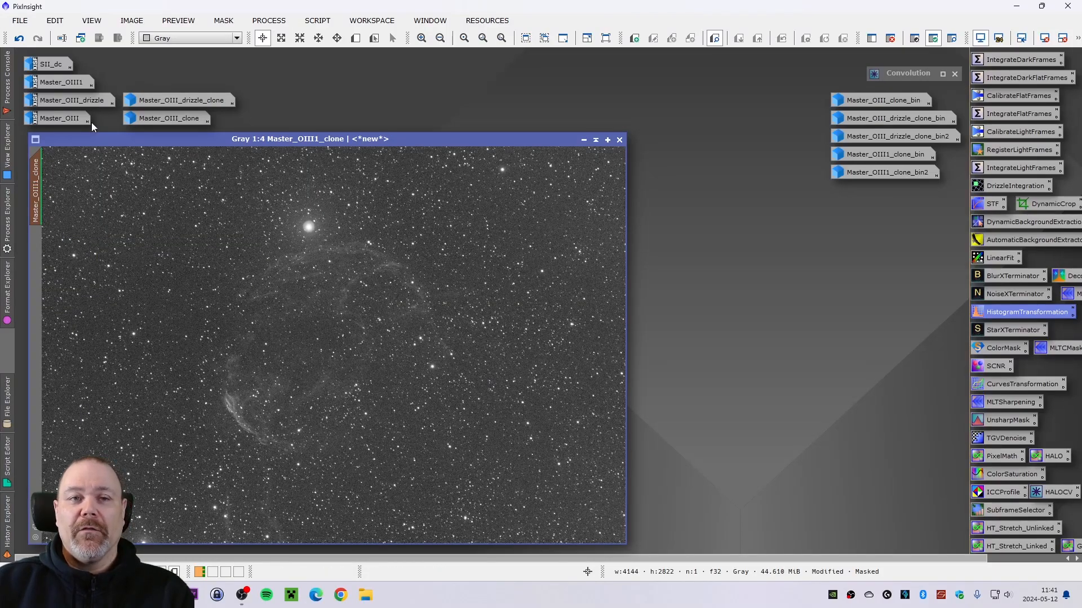
{"action": "left_click", "coordinate": [20, 39]}
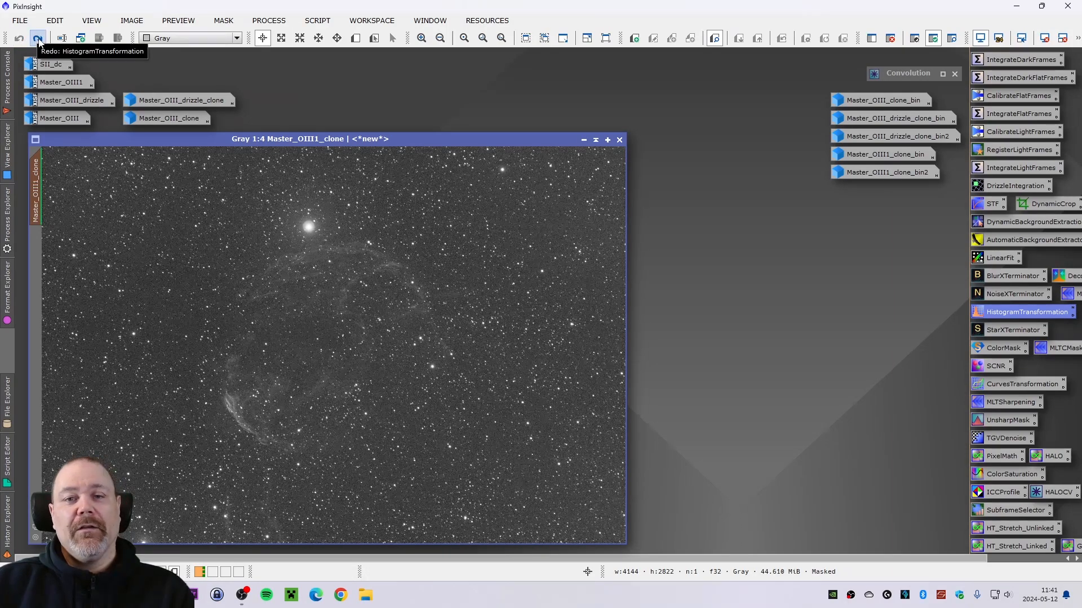
{"action": "left_click", "coordinate": [38, 39]}
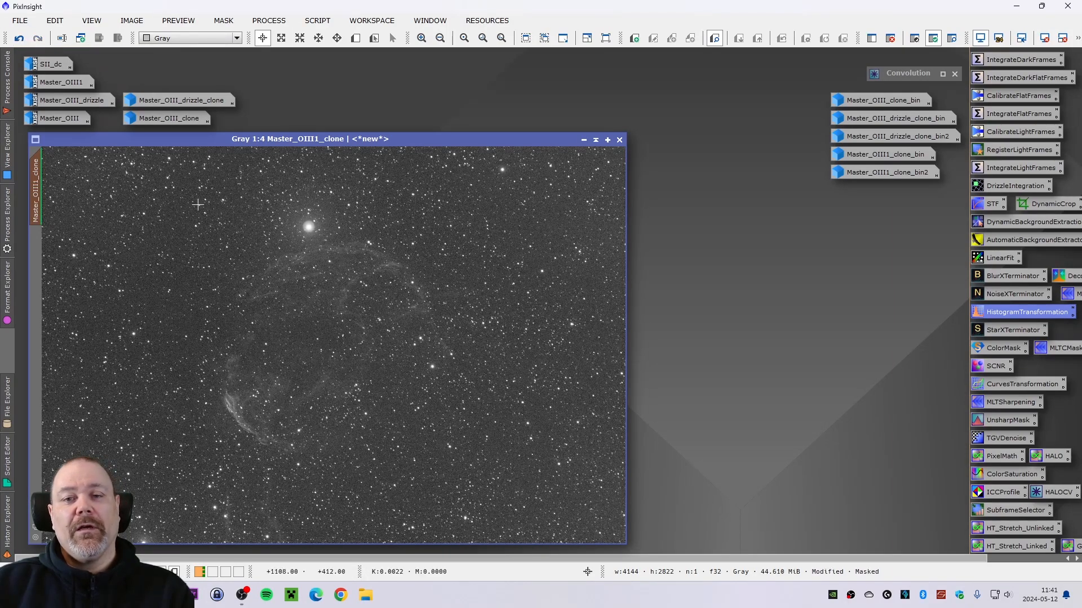
{"action": "left_click", "coordinate": [19, 39]}
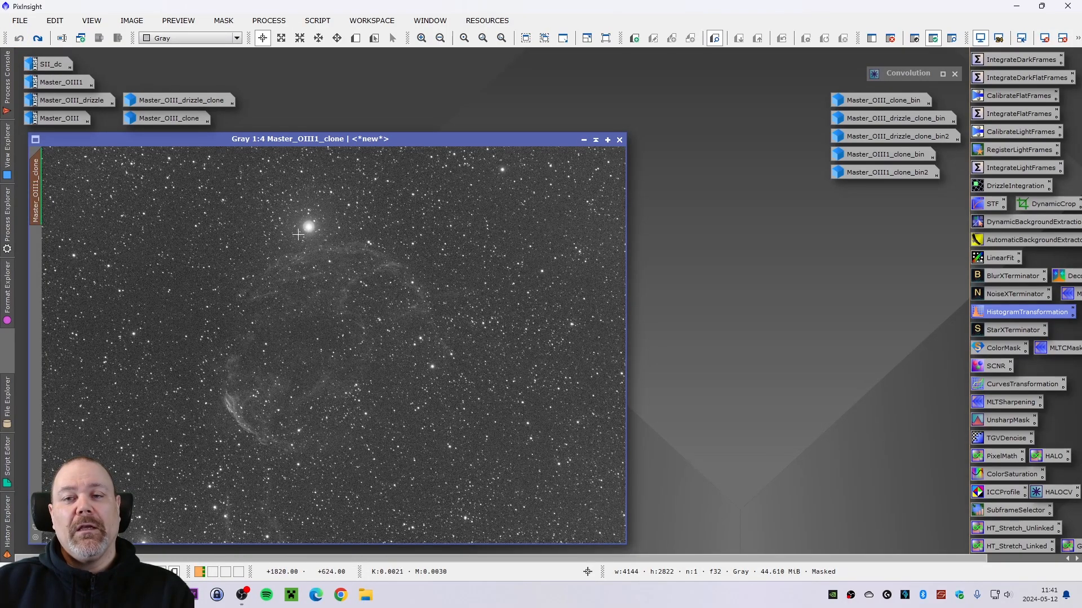
{"action": "left_click", "coordinate": [38, 39]}
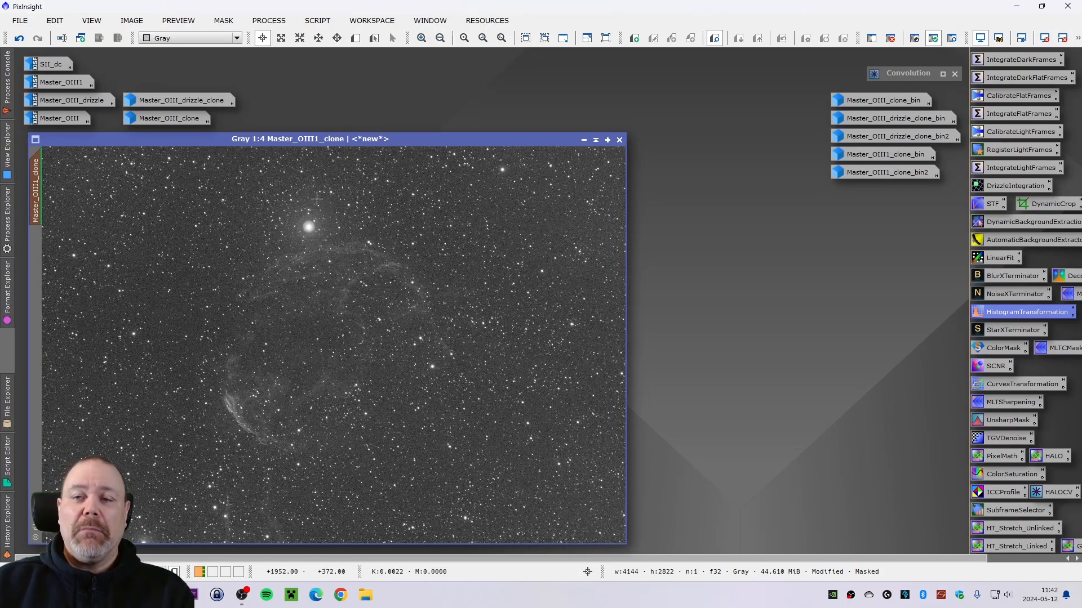
- Relaunch the GAME script from the utilities scripts on Master_OIII1_clone and enable AutoSTF
{"action": "left_click", "coordinate": [310, 23]}
{"action": "mouse_move", "coordinate": [437, 193]}
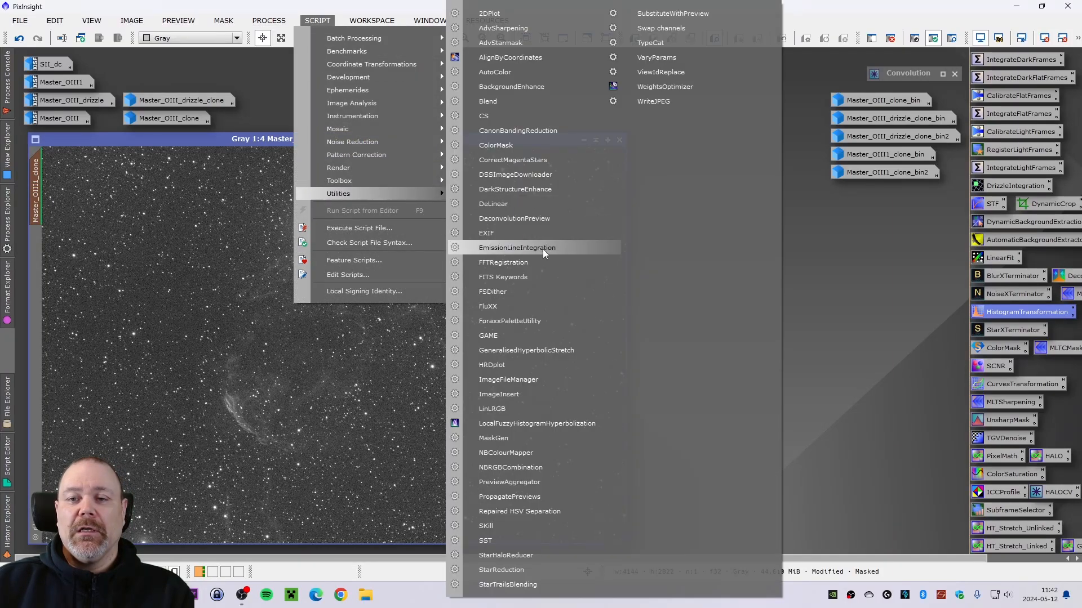
{"action": "left_click", "coordinate": [527, 336]}
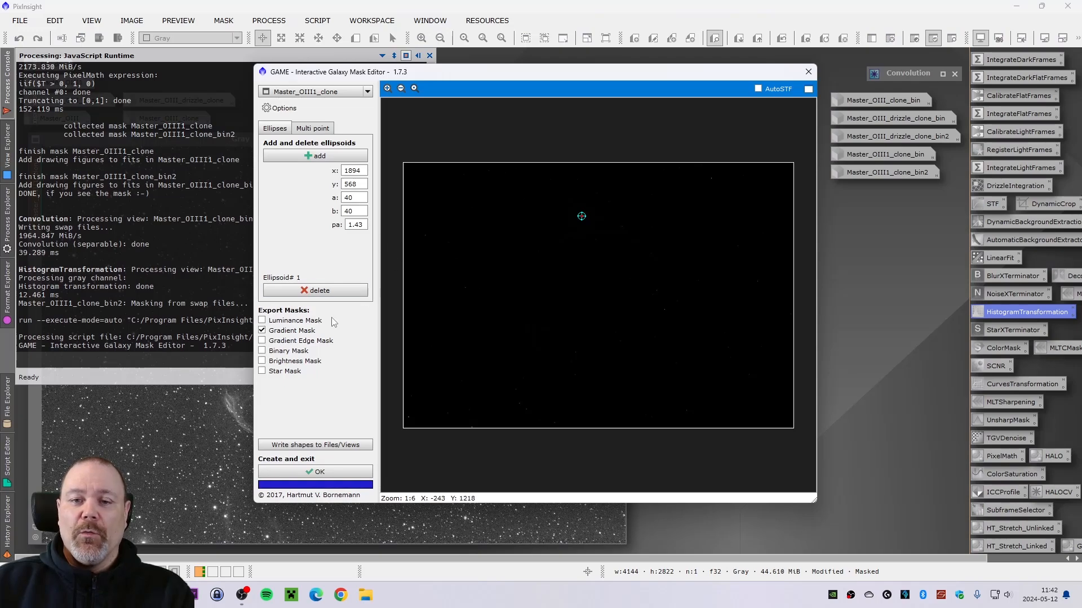
{"action": "left_click", "coordinate": [760, 89]}
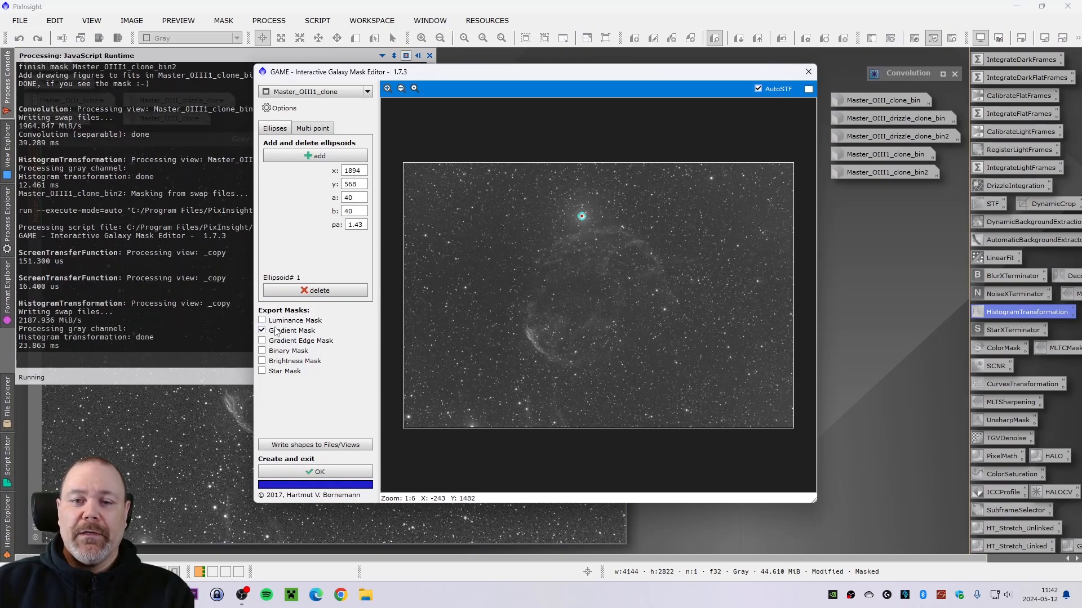
- Reshape the ellipse over the bright star to a 46, b 43, angle -173 and create the binary mask
{"action": "scroll", "coordinate": [581, 217], "scroll_direction": "up", "scroll_amount": 6}
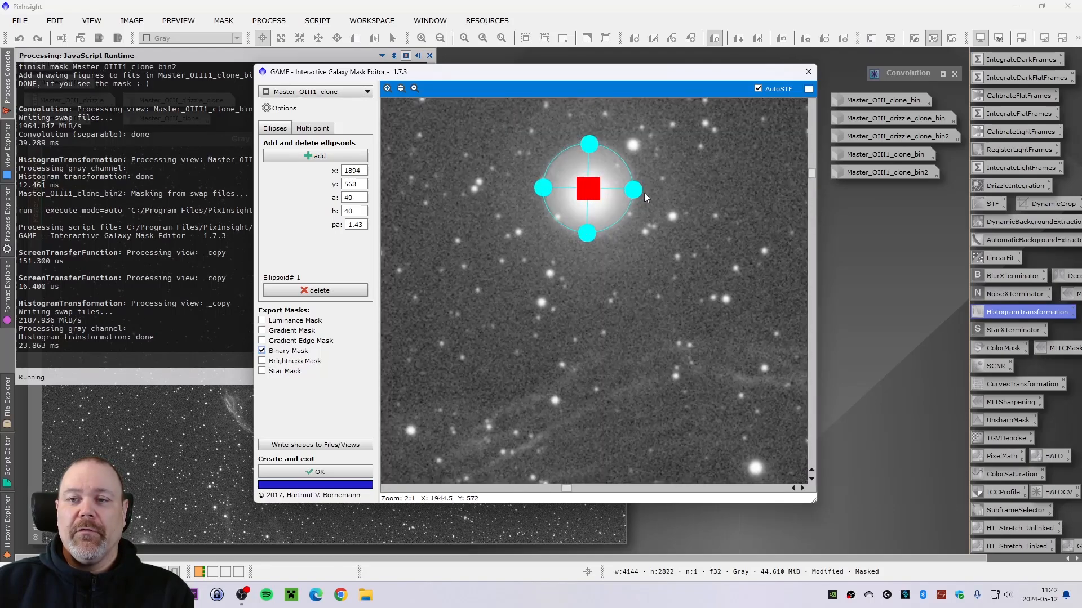
{"action": "left_click_drag", "start_coordinate": [641, 193], "coordinate": [640, 194]}
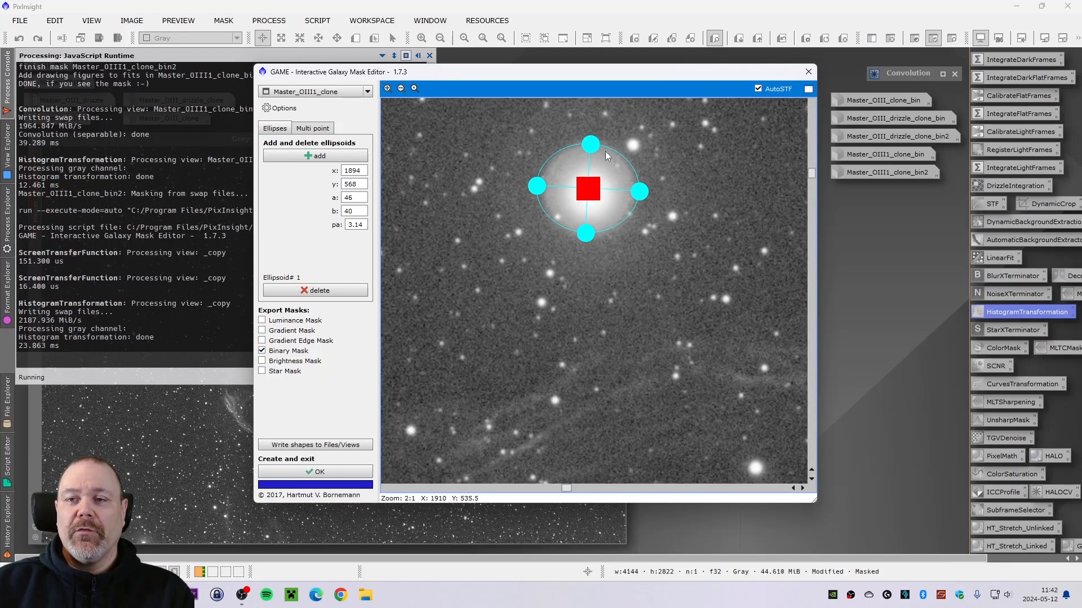
{"action": "left_click_drag", "start_coordinate": [595, 148], "coordinate": [595, 144]}
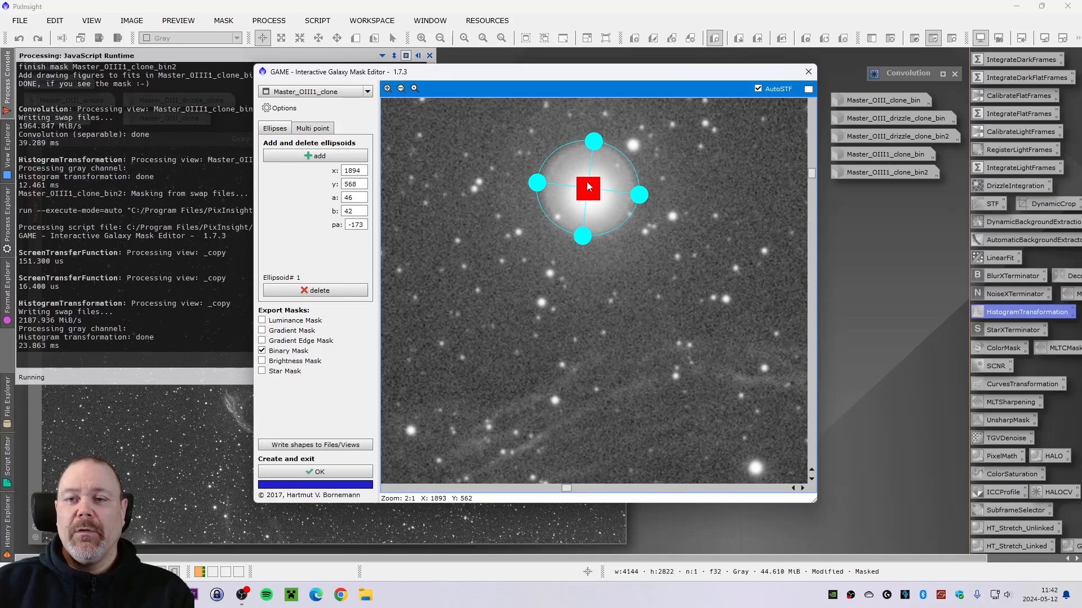
{"action": "left_click_drag", "start_coordinate": [593, 196], "coordinate": [590, 193]}
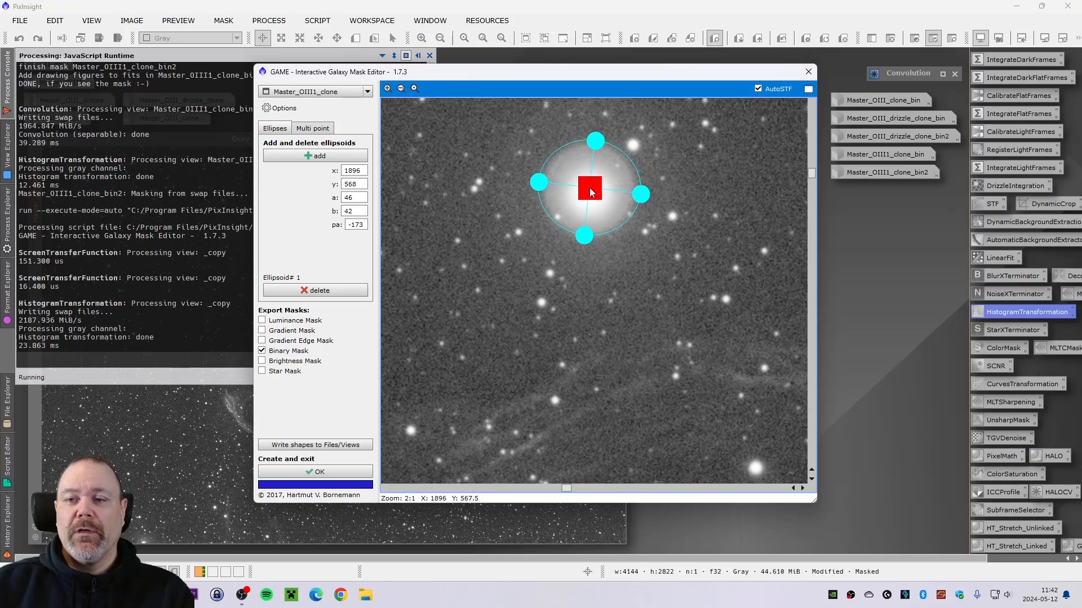
{"action": "left_click_drag", "start_coordinate": [596, 138], "coordinate": [597, 136]}
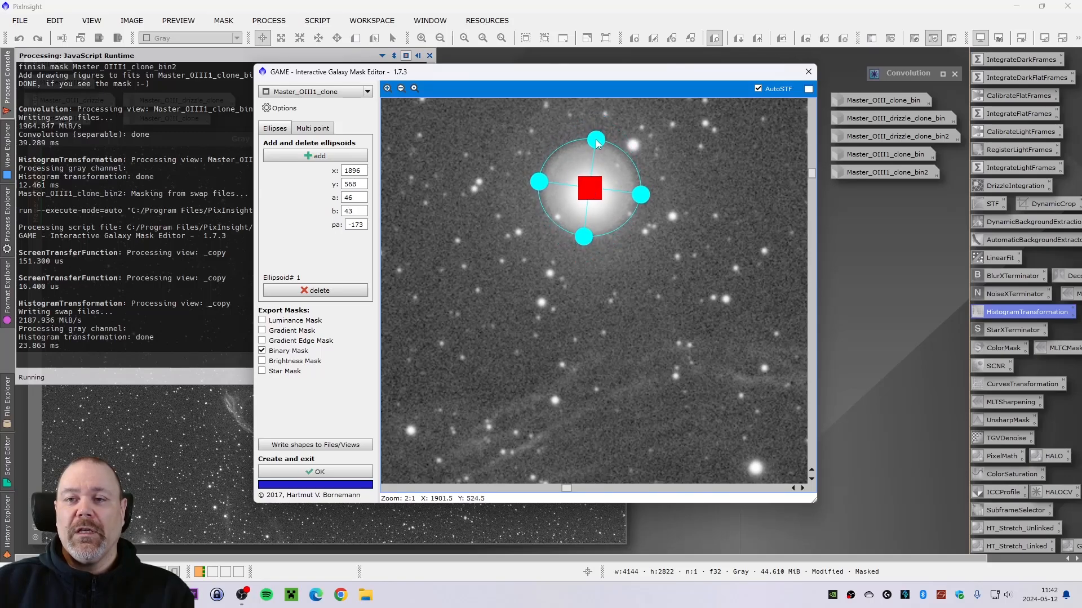
{"action": "left_click_drag", "start_coordinate": [591, 190], "coordinate": [590, 193]}
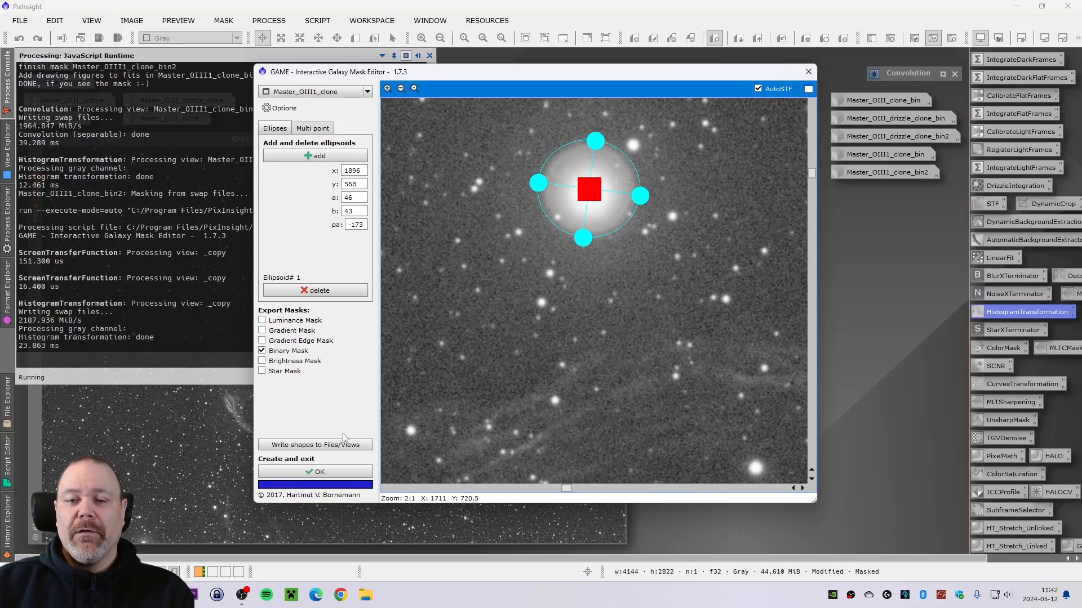
{"action": "left_click", "coordinate": [319, 473]}
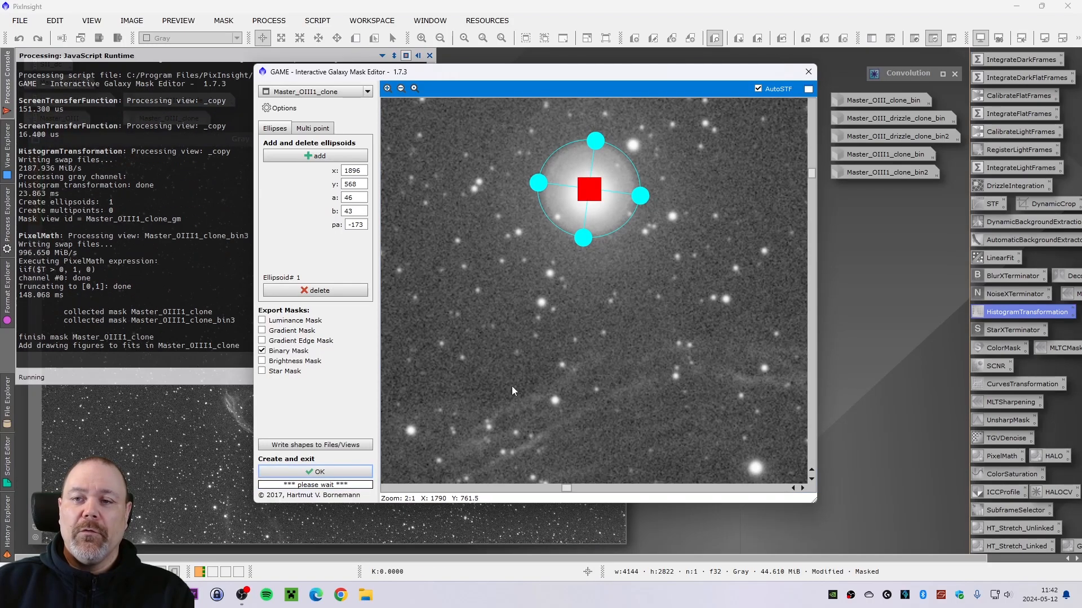
{"action": "left_click", "coordinate": [808, 73]}
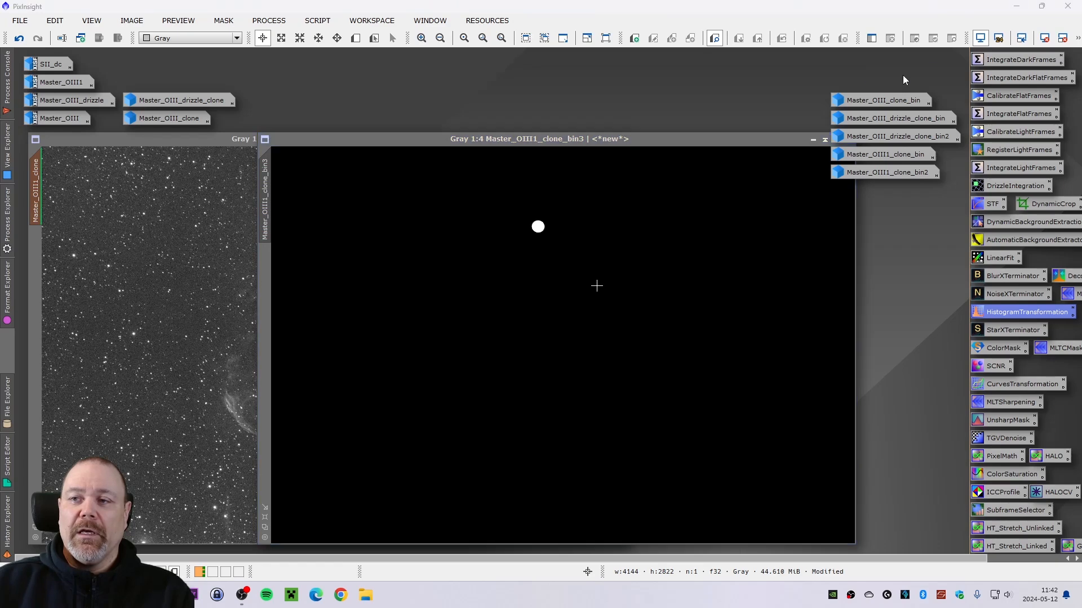
- Blur the new Master_OIII1_clone_bin3 mask with Convolution at StdDev 20 and move its window aside
{"action": "double_click", "coordinate": [903, 76]}
{"action": "left_click_drag", "start_coordinate": [740, 226], "coordinate": [720, 254]}
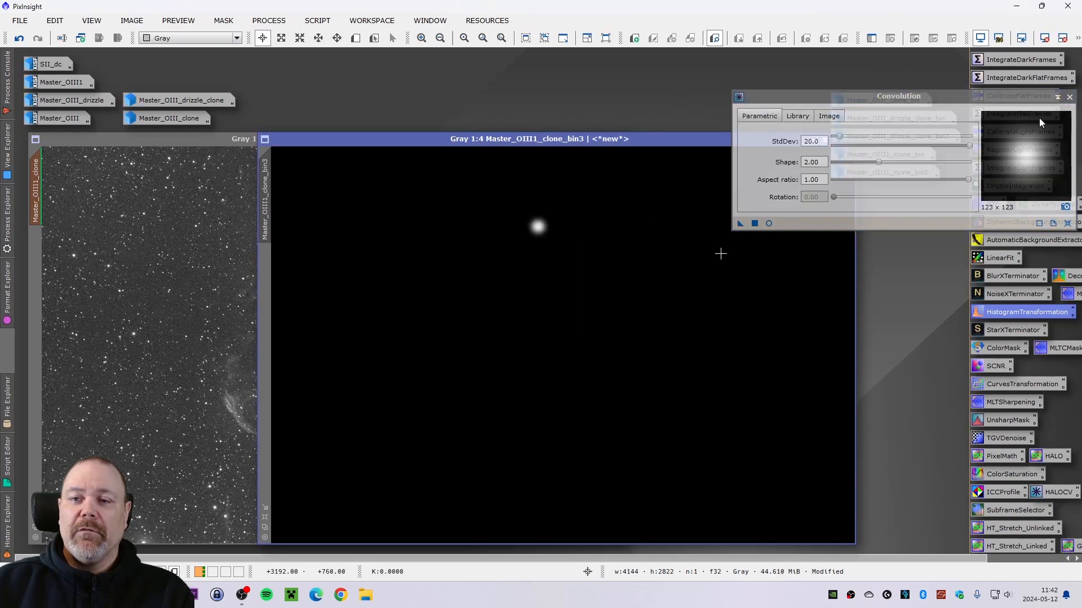
{"action": "left_click", "coordinate": [1056, 100]}
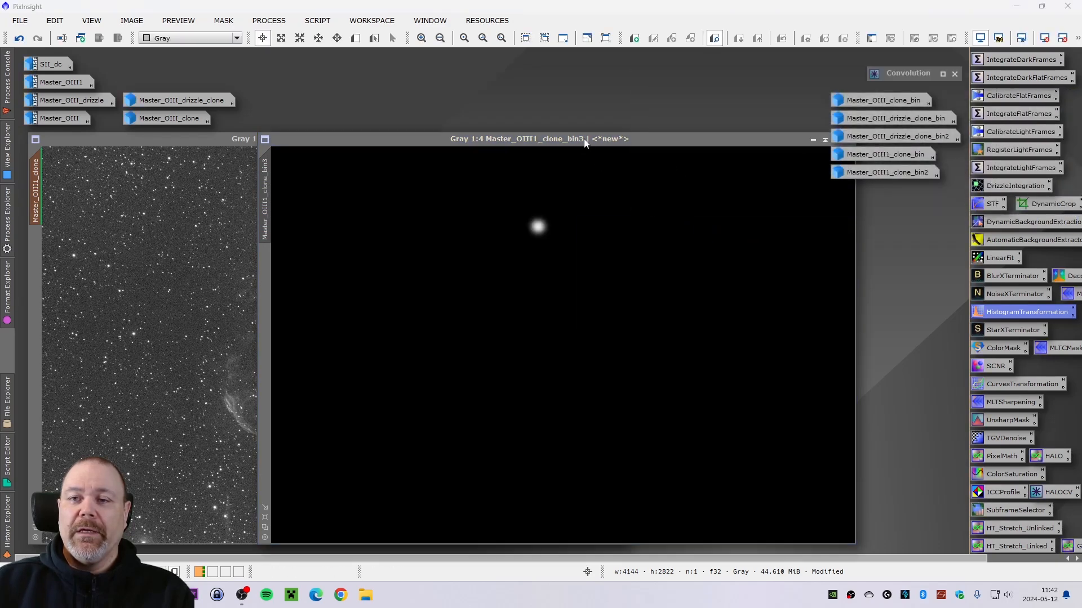
{"action": "left_click_drag", "start_coordinate": [584, 139], "coordinate": [685, 119]}
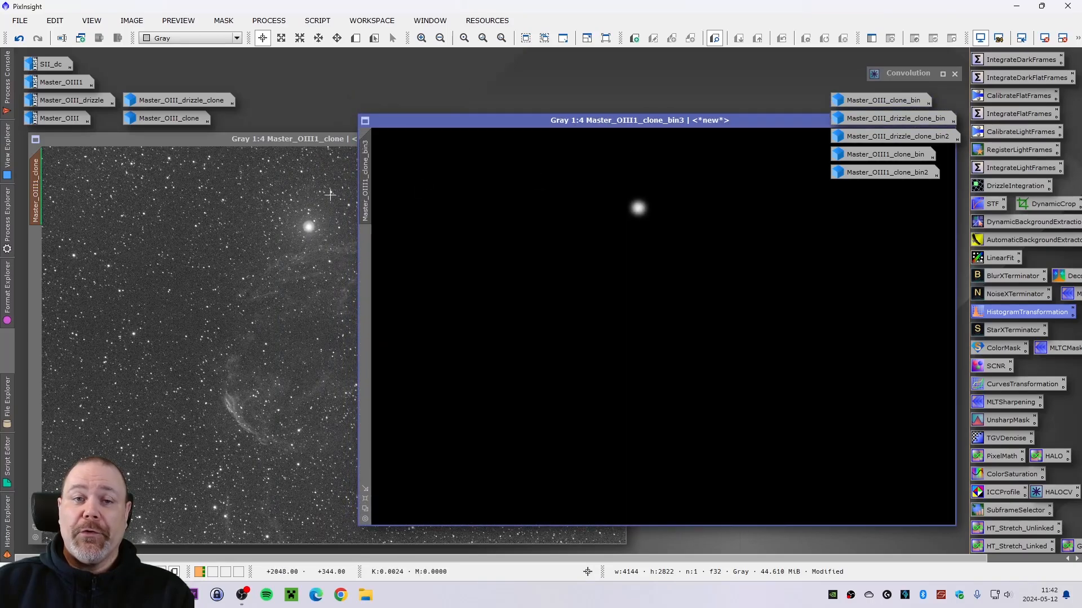
- Apply the Master_OIII1_clone_bin3 mask to Master_OIII1_clone and minimize the mask window
{"action": "left_click", "coordinate": [260, 149]}
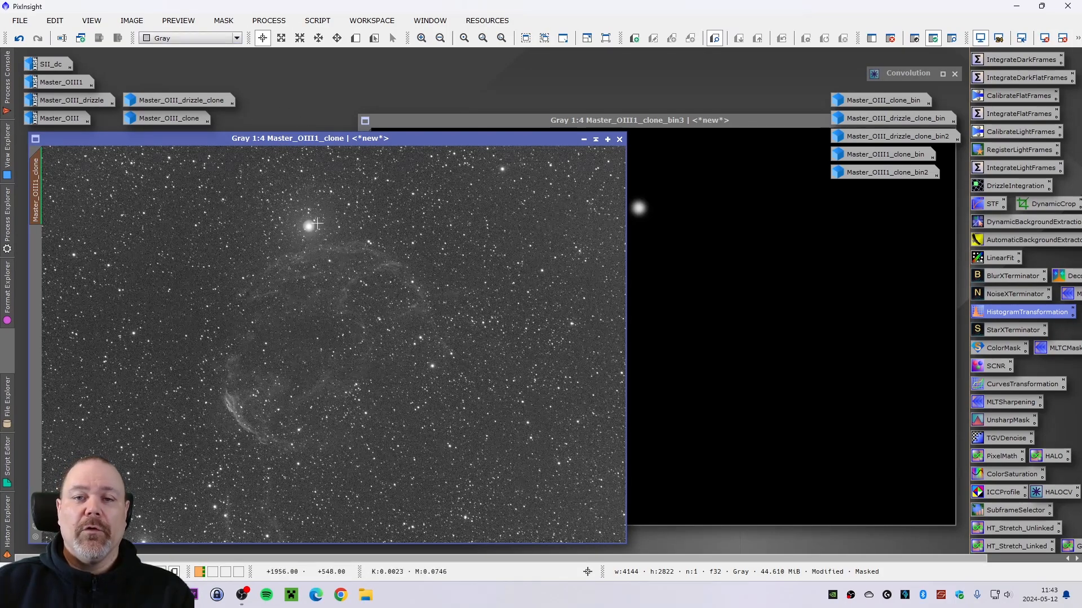
{"action": "left_click", "coordinate": [229, 23]}
{"action": "left_click", "coordinate": [257, 53]}
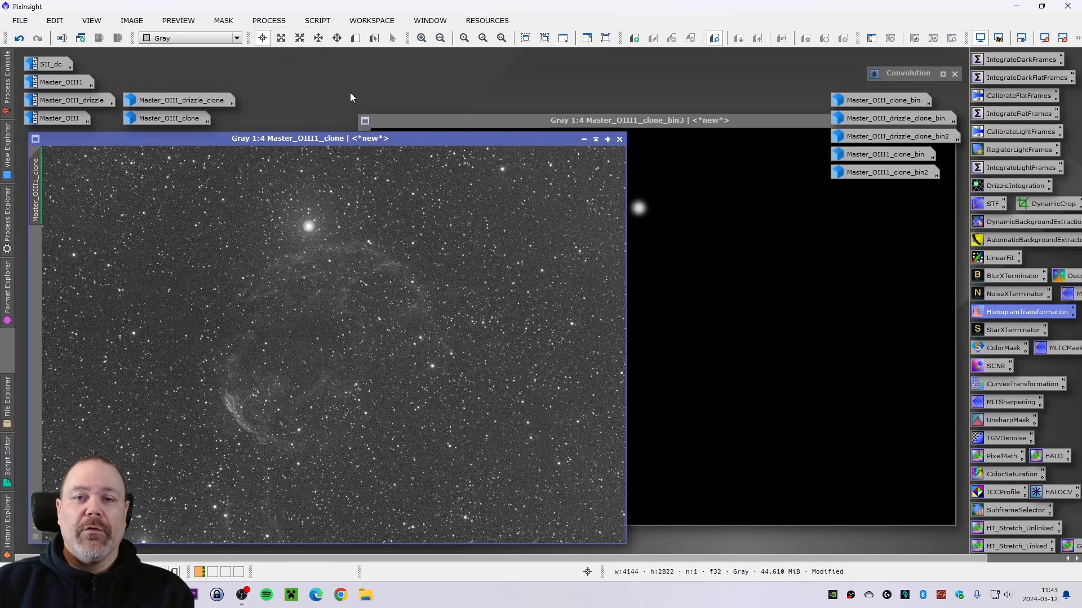
{"action": "left_click", "coordinate": [630, 128]}
{"action": "mouse_move", "coordinate": [367, 188]}
{"action": "left_mouse_down"}
{"action": "mouse_move", "coordinate": [115, 250]}
{"action": "mouse_move", "coordinate": [29, 303]}
{"action": "left_mouse_up"}
{"action": "left_click_drag", "start_coordinate": [751, 127], "coordinate": [622, 120]}
{"action": "left_click", "coordinate": [790, 122]}
{"action": "left_click_drag", "start_coordinate": [572, 328], "coordinate": [865, 191]}
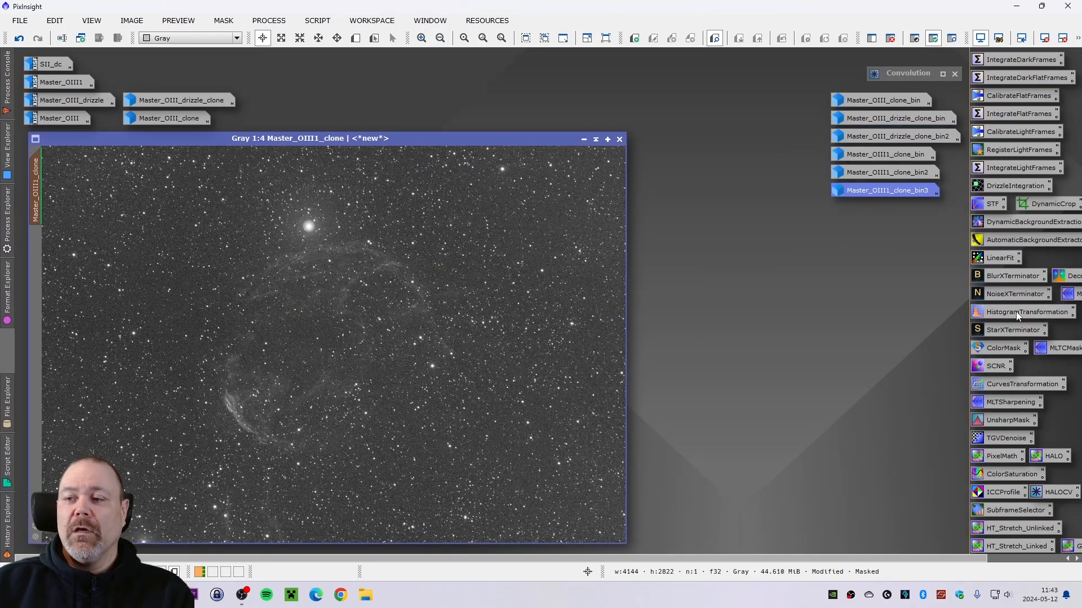
- Try several midtones stretches of Master_OIII1_clone in HistogramTransformation with real-time preview, resetting each, then close it
{"action": "double_click", "coordinate": [994, 312]}
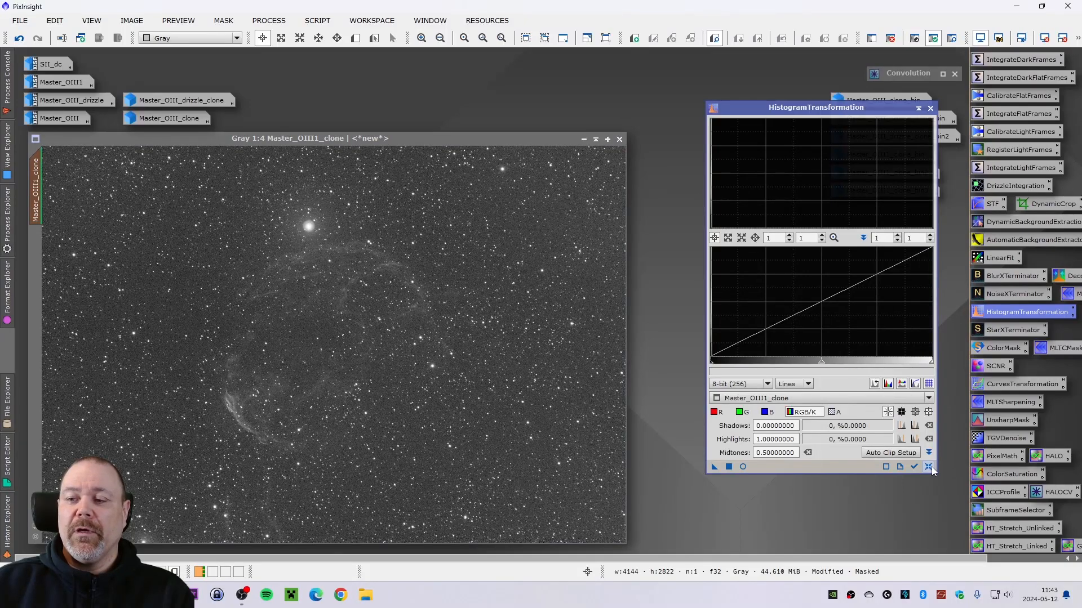
{"action": "left_click", "coordinate": [795, 399]}
{"action": "left_click", "coordinate": [788, 438]}
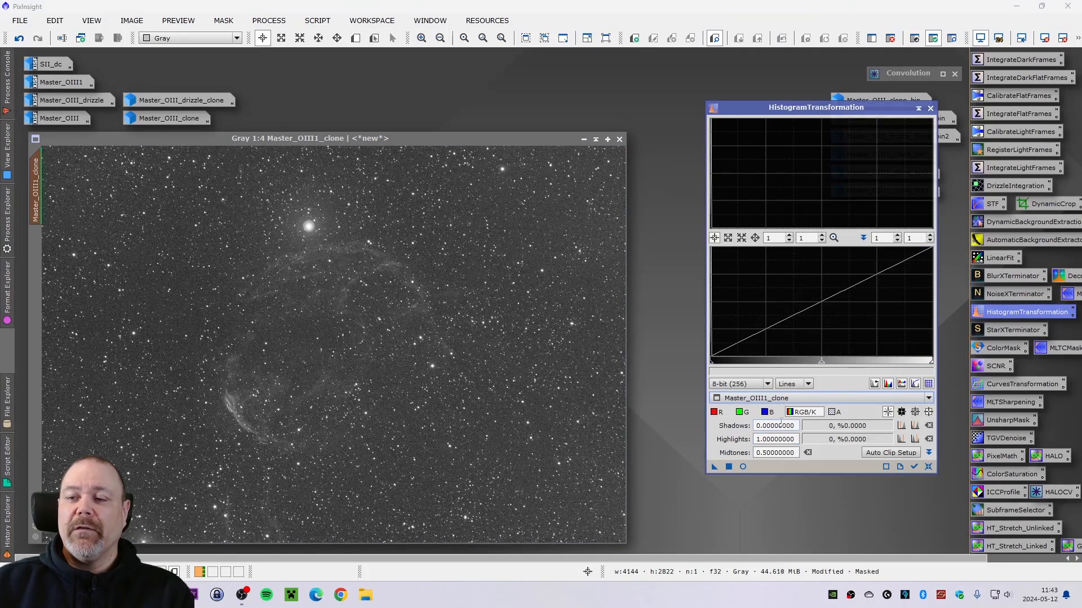
{"action": "left_click", "coordinate": [742, 466]}
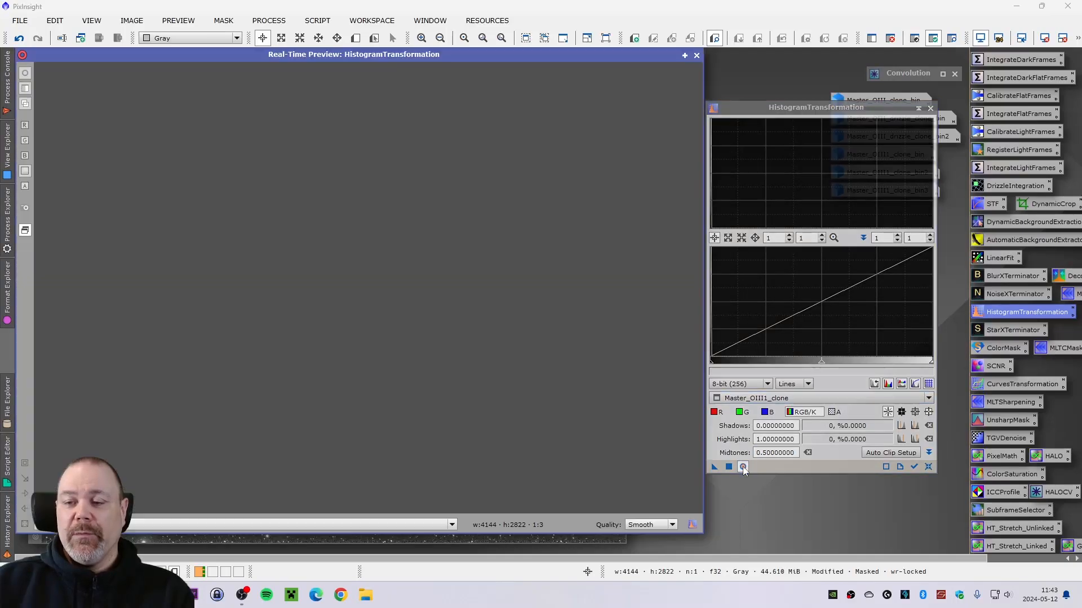
{"action": "left_click", "coordinate": [822, 365]}
{"action": "left_click_drag", "start_coordinate": [822, 365], "coordinate": [840, 363]}
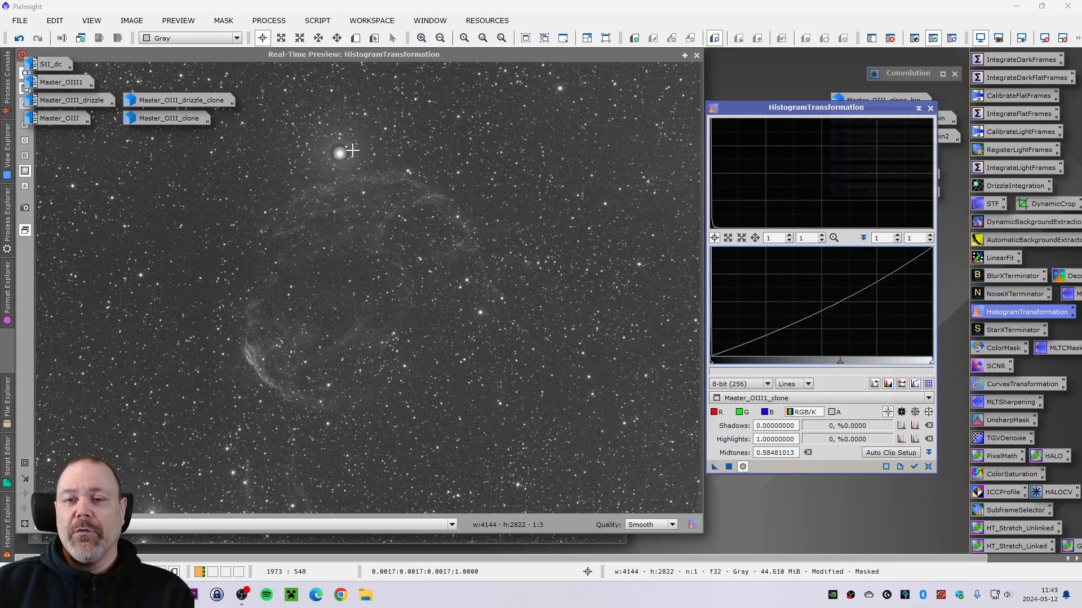
{"action": "left_click", "coordinate": [928, 467]}
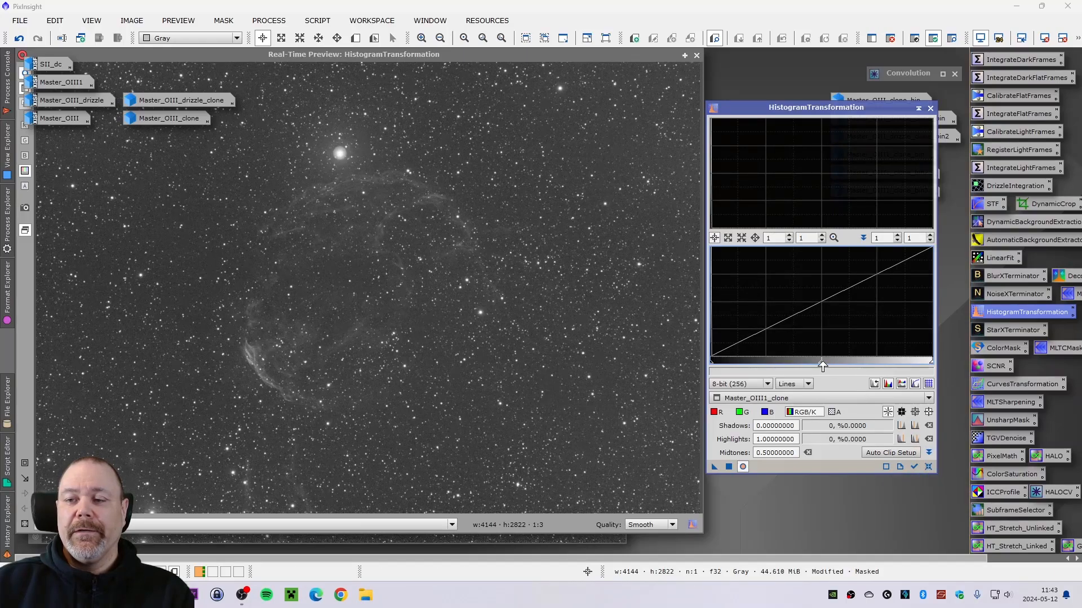
{"action": "left_click_drag", "start_coordinate": [822, 367], "coordinate": [824, 366]}
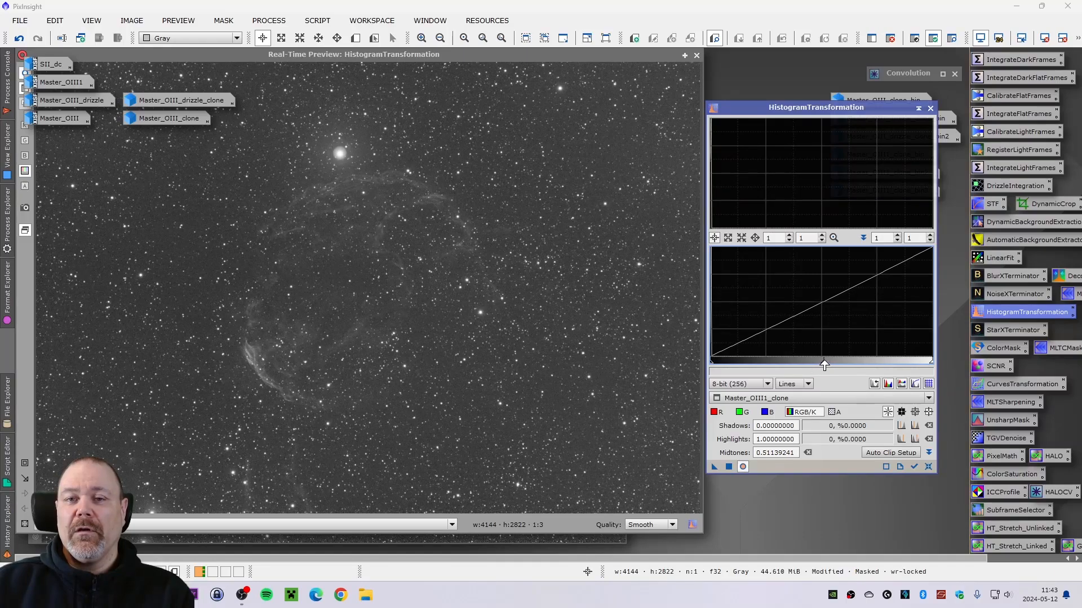
{"action": "left_click", "coordinate": [928, 467]}
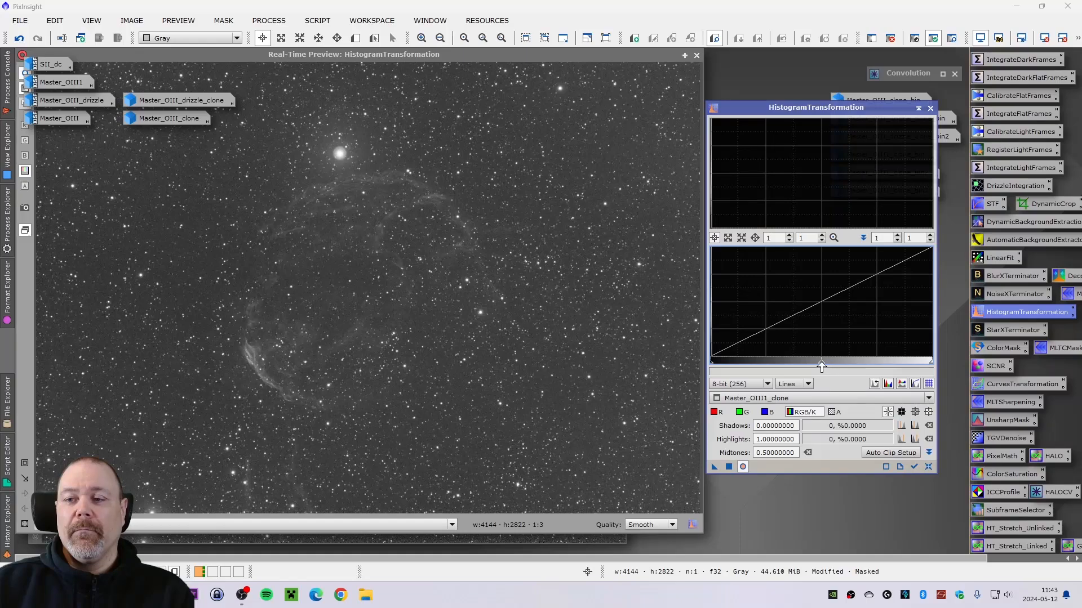
{"action": "left_click_drag", "start_coordinate": [821, 367], "coordinate": [824, 367]}
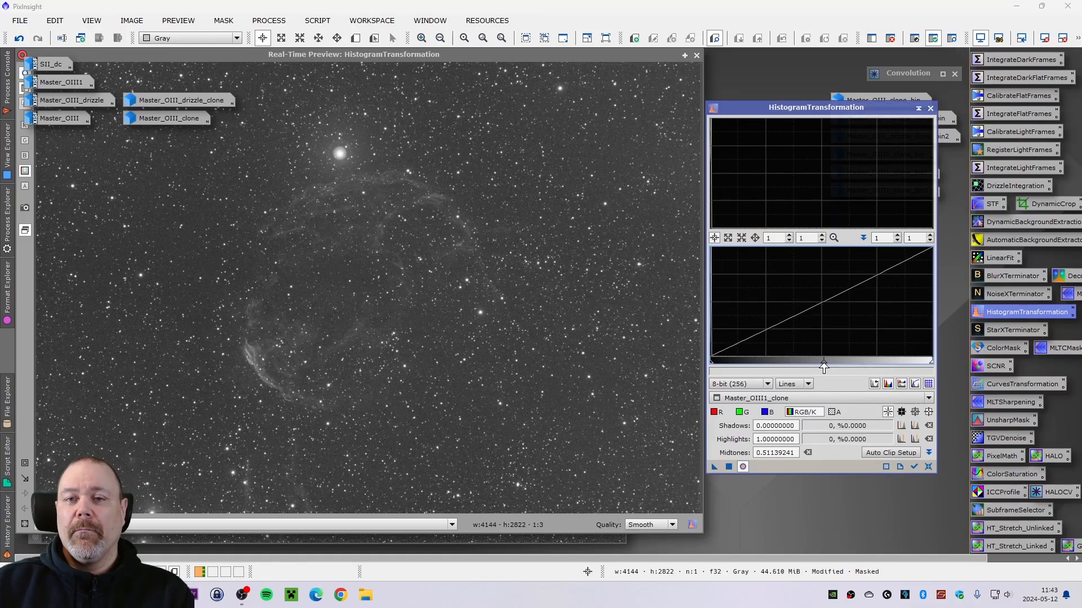
{"action": "mouse_move", "coordinate": [824, 367]}
{"action": "left_mouse_down"}
{"action": "mouse_move", "coordinate": [800, 370]}
{"action": "mouse_move", "coordinate": [832, 367]}
{"action": "left_mouse_up"}
{"action": "left_click", "coordinate": [928, 467]}
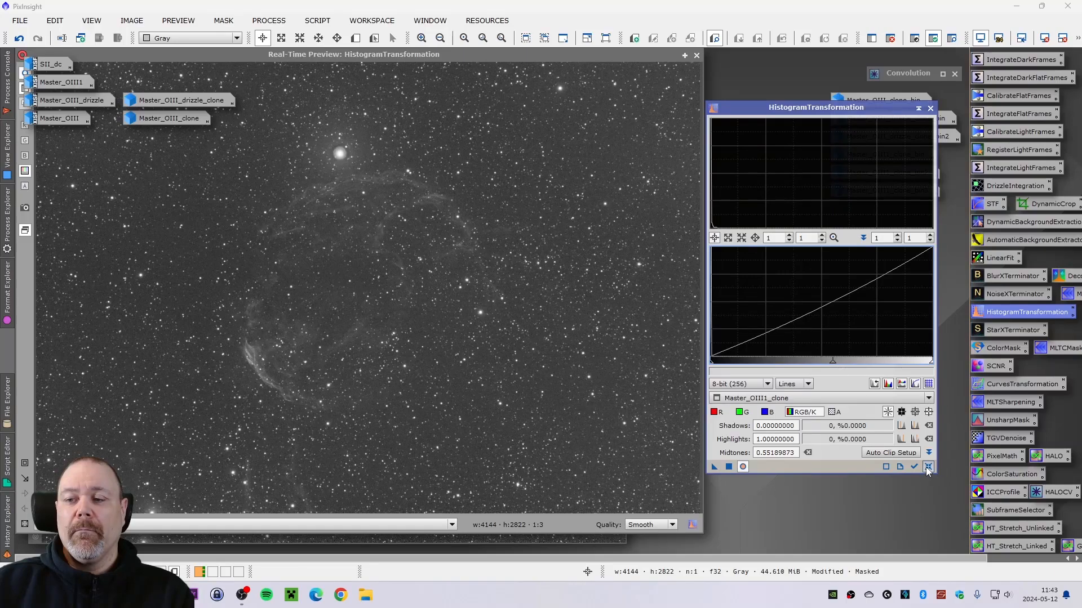
{"action": "left_click_drag", "start_coordinate": [821, 366], "coordinate": [822, 367]}
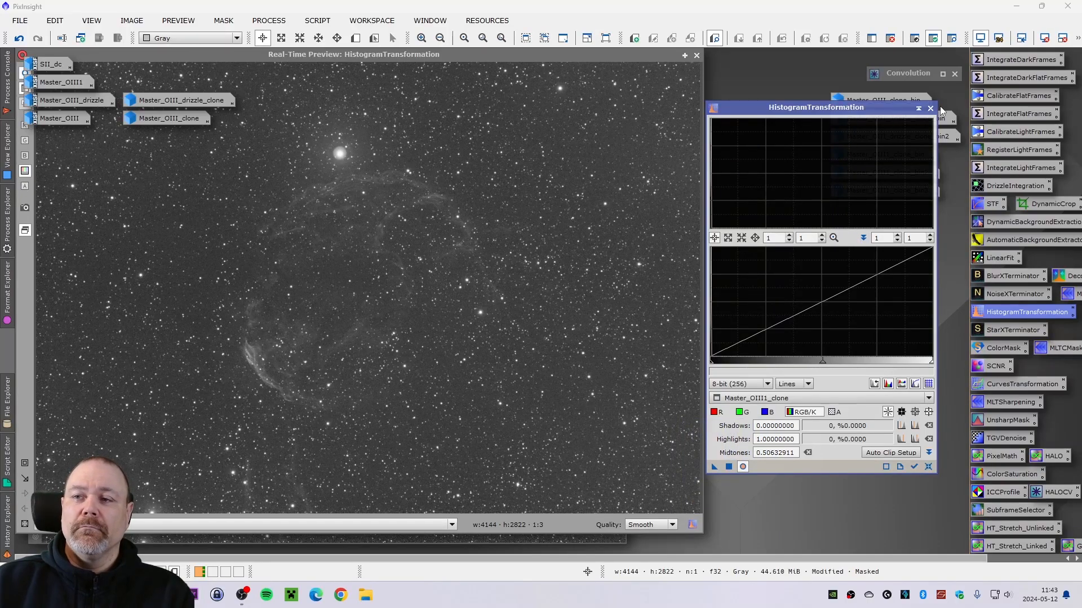
{"action": "left_click", "coordinate": [930, 109]}
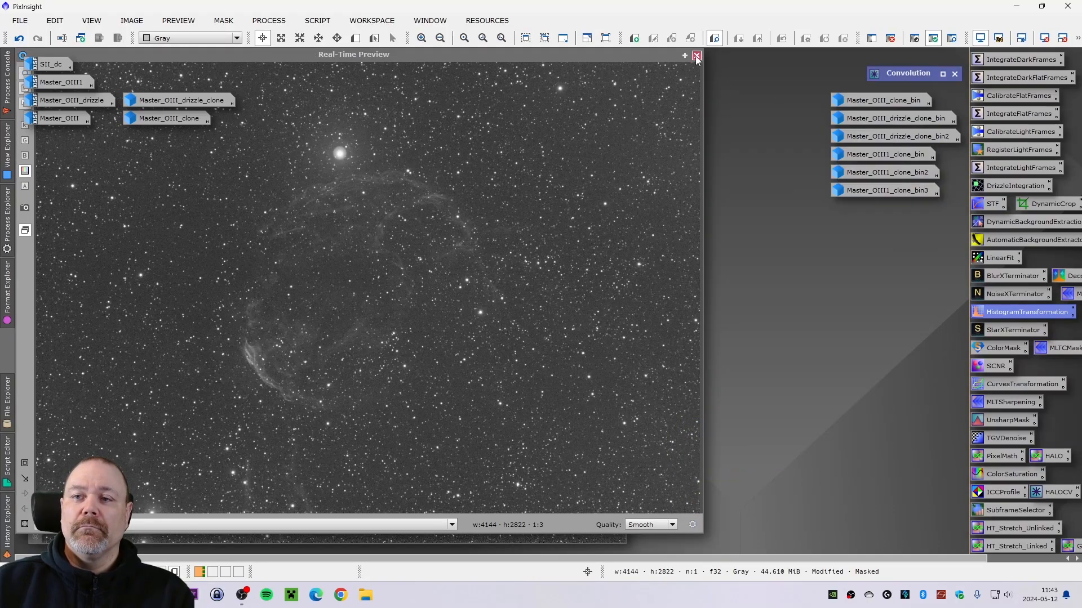
- Inspect the bright star on Master_OIII1_clone up close, then remove the mask from the image
{"action": "scroll", "coordinate": [338, 223], "scroll_direction": "up", "scroll_amount": 4}
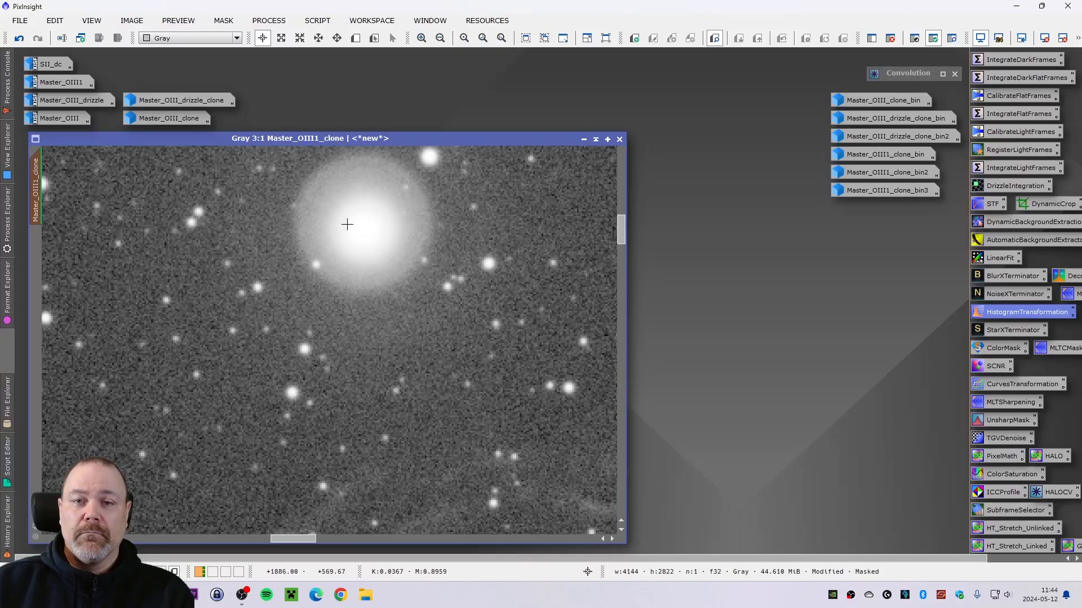
{"action": "scroll", "coordinate": [350, 226], "scroll_direction": "down", "scroll_amount": 3}
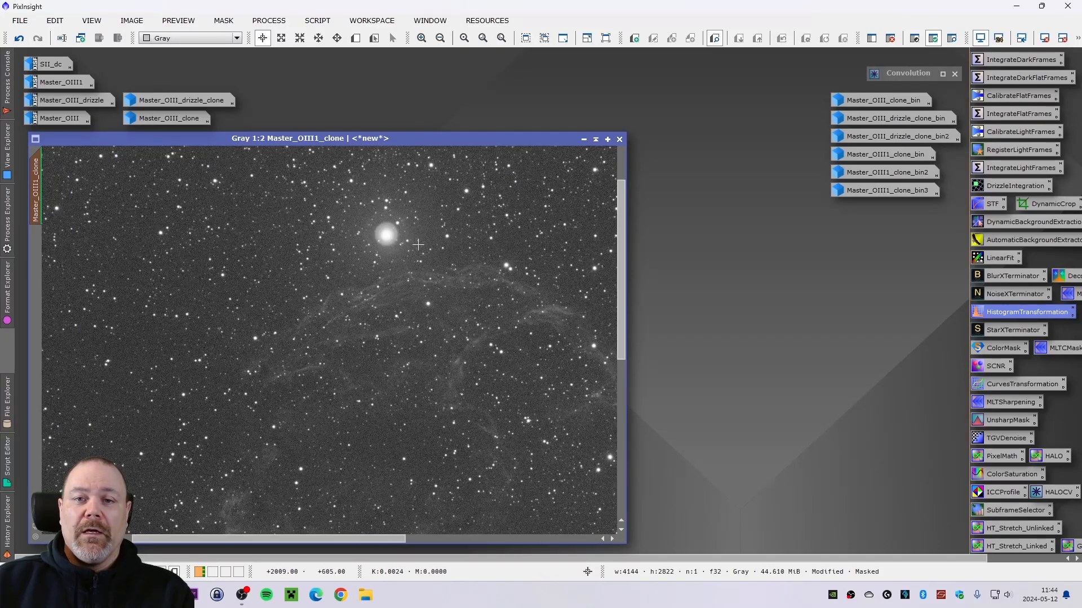
{"action": "scroll", "coordinate": [478, 259], "scroll_direction": "down", "scroll_amount": 1}
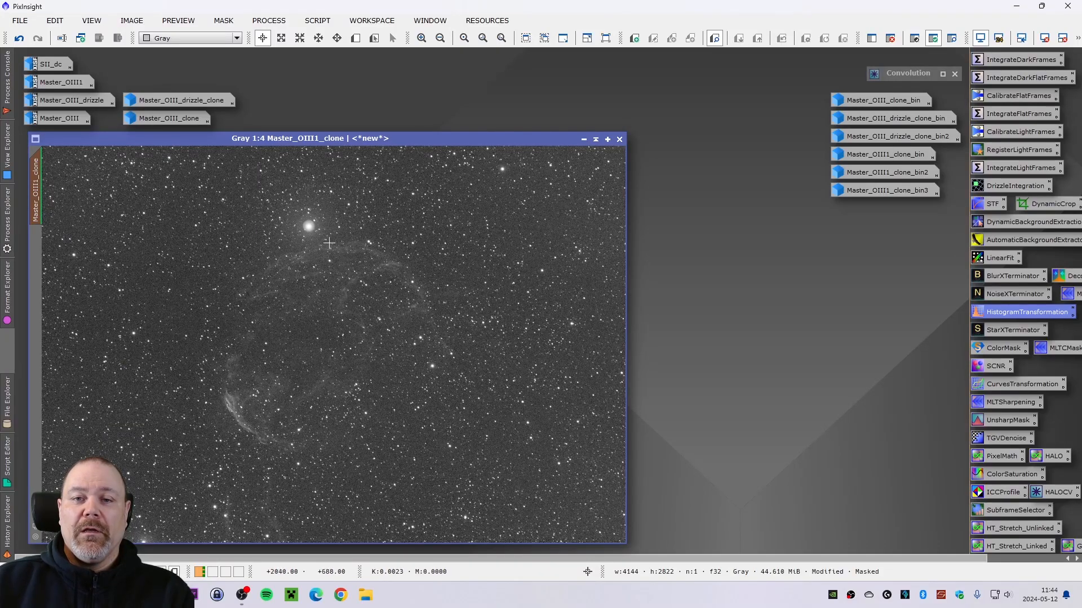
{"action": "scroll", "coordinate": [302, 224], "scroll_direction": "up", "scroll_amount": 4}
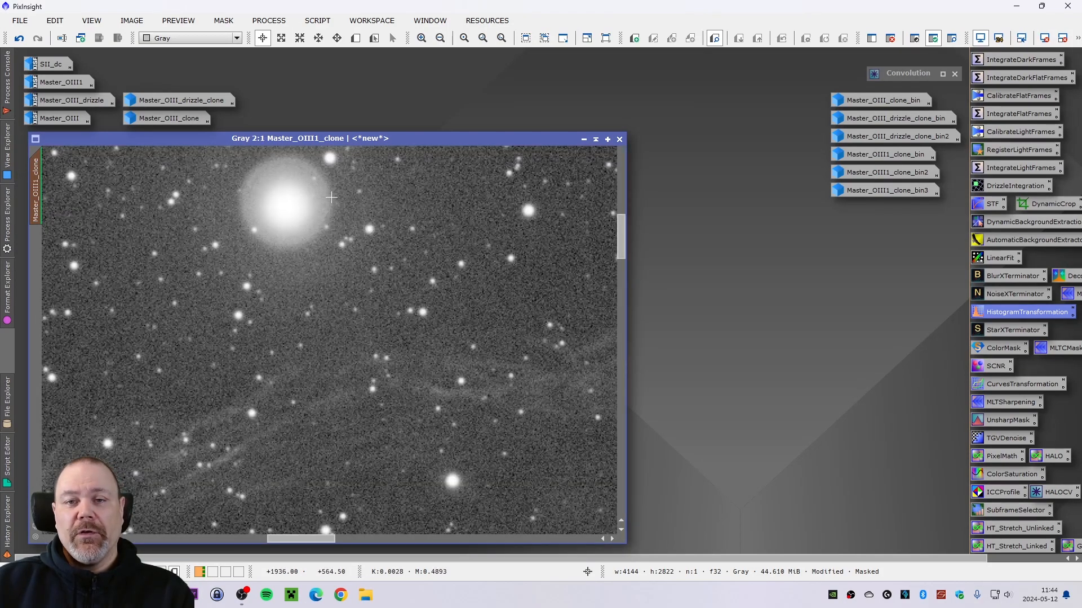
{"action": "scroll", "coordinate": [325, 187], "scroll_direction": "down", "scroll_amount": 4}
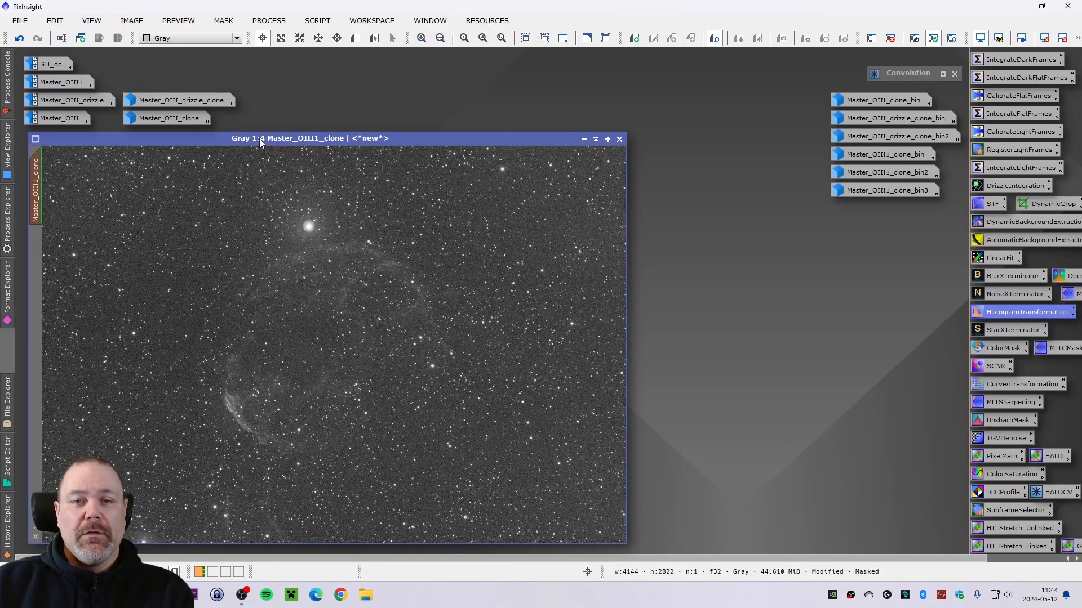
{"action": "left_click_drag", "start_coordinate": [260, 142], "coordinate": [258, 140]}
{"action": "left_click", "coordinate": [224, 23]}
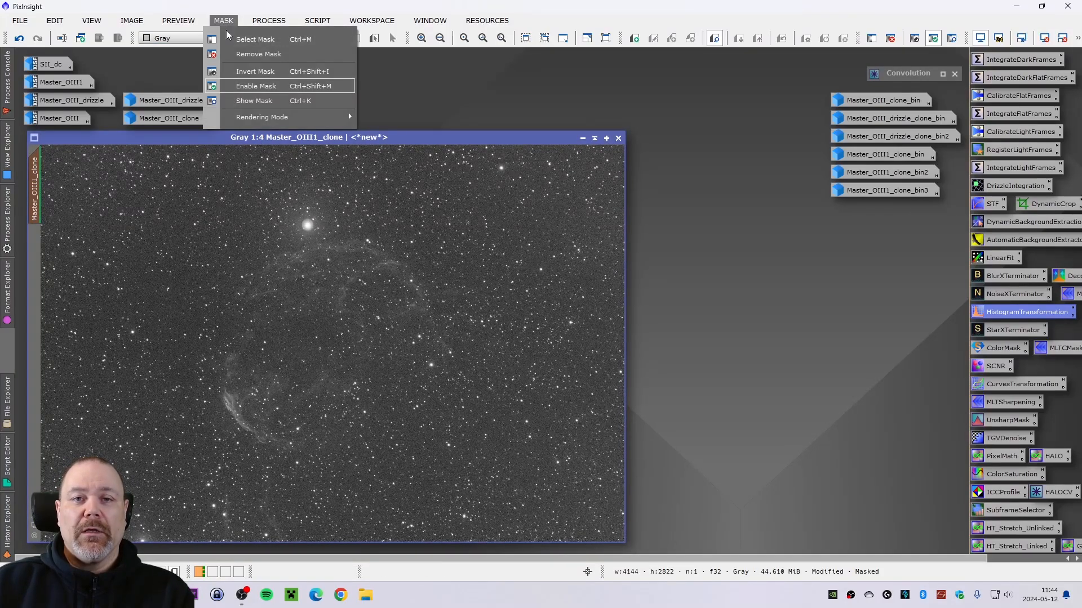
{"action": "left_click", "coordinate": [247, 54]}
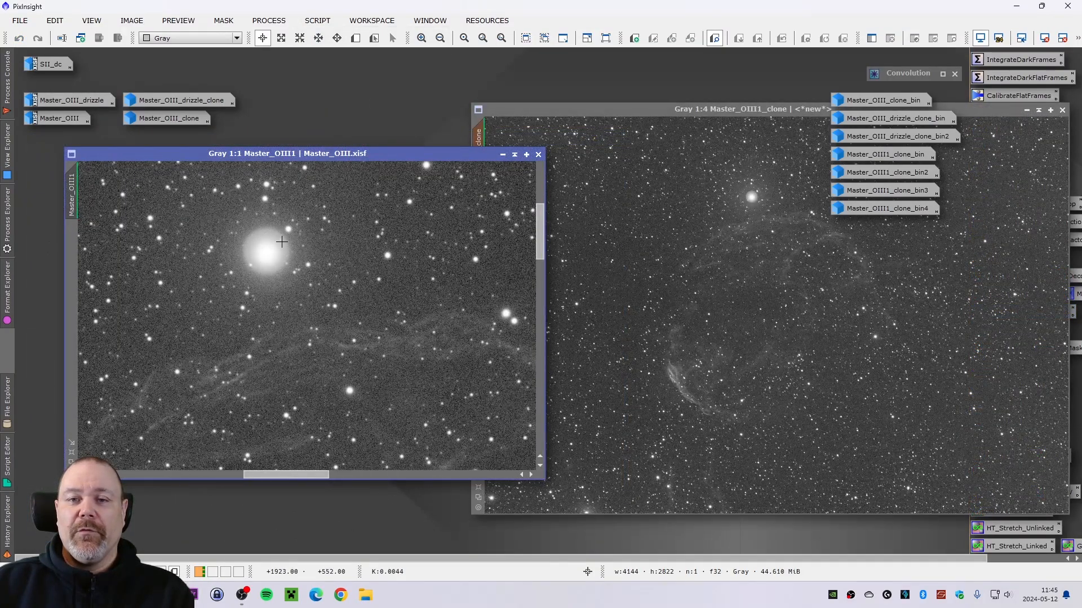
- Compare the bright star's halo in Master_OIII1 and Master_OIII1_clone side by side at matching zoom levels
{"action": "scroll", "coordinate": [281, 242], "scroll_direction": "up", "scroll_amount": 1}
{"action": "left_click_drag", "start_coordinate": [287, 153], "coordinate": [244, 155]}
{"action": "left_click", "coordinate": [616, 148]}
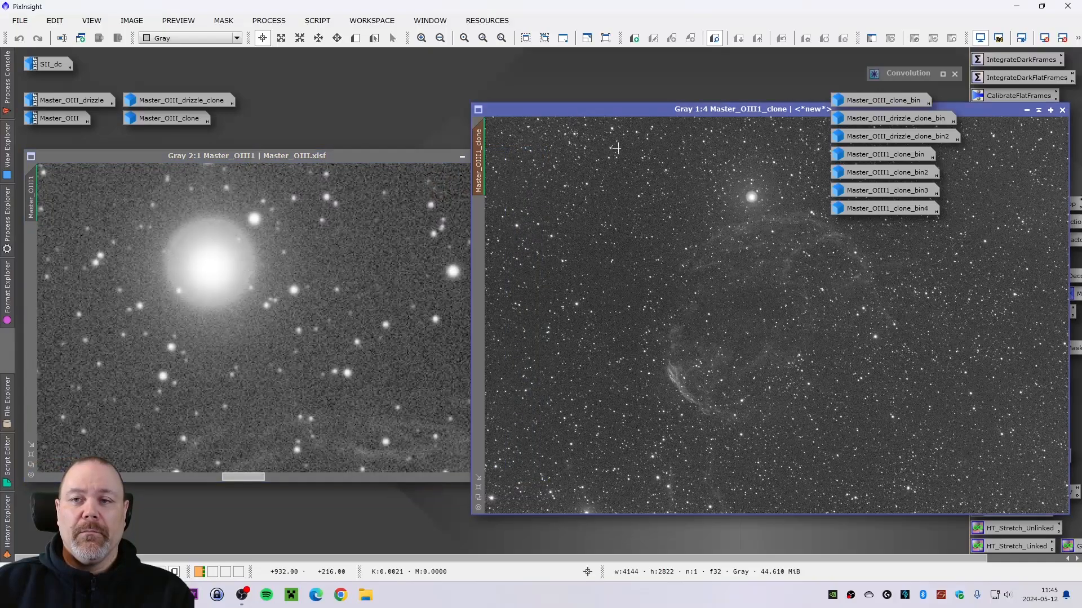
{"action": "scroll", "coordinate": [616, 148], "scroll_direction": "up", "scroll_amount": 3}
{"action": "scroll", "coordinate": [647, 208], "scroll_direction": "up", "scroll_amount": 2}
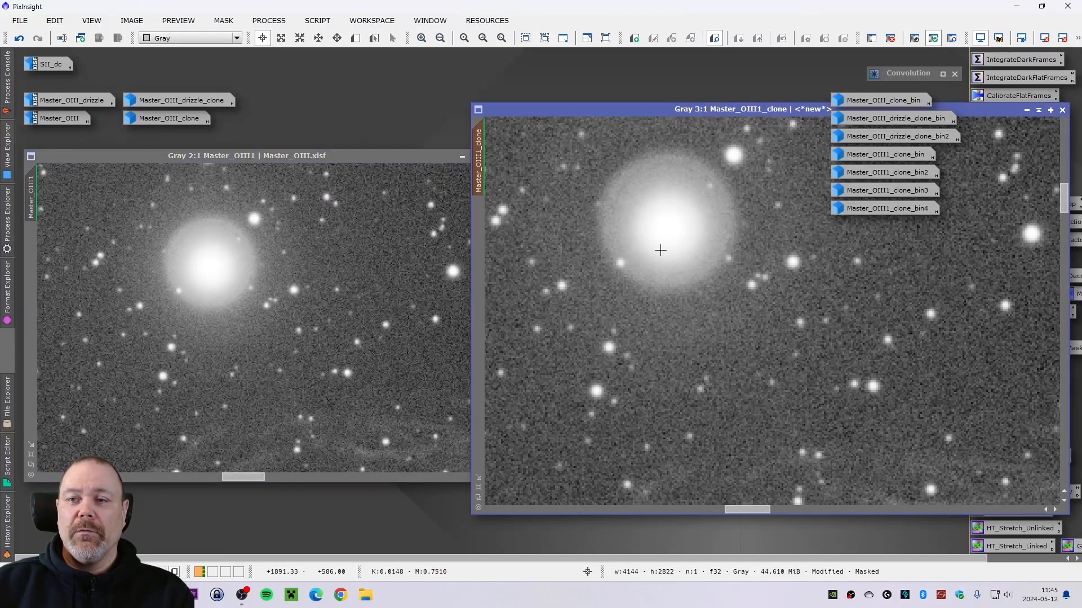
{"action": "scroll", "coordinate": [707, 391], "scroll_direction": "down", "scroll_amount": 1}
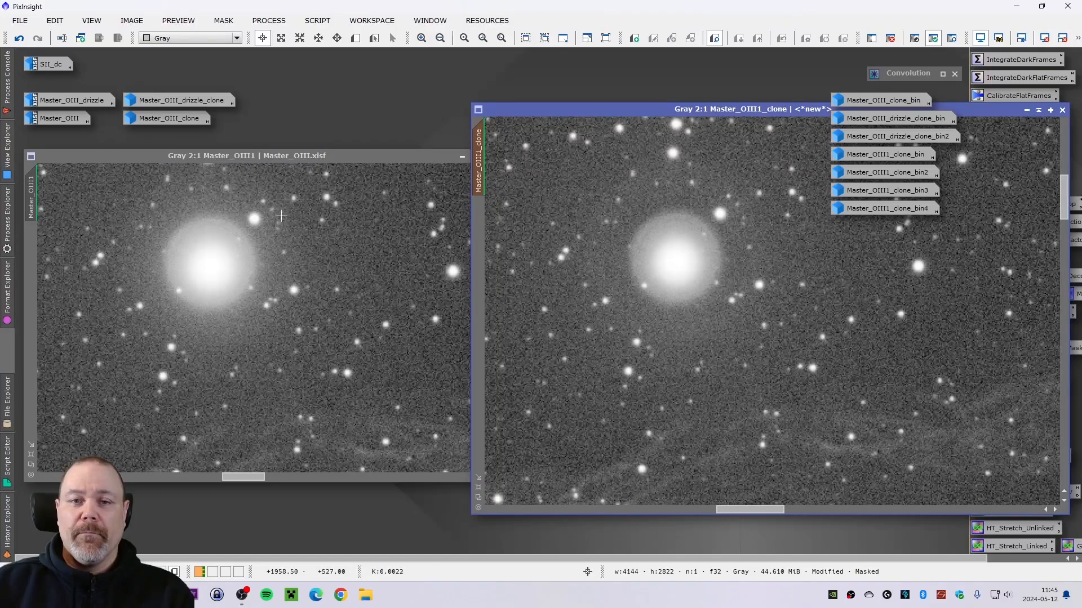
{"action": "left_click", "coordinate": [203, 237]}
{"action": "scroll", "coordinate": [200, 242], "scroll_direction": "up", "scroll_amount": 2}
{"action": "scroll", "coordinate": [199, 247], "scroll_direction": "down", "scroll_amount": 1}
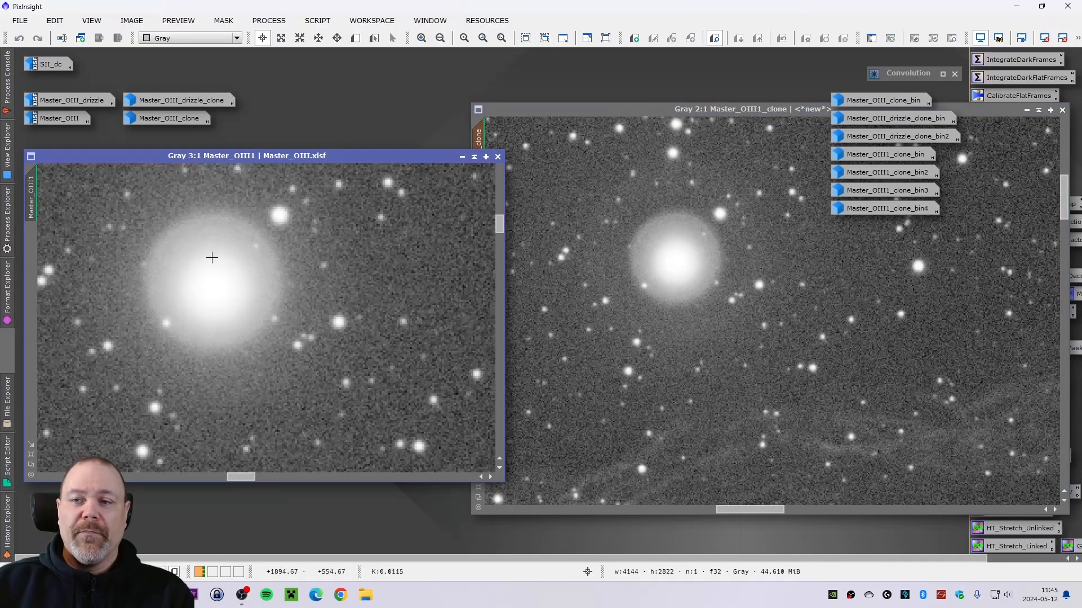
{"action": "scroll", "coordinate": [213, 257], "scroll_direction": "down", "scroll_amount": 1}
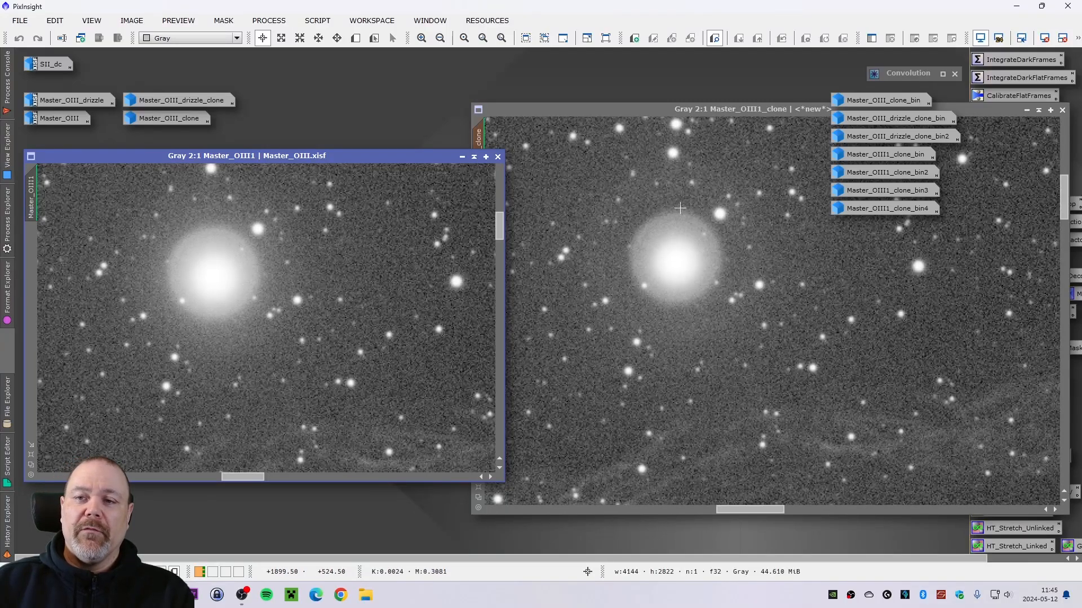
{"action": "scroll", "coordinate": [353, 238], "scroll_direction": "down", "scroll_amount": 5}
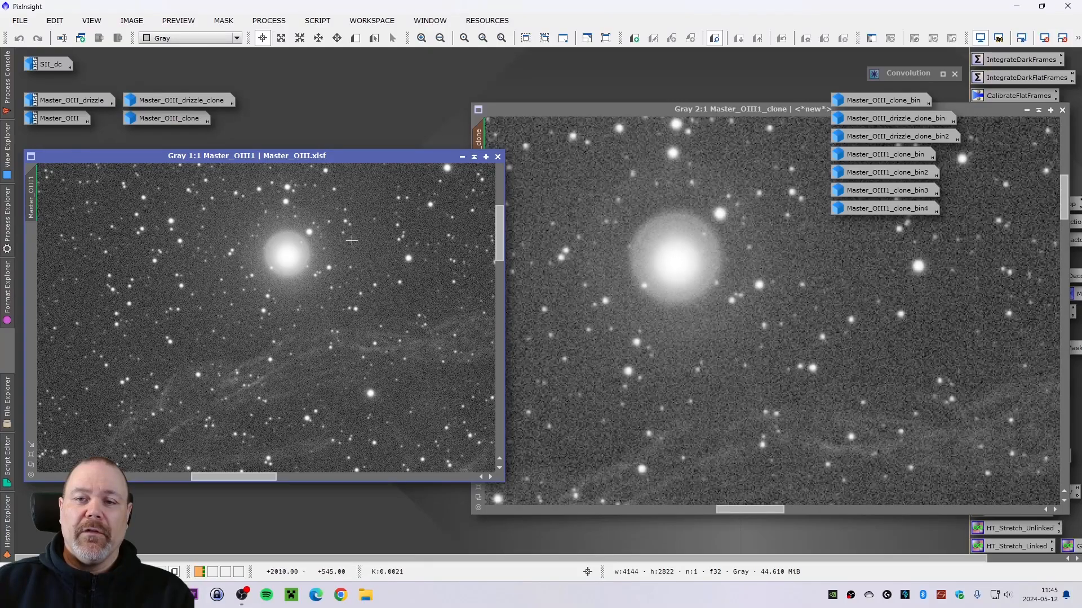
{"action": "left_click", "coordinate": [749, 280]}
{"action": "scroll", "coordinate": [748, 279], "scroll_direction": "down", "scroll_amount": 5}
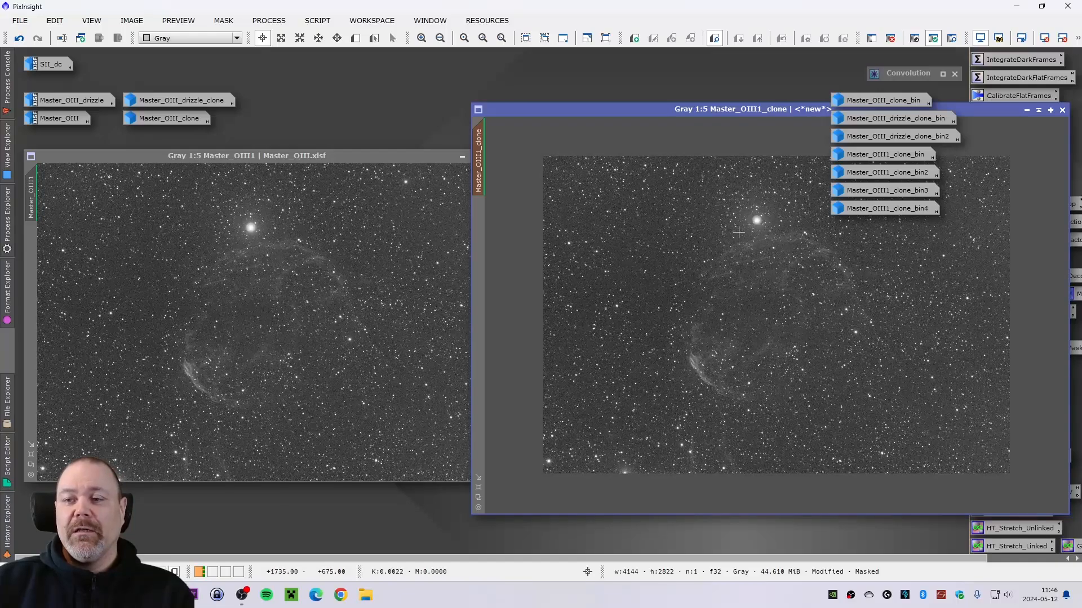
- Minimize Master_OIII1 and Master_OIII1_clone and place the clone's icon beside the other image icons
{"action": "left_click", "coordinate": [289, 158]}
{"action": "left_click", "coordinate": [454, 162]}
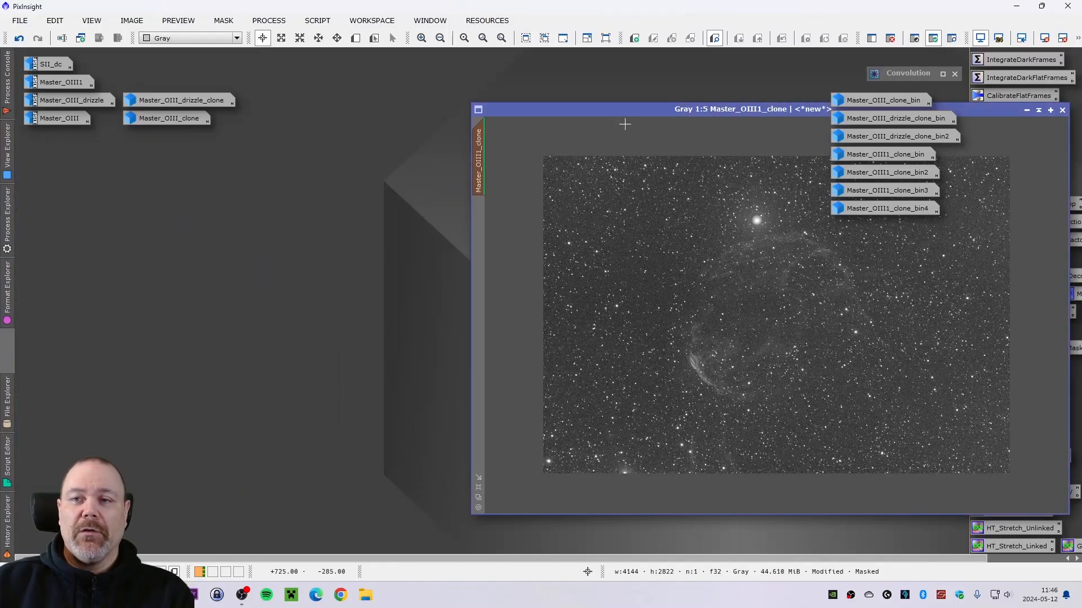
{"action": "left_click_drag", "start_coordinate": [589, 111], "coordinate": [274, 137]}
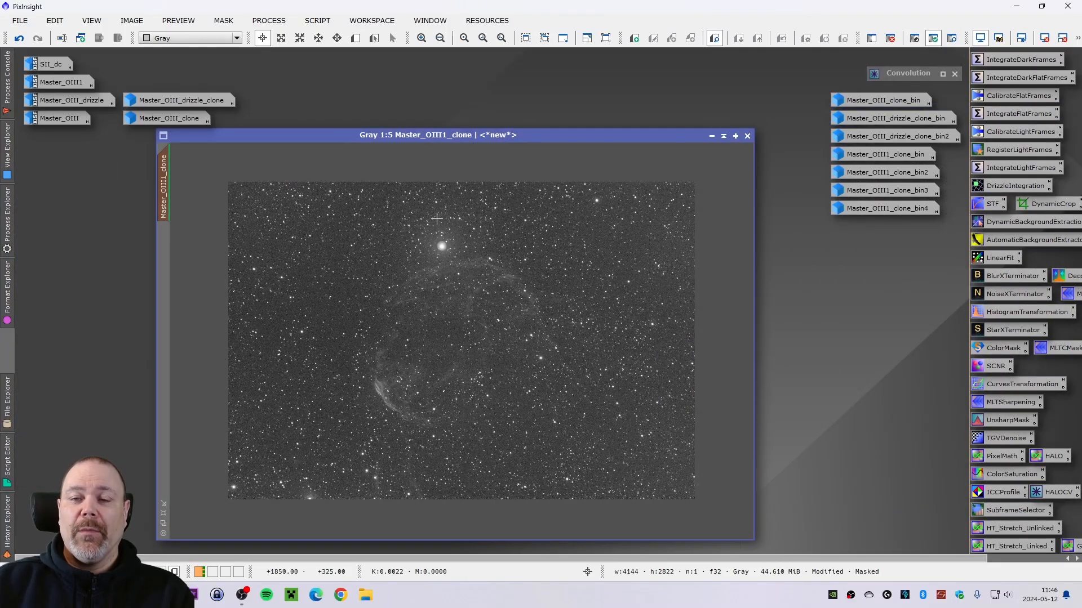
{"action": "left_click", "coordinate": [711, 137]}
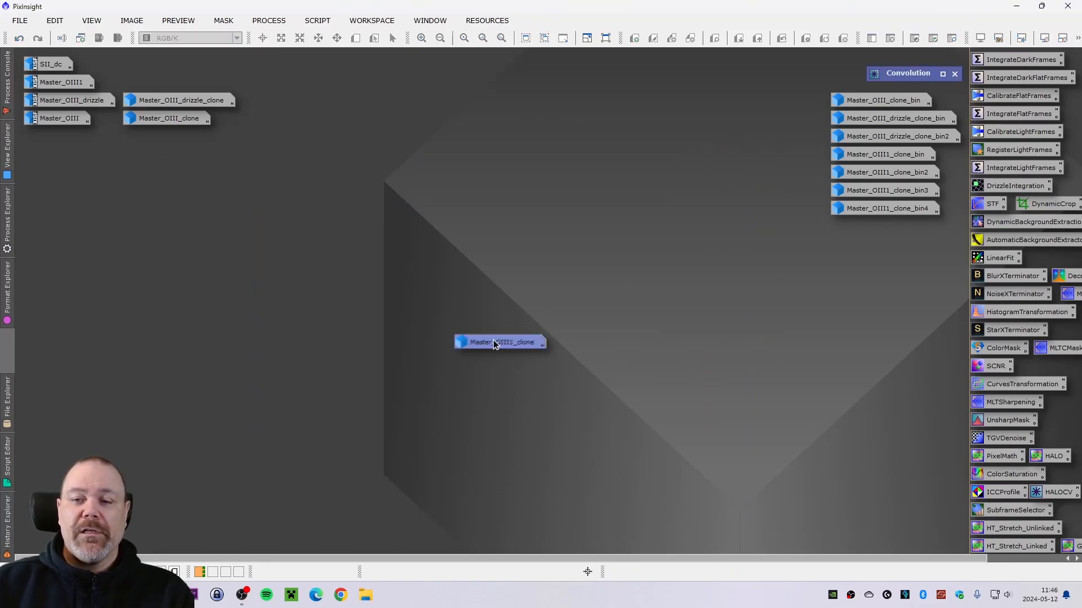
{"action": "left_click_drag", "start_coordinate": [492, 340], "coordinate": [163, 83]}
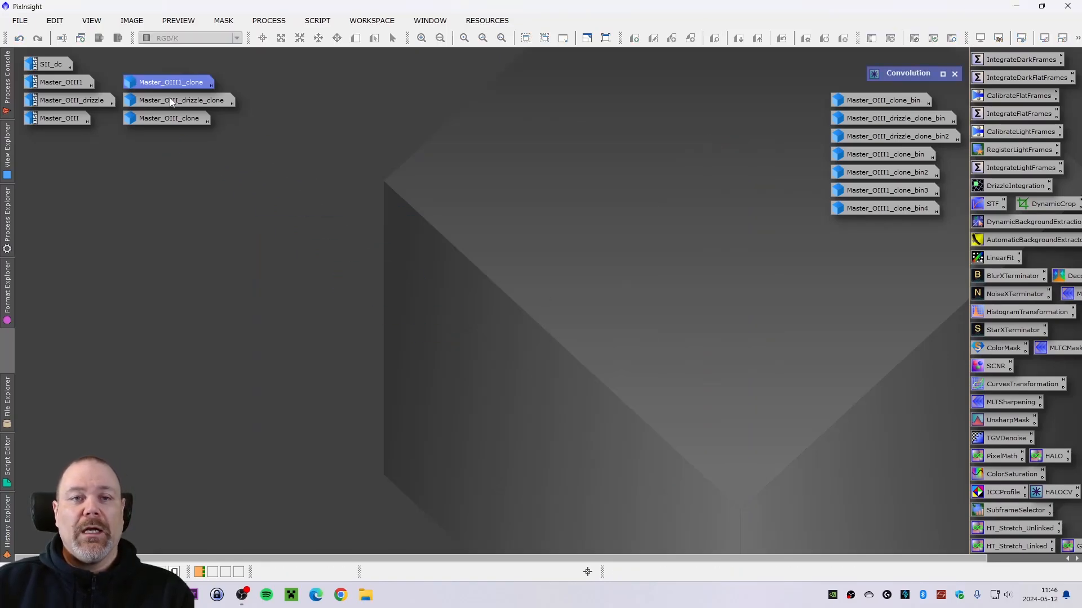
- Open SII_dc, duplicate it as SII_dc_clone, minimize the original and move the clone's window into view
{"action": "double_click", "coordinate": [50, 63]}
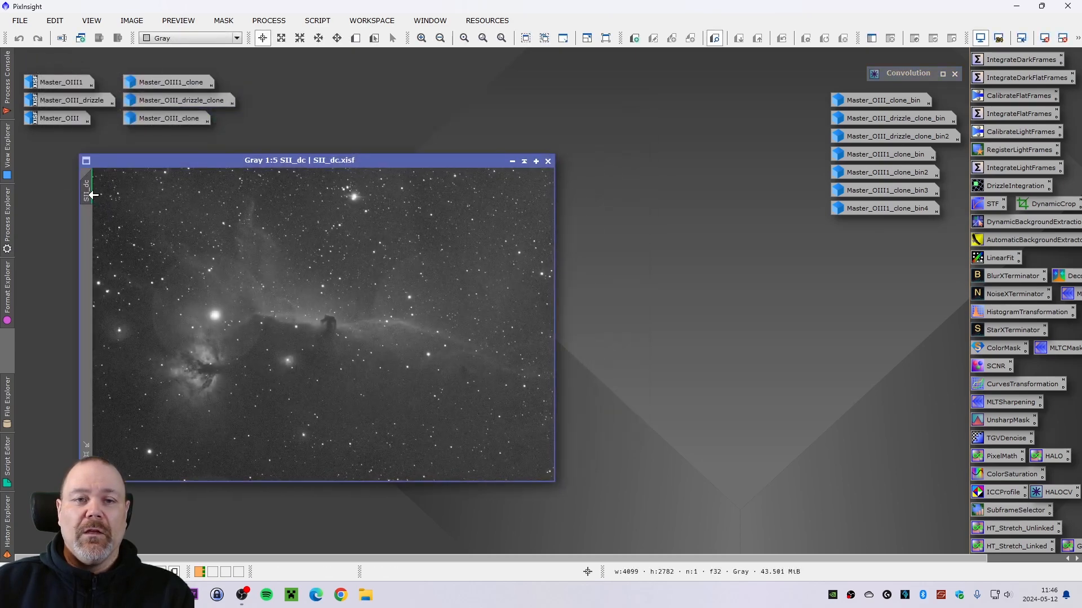
{"action": "left_click_drag", "start_coordinate": [93, 195], "coordinate": [607, 293]}
{"action": "left_click", "coordinate": [512, 161]}
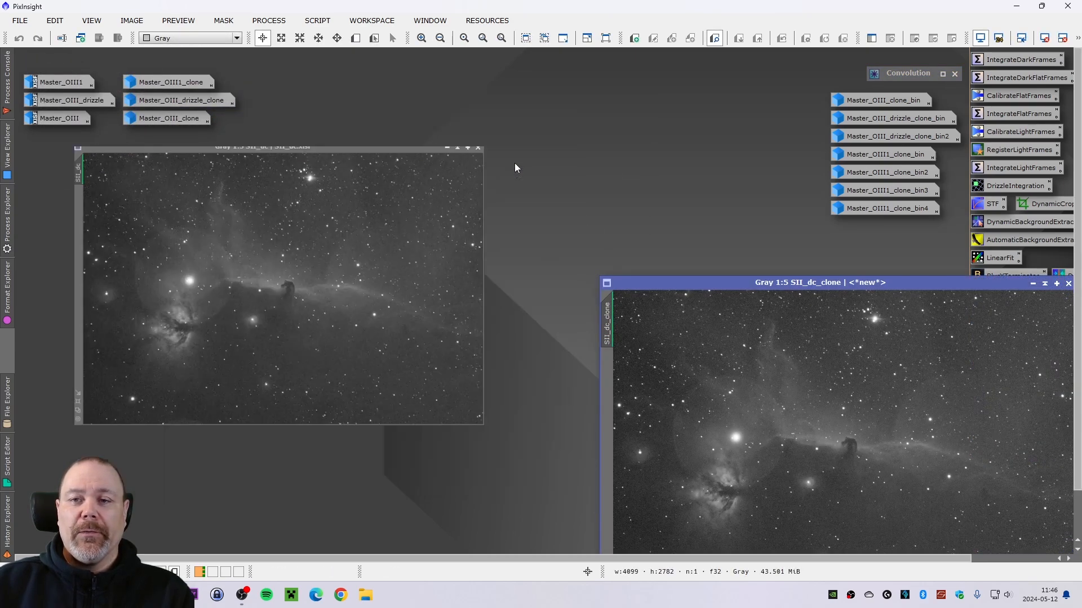
{"action": "left_click_drag", "start_coordinate": [716, 283], "coordinate": [150, 179]}
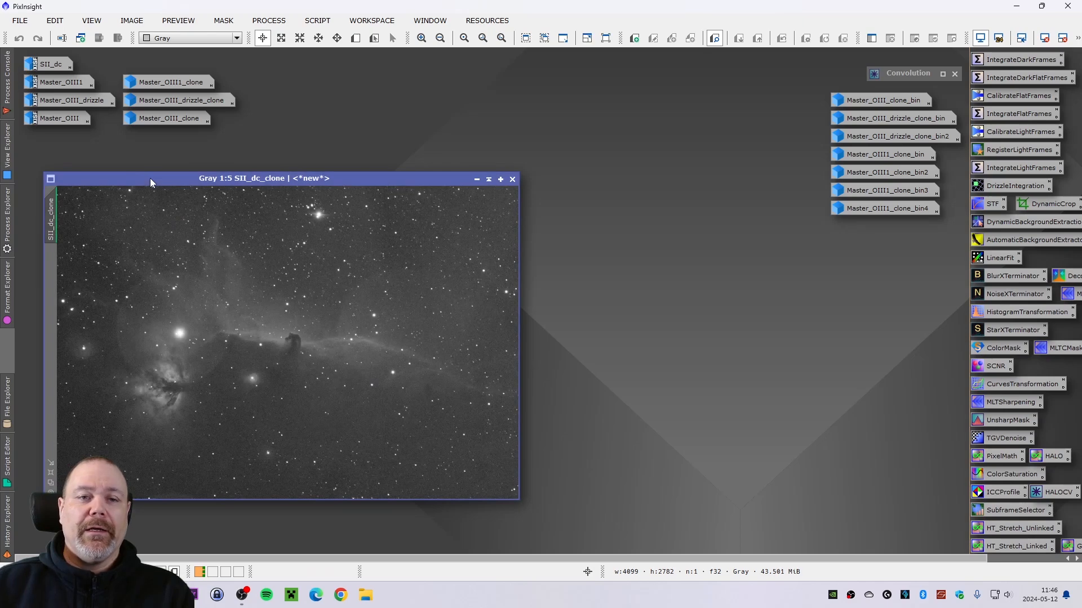
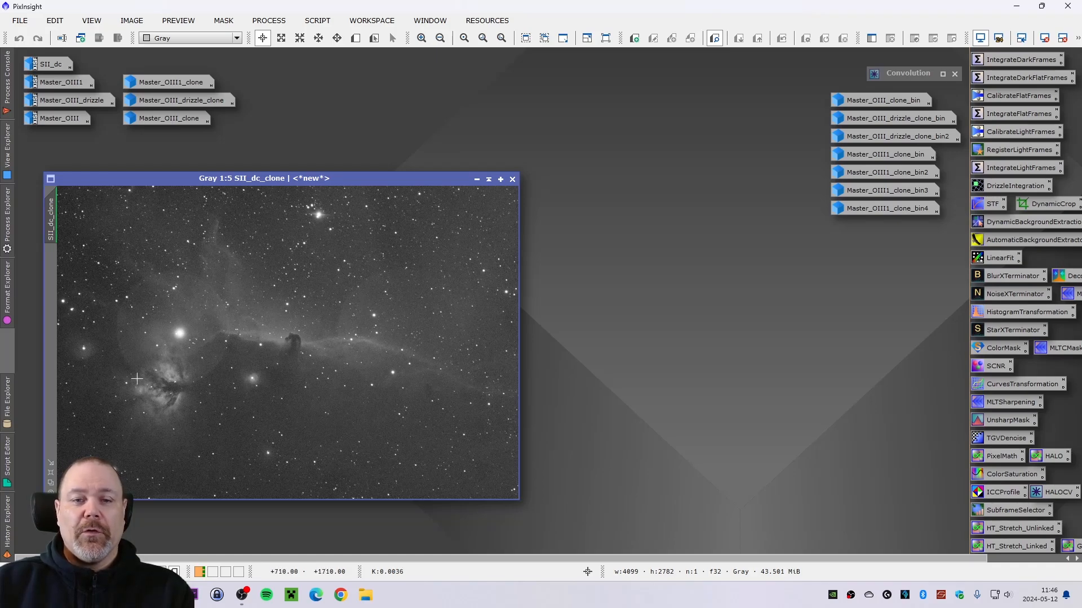
- Launch the GAME script from the utilities scripts for the SII_dc_clone image
{"action": "left_click_drag", "start_coordinate": [155, 178], "coordinate": [148, 178]}
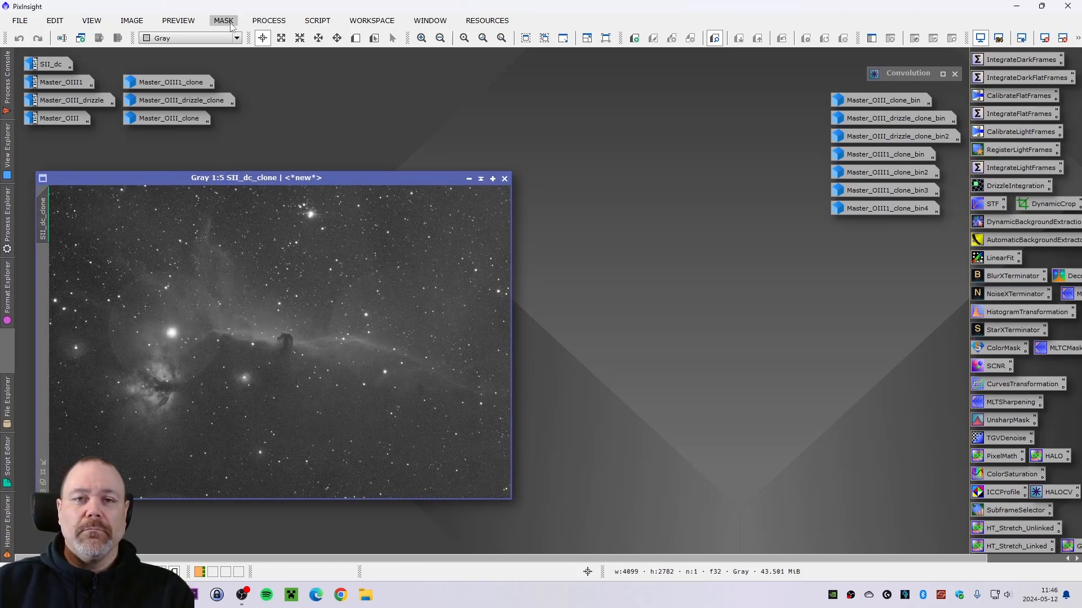
{"action": "left_click", "coordinate": [318, 21]}
{"action": "mouse_move", "coordinate": [380, 198]}
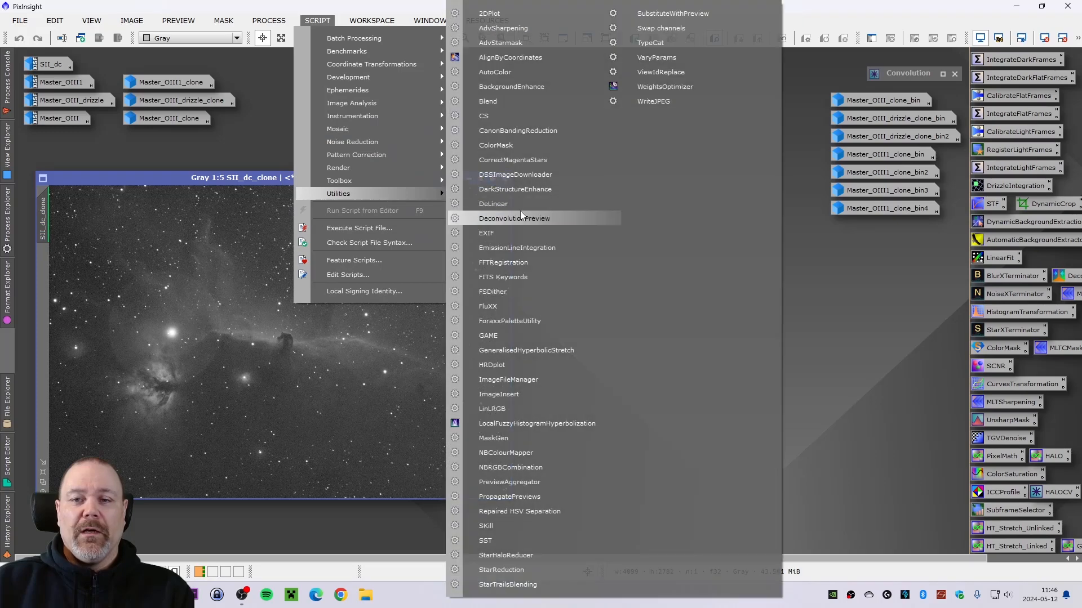
{"action": "left_click", "coordinate": [519, 329]}
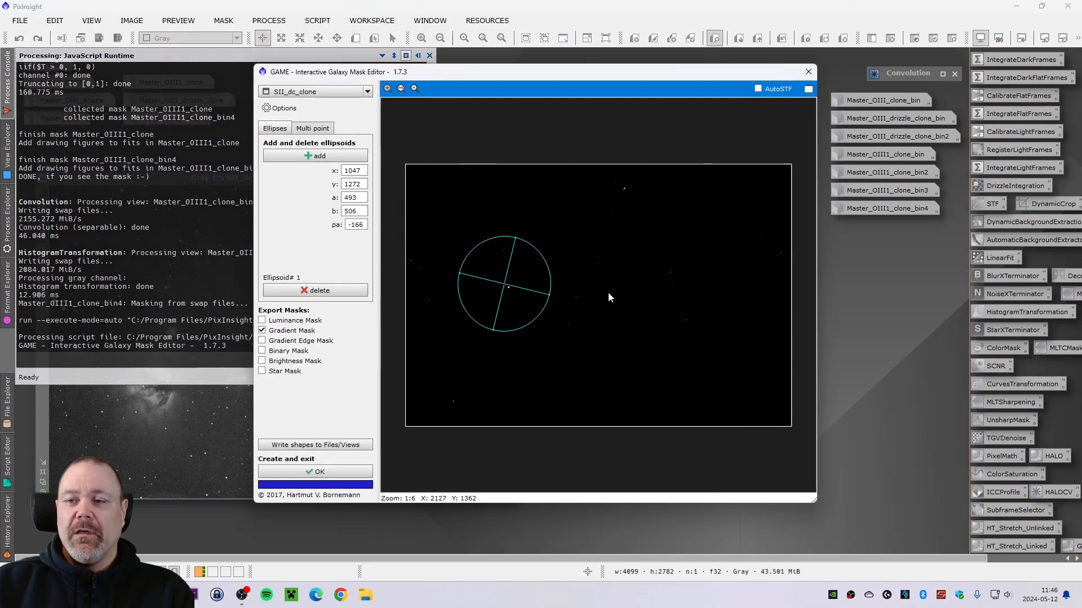
- Switch the export from Gradient Mask to Binary Mask and enable AutoSTF in the GAME preview
{"action": "left_click", "coordinate": [262, 331]}
{"action": "left_click", "coordinate": [262, 351]}
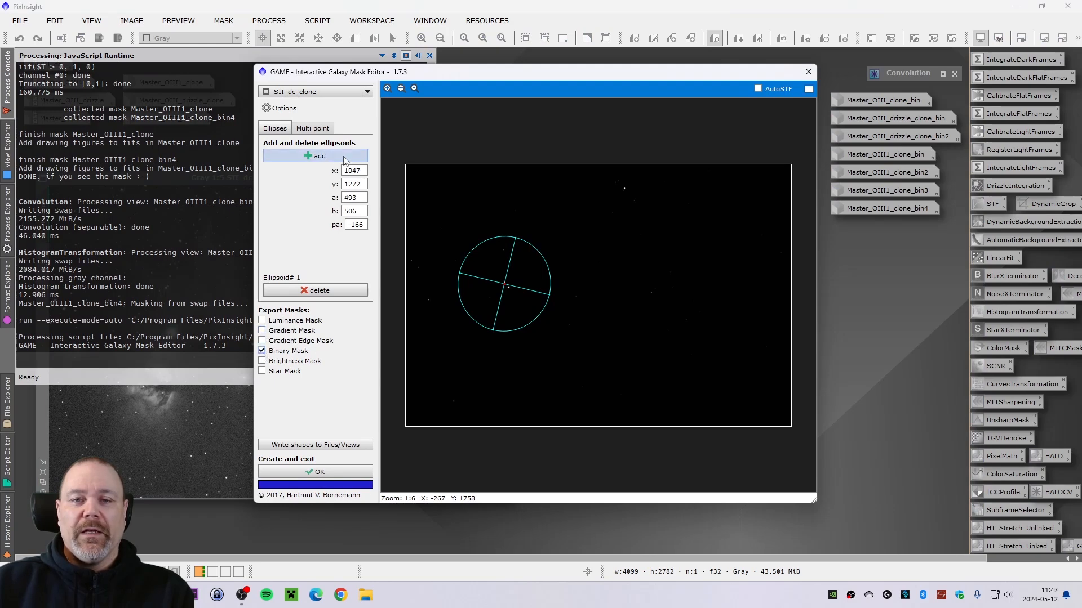
{"action": "left_click", "coordinate": [757, 89]}
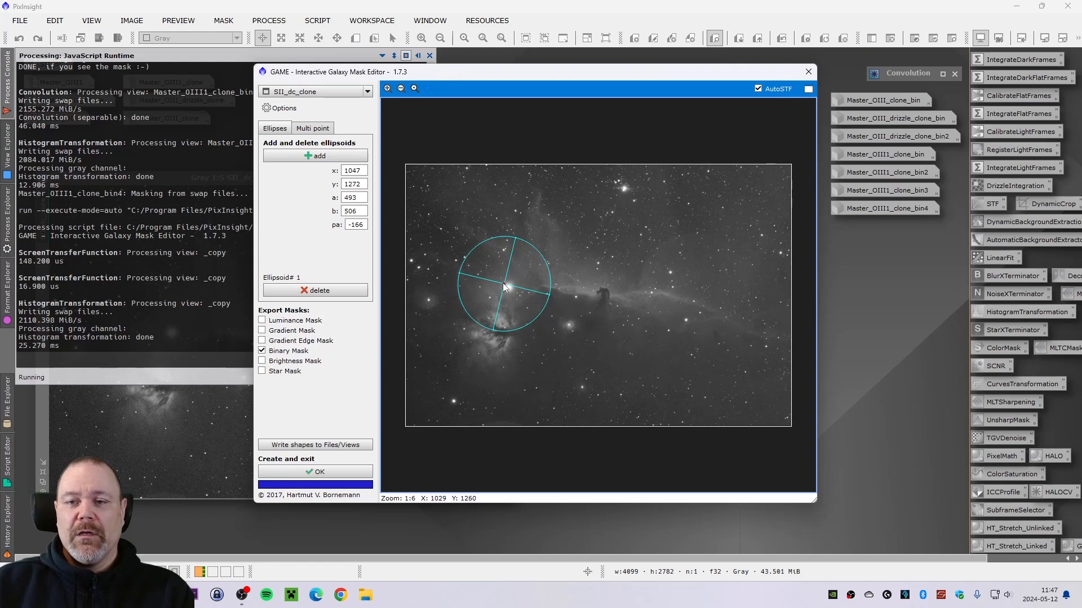
- Fit the ellipse over the bright star, about 505 by 502 pixels centred near 1024, 1270, and create the mask
{"action": "mouse_move", "coordinate": [505, 288]}
{"action": "left_mouse_down"}
{"action": "mouse_move", "coordinate": [640, 304]}
{"action": "mouse_move", "coordinate": [502, 288]}
{"action": "left_mouse_up"}
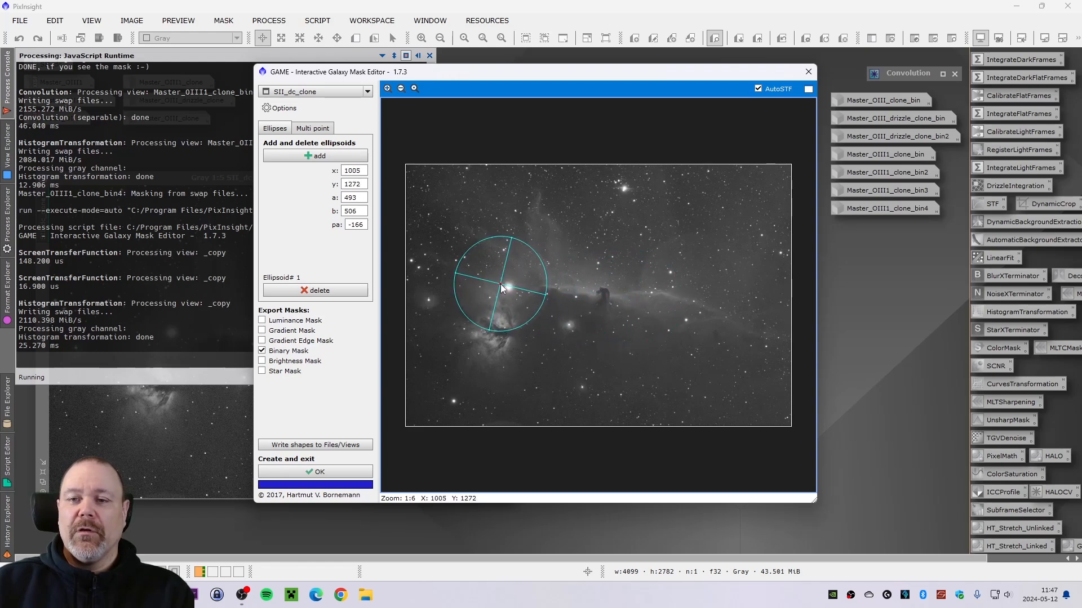
{"action": "scroll", "coordinate": [503, 288], "scroll_direction": "up", "scroll_amount": 4}
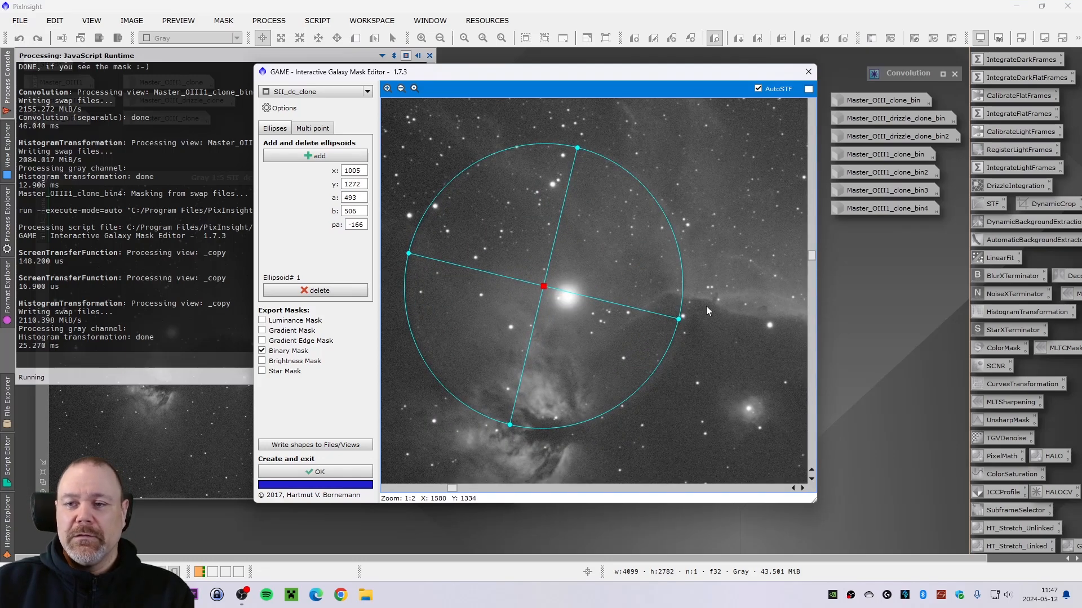
{"action": "left_click_drag", "start_coordinate": [679, 319], "coordinate": [701, 321]}
{"action": "left_click_drag", "start_coordinate": [572, 158], "coordinate": [579, 145]}
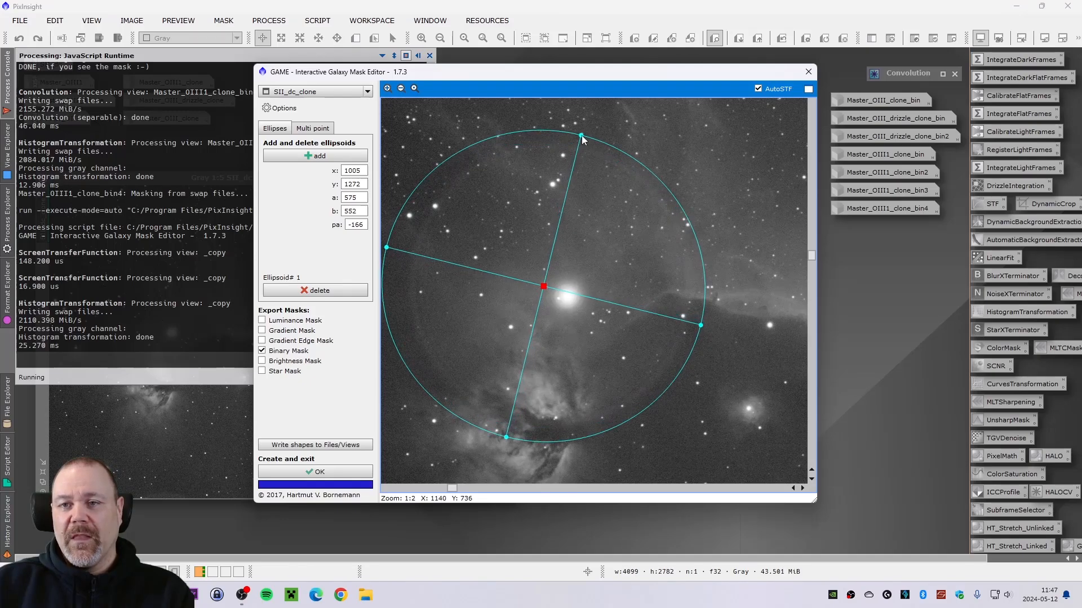
{"action": "mouse_move", "coordinate": [544, 287]}
{"action": "left_mouse_down"}
{"action": "mouse_move", "coordinate": [564, 287]}
{"action": "mouse_move", "coordinate": [571, 300]}
{"action": "mouse_move", "coordinate": [548, 292]}
{"action": "left_mouse_up"}
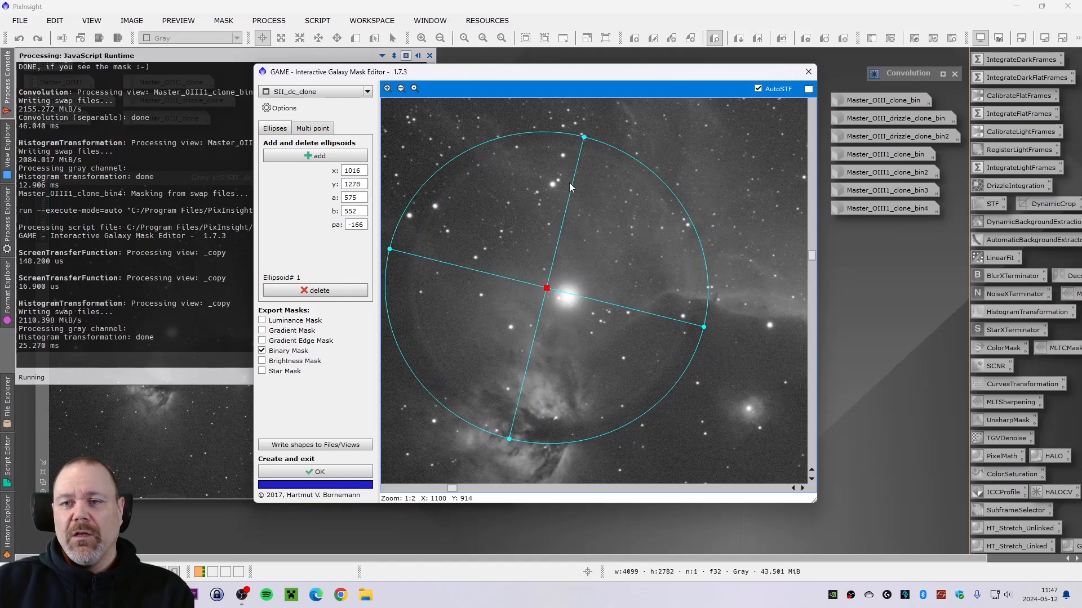
{"action": "left_click_drag", "start_coordinate": [584, 137], "coordinate": [583, 146]}
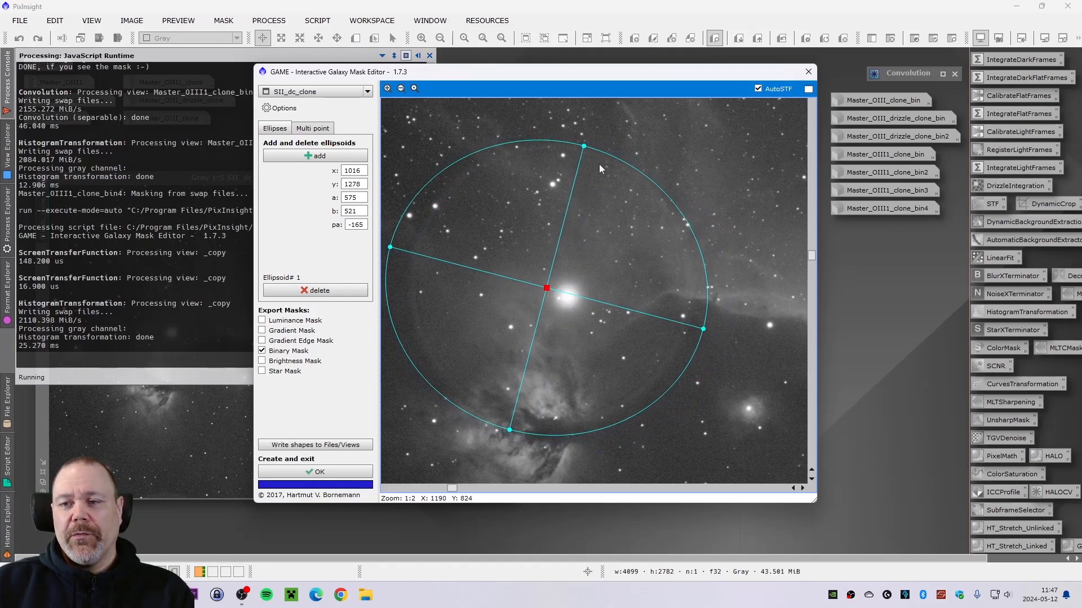
{"action": "left_click_drag", "start_coordinate": [703, 328], "coordinate": [691, 326]}
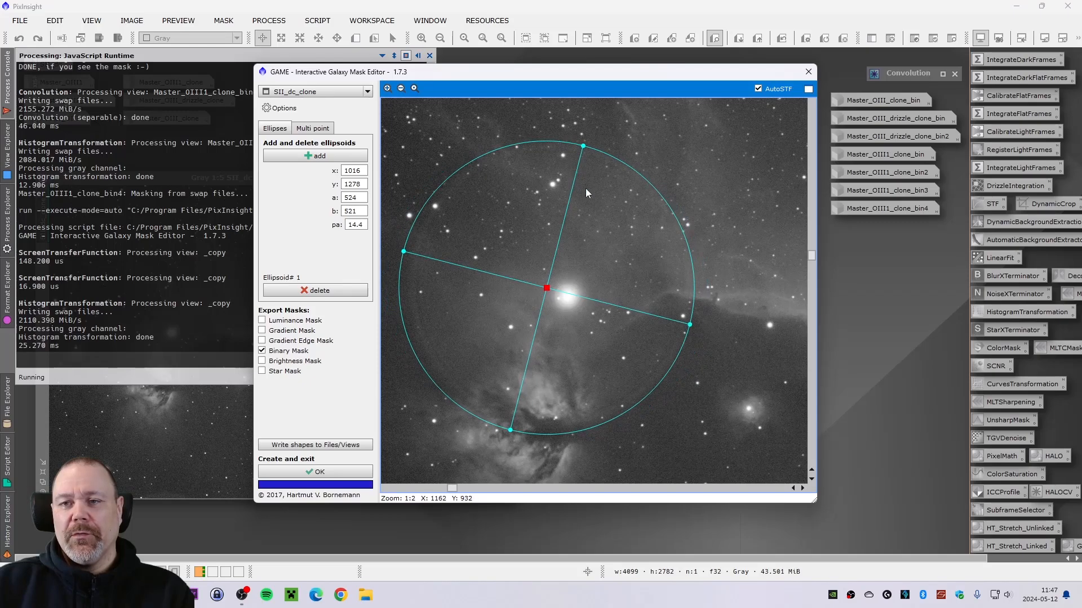
{"action": "left_click_drag", "start_coordinate": [584, 148], "coordinate": [584, 146]}
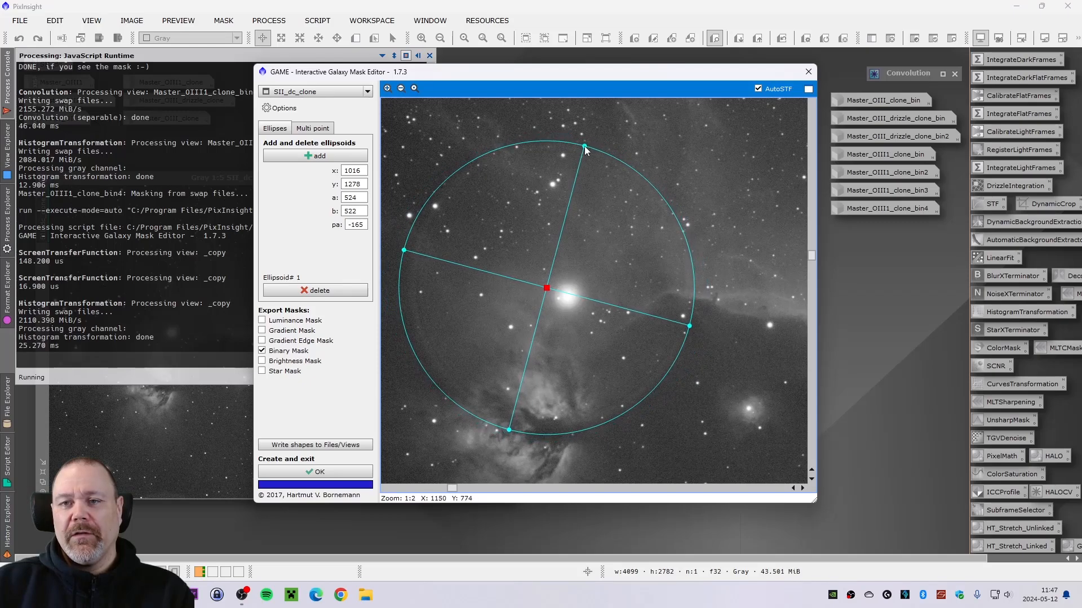
{"action": "left_click_drag", "start_coordinate": [404, 250], "coordinate": [407, 248]}
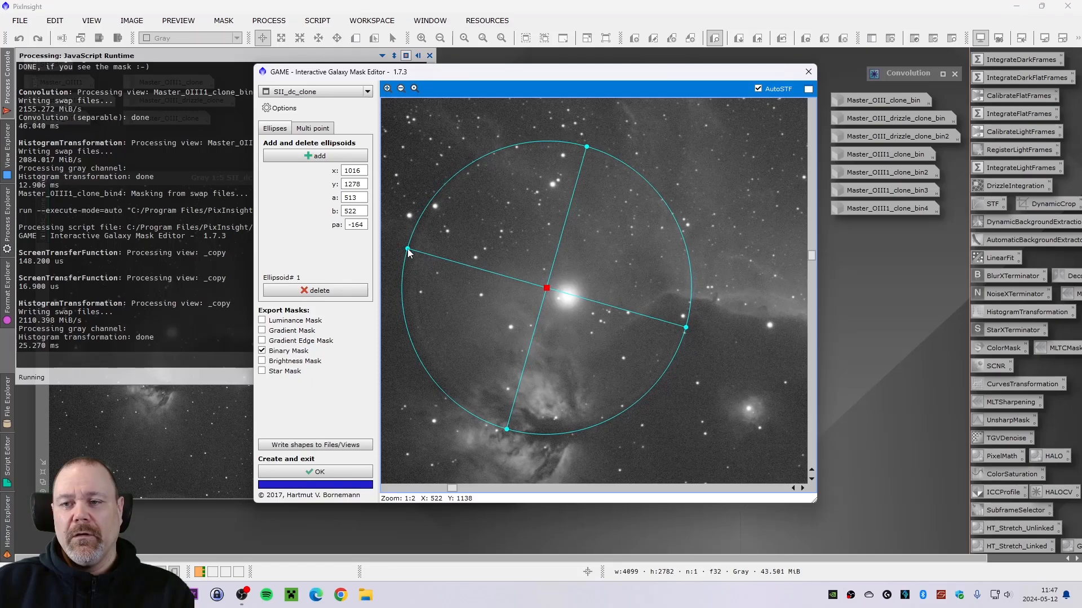
{"action": "left_click_drag", "start_coordinate": [547, 288], "coordinate": [550, 287]}
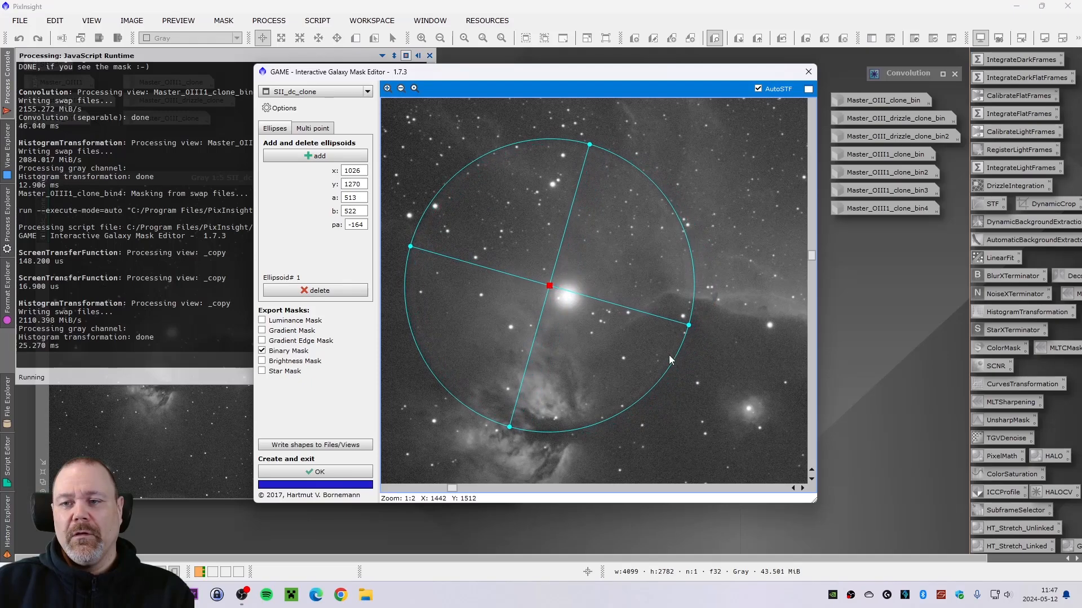
{"action": "left_click_drag", "start_coordinate": [689, 324], "coordinate": [687, 324]}
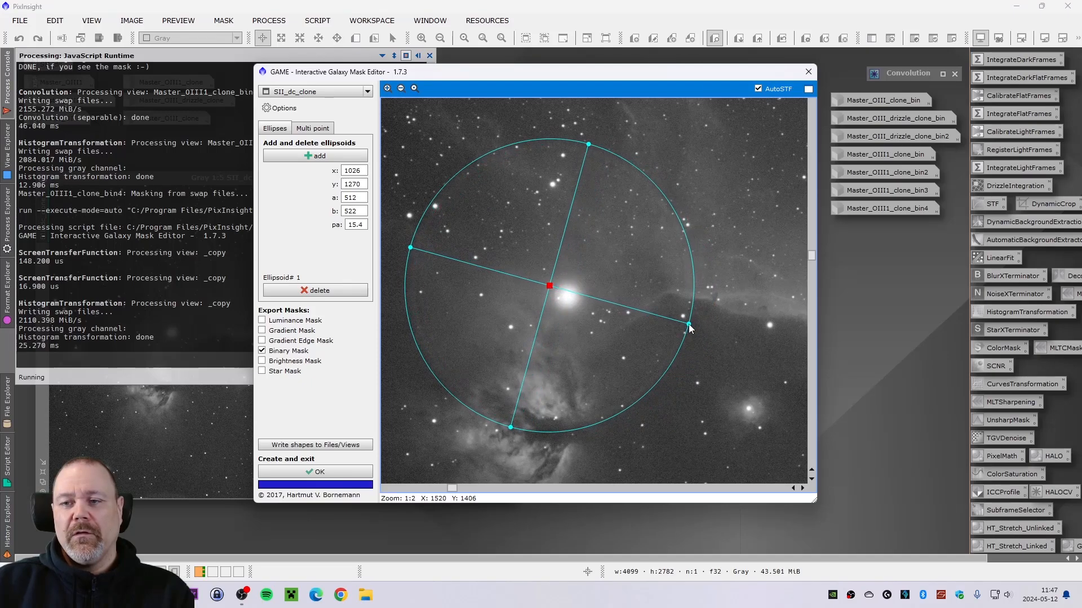
{"action": "left_click_drag", "start_coordinate": [589, 145], "coordinate": [588, 147]}
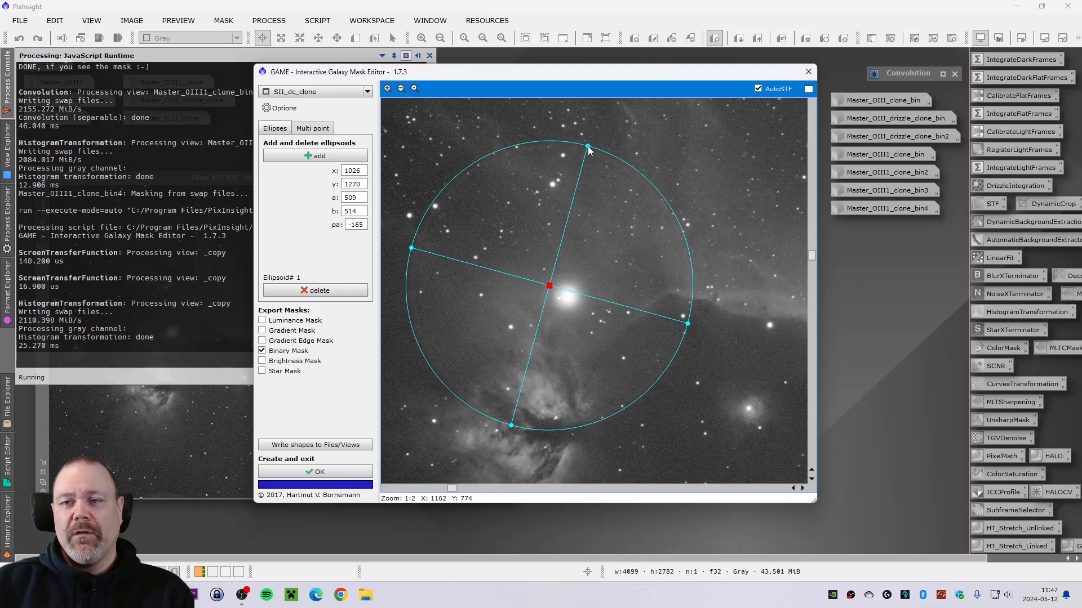
{"action": "mouse_move", "coordinate": [549, 287]}
{"action": "left_mouse_down"}
{"action": "mouse_move", "coordinate": [534, 285]}
{"action": "mouse_move", "coordinate": [562, 287]}
{"action": "mouse_move", "coordinate": [549, 289]}
{"action": "left_mouse_up"}
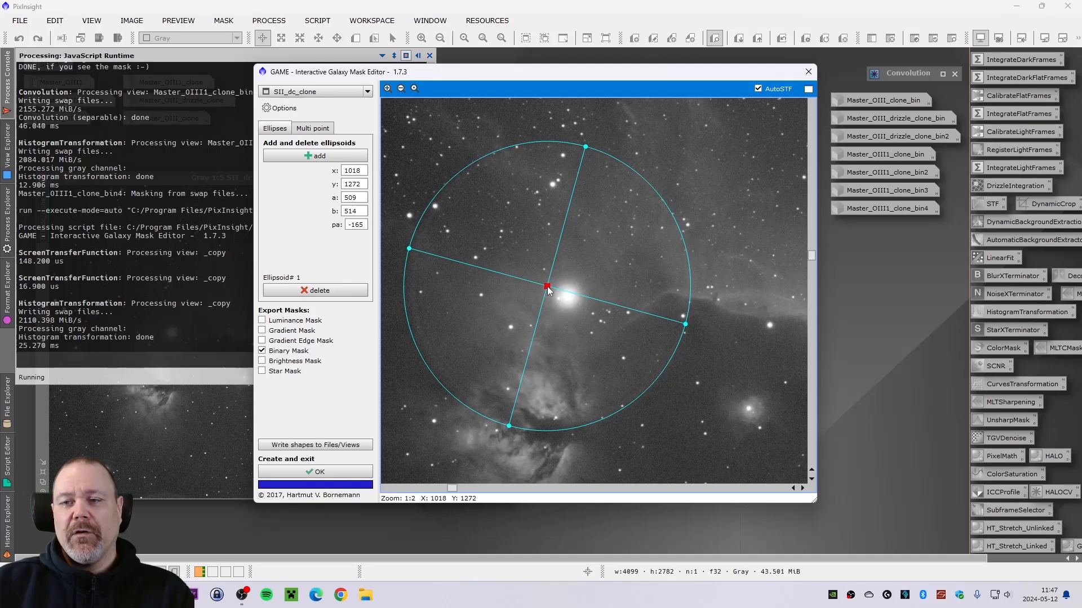
{"action": "left_click_drag", "start_coordinate": [511, 425], "coordinate": [509, 423]}
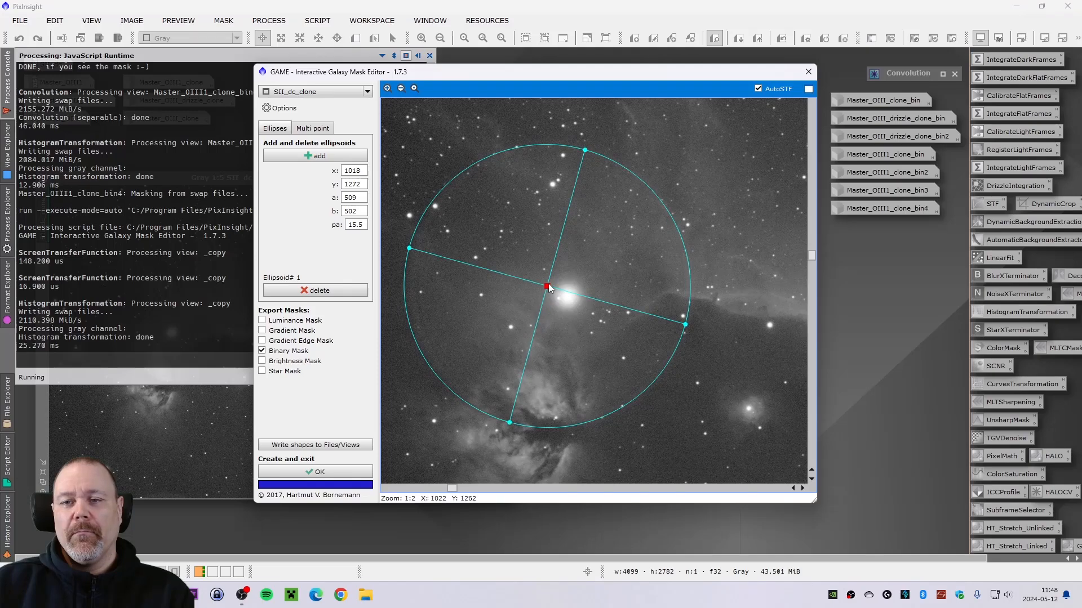
{"action": "left_click_drag", "start_coordinate": [548, 290], "coordinate": [549, 287]}
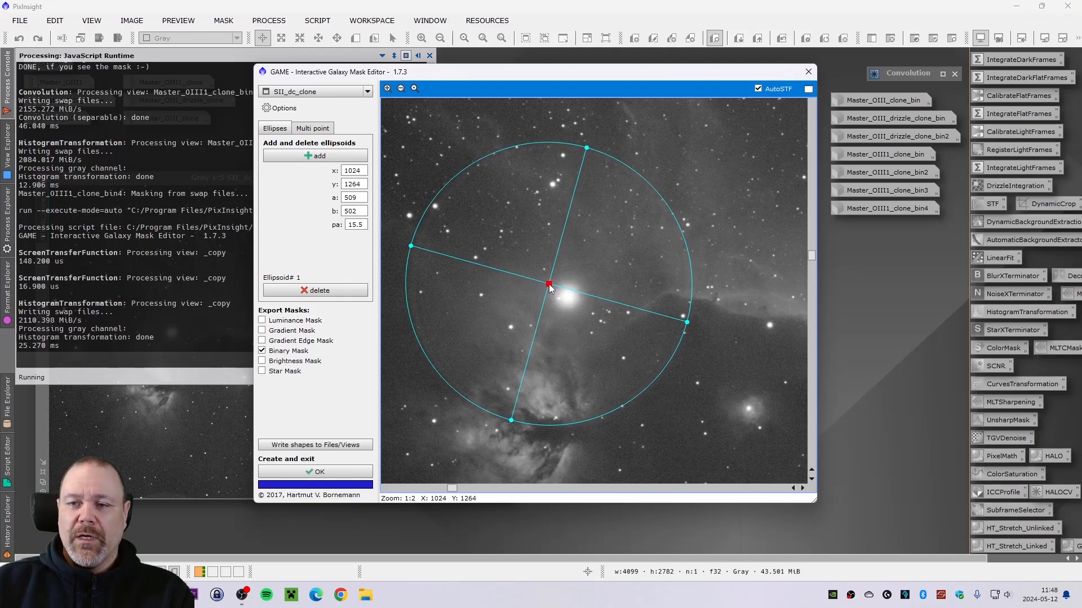
{"action": "left_click_drag", "start_coordinate": [410, 246], "coordinate": [412, 246]}
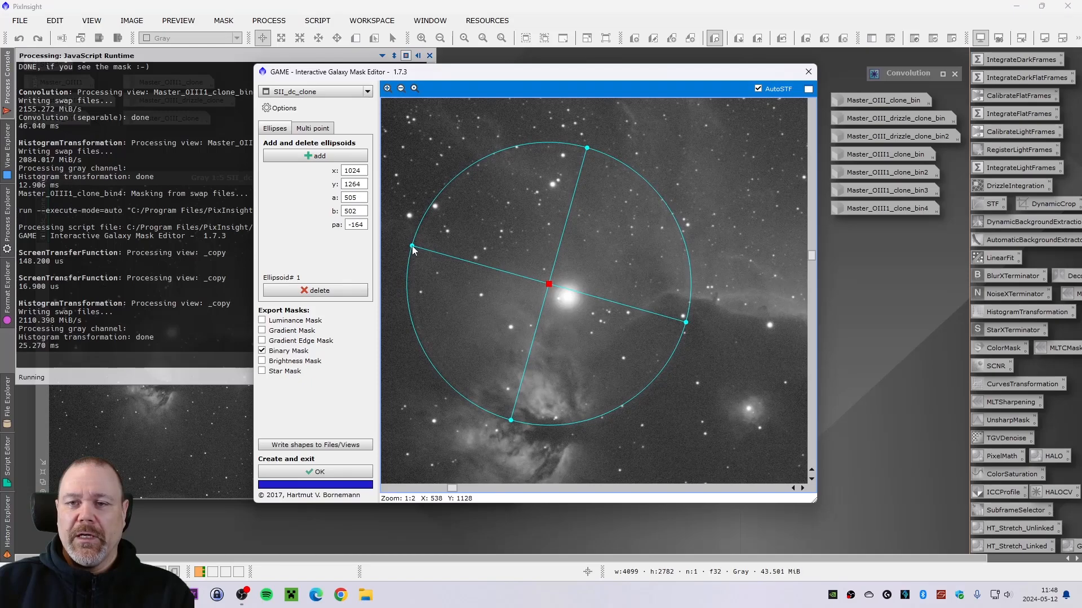
{"action": "left_click_drag", "start_coordinate": [549, 288], "coordinate": [549, 288]}
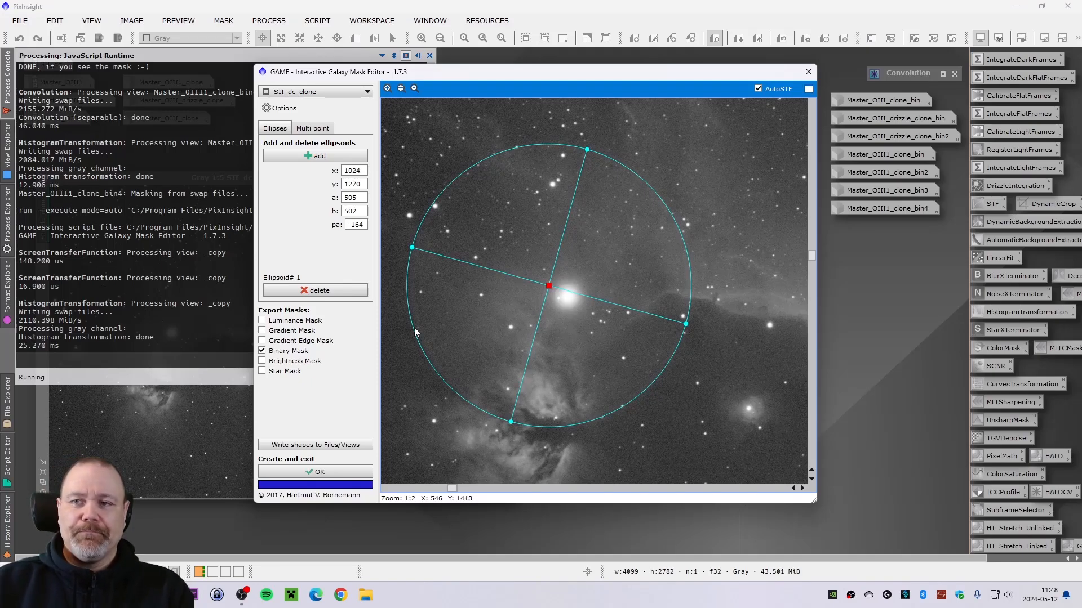
{"action": "left_click", "coordinate": [355, 472]}
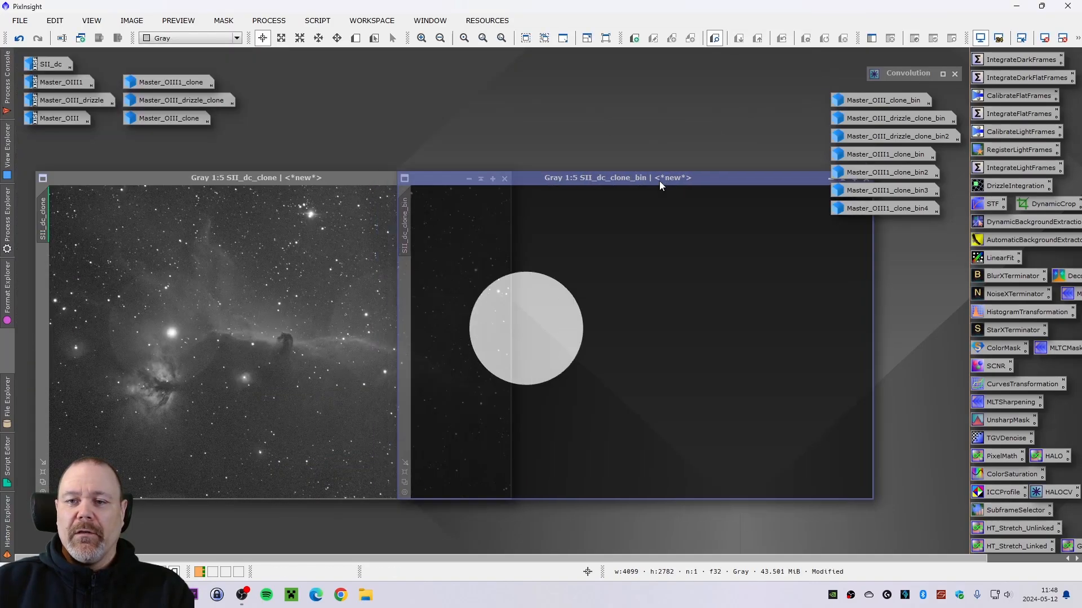
- Blur the SII_dc_clone_bin mask with Convolution at StdDev 20 and shape 2, then iconize the Convolution dialog
{"action": "double_click", "coordinate": [894, 76]}
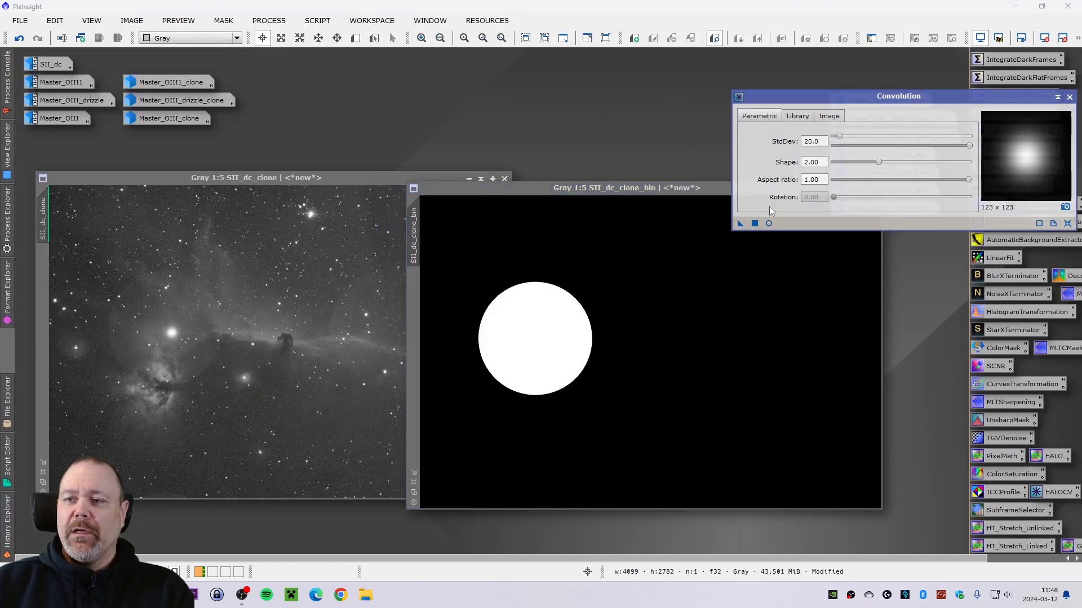
{"action": "left_click", "coordinate": [739, 224]}
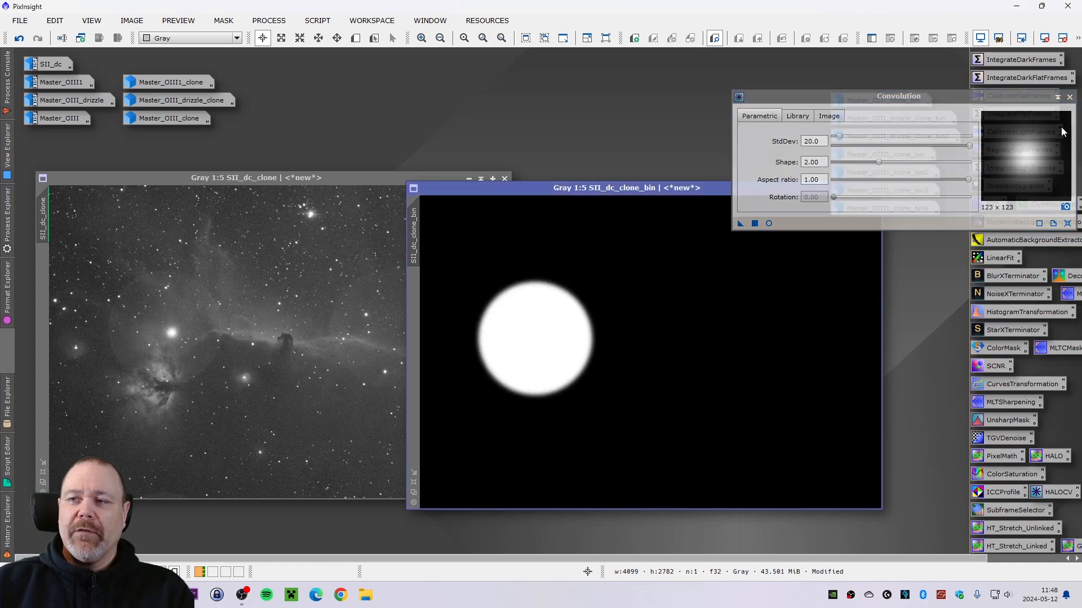
{"action": "left_click_drag", "start_coordinate": [1058, 100], "coordinate": [938, 101]}
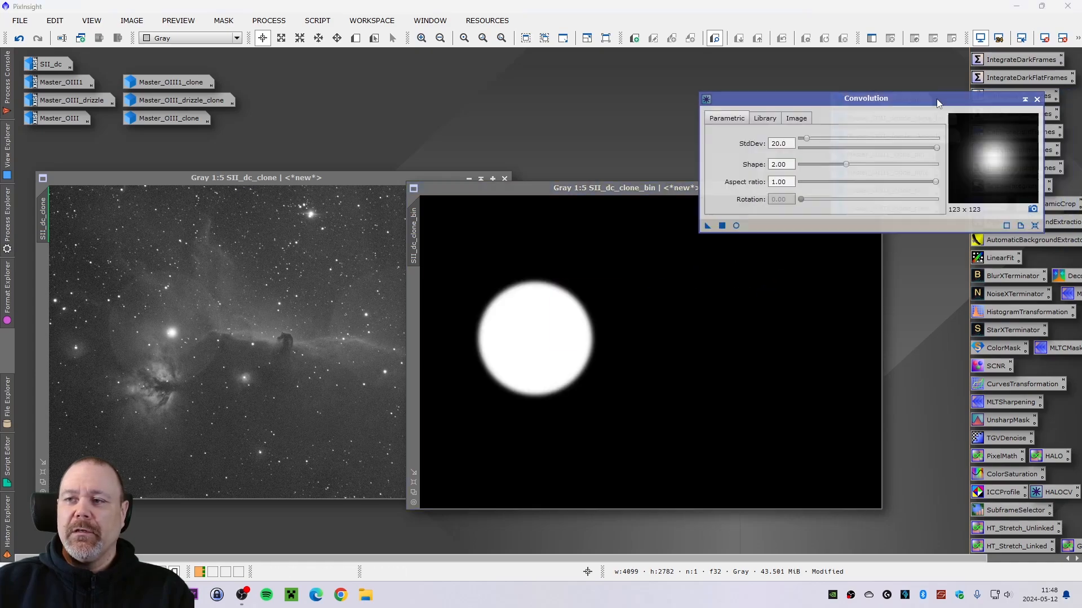
{"action": "left_click", "coordinate": [1025, 101]}
- Apply SII_dc_clone_bin as the mask of SII_dc_clone, minimize the mask and place its icon with the others
{"action": "left_click_drag", "start_coordinate": [643, 187], "coordinate": [688, 194]}
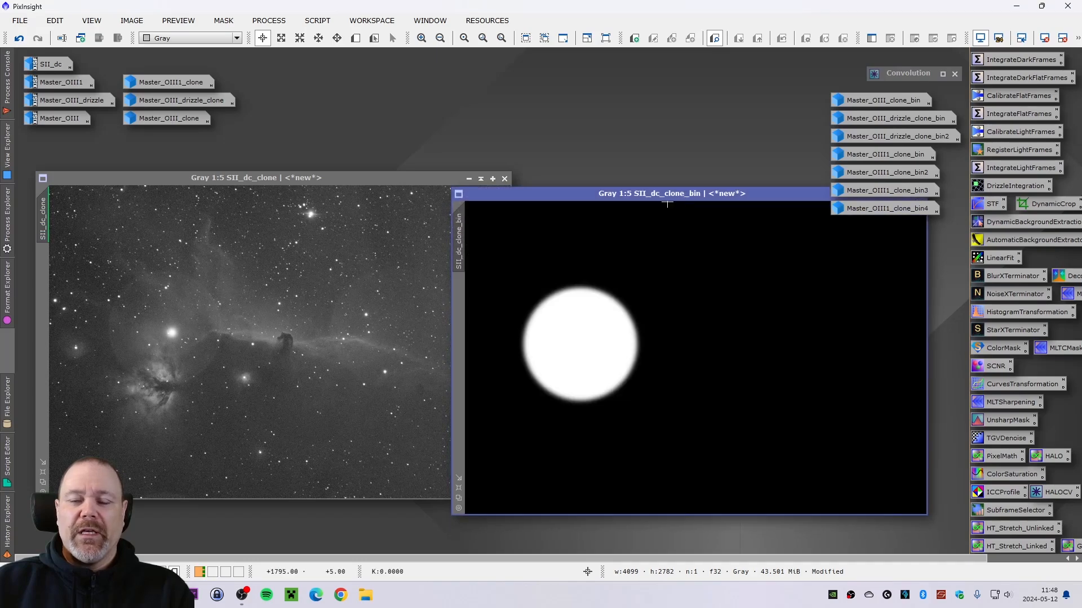
{"action": "left_click_drag", "start_coordinate": [463, 261], "coordinate": [43, 321]}
{"action": "mouse_move", "coordinate": [711, 197]}
{"action": "left_mouse_down"}
{"action": "mouse_move", "coordinate": [701, 197]}
{"action": "mouse_move", "coordinate": [775, 198]}
{"action": "mouse_move", "coordinate": [708, 202]}
{"action": "left_mouse_up"}
{"action": "left_click", "coordinate": [752, 198]}
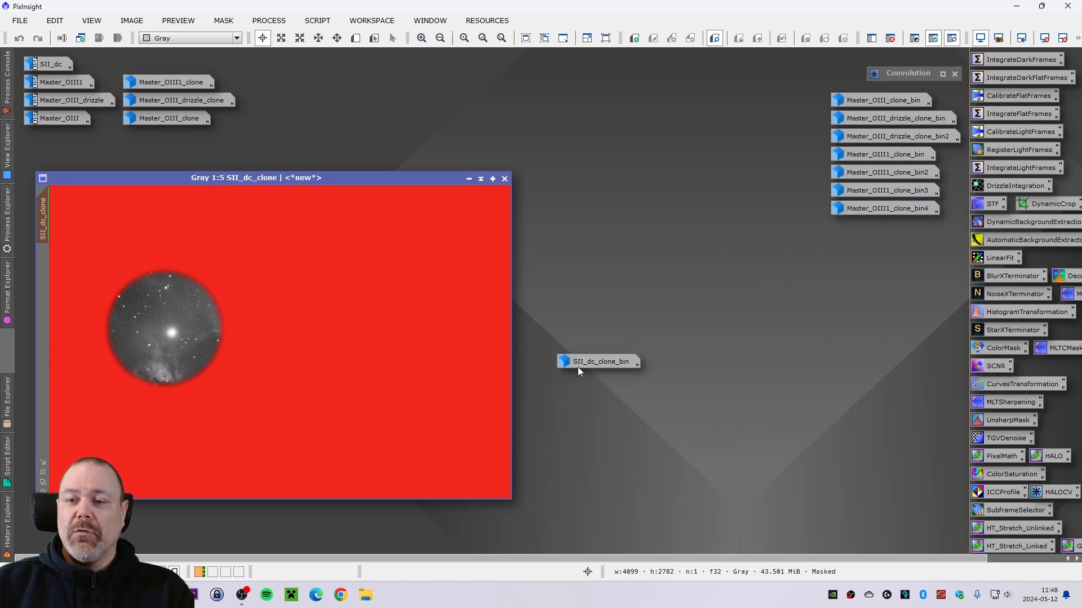
{"action": "left_click_drag", "start_coordinate": [577, 367], "coordinate": [856, 225]}
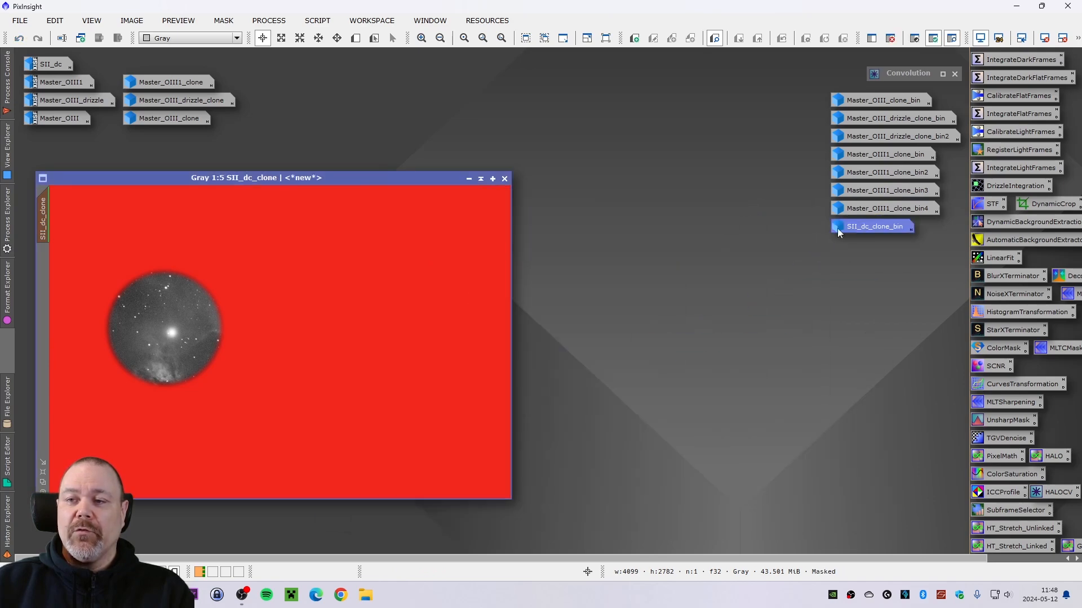
- Hide the mask overlay on SII_dc_clone while keeping the mask active
{"action": "left_click_drag", "start_coordinate": [316, 178], "coordinate": [339, 182]}
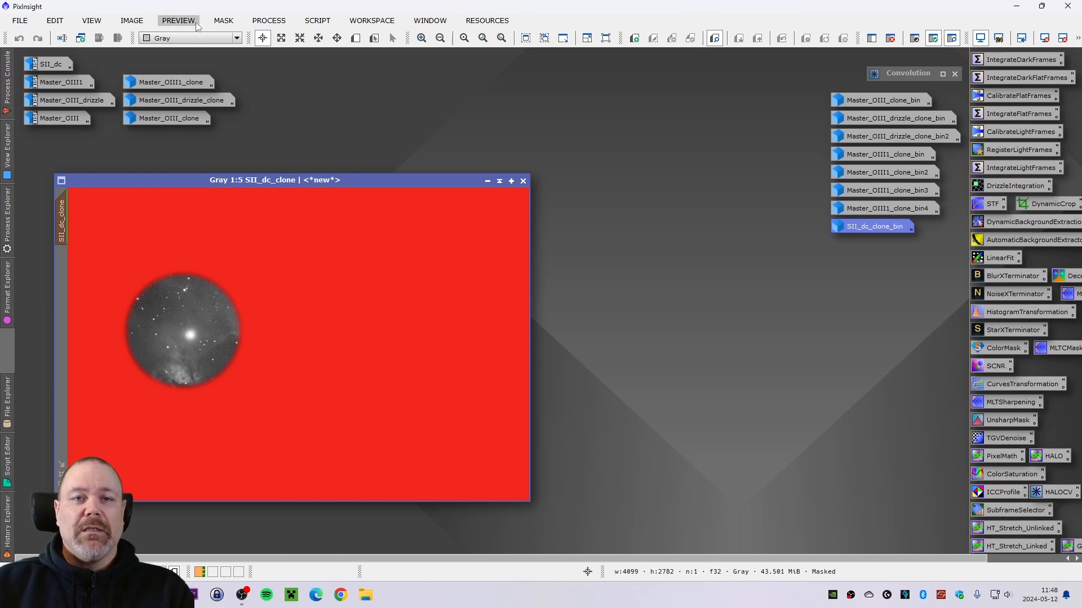
{"action": "left_click", "coordinate": [223, 20]}
{"action": "left_click", "coordinate": [245, 102]}
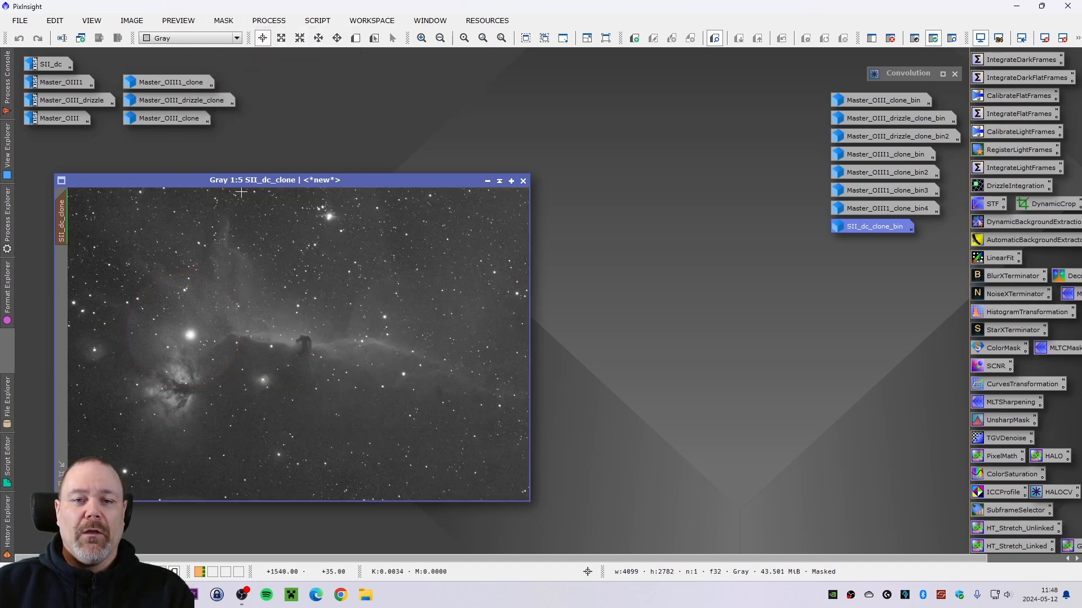
{"action": "left_click_drag", "start_coordinate": [227, 183], "coordinate": [213, 174]}
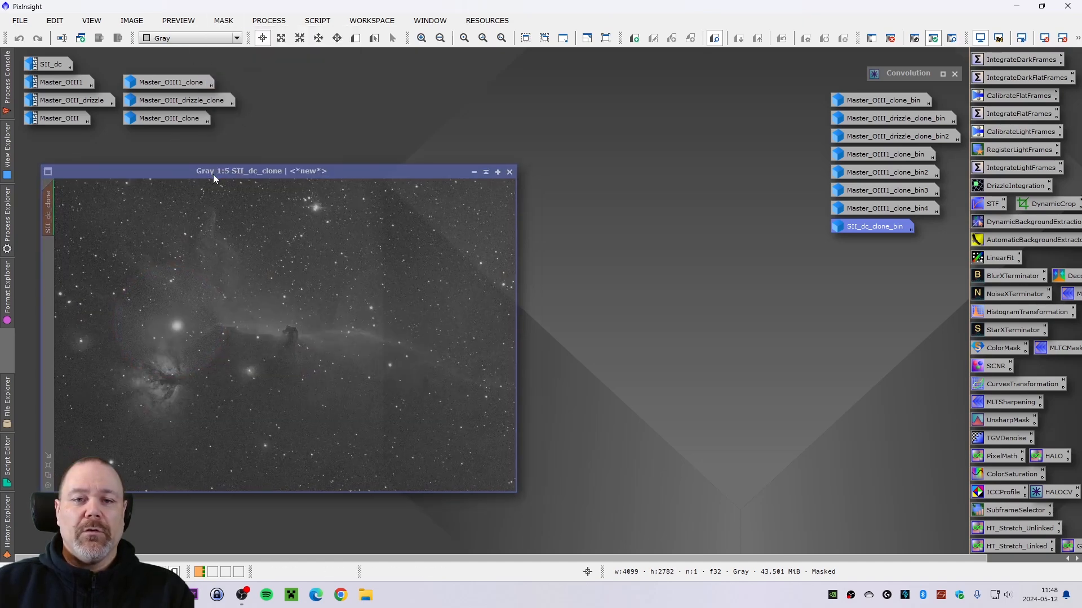
- Open HistogramTransformation, target SII_dc_clone, and open the real-time preview
{"action": "double_click", "coordinate": [988, 316]}
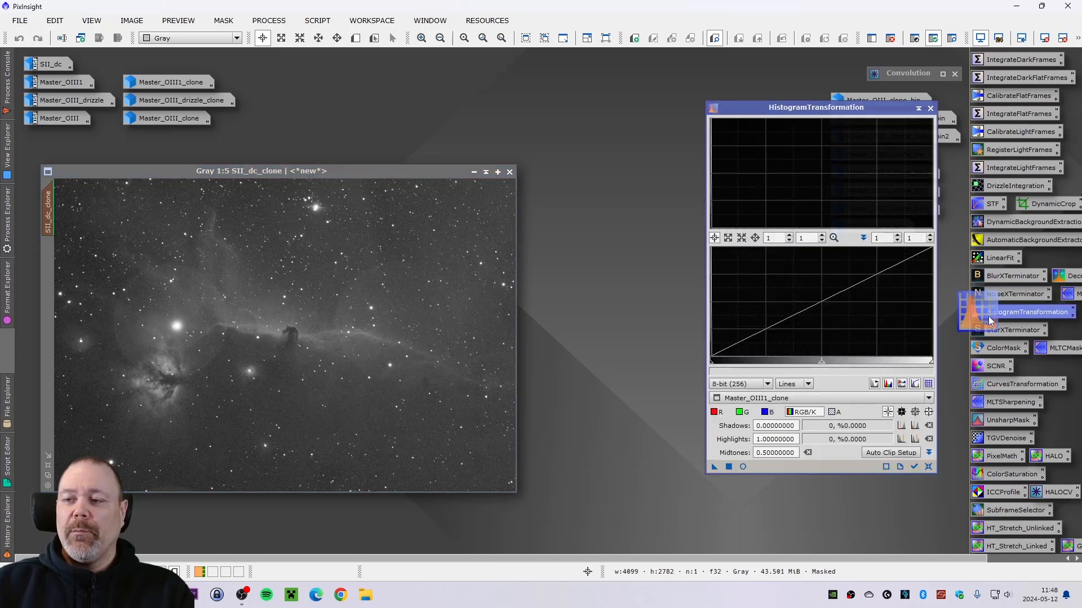
{"action": "left_click", "coordinate": [813, 397]}
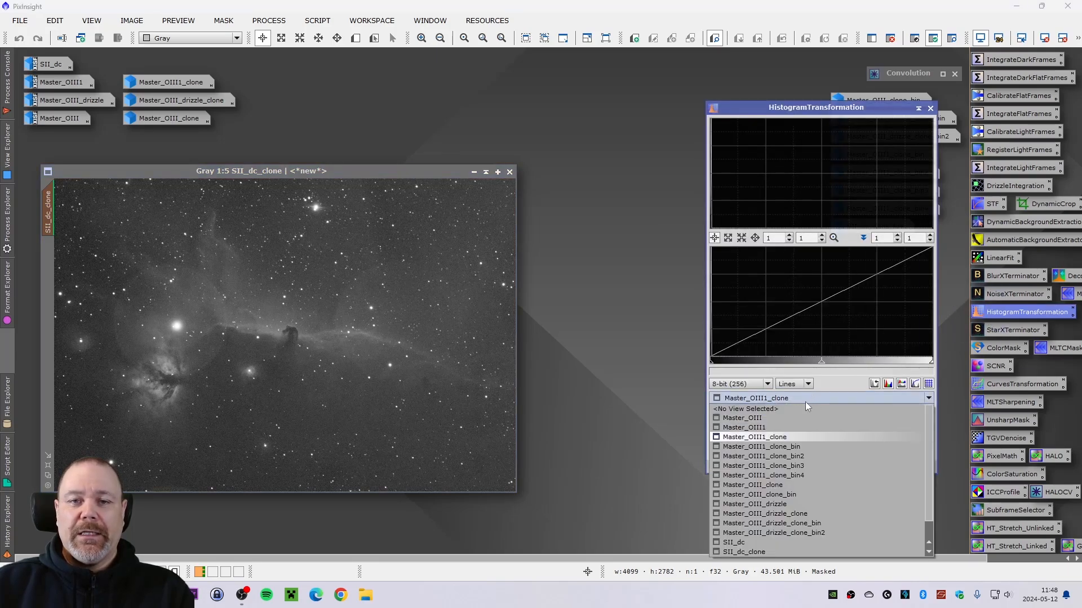
{"action": "left_click", "coordinate": [755, 551]}
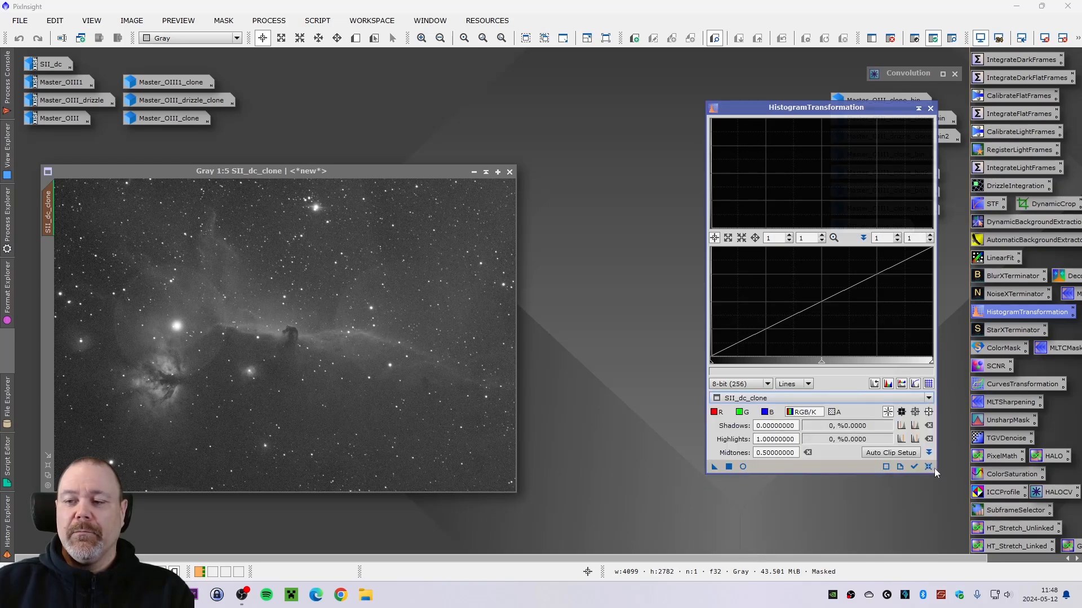
{"action": "left_click", "coordinate": [743, 468]}
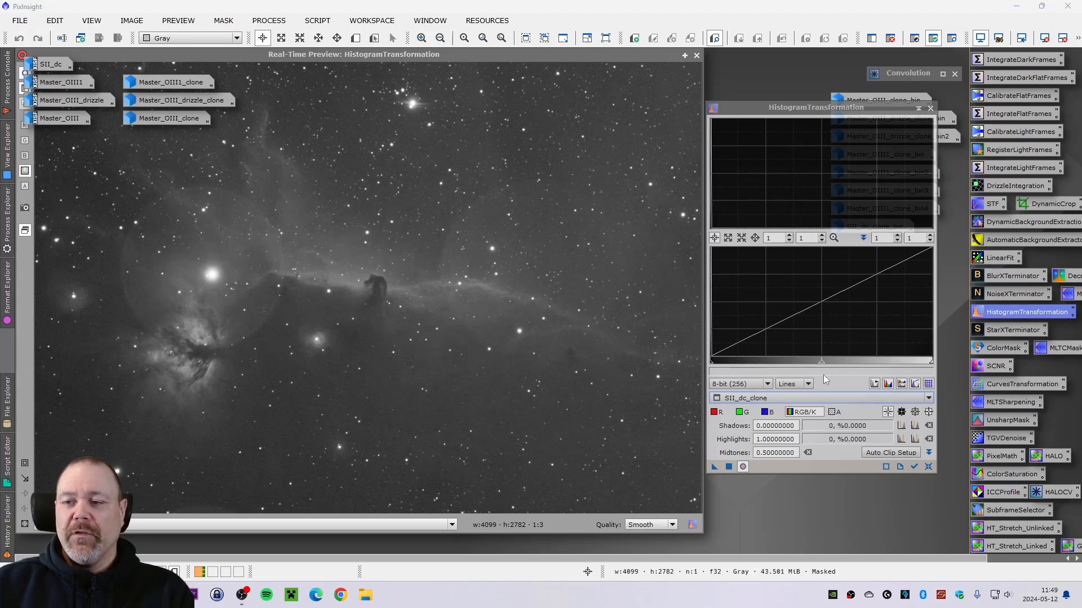
- Apply HistogramTransformation to SII_dc_clone with the midtones at about 0.5038, then close the dialog and real-time preview
{"action": "left_click_drag", "start_coordinate": [822, 367], "coordinate": [798, 363]}
{"action": "left_click", "coordinate": [928, 468]}
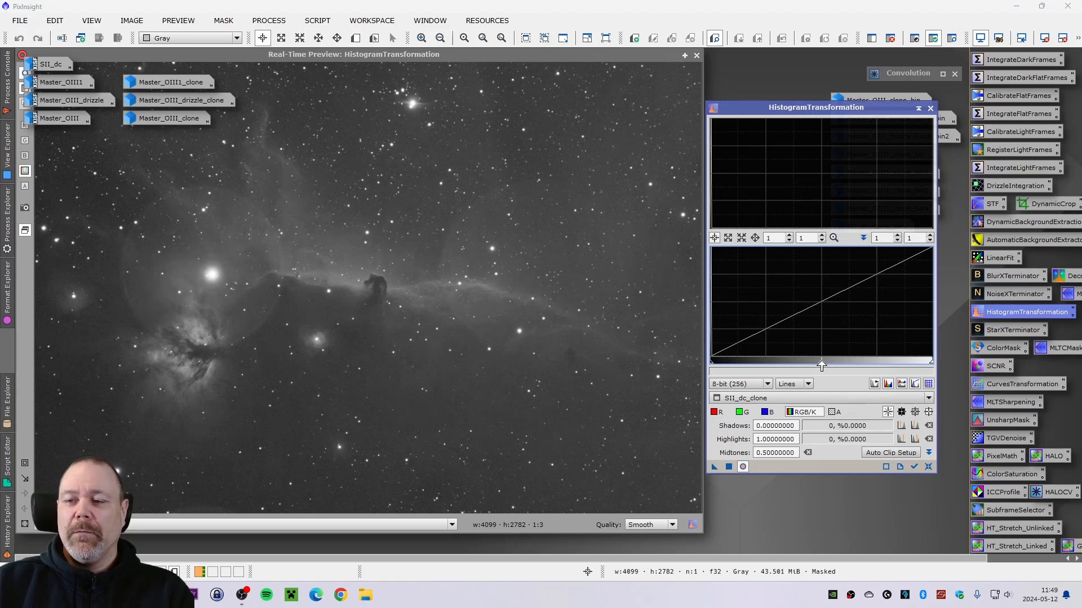
{"action": "left_click_drag", "start_coordinate": [822, 366], "coordinate": [823, 367]}
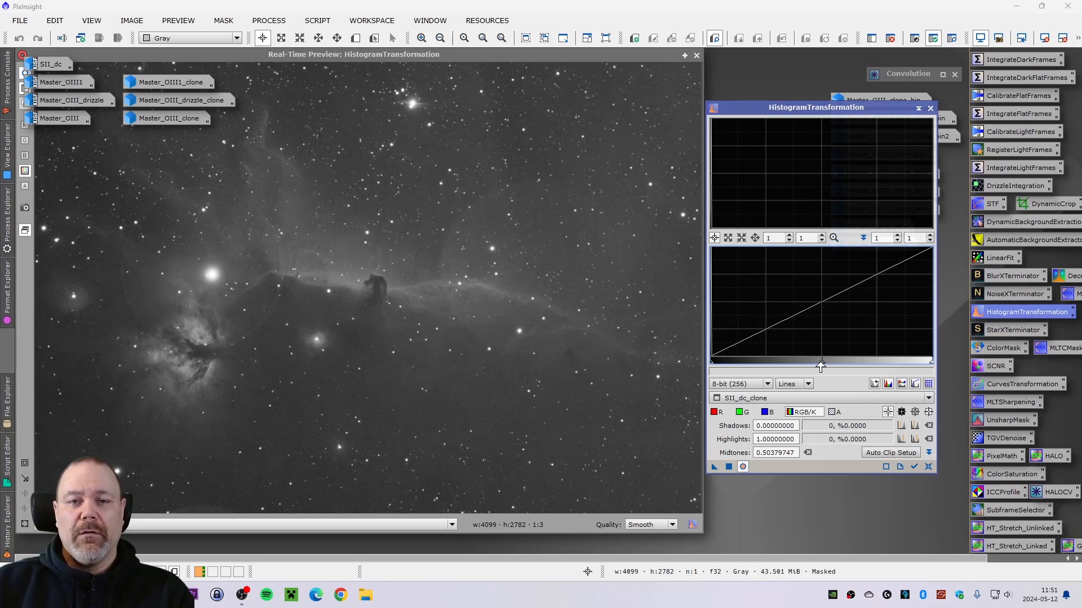
{"action": "left_click_drag", "start_coordinate": [822, 366], "coordinate": [822, 365]}
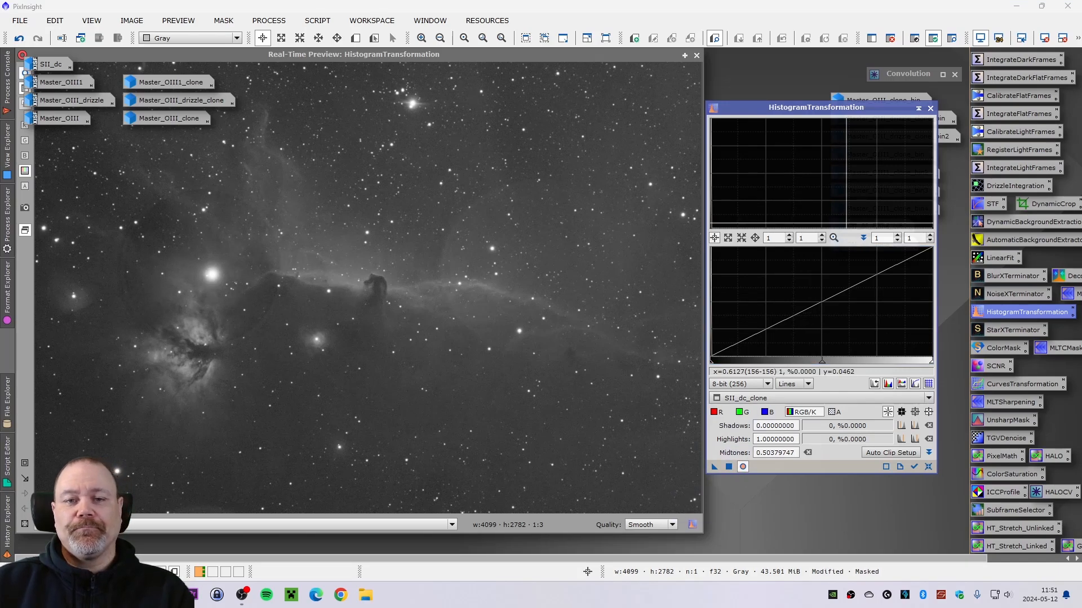
{"action": "left_click", "coordinate": [930, 109]}
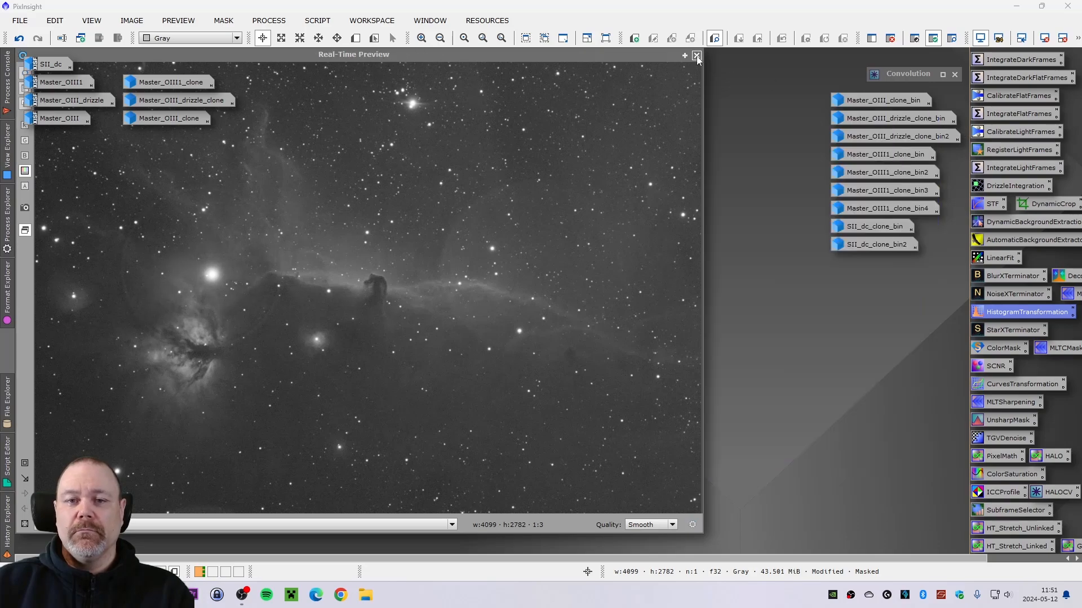
{"action": "left_click", "coordinate": [697, 56]}
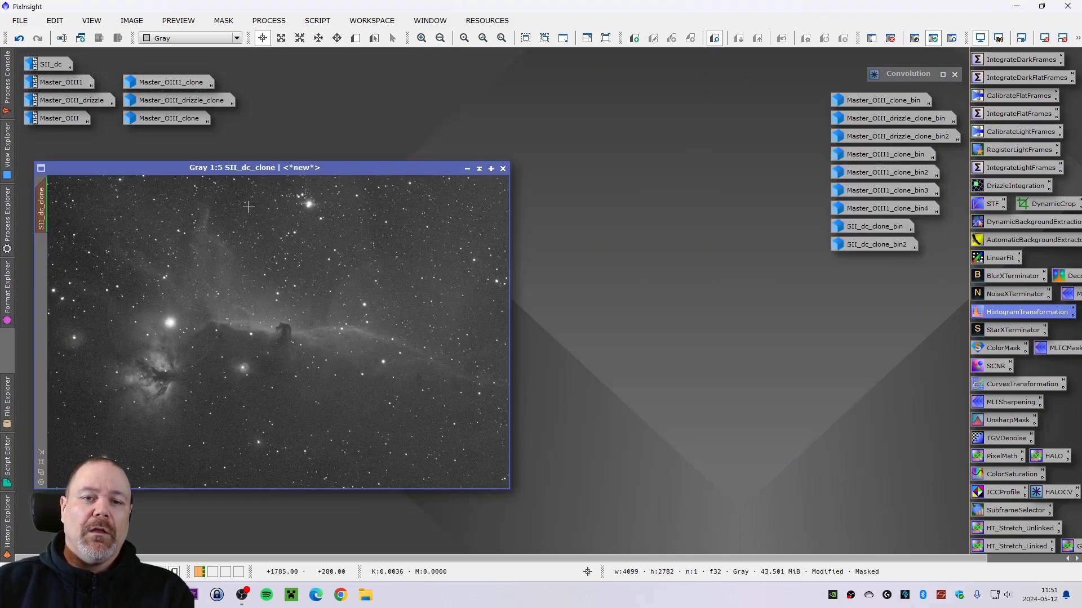
- Compare SII_dc_clone before and after the masked stretch by toggling undo and redo at different zoom levels
{"action": "left_click_drag", "start_coordinate": [246, 169], "coordinate": [264, 161]}
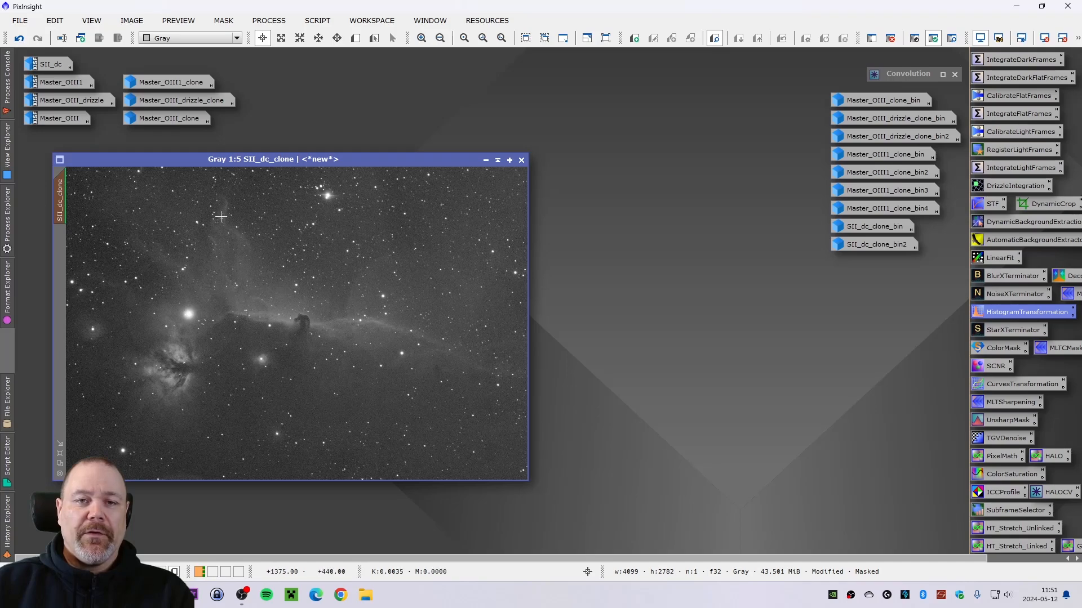
{"action": "scroll", "coordinate": [135, 287], "scroll_direction": "up", "scroll_amount": 3}
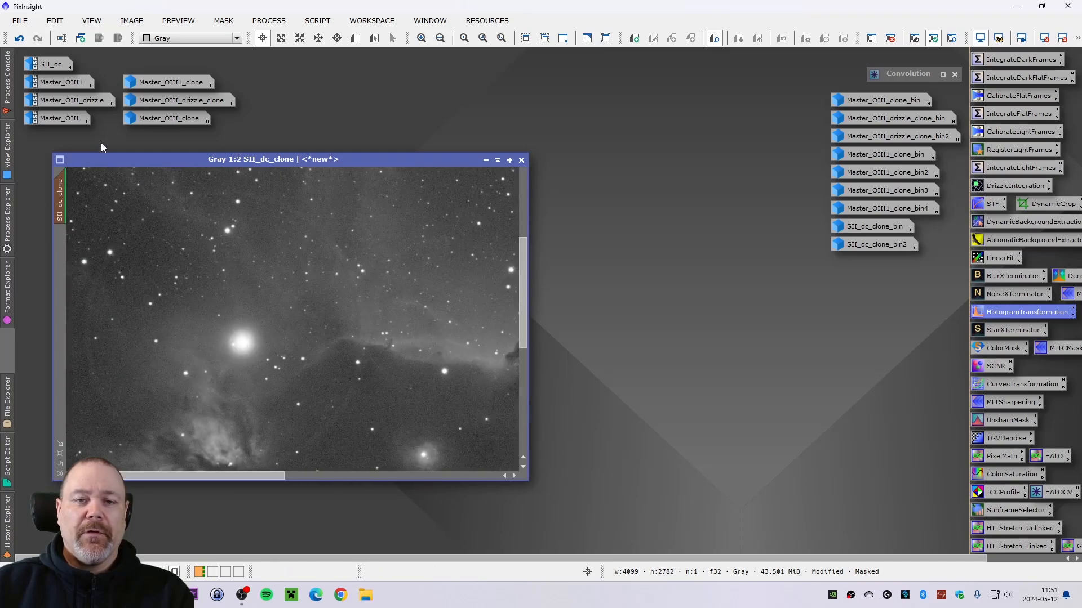
{"action": "left_click", "coordinate": [19, 37]}
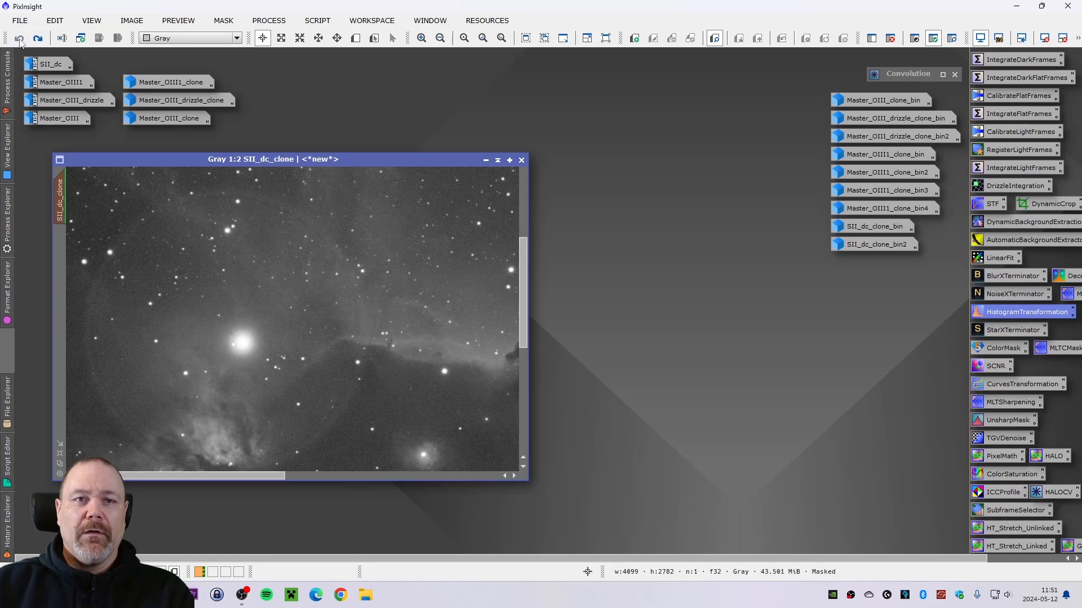
{"action": "left_click", "coordinate": [38, 38]}
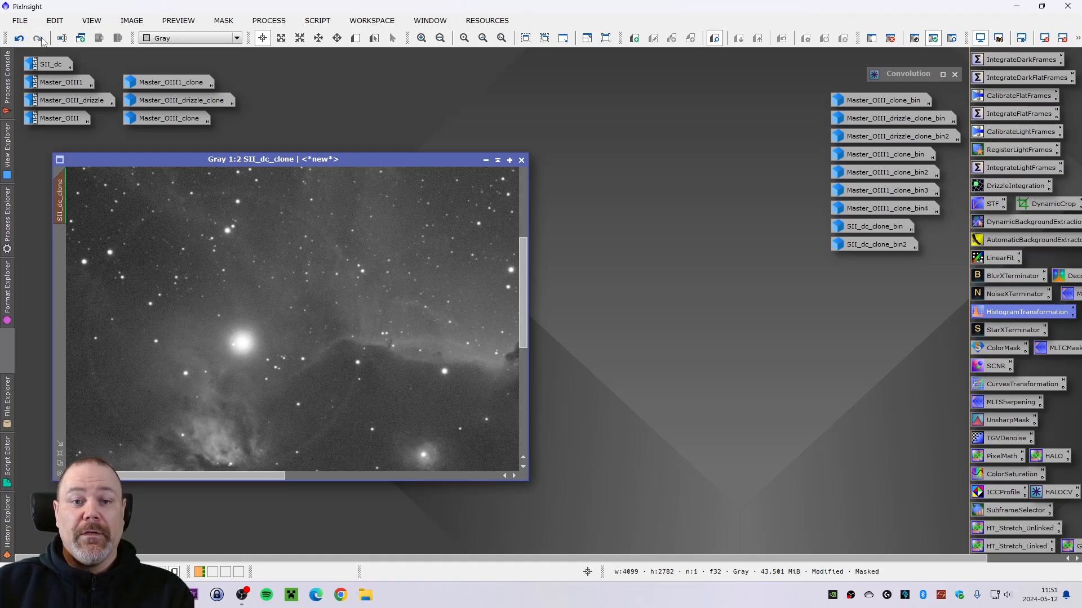
{"action": "left_click", "coordinate": [18, 38]}
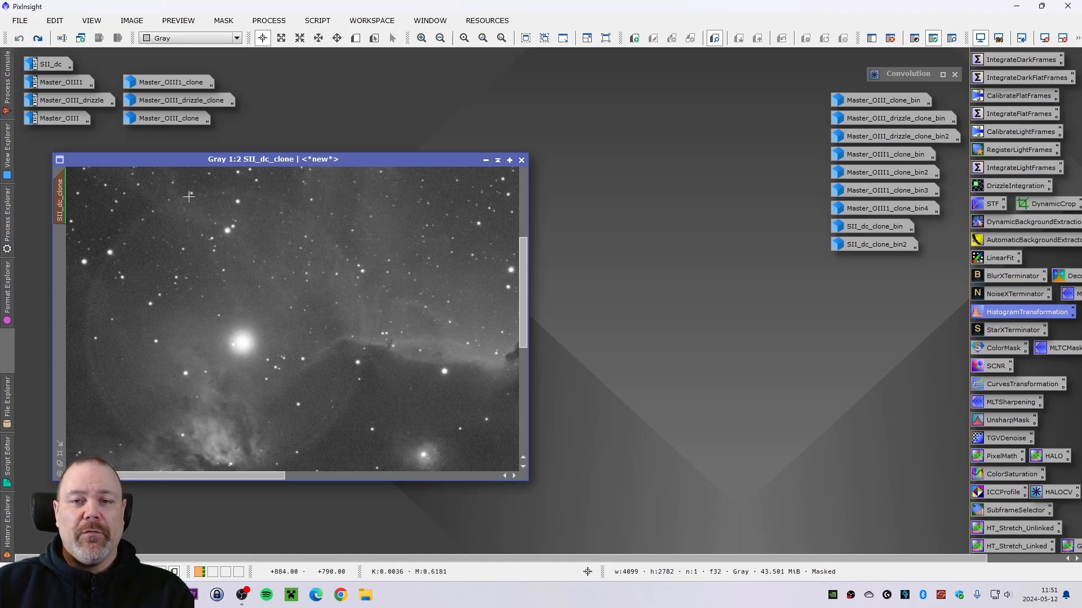
{"action": "left_click", "coordinate": [37, 38]}
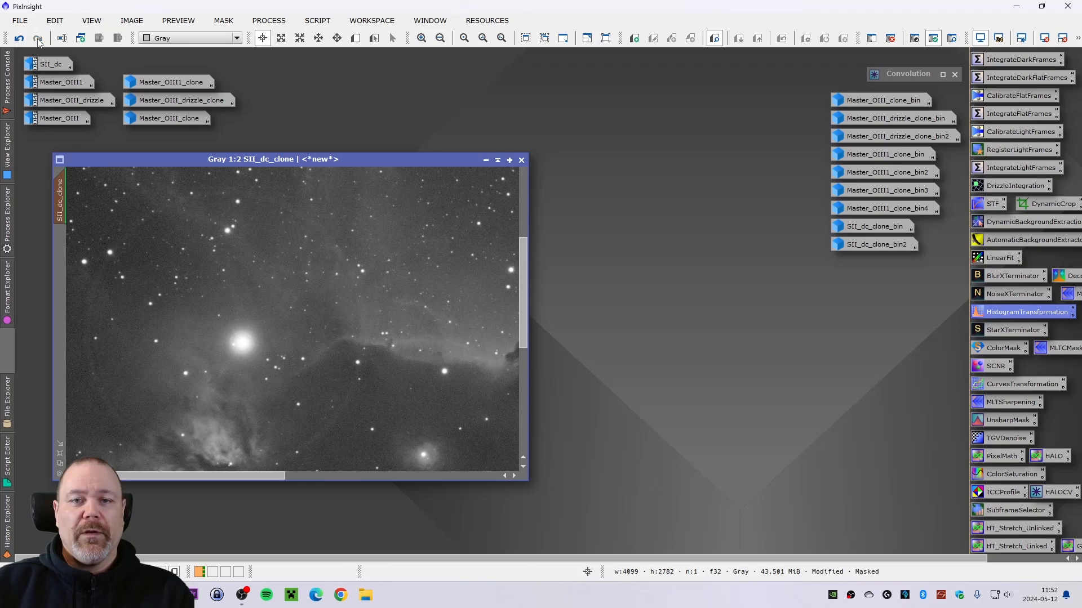
{"action": "left_click", "coordinate": [19, 38]}
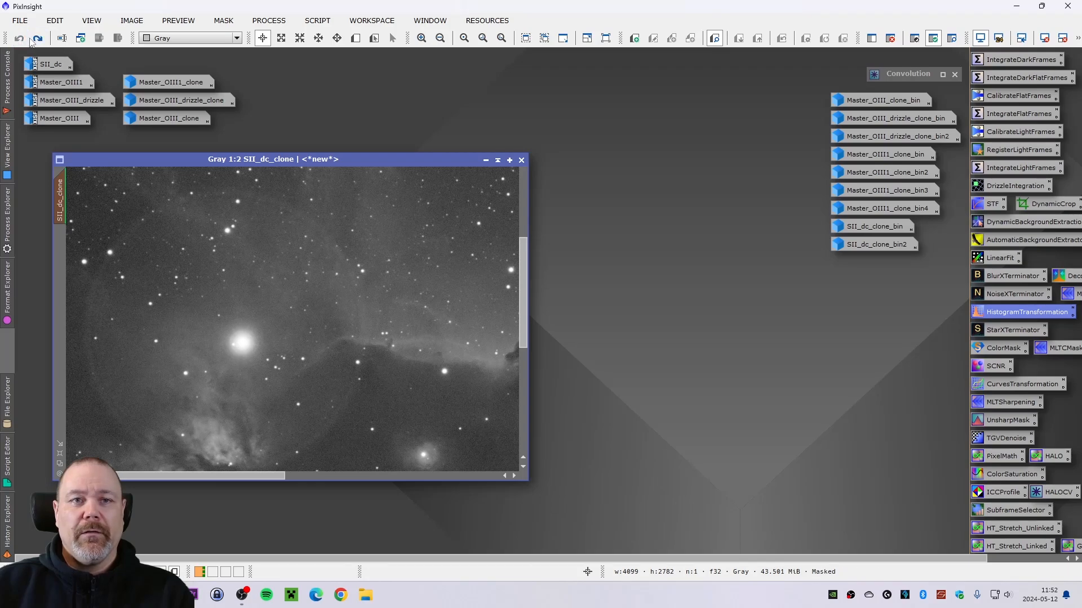
{"action": "left_click", "coordinate": [37, 37]}
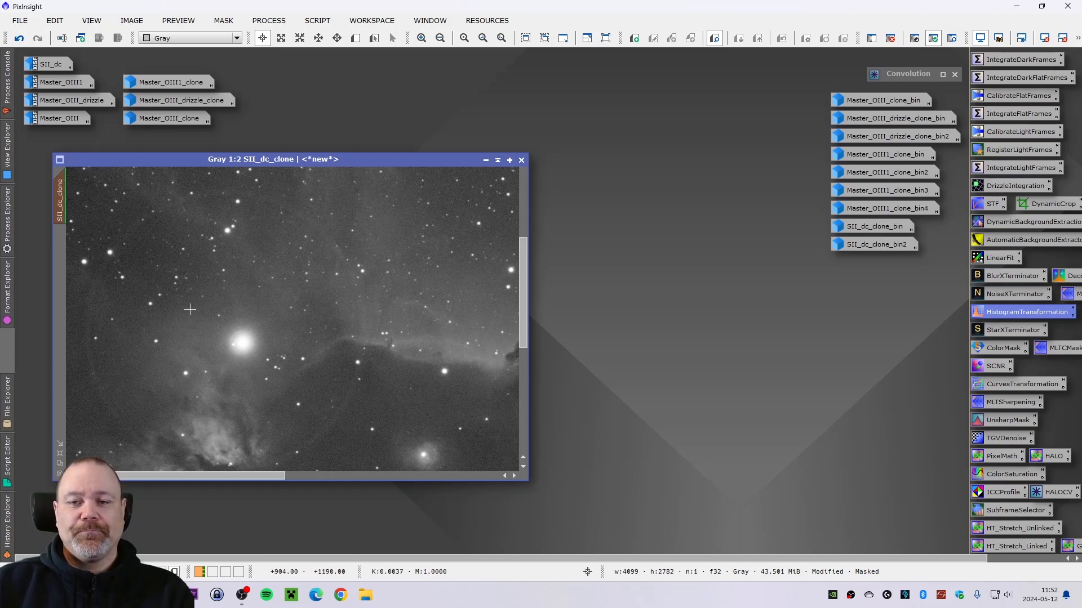
{"action": "scroll", "coordinate": [189, 309], "scroll_direction": "down", "scroll_amount": 3}
{"action": "left_click", "coordinate": [19, 37]}
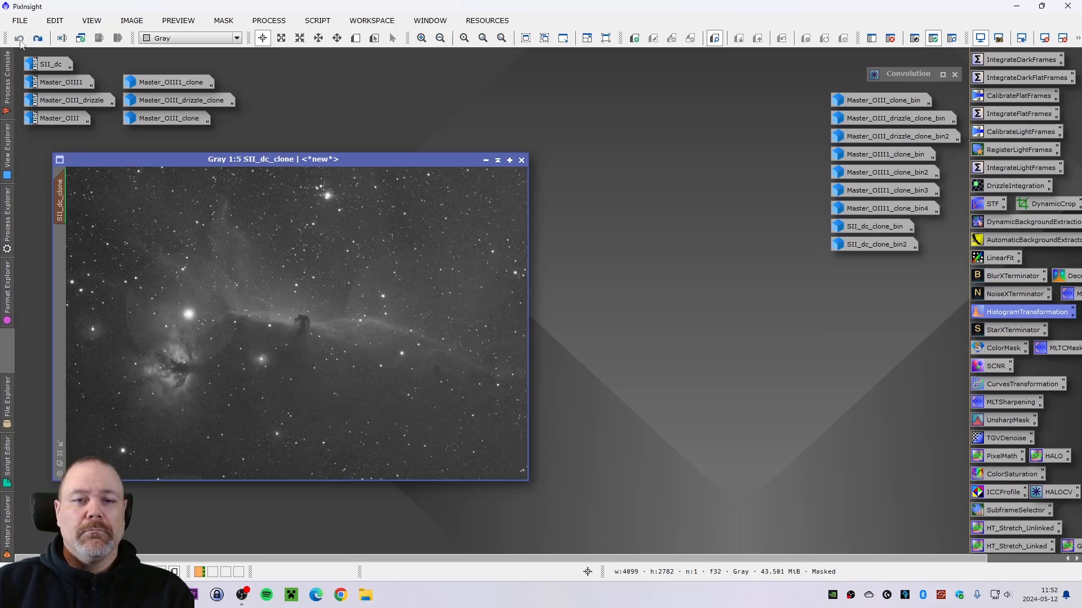
{"action": "left_click", "coordinate": [37, 38]}
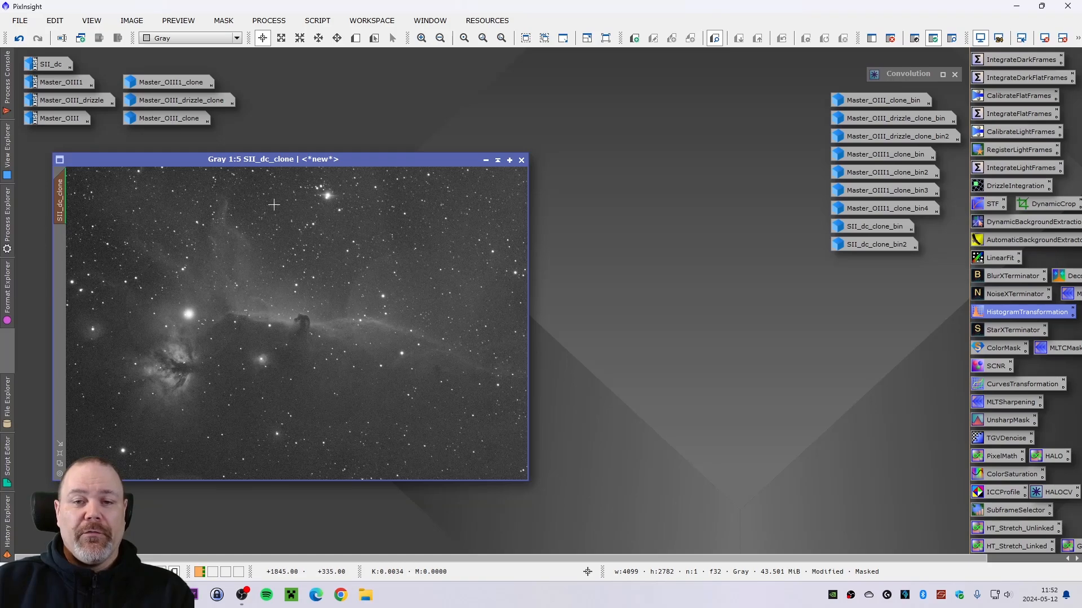
- Remove the mask from SII_dc_clone
{"action": "left_click_drag", "start_coordinate": [246, 160], "coordinate": [389, 162]}
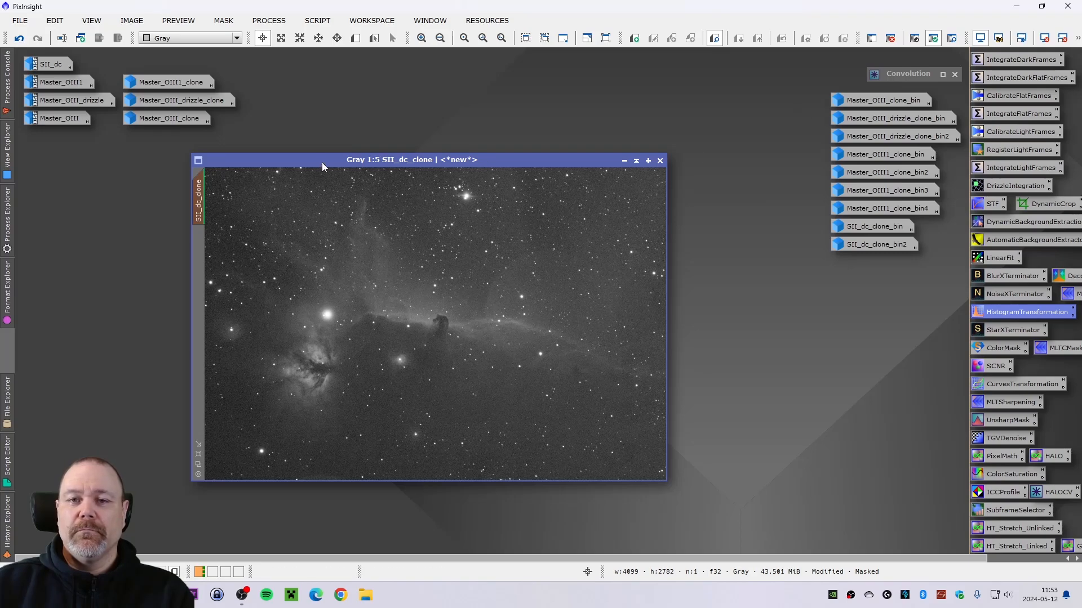
{"action": "left_click_drag", "start_coordinate": [319, 160], "coordinate": [289, 161]}
{"action": "left_click", "coordinate": [221, 20]}
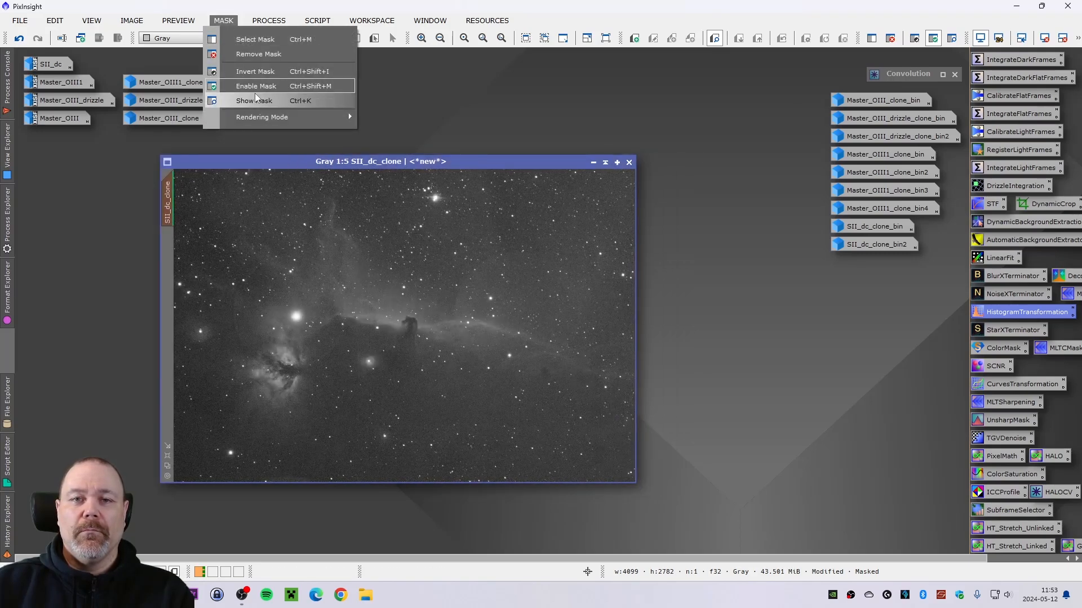
{"action": "left_click", "coordinate": [258, 54]}
{"action": "left_click_drag", "start_coordinate": [305, 161], "coordinate": [270, 148]}
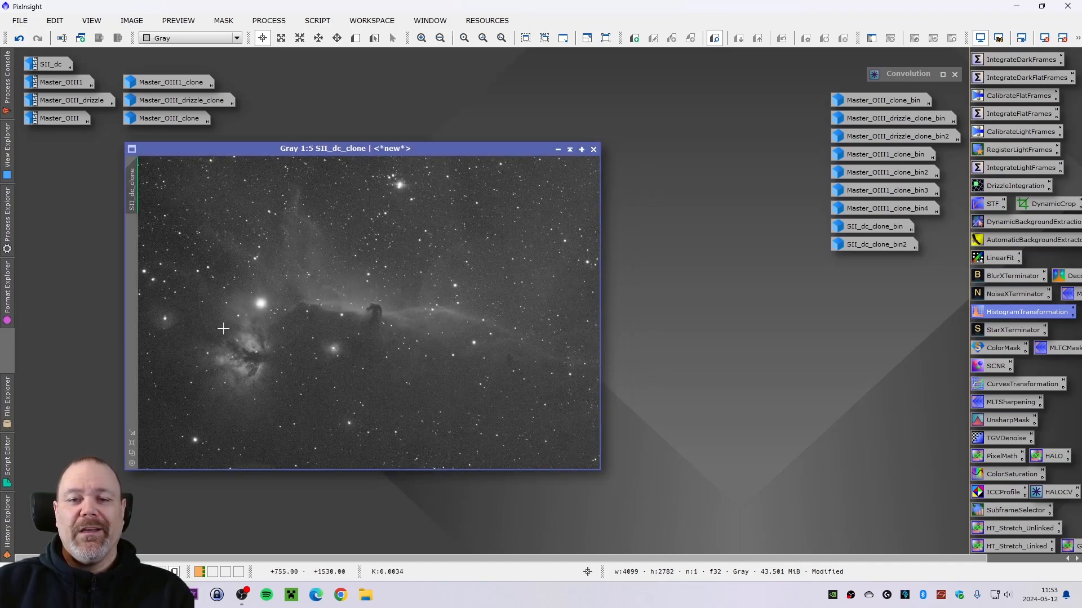
{"action": "left_click_drag", "start_coordinate": [388, 153], "coordinate": [404, 154]}
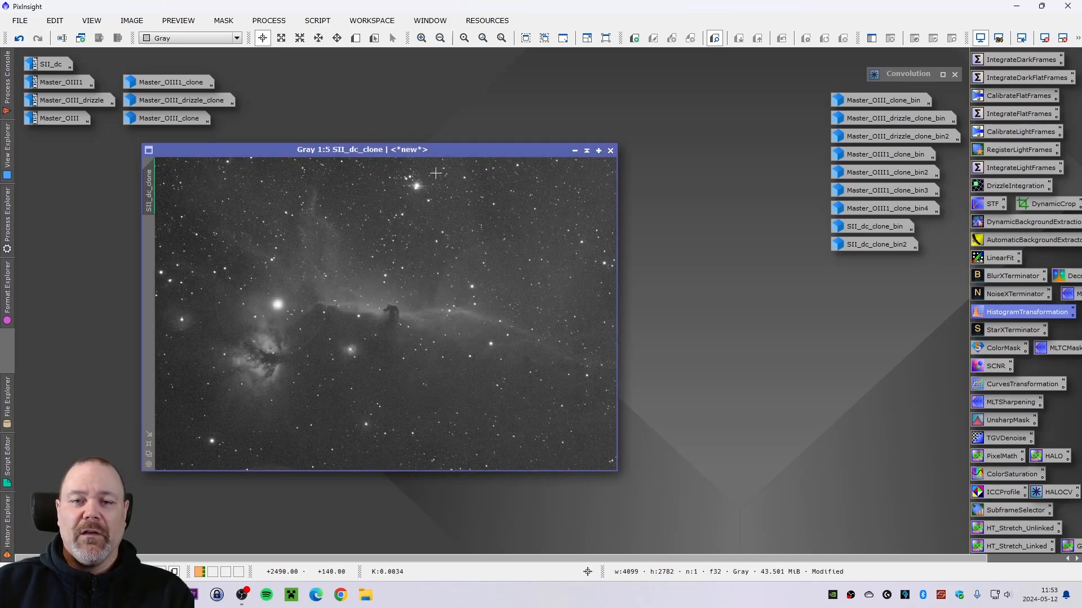
- Select all the blurred mask image icons and delete them, discarding unsaved changes
{"action": "left_click_drag", "start_coordinate": [914, 285], "coordinate": [846, 107]}
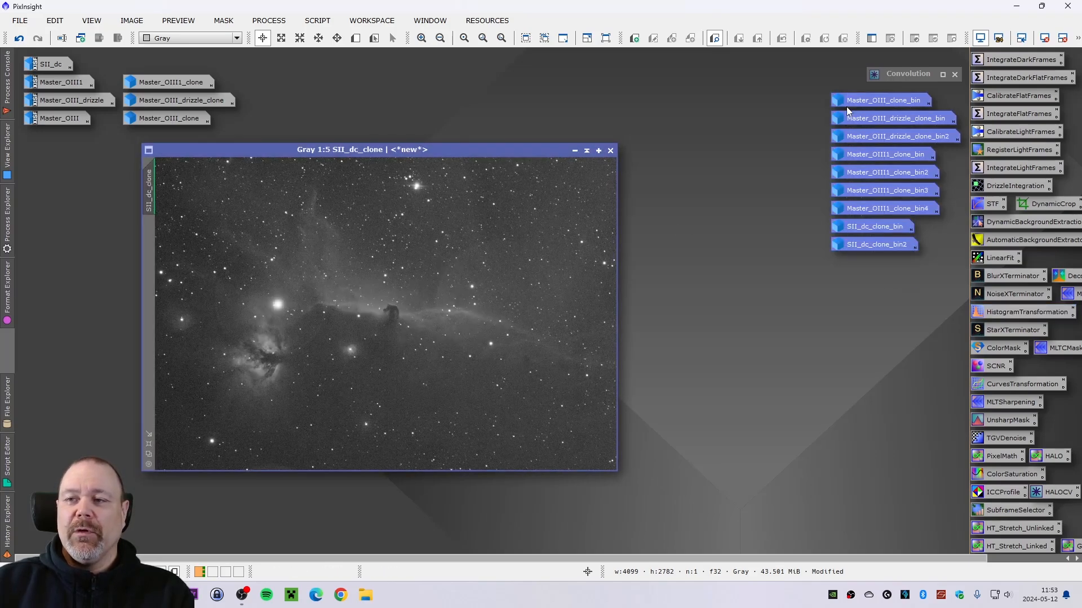
{"action": "right_click", "coordinate": [846, 106]}
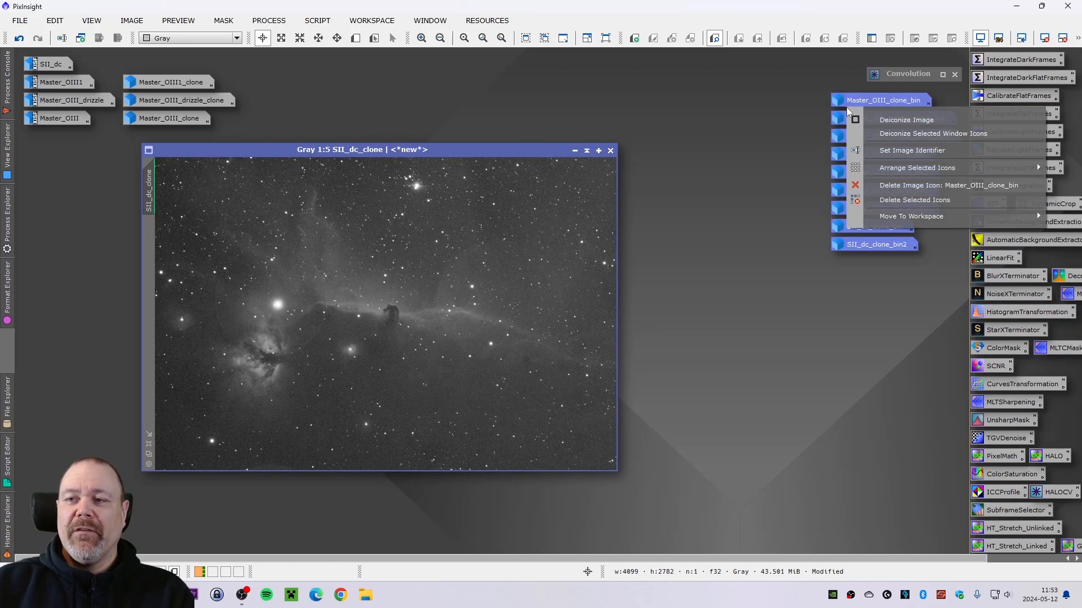
{"action": "left_click", "coordinate": [897, 201]}
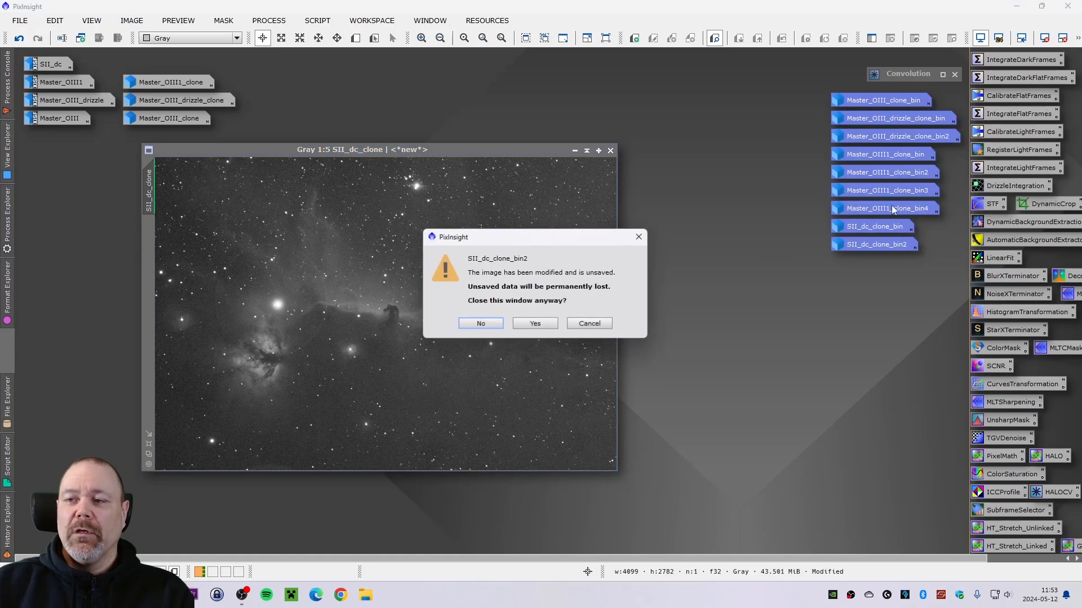
{"action": "left_click", "coordinate": [539, 326]}
- Open SII_dc and place it beside SII_dc_clone to compare the original and stretched images
{"action": "left_click_drag", "start_coordinate": [503, 153], "coordinate": [939, 120]}
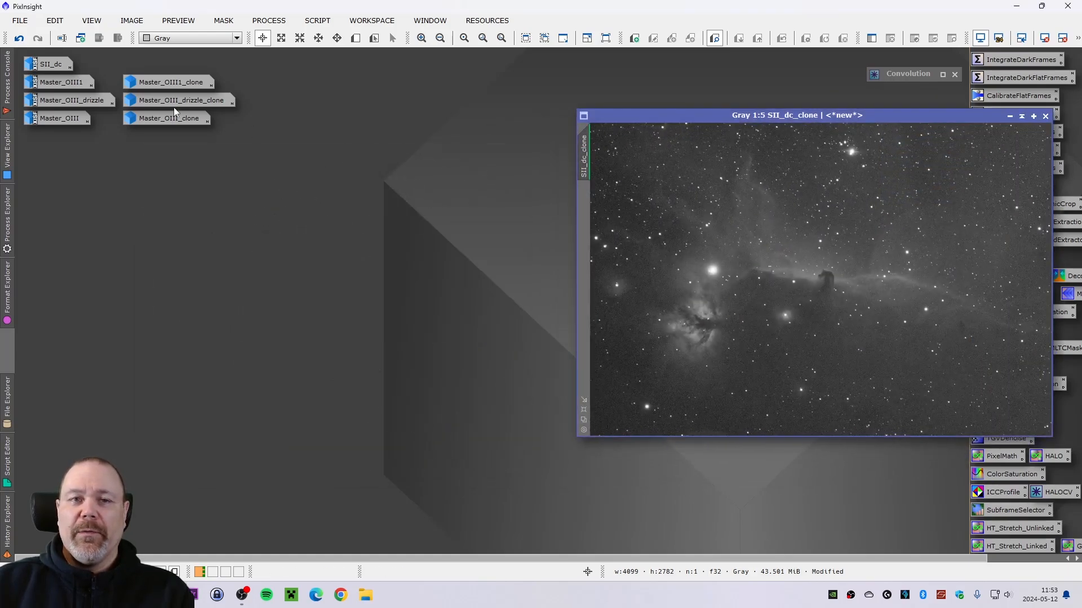
{"action": "double_click", "coordinate": [52, 64]}
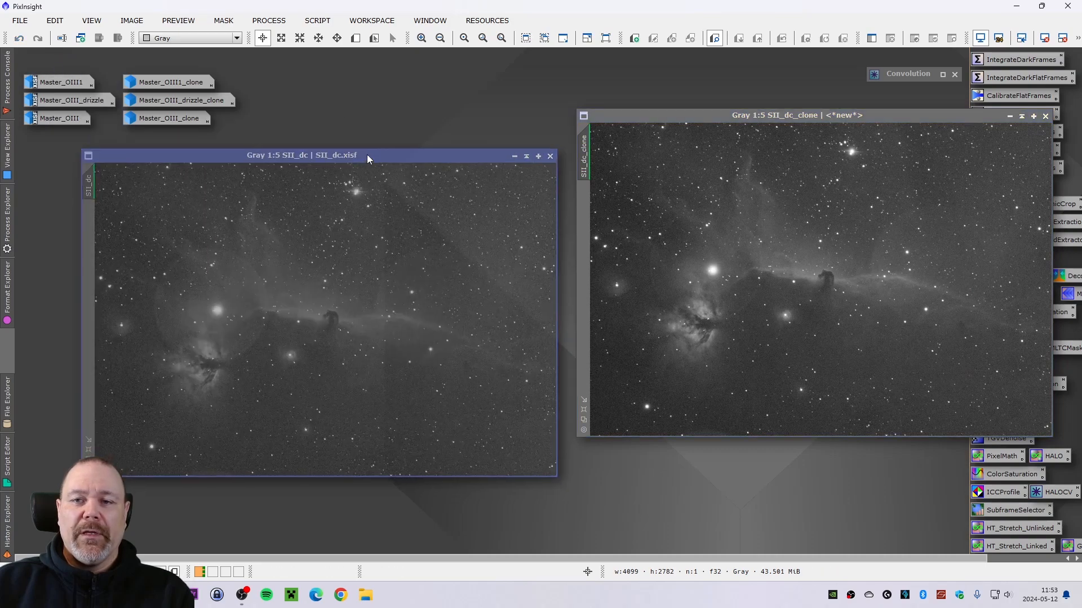
{"action": "left_click_drag", "start_coordinate": [367, 154], "coordinate": [295, 156]}
{"action": "left_click_drag", "start_coordinate": [678, 116], "coordinate": [610, 154]}
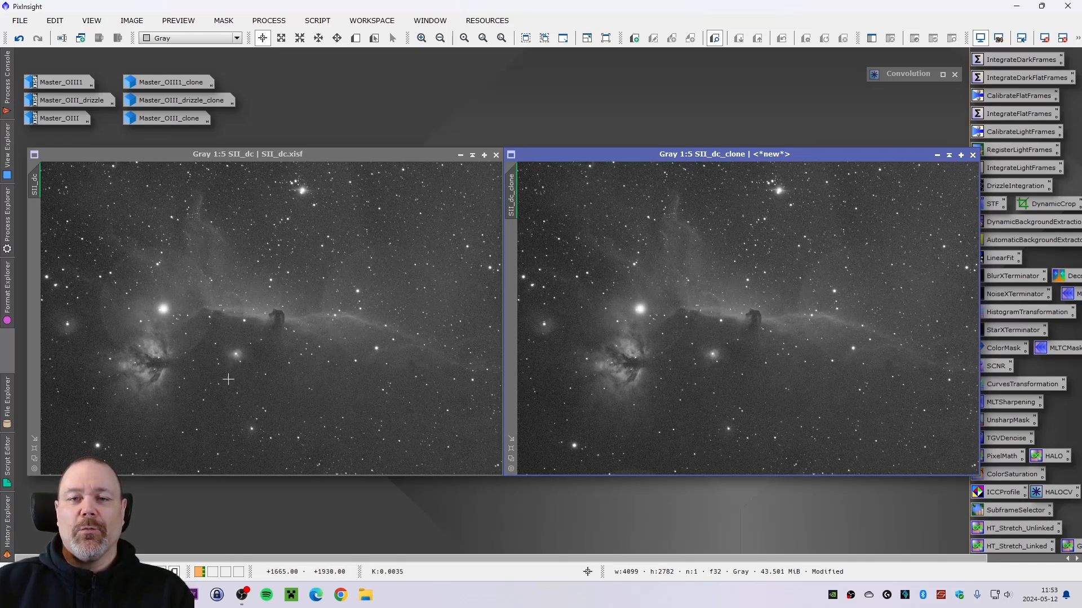
{"action": "scroll", "coordinate": [228, 380], "scroll_direction": "down", "scroll_amount": 1}
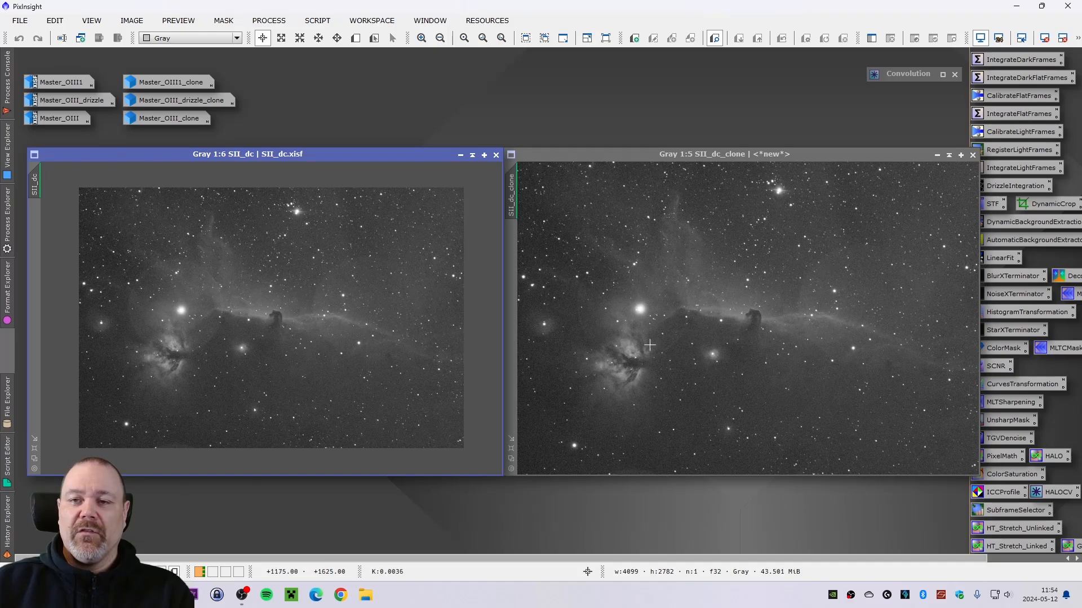
- Iconize the SII_dc pair and open Master_OIII1 and Master_OIII1_clone side by side
{"action": "left_click", "coordinate": [460, 155]}
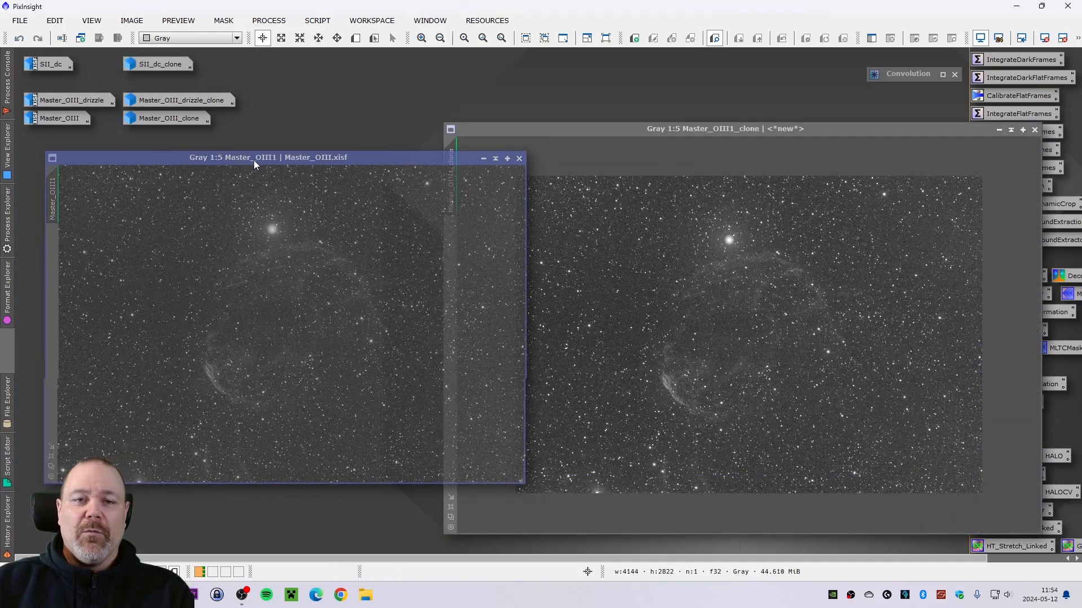
{"action": "left_click_drag", "start_coordinate": [254, 160], "coordinate": [242, 170]}
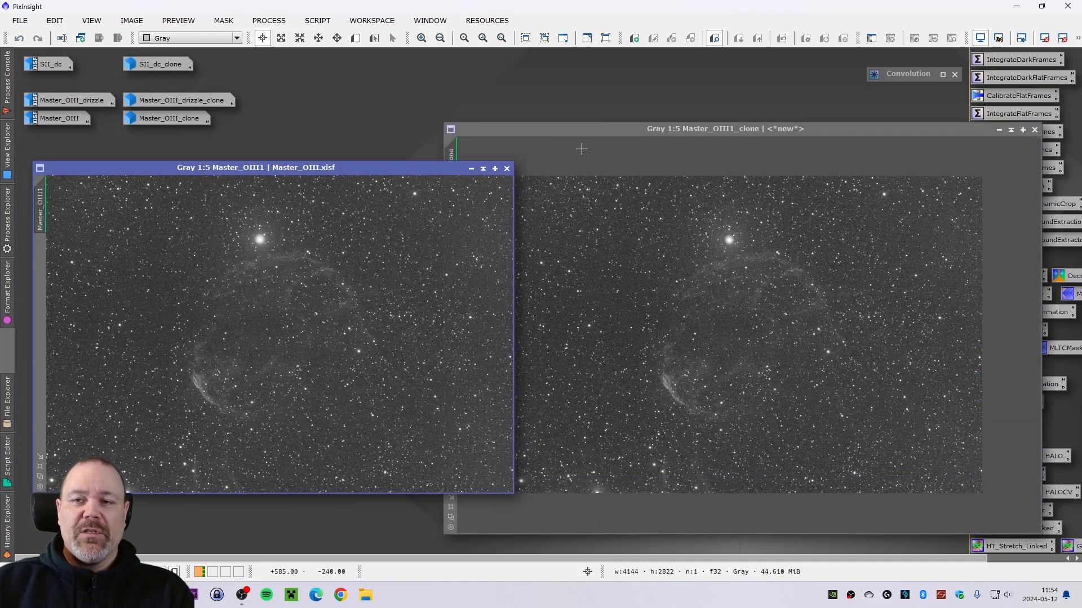
{"action": "left_click", "coordinate": [596, 129]}
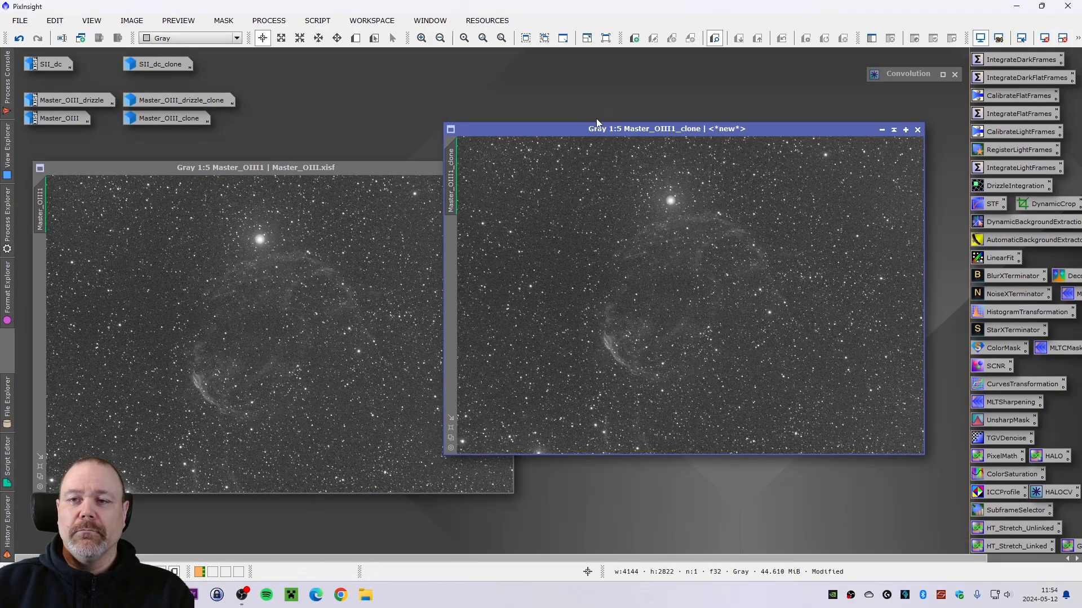
{"action": "mouse_move", "coordinate": [598, 128]}
{"action": "left_mouse_down"}
{"action": "mouse_move", "coordinate": [663, 148]}
{"action": "mouse_move", "coordinate": [659, 174]}
{"action": "left_mouse_up"}
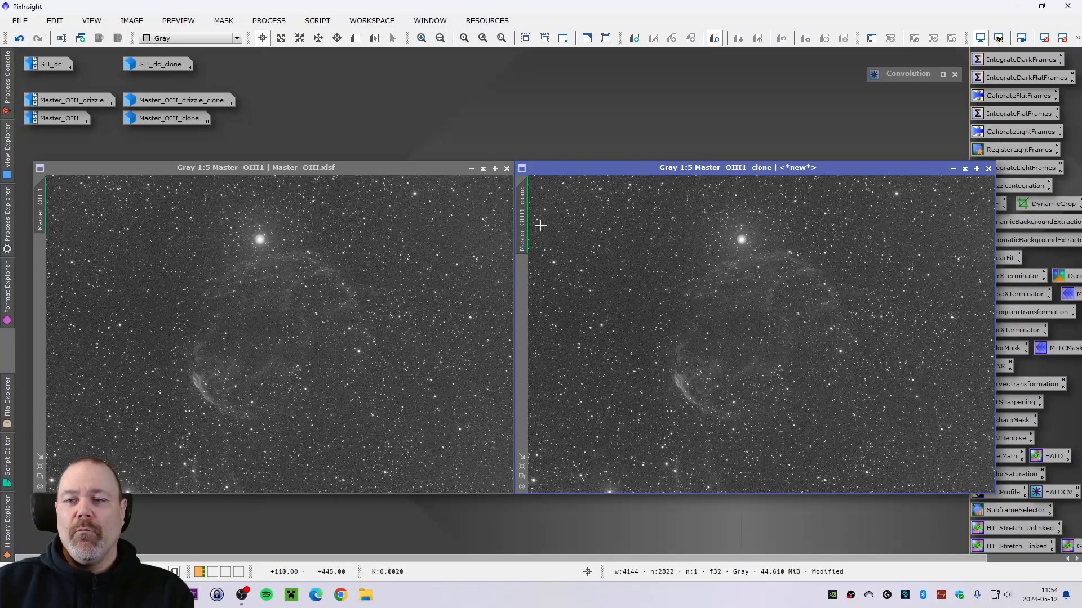
- Compare Master_OIII1 and Master_OIII1_clone around the bright star at several zoom levels
{"action": "scroll", "coordinate": [267, 247], "scroll_direction": "up", "scroll_amount": 2}
{"action": "scroll", "coordinate": [731, 239], "scroll_direction": "up", "scroll_amount": 1}
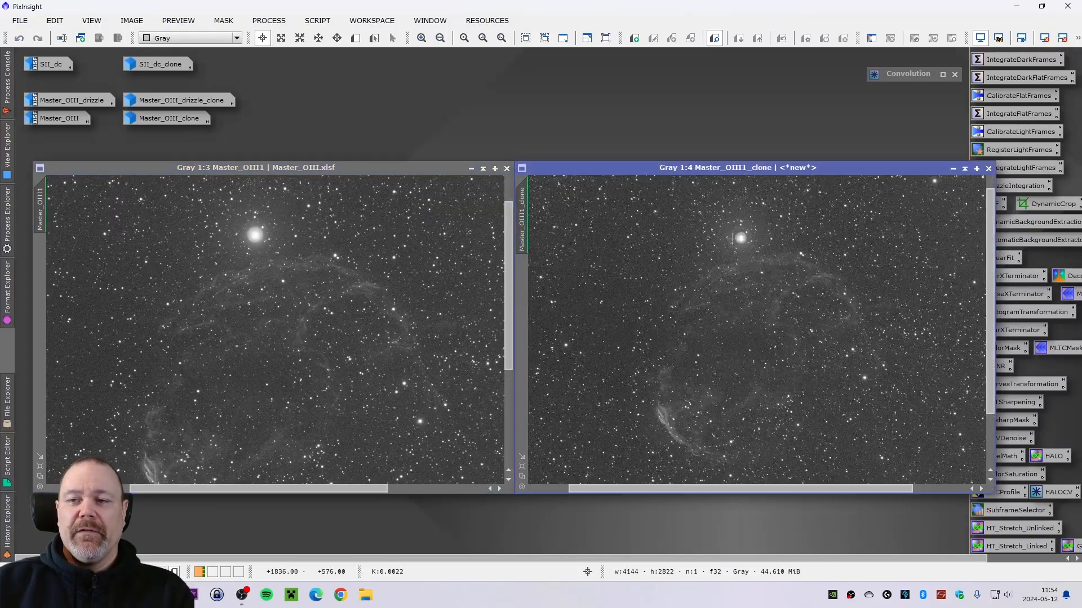
{"action": "scroll", "coordinate": [731, 238], "scroll_direction": "up", "scroll_amount": 1}
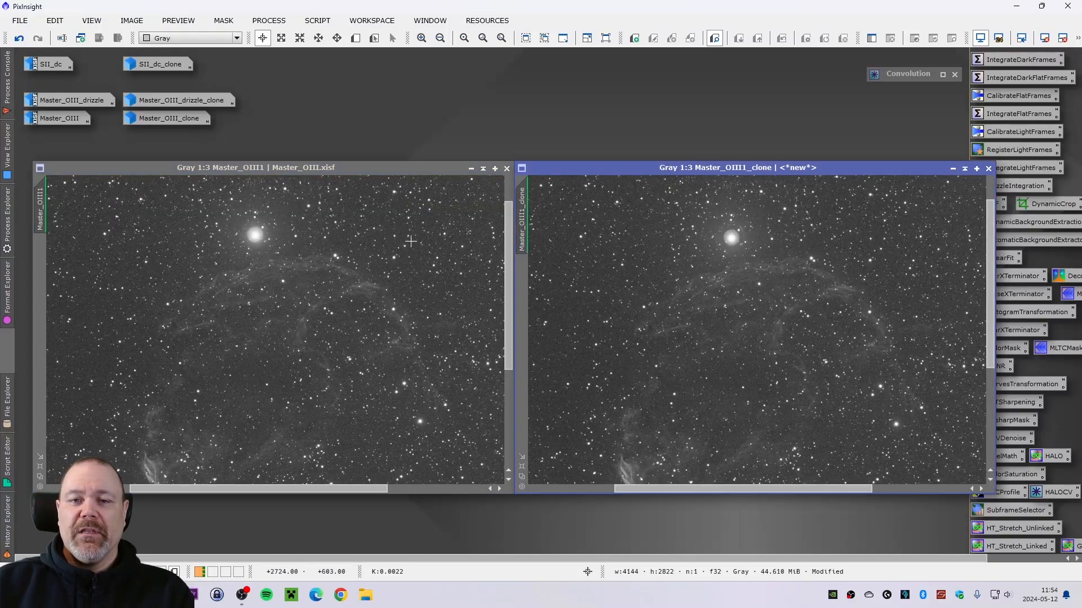
{"action": "scroll", "coordinate": [732, 246], "scroll_direction": "down", "scroll_amount": 2}
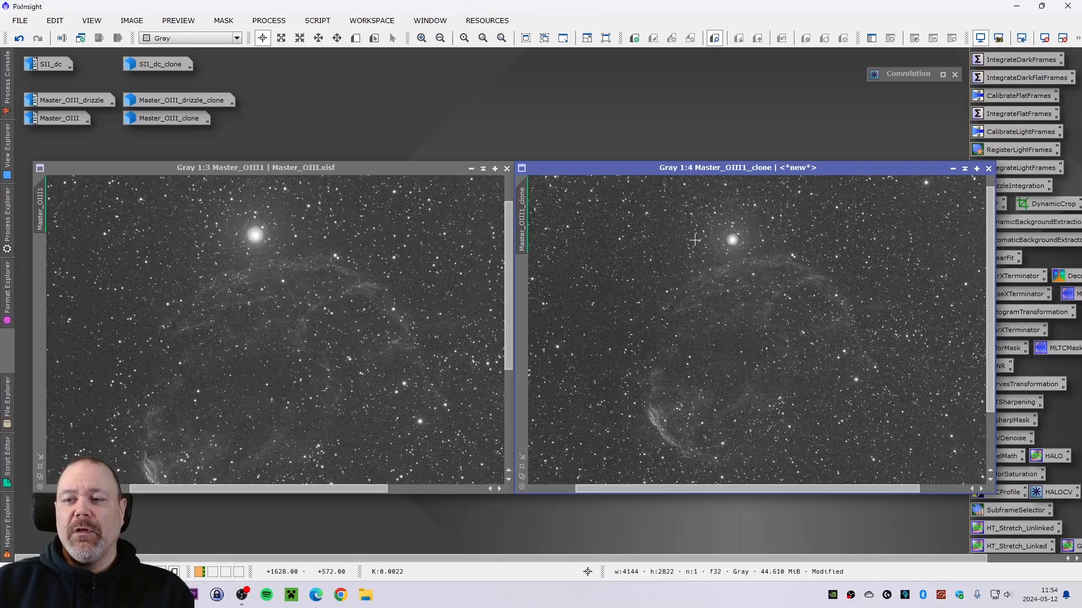
{"action": "scroll", "coordinate": [277, 248], "scroll_direction": "down", "scroll_amount": 1}
{"action": "scroll", "coordinate": [277, 248], "scroll_direction": "down", "scroll_amount": 1}
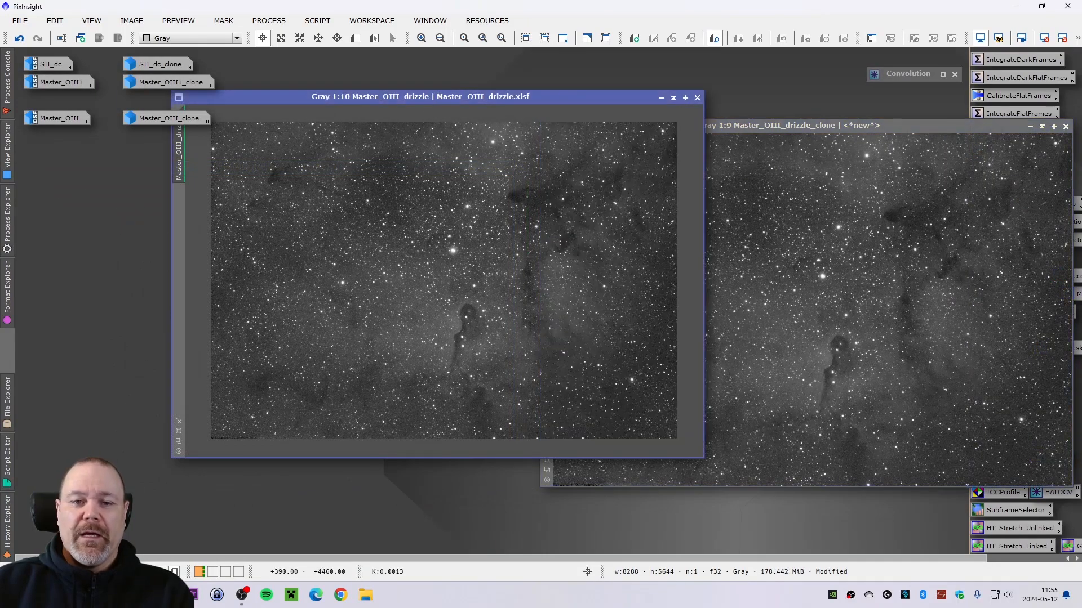
- Arrange Master_OIII_drizzle and Master_OIII_drizzle_clone side by side for comparison
{"action": "left_click", "coordinate": [179, 441]}
{"action": "mouse_move", "coordinate": [465, 97]}
{"action": "left_mouse_down"}
{"action": "mouse_move", "coordinate": [337, 144]}
{"action": "mouse_move", "coordinate": [306, 140]}
{"action": "left_mouse_up"}
{"action": "left_click_drag", "start_coordinate": [606, 123], "coordinate": [616, 136]}
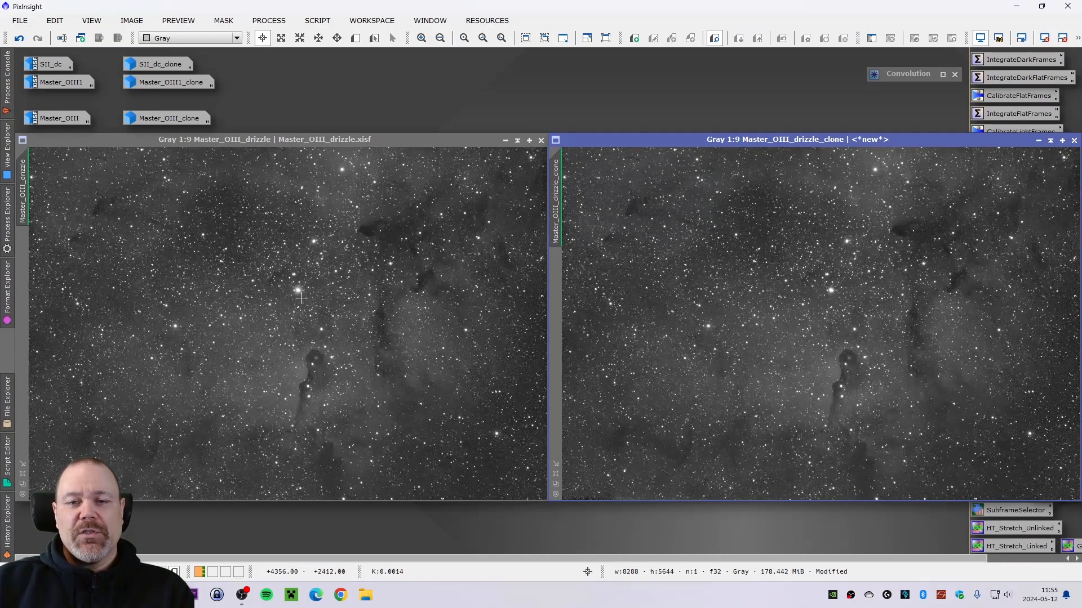
- Compare Master_OIII_drizzle and Master_OIII_drizzle_clone around the bright star at several zoom levels
{"action": "scroll", "coordinate": [283, 302], "scroll_direction": "up", "scroll_amount": 2}
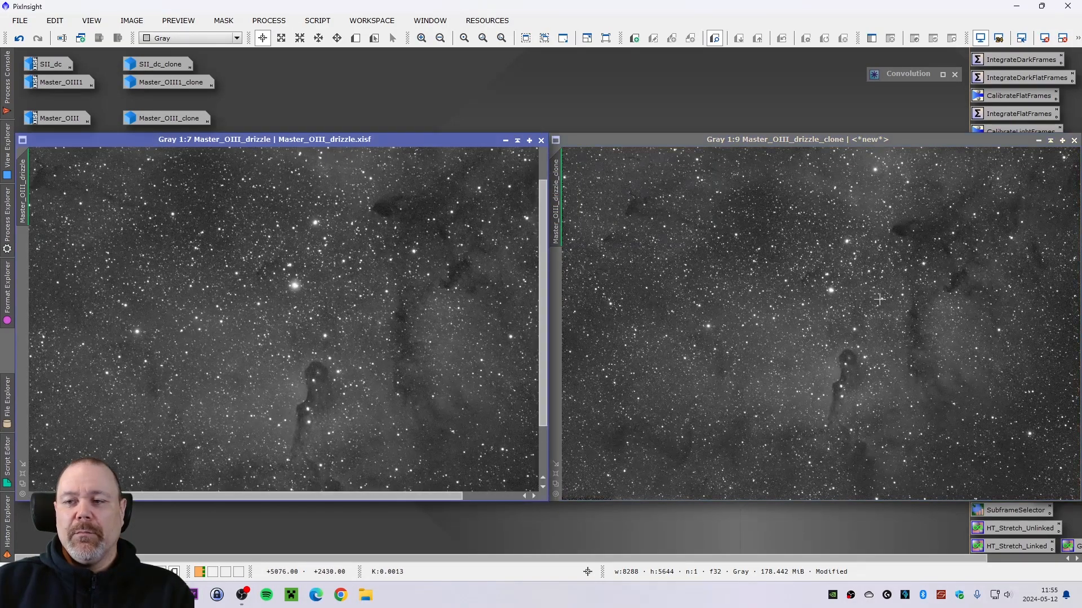
{"action": "scroll", "coordinate": [803, 288], "scroll_direction": "up", "scroll_amount": 2}
{"action": "scroll", "coordinate": [803, 288], "scroll_direction": "up", "scroll_amount": 2}
{"action": "scroll", "coordinate": [331, 295], "scroll_direction": "up", "scroll_amount": 2}
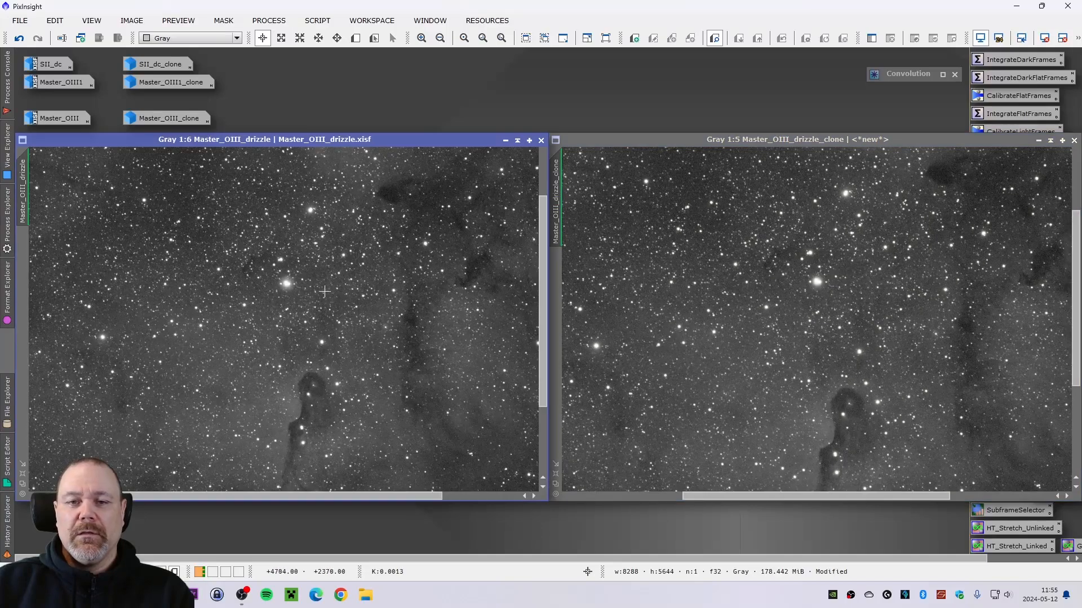
{"action": "scroll", "coordinate": [280, 287], "scroll_direction": "up", "scroll_amount": 2}
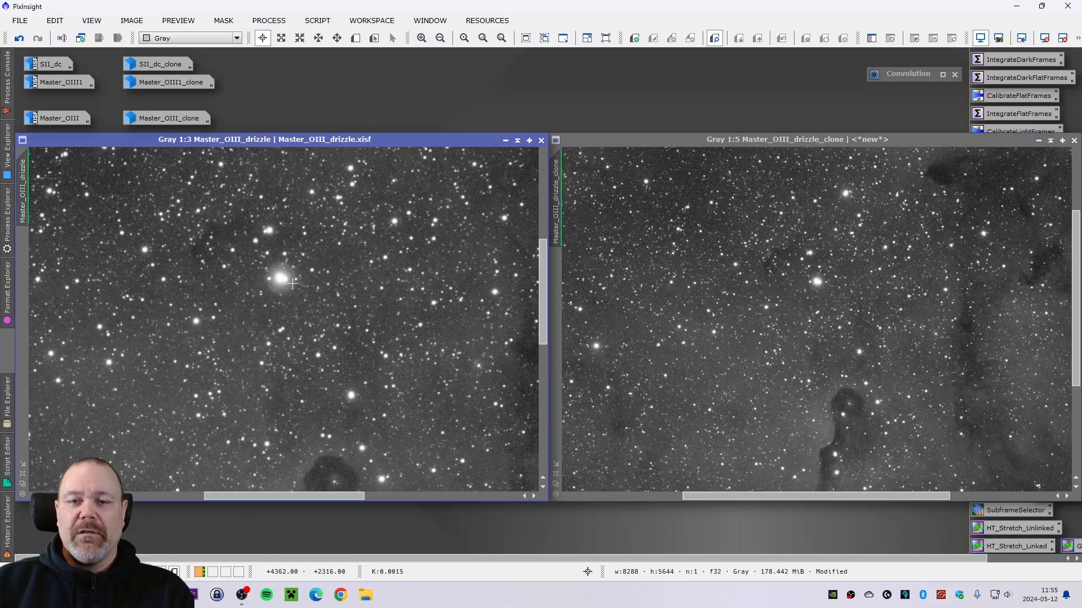
{"action": "scroll", "coordinate": [854, 280], "scroll_direction": "up", "scroll_amount": 1}
{"action": "scroll", "coordinate": [854, 280], "scroll_direction": "up", "scroll_amount": 1}
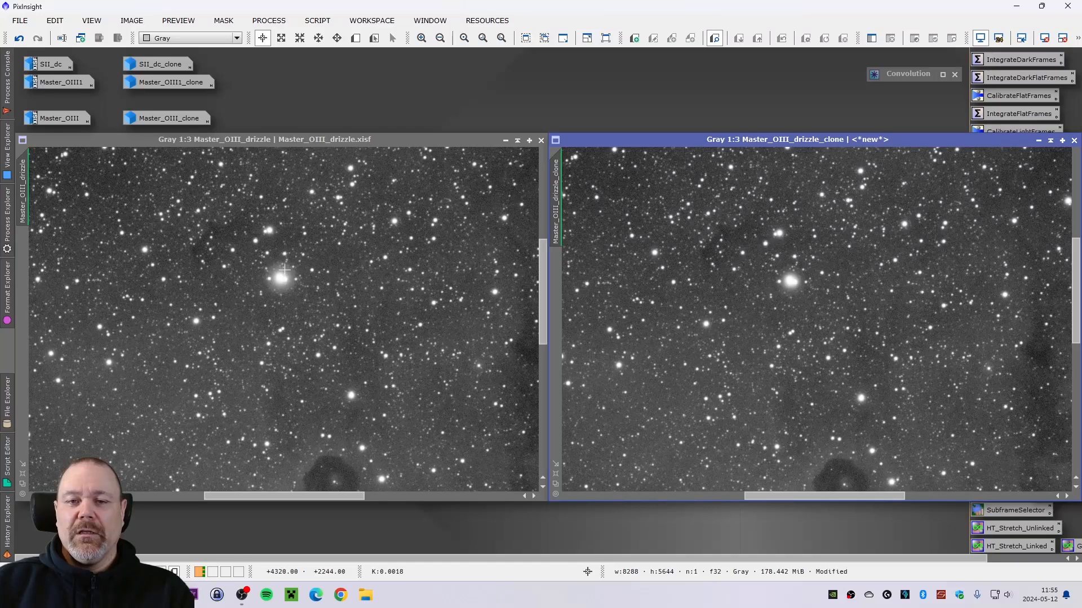
{"action": "scroll", "coordinate": [298, 281], "scroll_direction": "down", "scroll_amount": 2}
{"action": "scroll", "coordinate": [817, 293], "scroll_direction": "down", "scroll_amount": 3}
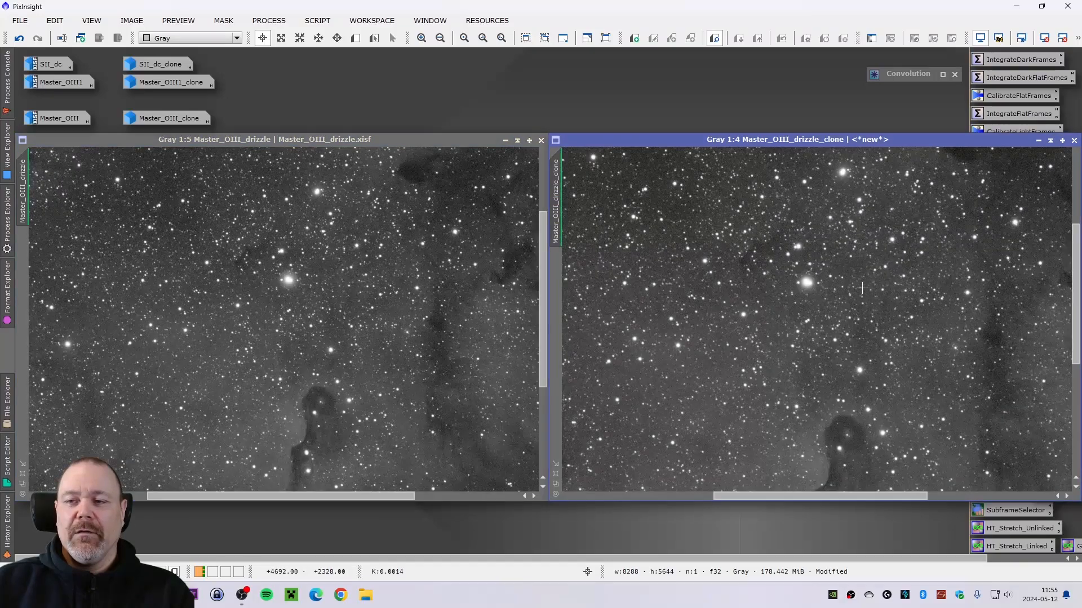
{"action": "scroll", "coordinate": [816, 293], "scroll_direction": "down", "scroll_amount": 2}
{"action": "scroll", "coordinate": [315, 299], "scroll_direction": "down", "scroll_amount": 3}
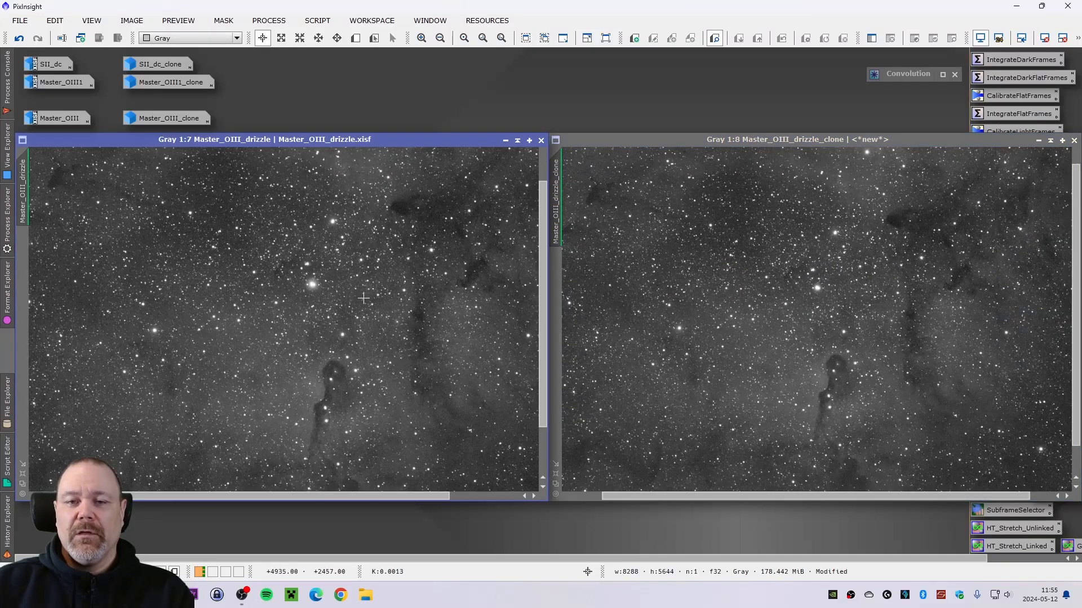
{"action": "scroll", "coordinate": [716, 304], "scroll_direction": "down", "scroll_amount": 1}
{"action": "scroll", "coordinate": [451, 308], "scroll_direction": "down", "scroll_amount": 1}
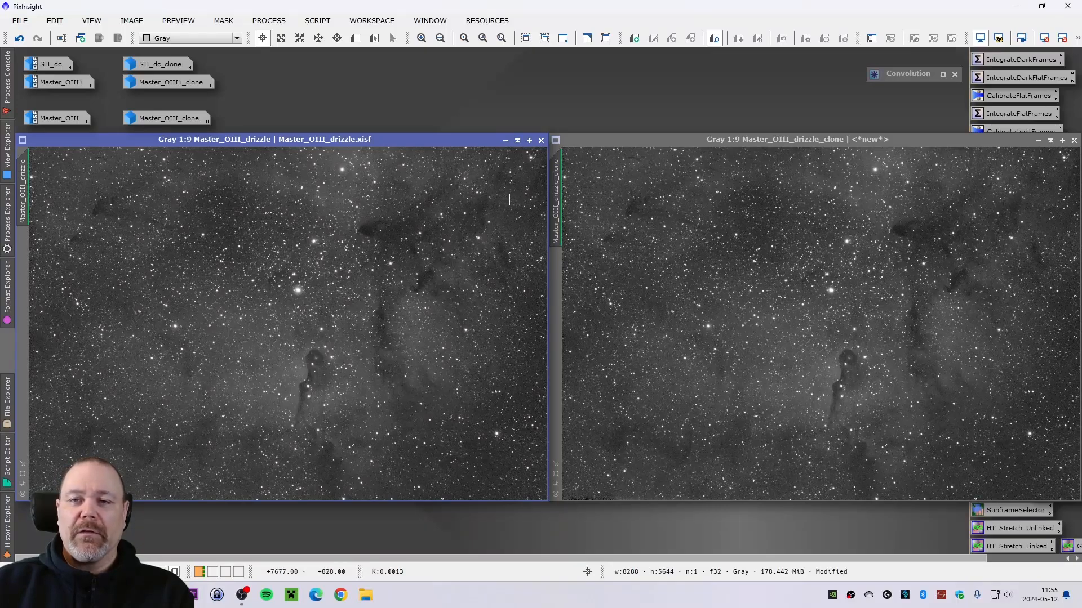
- Iconize the Master_OIII_drizzle pair and open Master_OIII and Master_OIII_clone side by side
{"action": "left_click", "coordinate": [505, 140]}
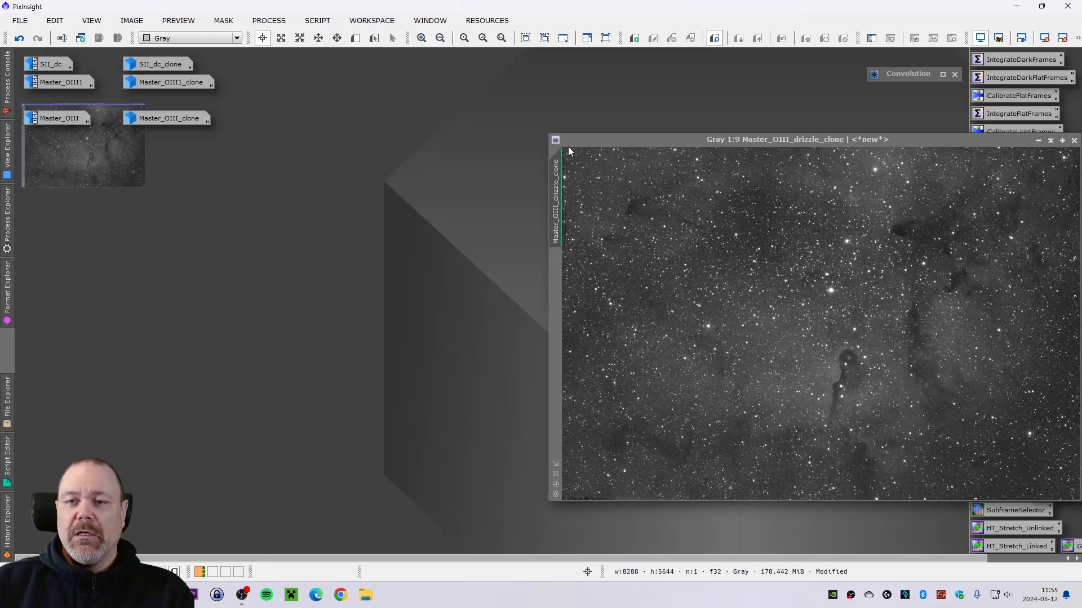
{"action": "left_click", "coordinate": [1050, 140]}
{"action": "left_click", "coordinate": [61, 122]}
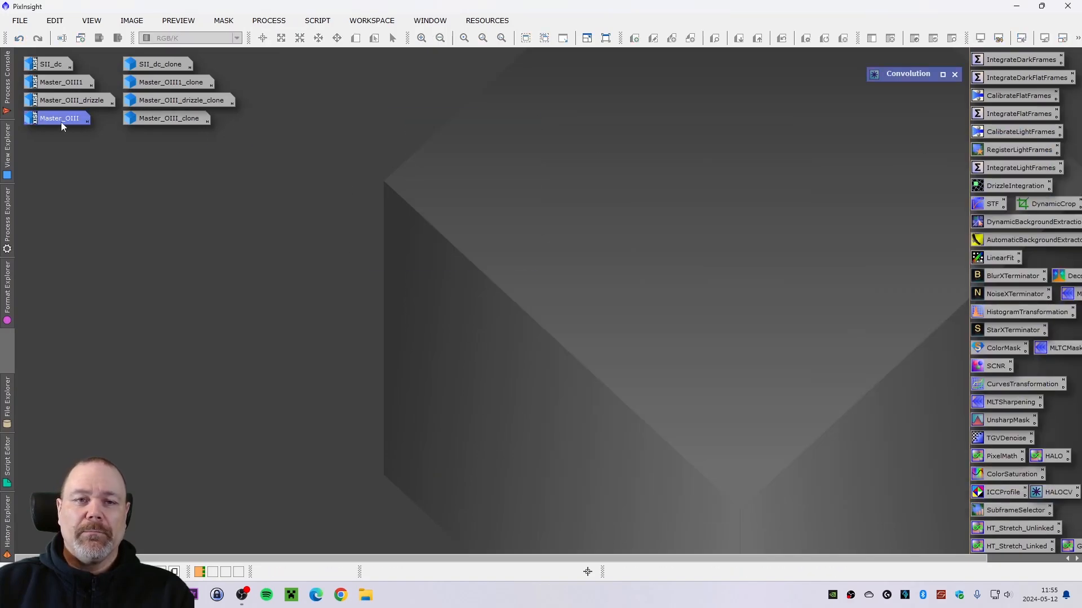
{"action": "double_click", "coordinate": [61, 121]}
{"action": "left_click_drag", "start_coordinate": [255, 119], "coordinate": [243, 176]}
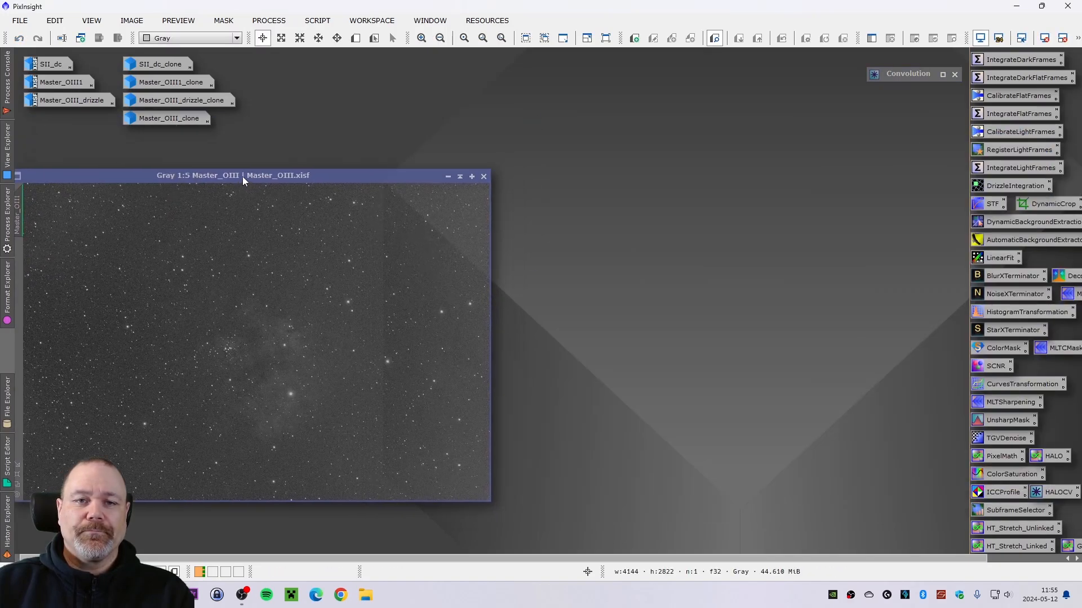
{"action": "double_click", "coordinate": [168, 119]}
{"action": "left_click_drag", "start_coordinate": [686, 116], "coordinate": [684, 175]}
{"action": "mouse_move", "coordinate": [305, 179]}
{"action": "left_mouse_down"}
{"action": "mouse_move", "coordinate": [335, 177]}
{"action": "mouse_move", "coordinate": [320, 180]}
{"action": "left_mouse_up"}
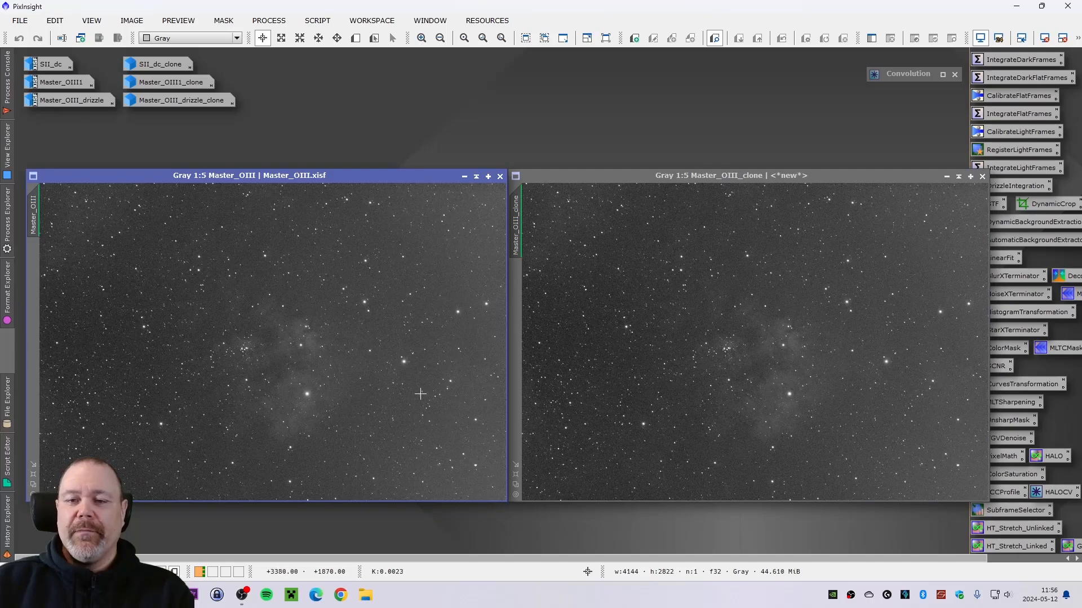
- Compare Master_OIII and Master_OIII_clone around the bright star at several zoom levels
{"action": "scroll", "coordinate": [301, 396], "scroll_direction": "up", "scroll_amount": 1}
{"action": "scroll", "coordinate": [302, 395], "scroll_direction": "up", "scroll_amount": 4}
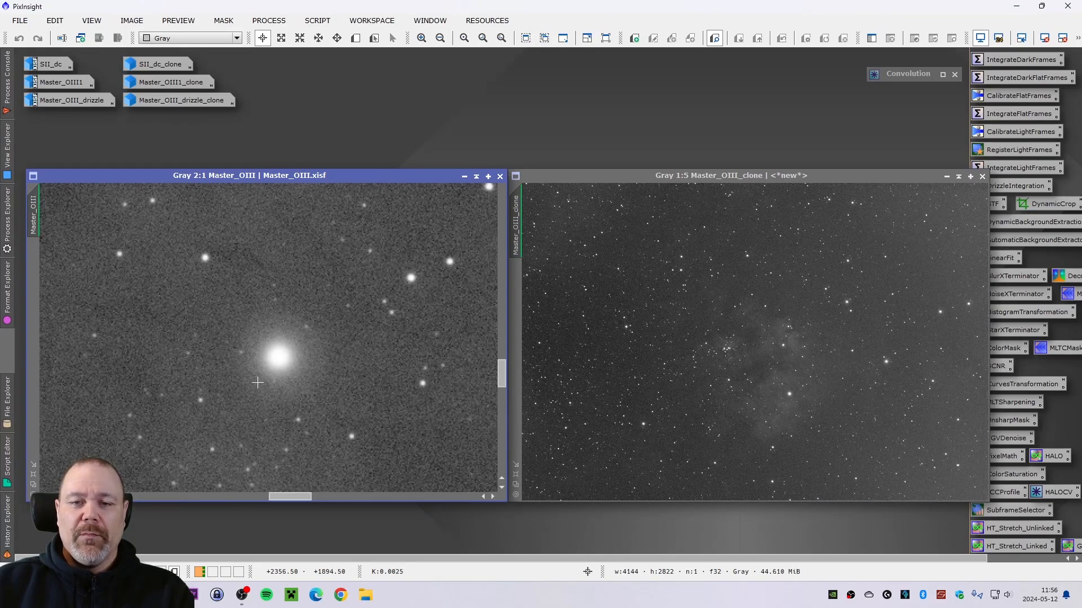
{"action": "scroll", "coordinate": [331, 367], "scroll_direction": "down", "scroll_amount": 4}
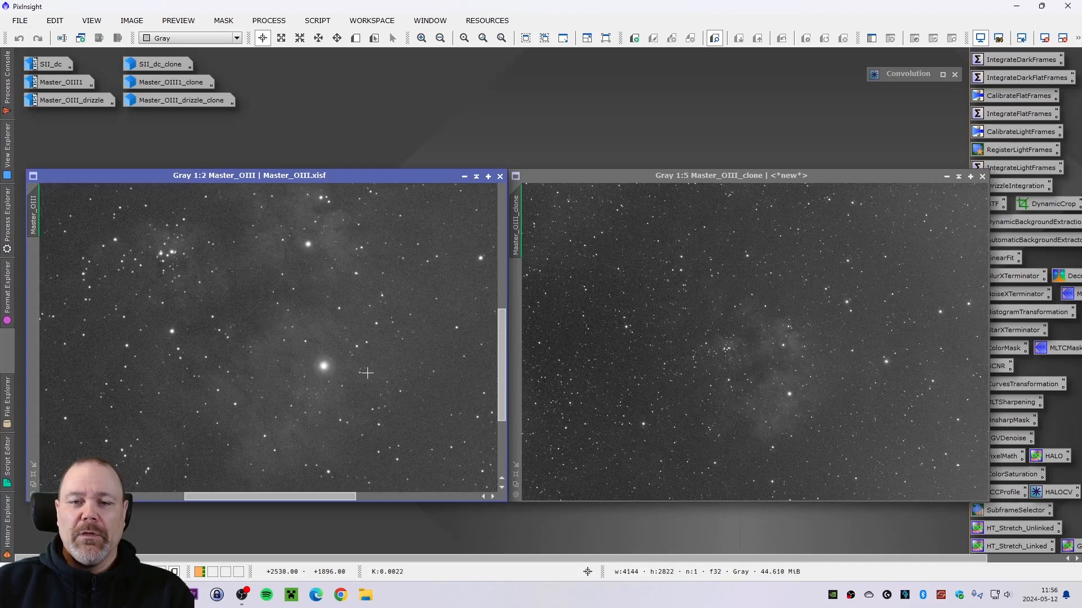
{"action": "scroll", "coordinate": [364, 374], "scroll_direction": "down", "scroll_amount": 1}
{"action": "scroll", "coordinate": [736, 390], "scroll_direction": "up", "scroll_amount": 4}
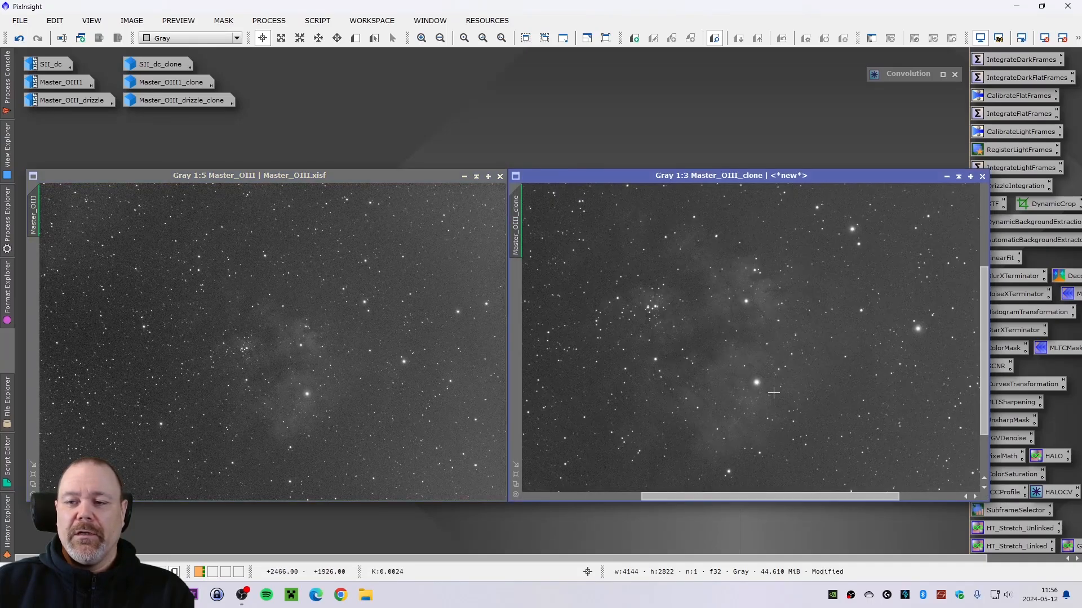
{"action": "scroll", "coordinate": [751, 390], "scroll_direction": "up", "scroll_amount": 1}
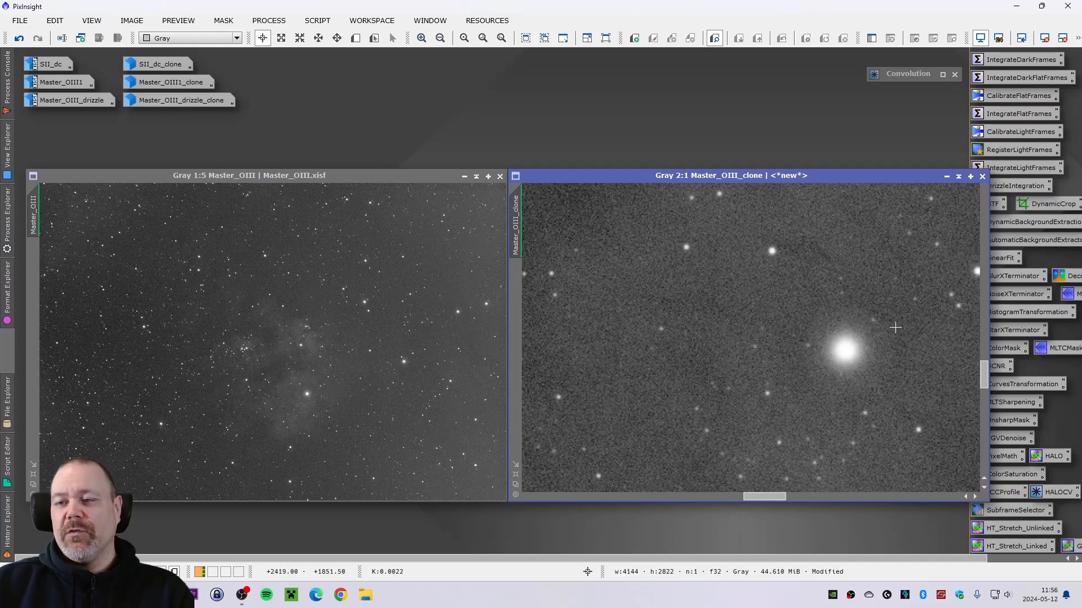
{"action": "scroll", "coordinate": [879, 406], "scroll_direction": "down", "scroll_amount": 2}
{"action": "scroll", "coordinate": [896, 405], "scroll_direction": "down", "scroll_amount": 2}
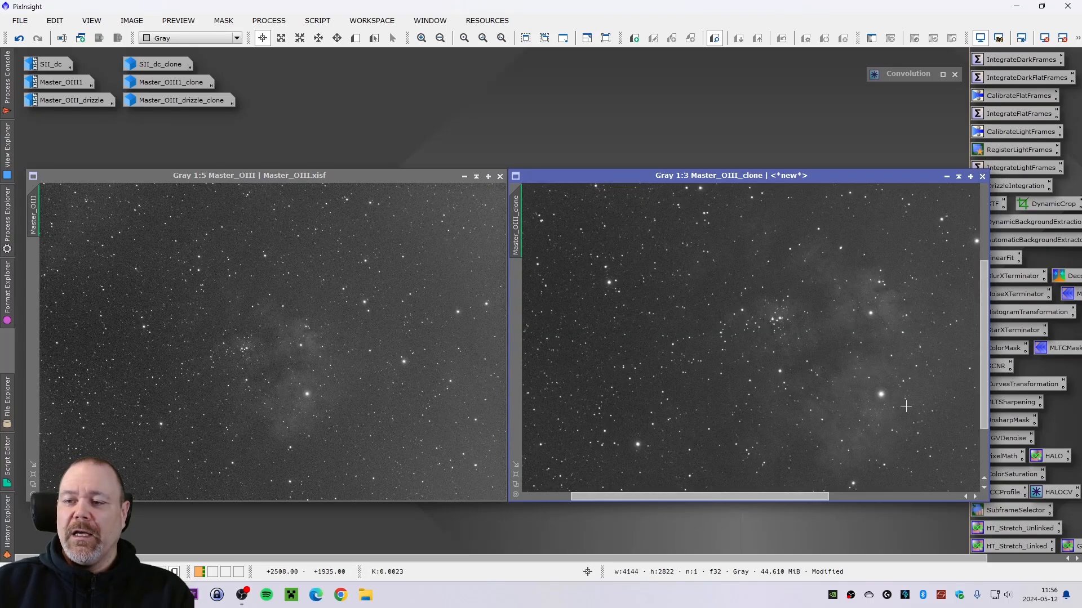
{"action": "scroll", "coordinate": [913, 408], "scroll_direction": "down", "scroll_amount": 1}
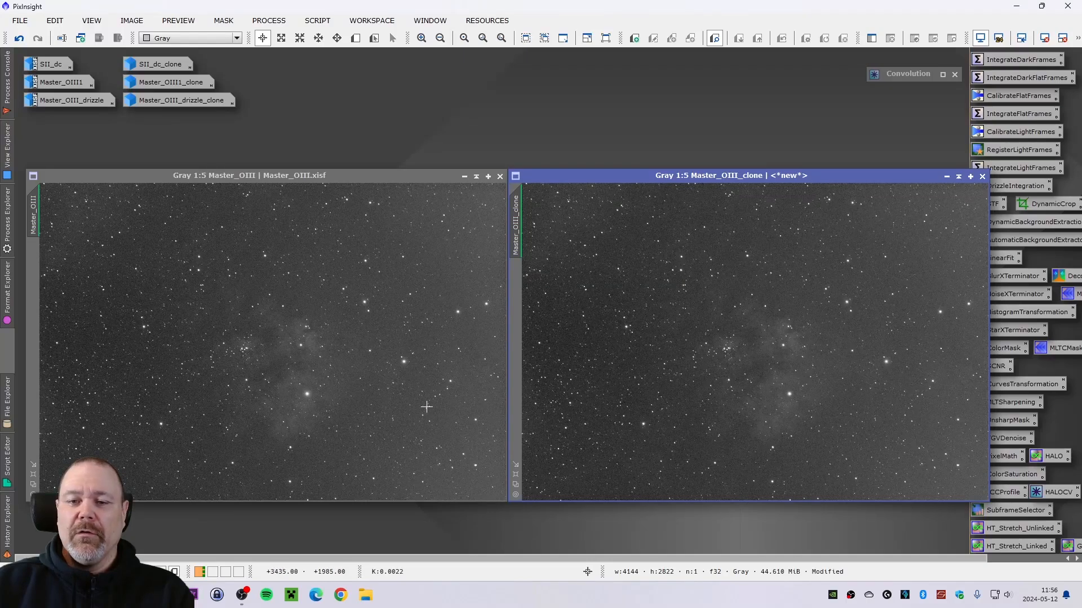